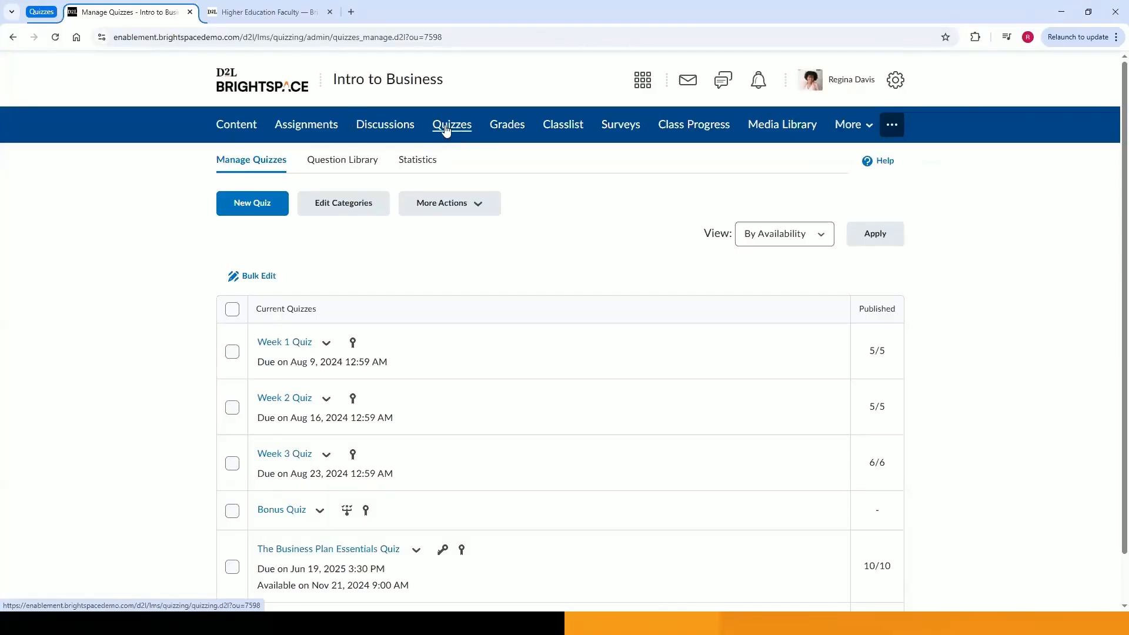
left_click(850, 125)
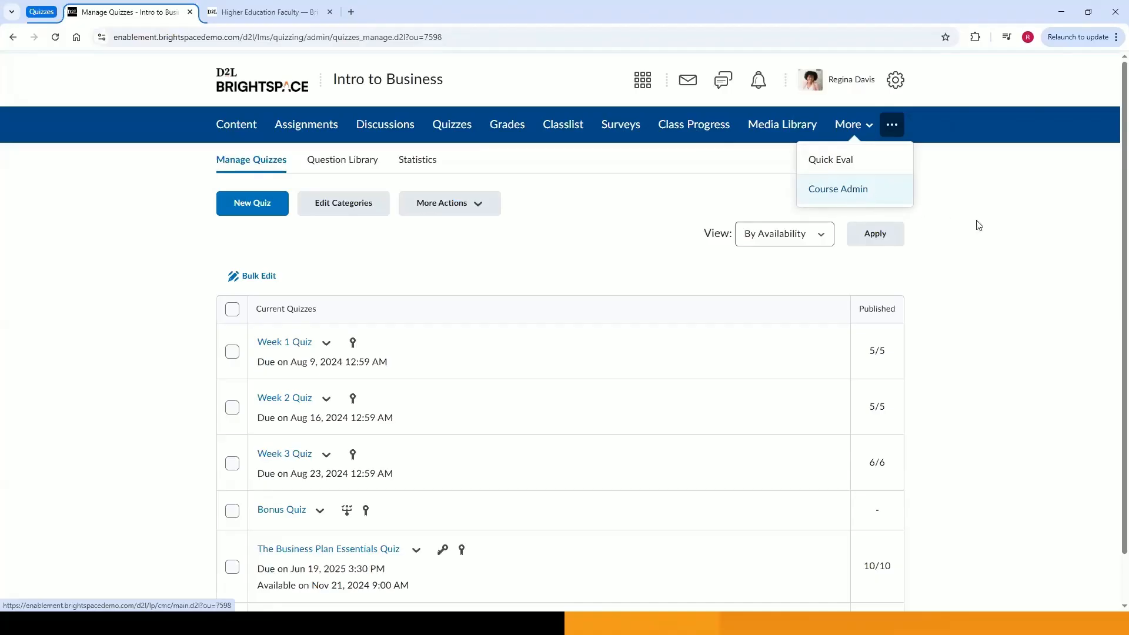
left_click(987, 234)
View the course's quiz categories, then return to the quiz list without changing them
scroll(988, 235, "down", 1)
scroll(988, 234, "down", 1)
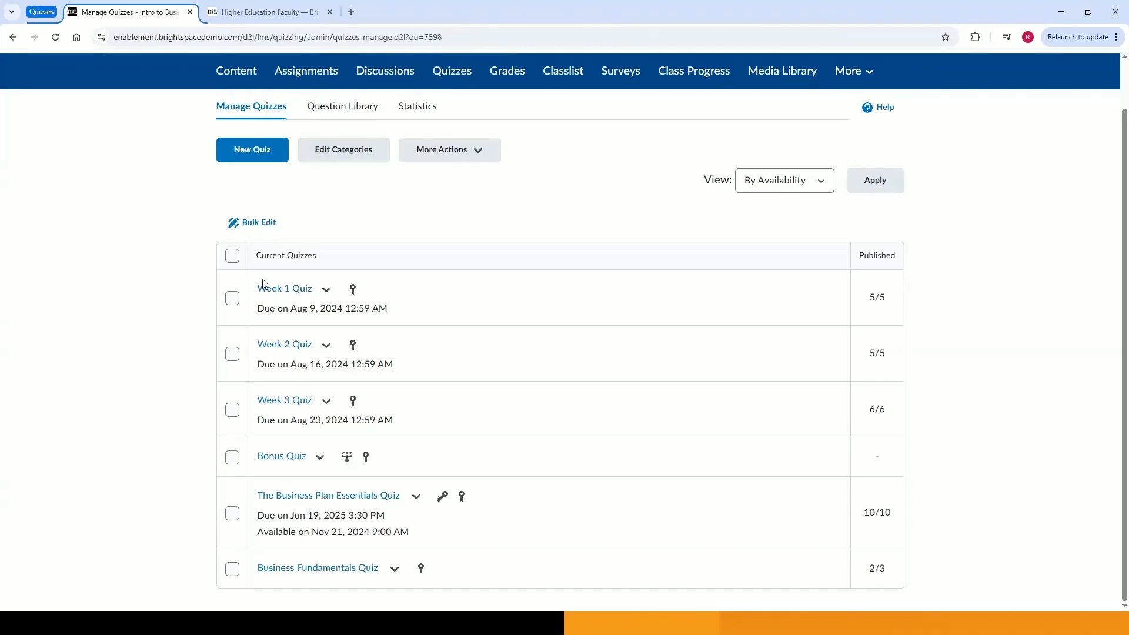
left_click(346, 148)
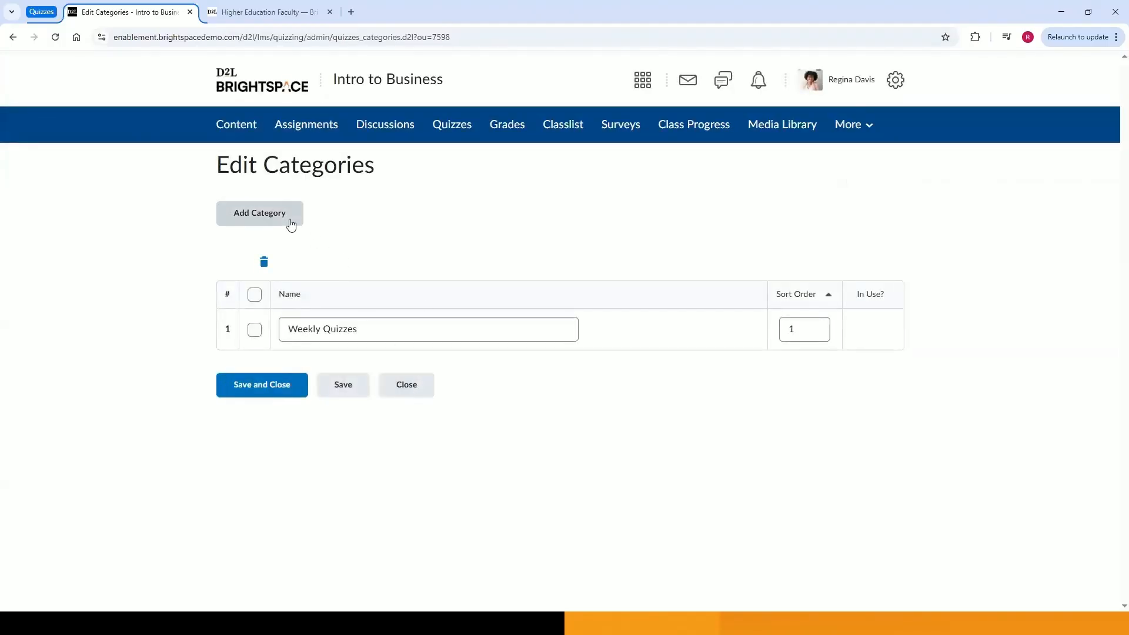
left_click(390, 387)
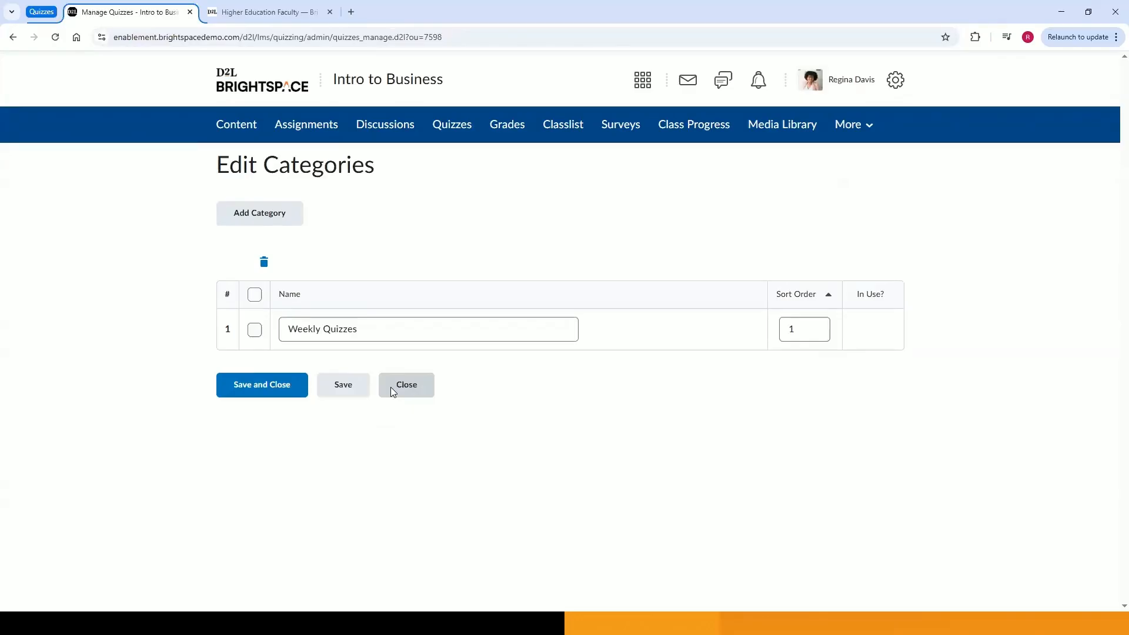
Review the actions available for the Week 1 Quiz, then dismiss them
scroll(398, 353, "down", 1)
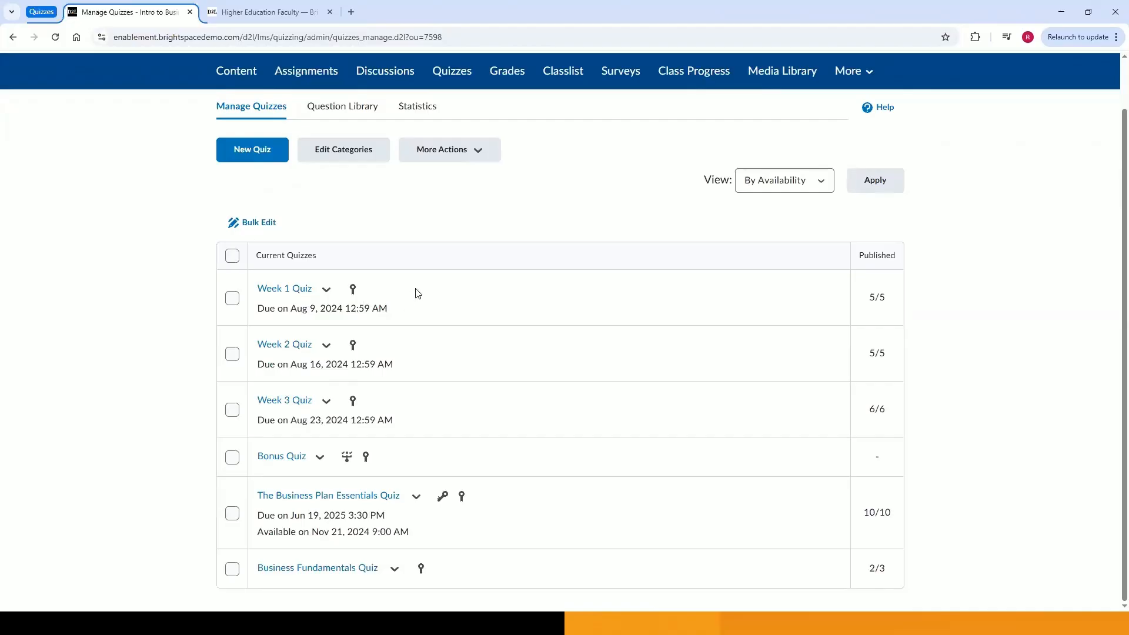
mouse_move(355, 294)
left_click(326, 293)
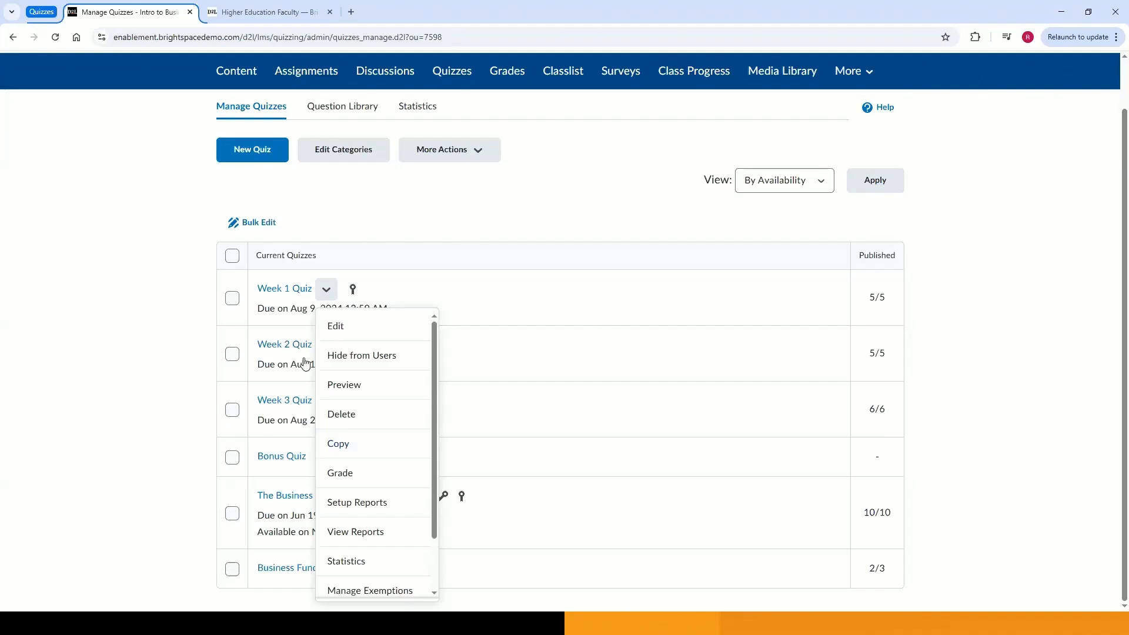
left_click(178, 352)
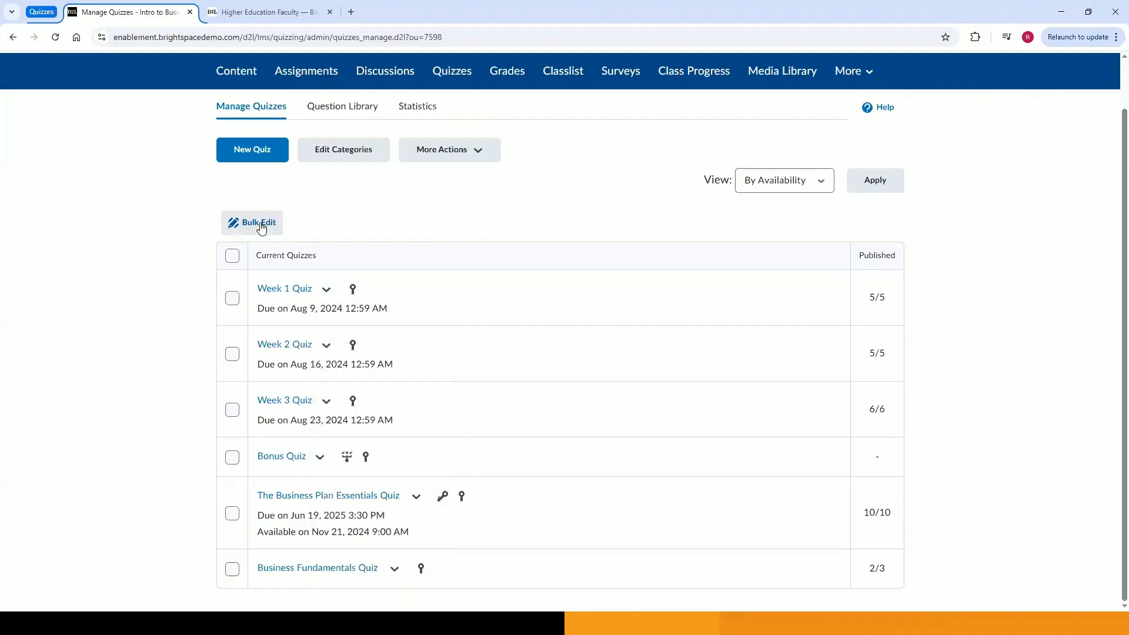
Inspect the bulk edit settings for all current quizzes, then leave without saving
left_click(232, 257)
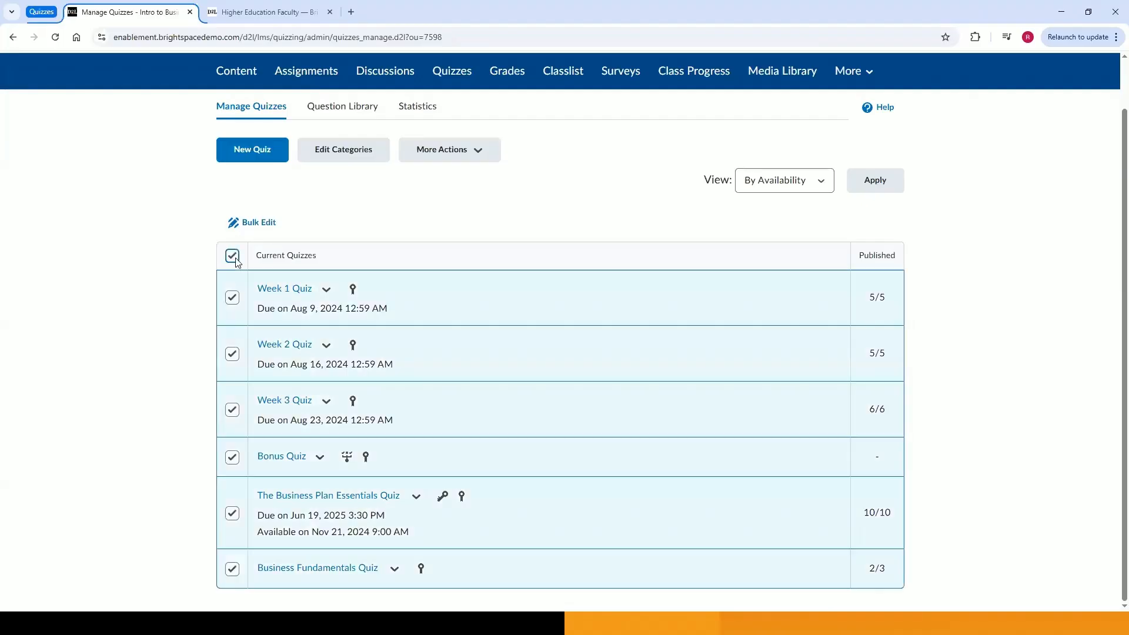
left_click(252, 229)
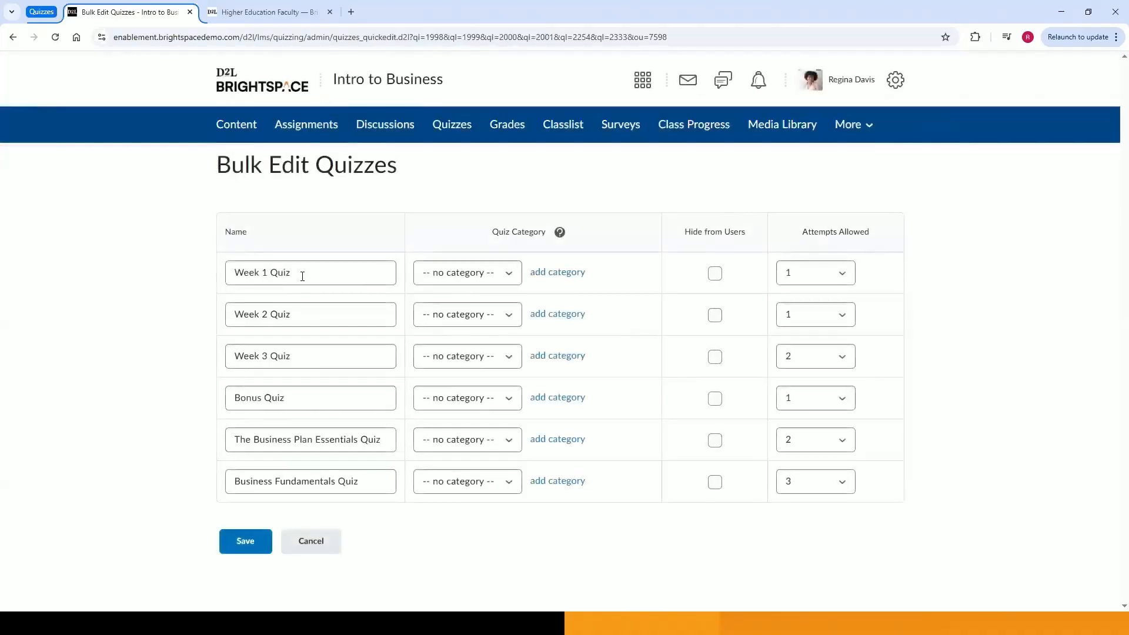
left_click(302, 277)
left_click(816, 278)
left_click(335, 541)
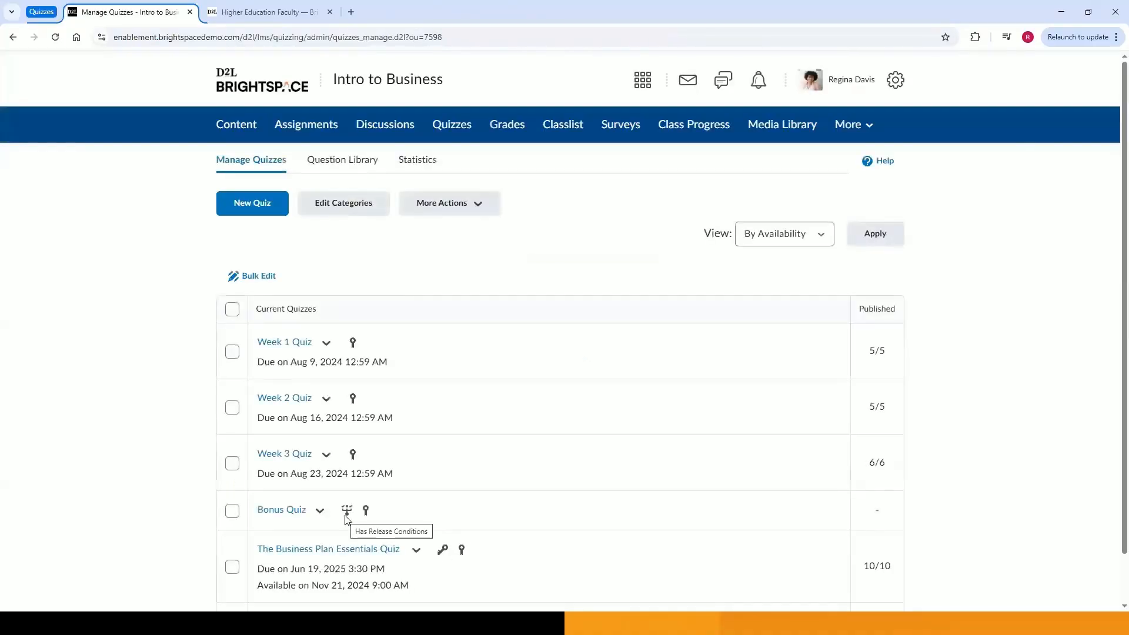
Inspect the status indicators beside the Bonus Quiz and The Business Plan Essentials Quiz
scroll(472, 477, "down", 1)
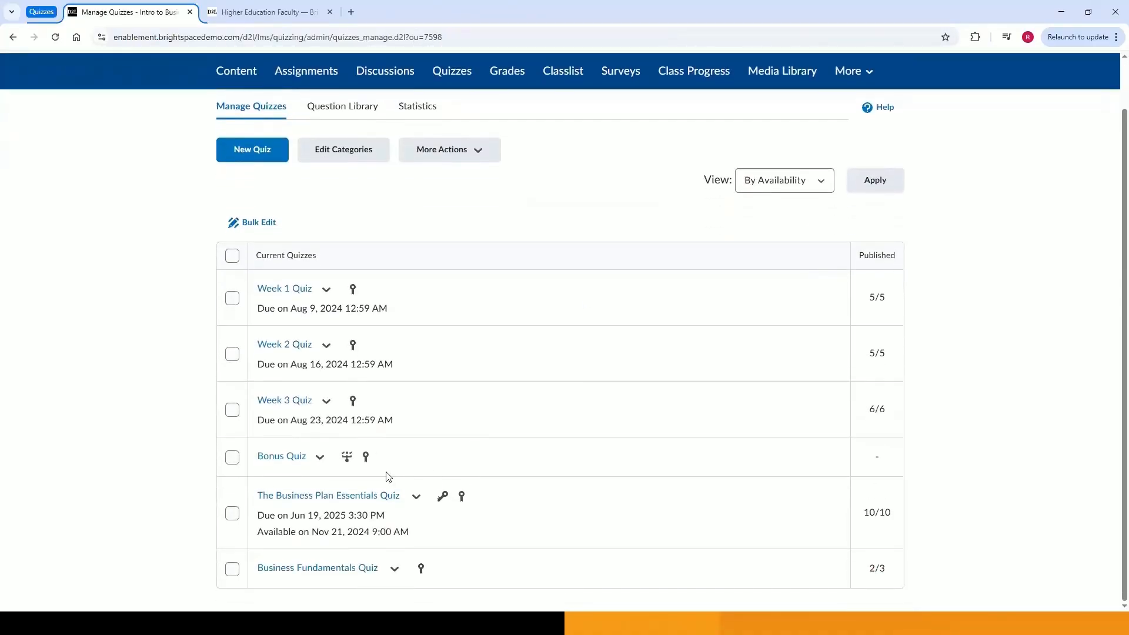
mouse_move(349, 465)
mouse_move(442, 500)
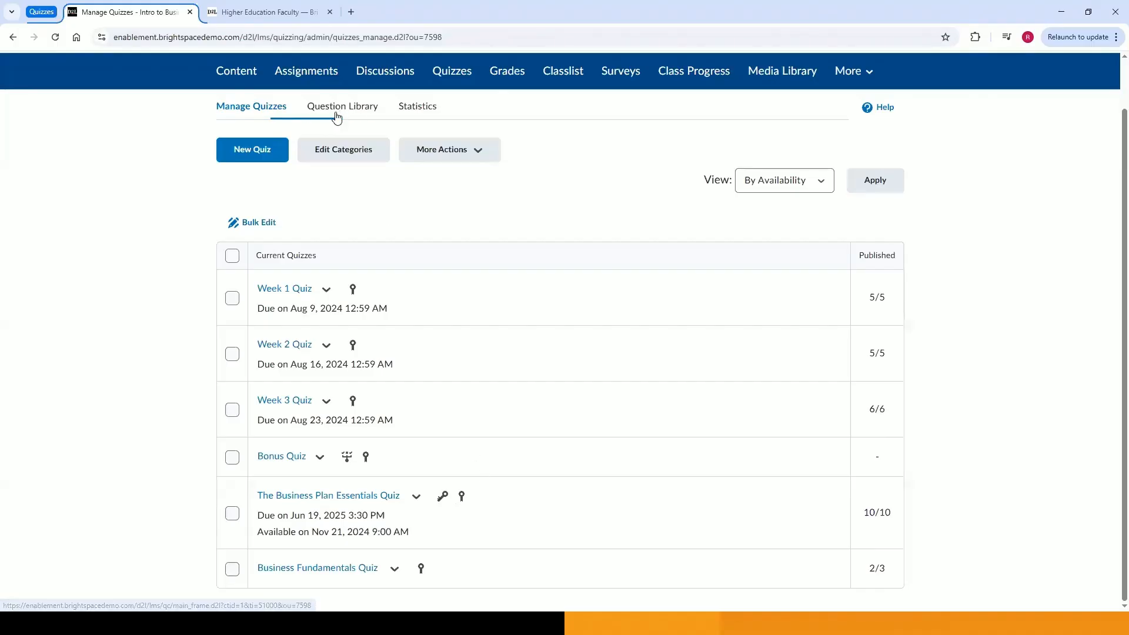
Open the Question Library and check the supported formats for importing questions by file upload, then cancel the upload
scroll(336, 118, "up", 1)
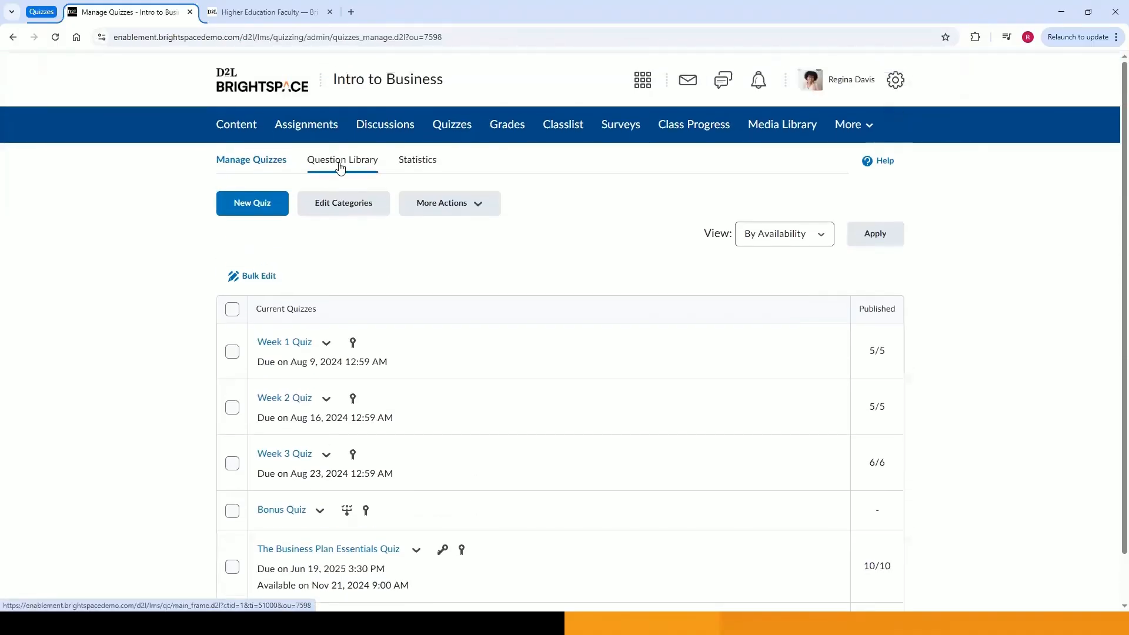
left_click(339, 167)
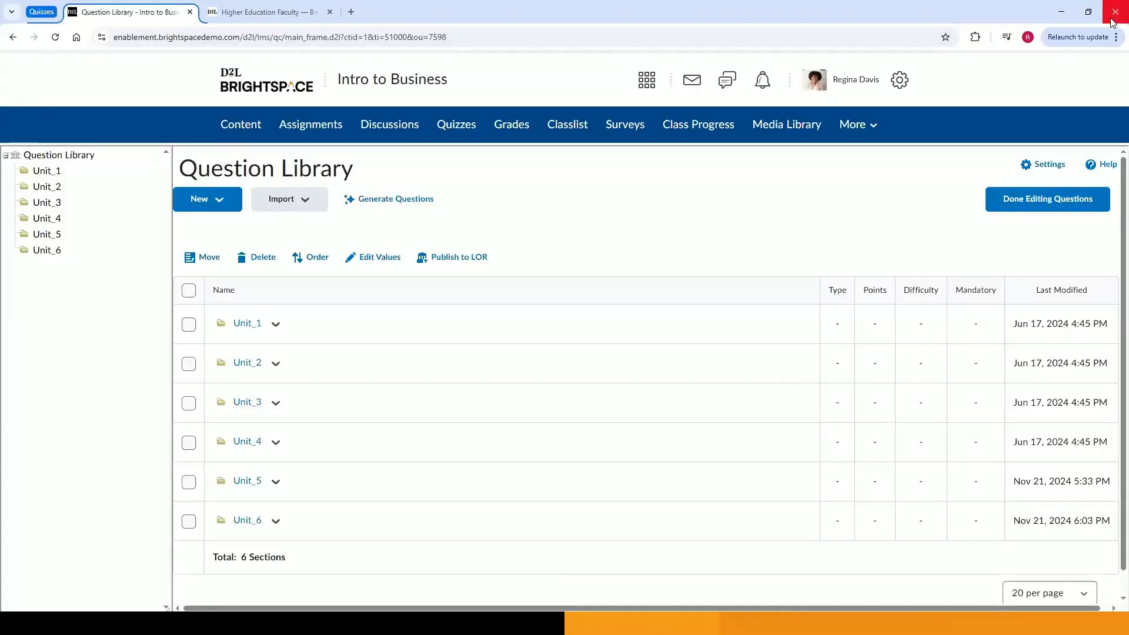
left_click(306, 203)
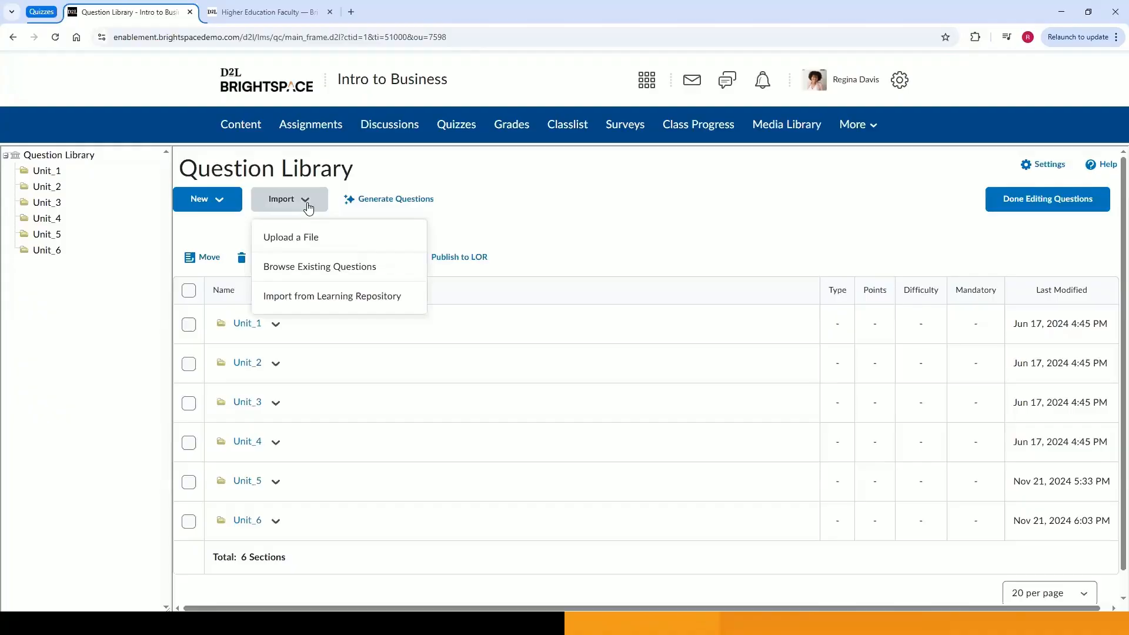
left_click(314, 244)
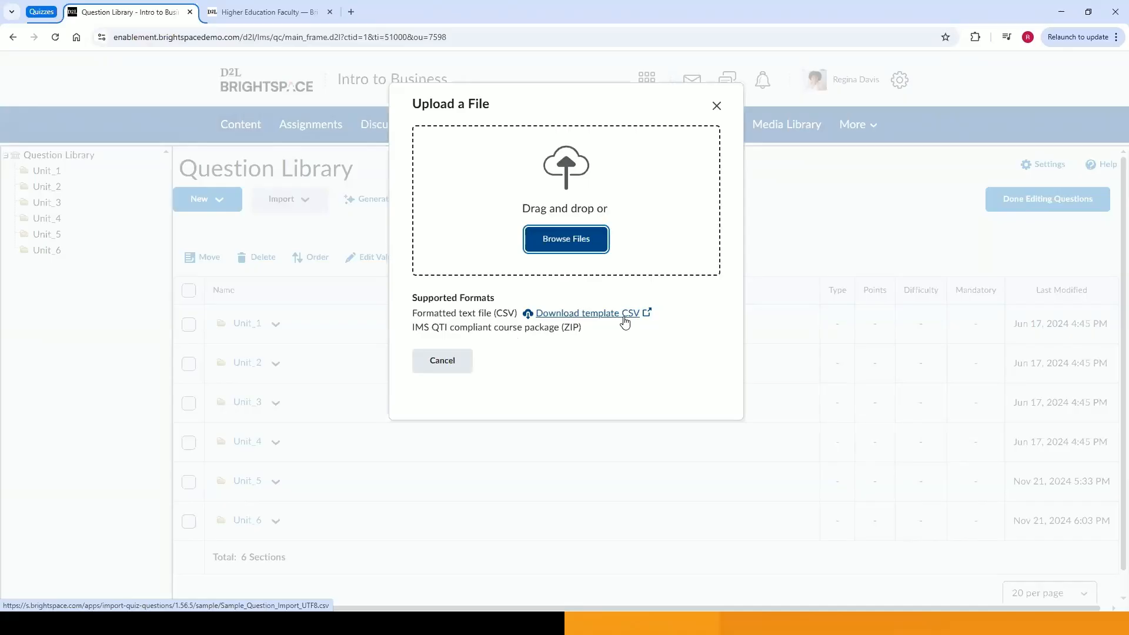
left_click(442, 361)
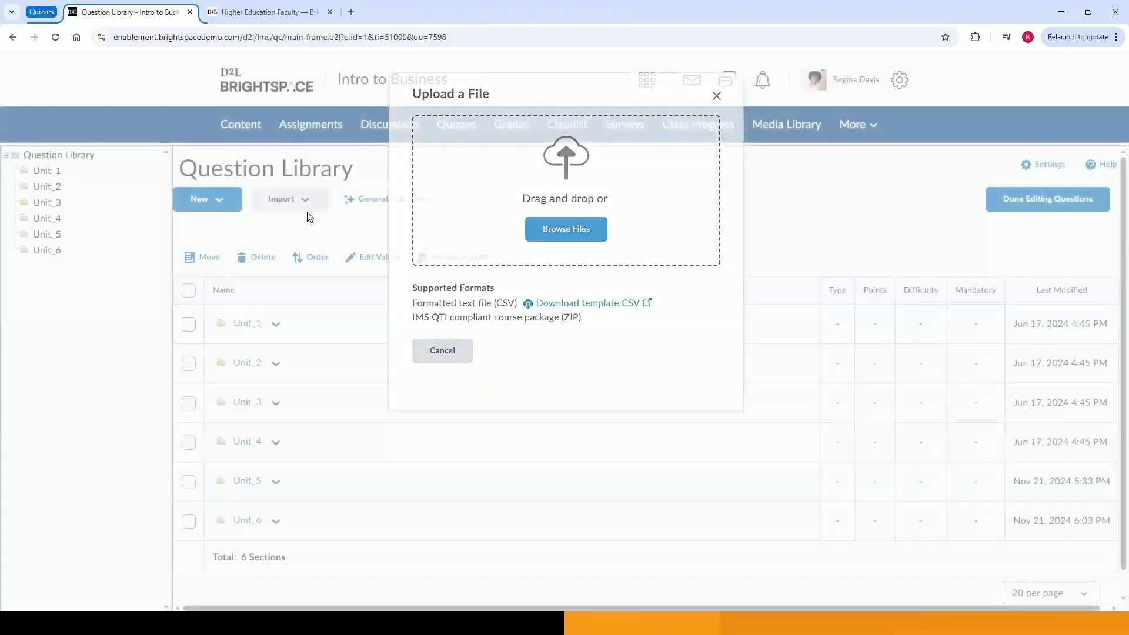
Browse existing questions with the Business Fundamentals Quiz as source, then cancel the import
left_click(311, 208)
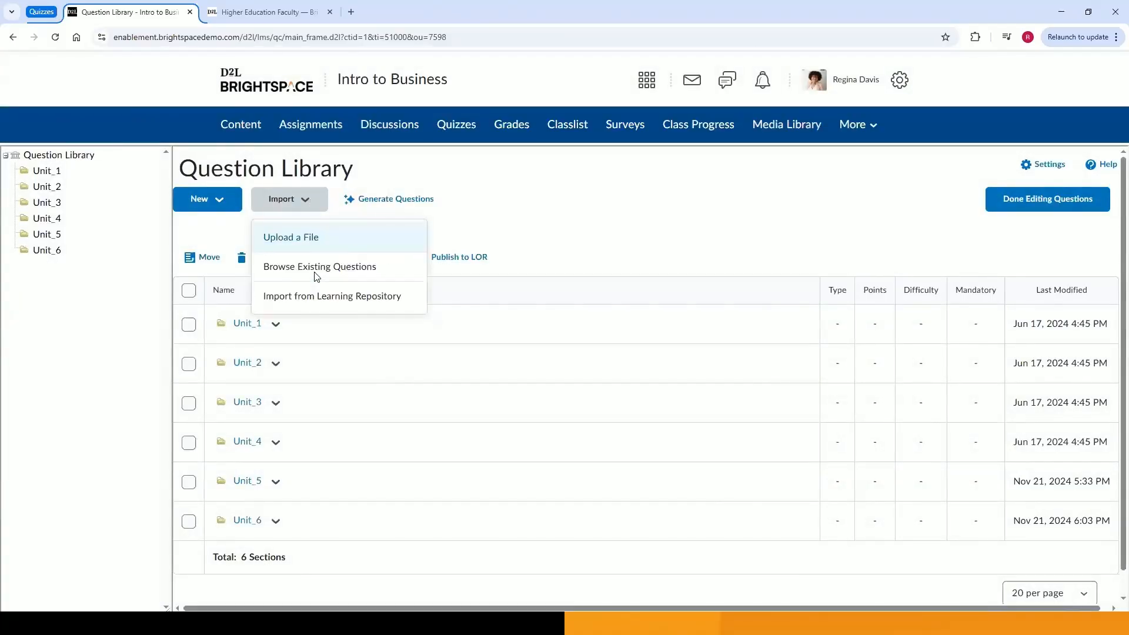
left_click(317, 267)
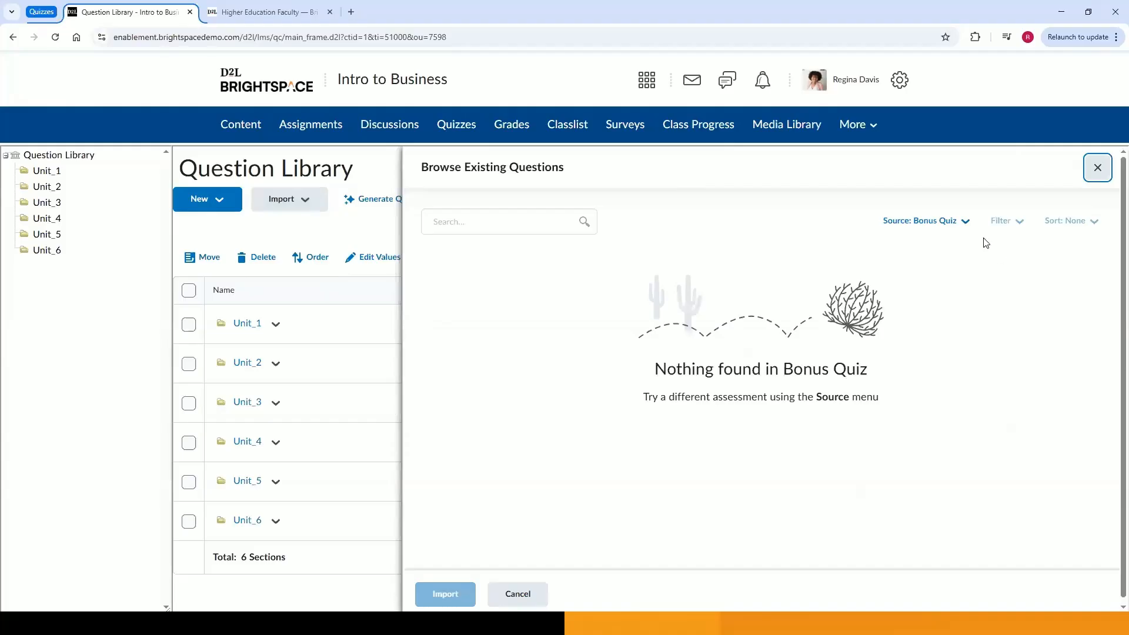
left_click(959, 221)
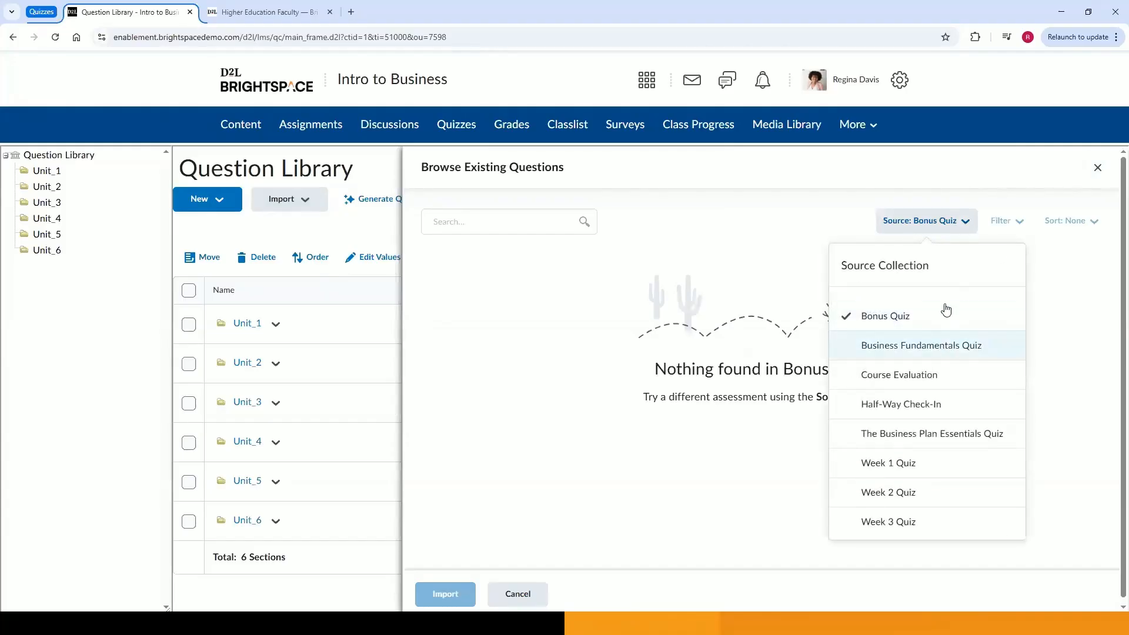
left_click(947, 352)
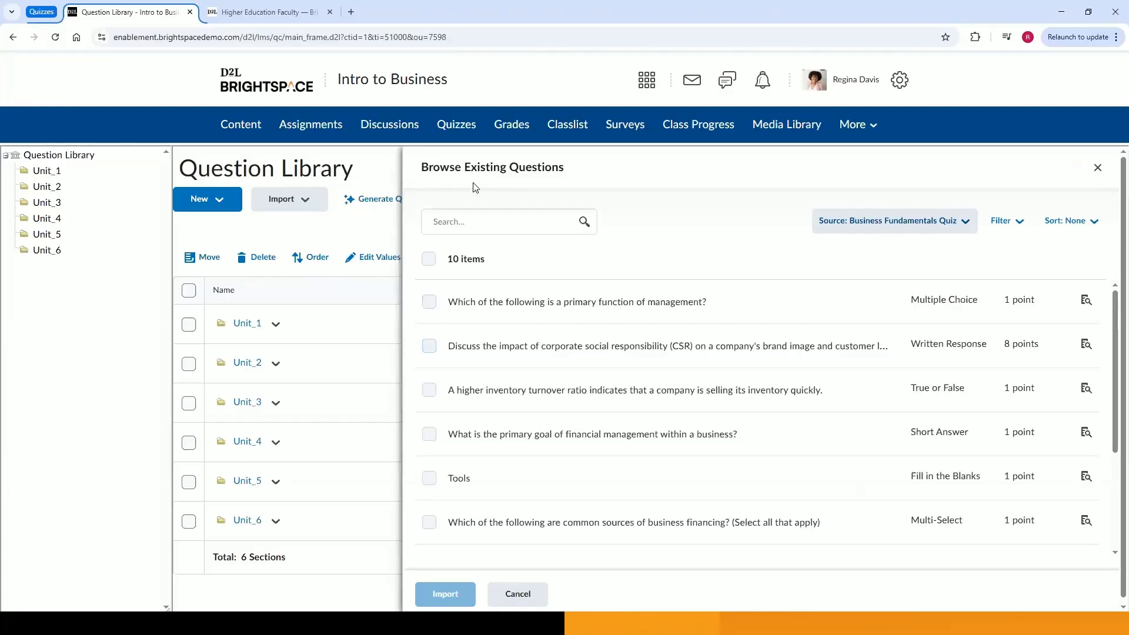
left_click(518, 595)
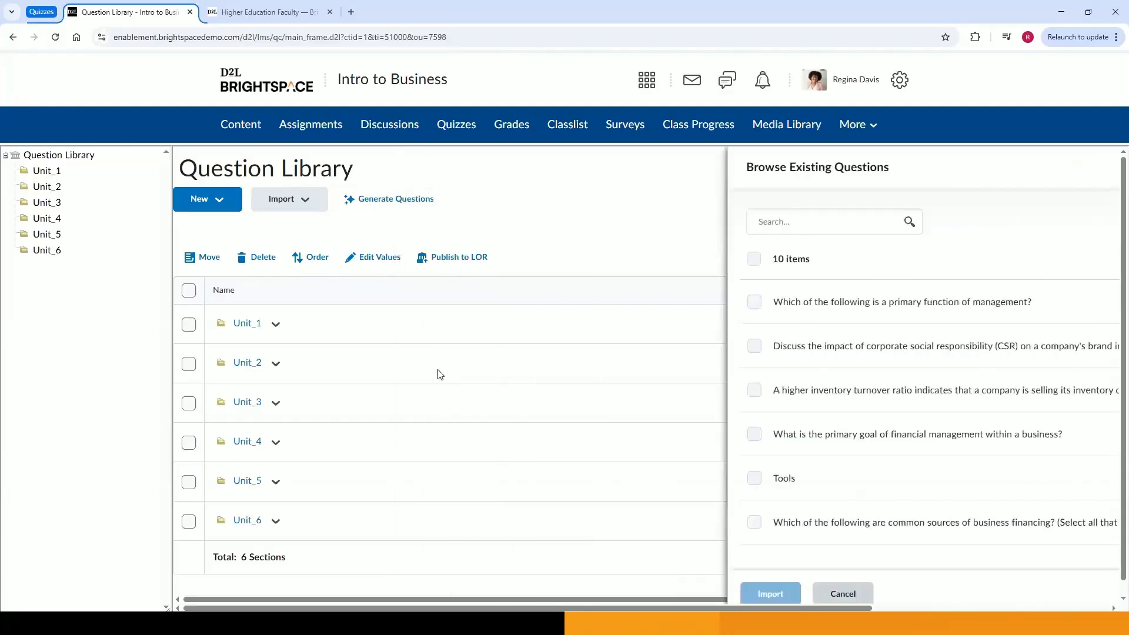
Review the import options and the item types that can be created in the Question Library
left_click(303, 202)
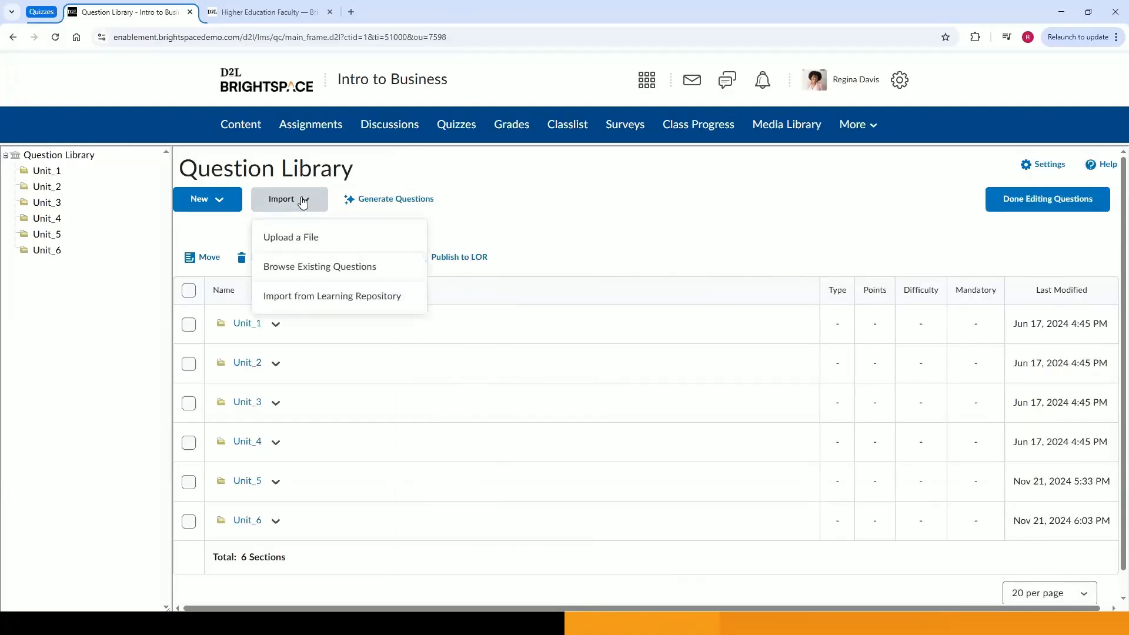
left_click(303, 202)
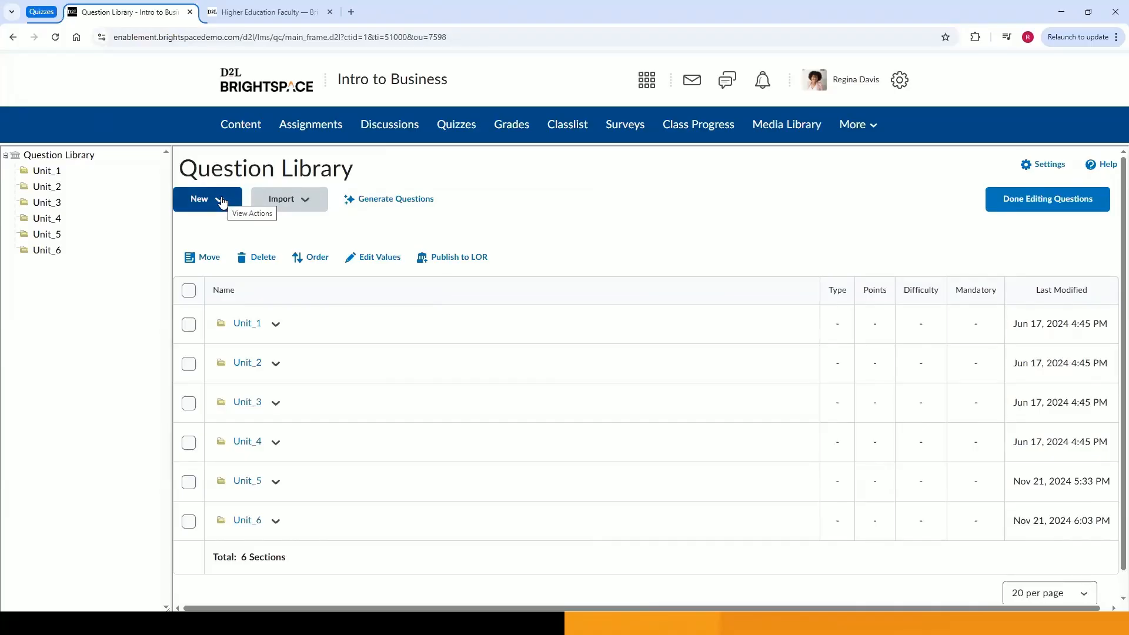
left_click(221, 201)
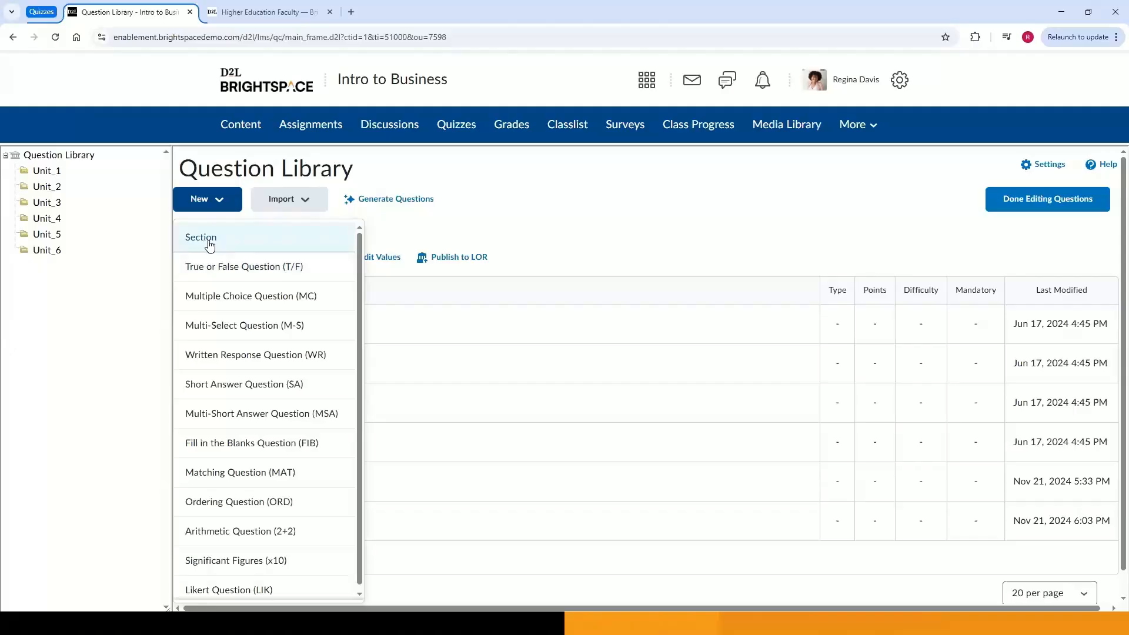
left_click(537, 213)
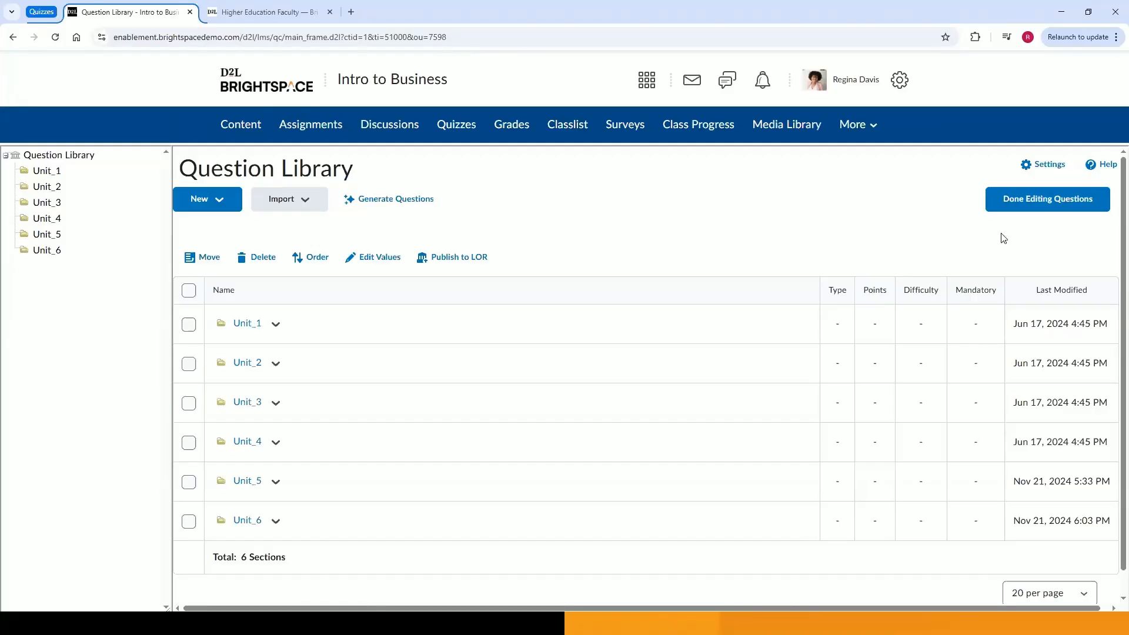
View the attempts for the Federal Reserve Board of Governors question in the Unit_1 section, then return to the question list
left_click(251, 329)
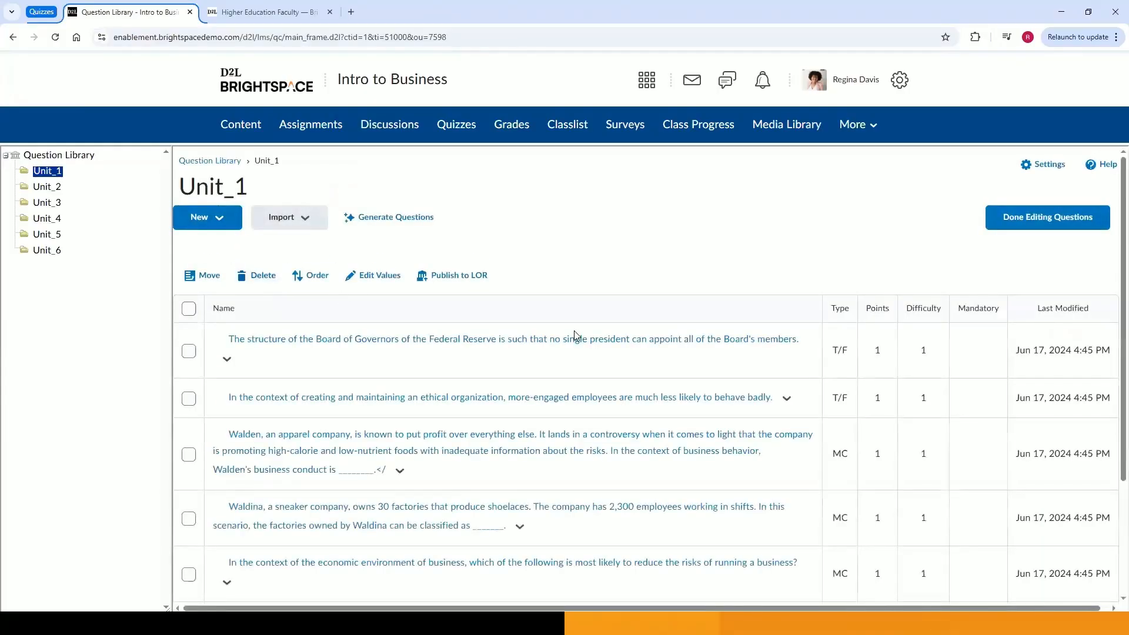
scroll(575, 336, "down", 1)
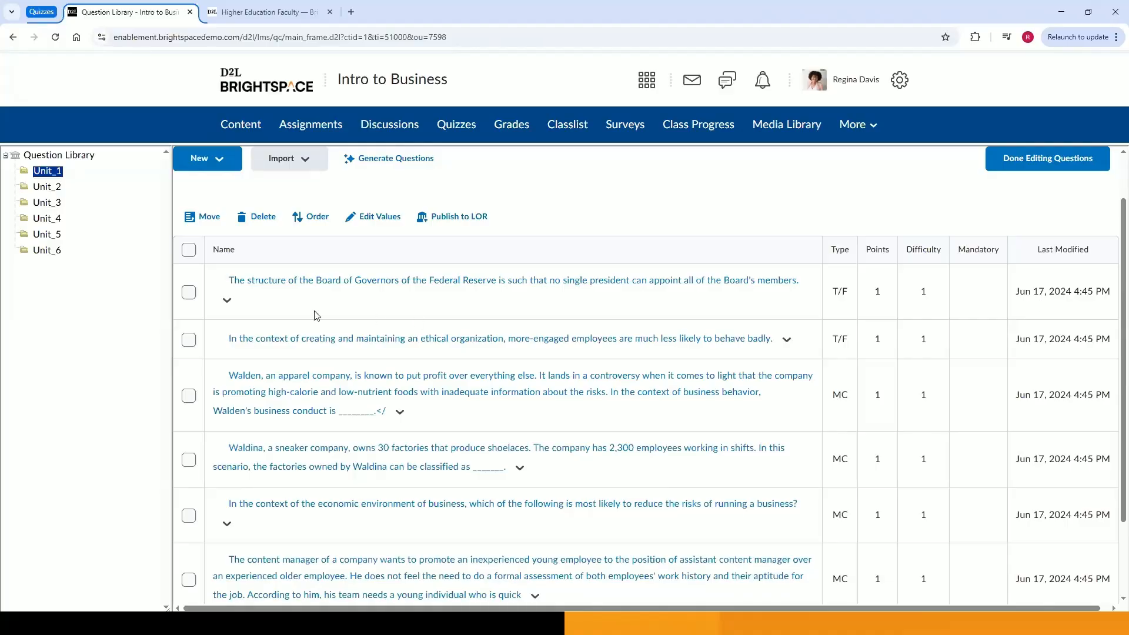
left_click(228, 301)
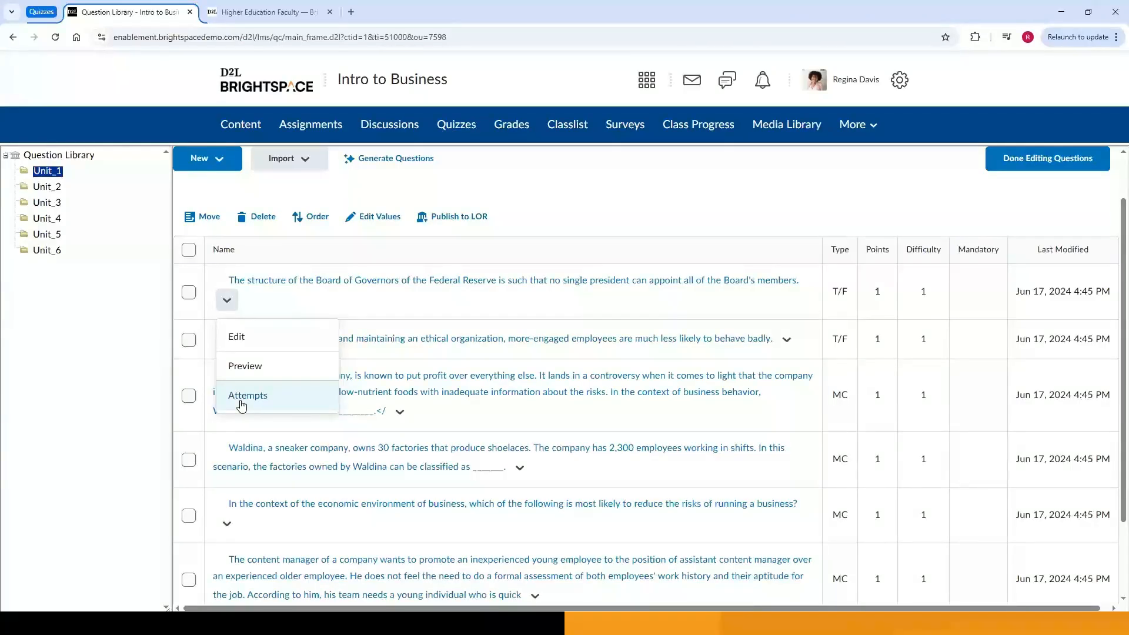
left_click(247, 396)
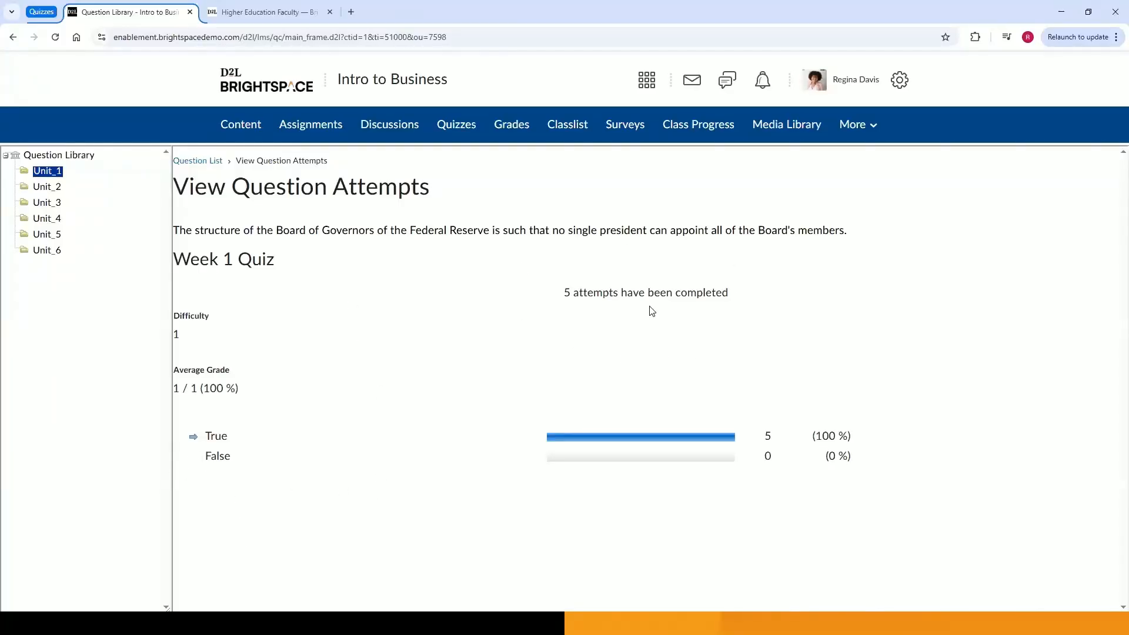
left_click(188, 163)
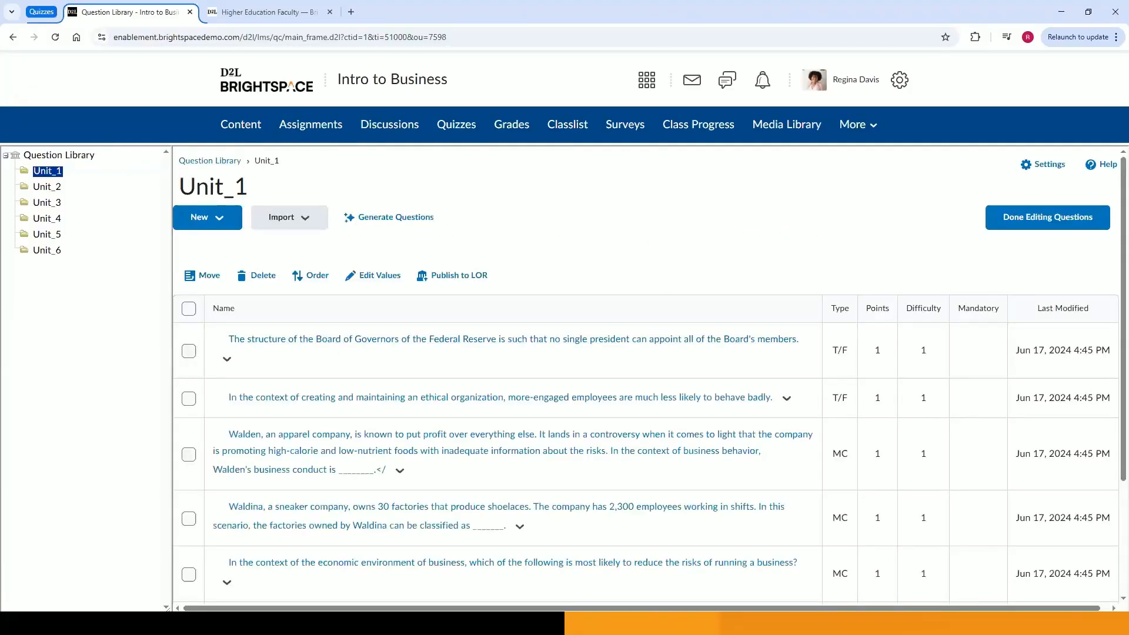
Inspect the points, difficulty and mandatory values of the Federal Reserve Board of Governors question, then cancel editing
left_click(189, 352)
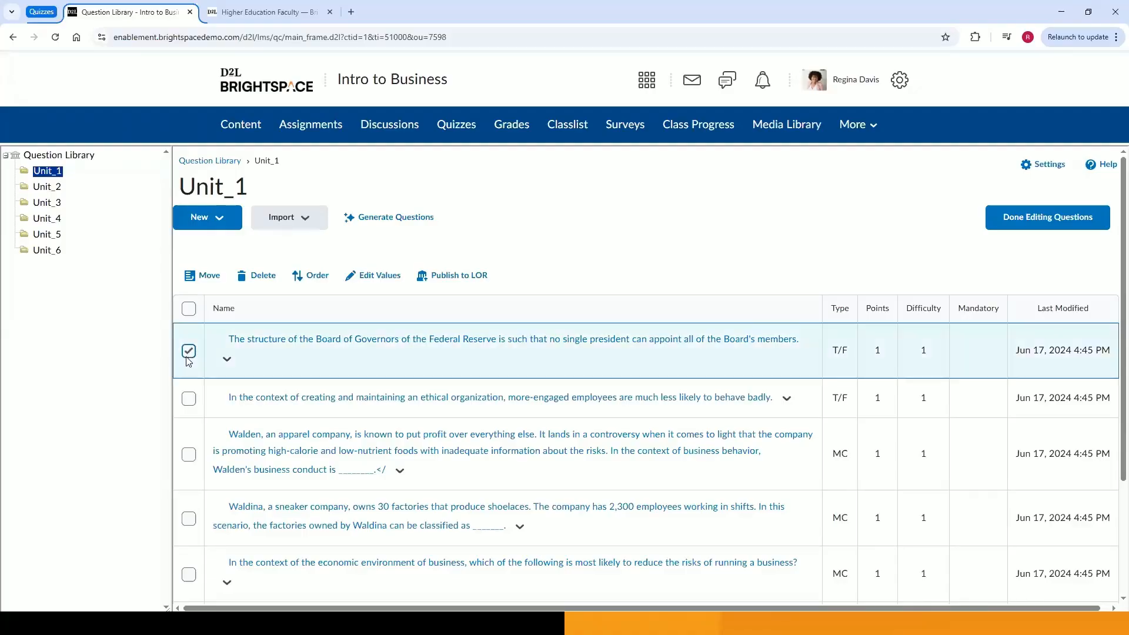
left_click(380, 276)
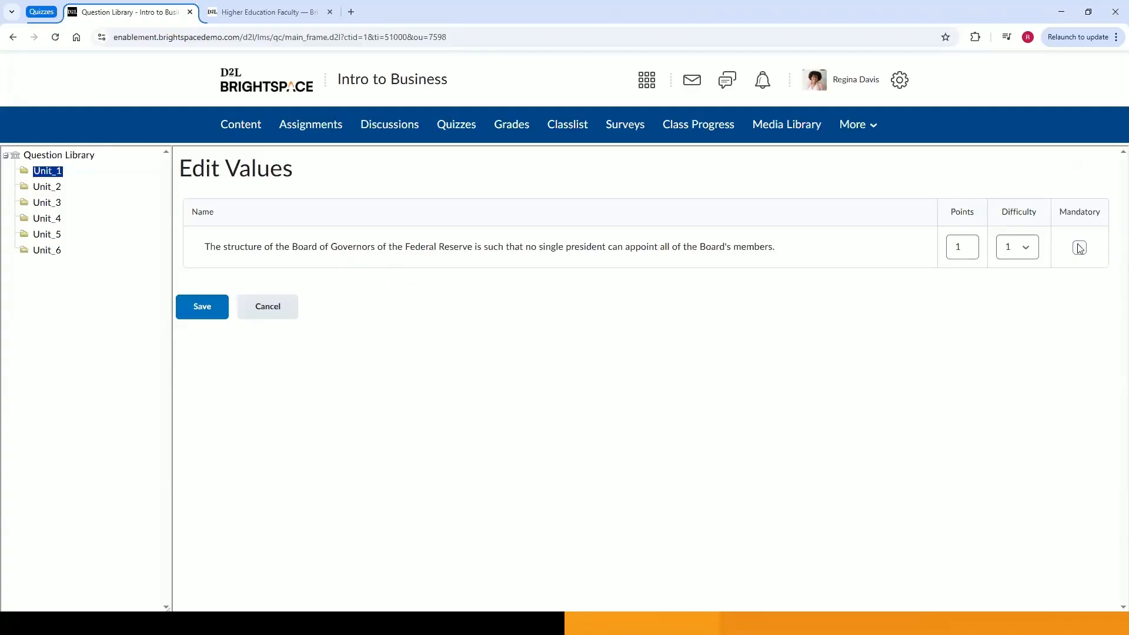
left_click(261, 311)
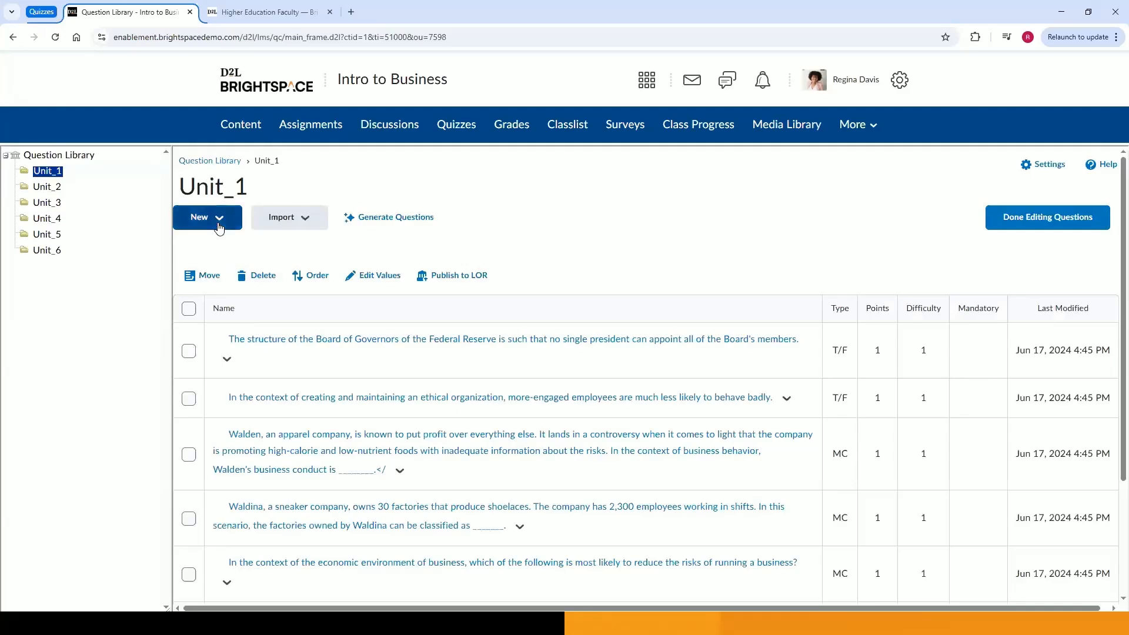
Return to the top level of the Question Library, review the title, text and shuffle options for a new section, then cancel it
left_click(218, 227)
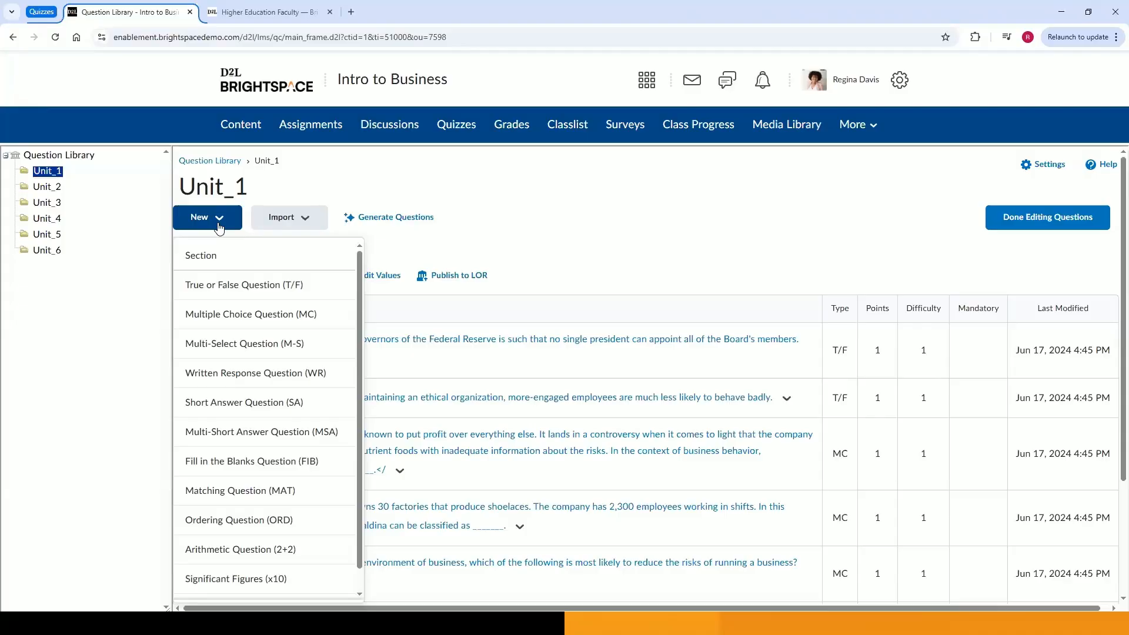
left_click(254, 171)
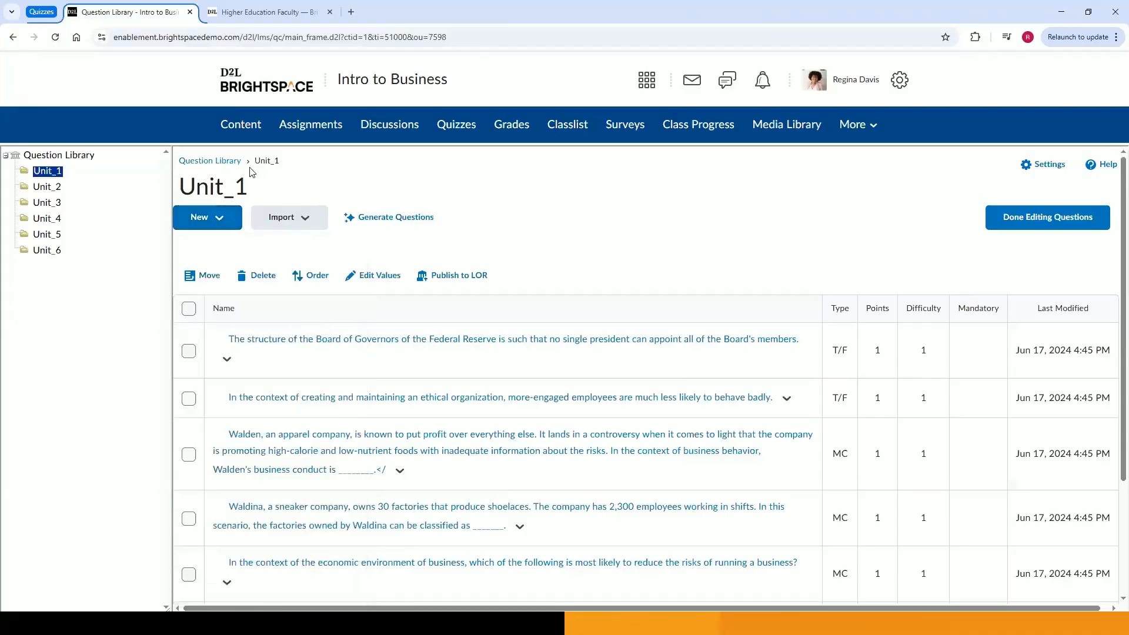
left_click(238, 164)
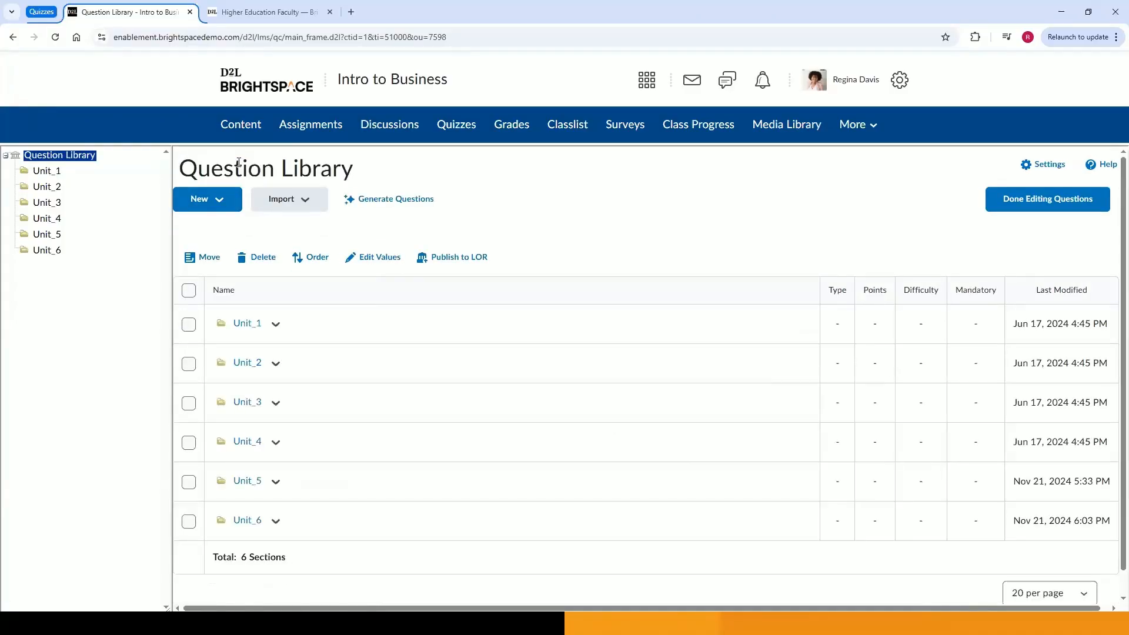
left_click(216, 203)
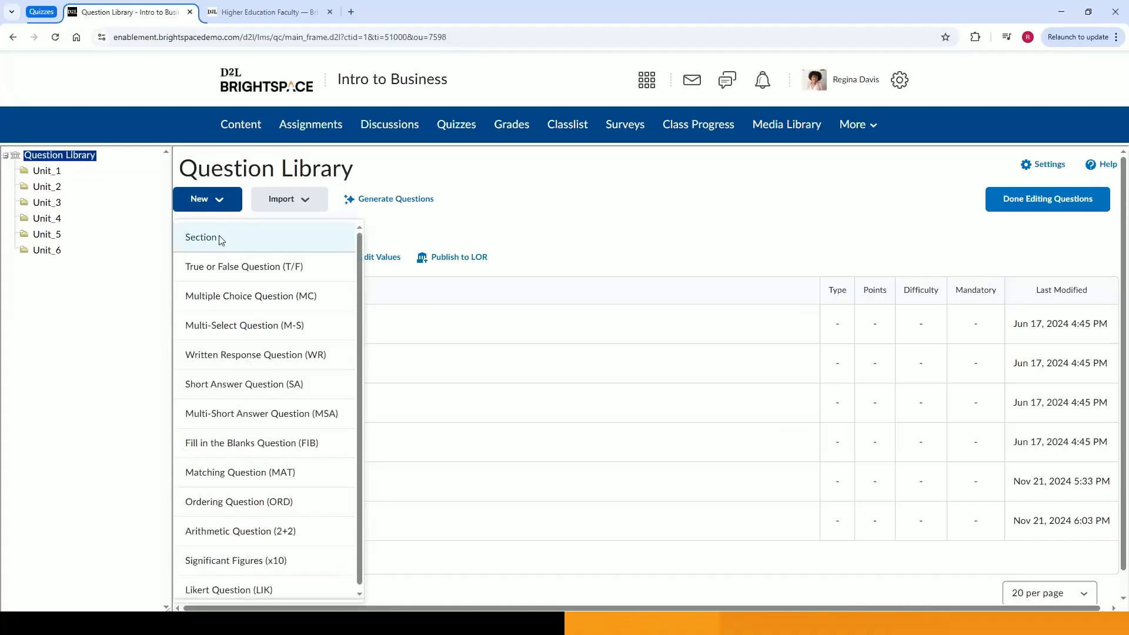
left_click(218, 238)
left_click(284, 134)
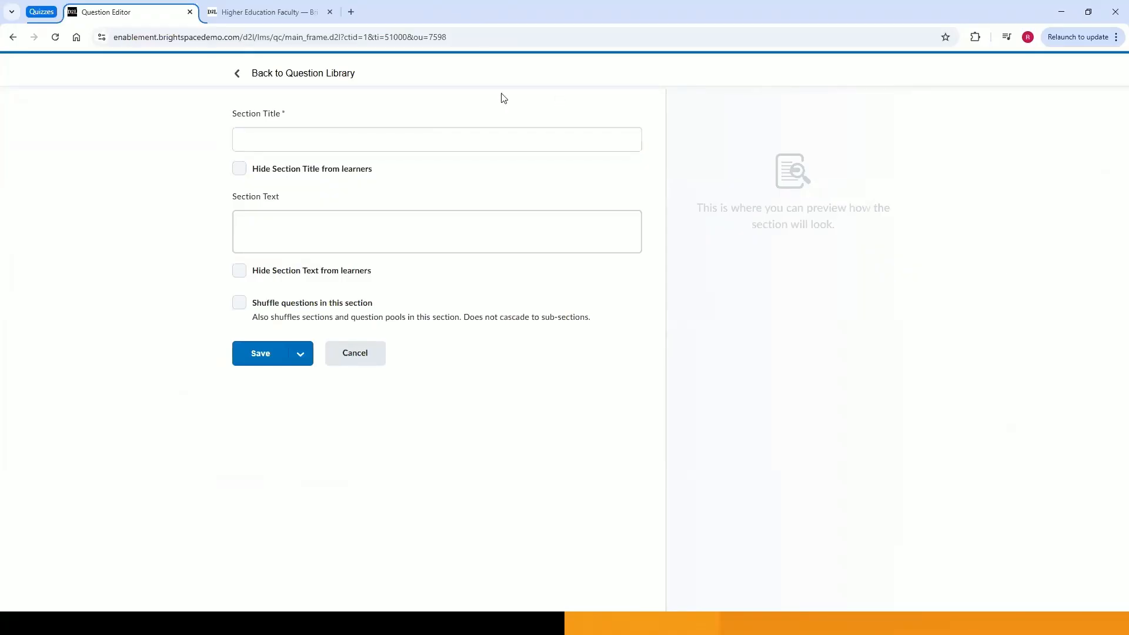
left_click(305, 141)
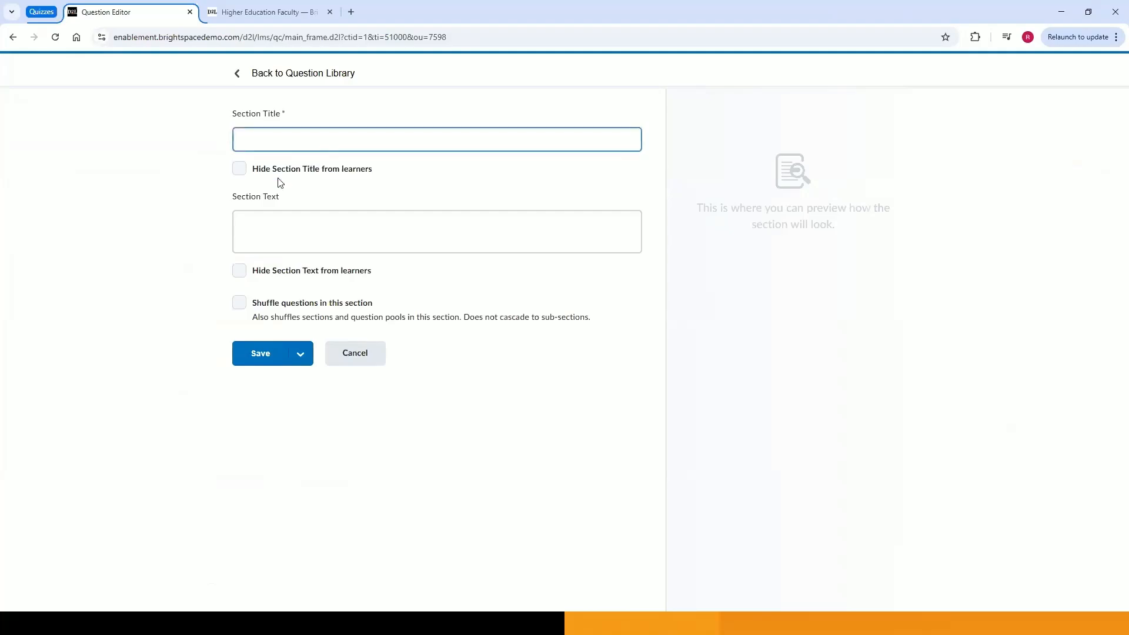
left_click(264, 223)
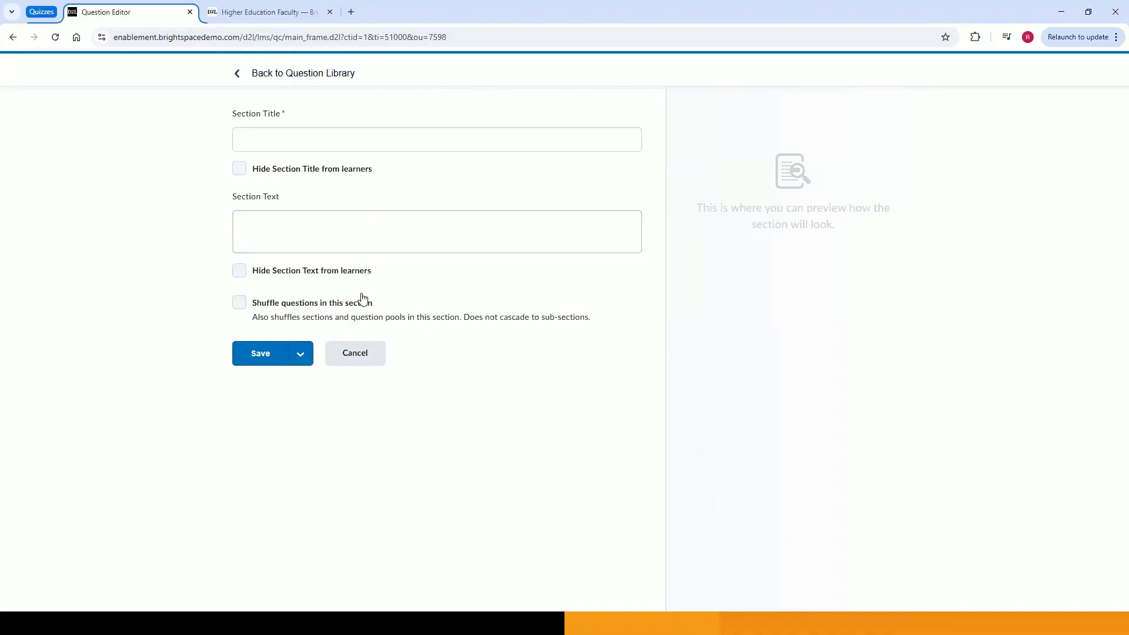
left_click(360, 360)
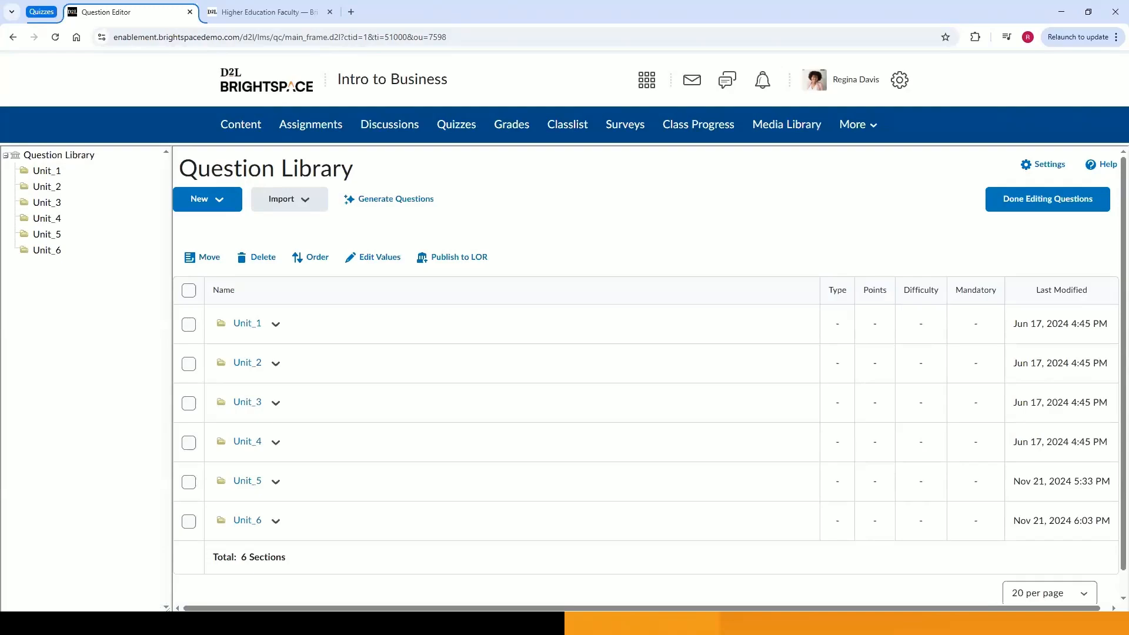
Start a new Multi-Select question in the Unit_1 section
left_click(252, 327)
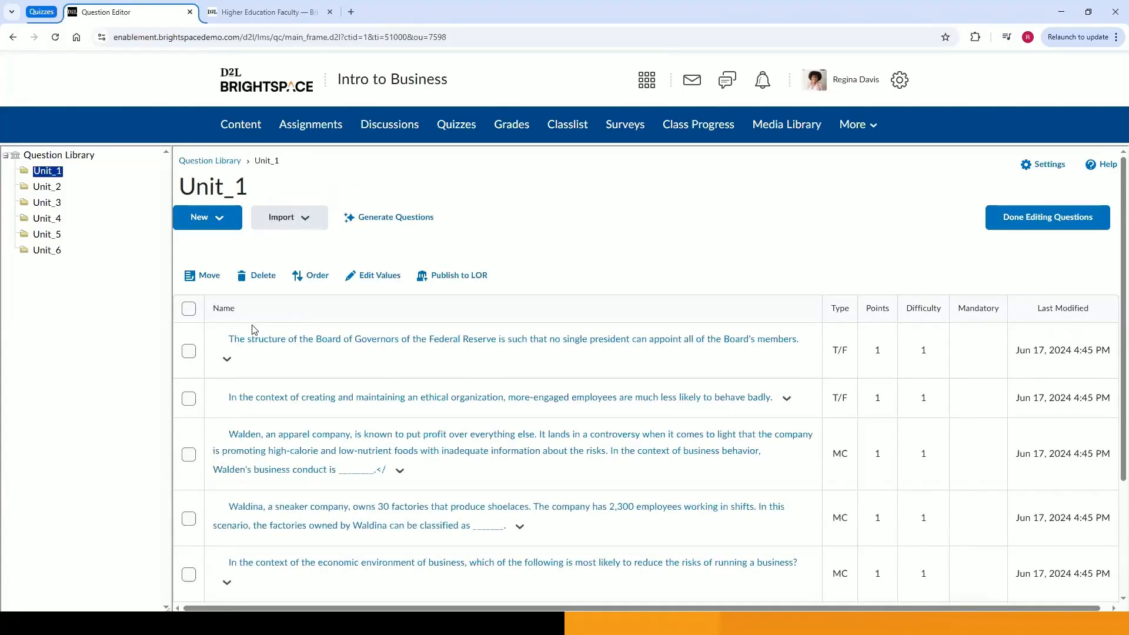
left_click(217, 230)
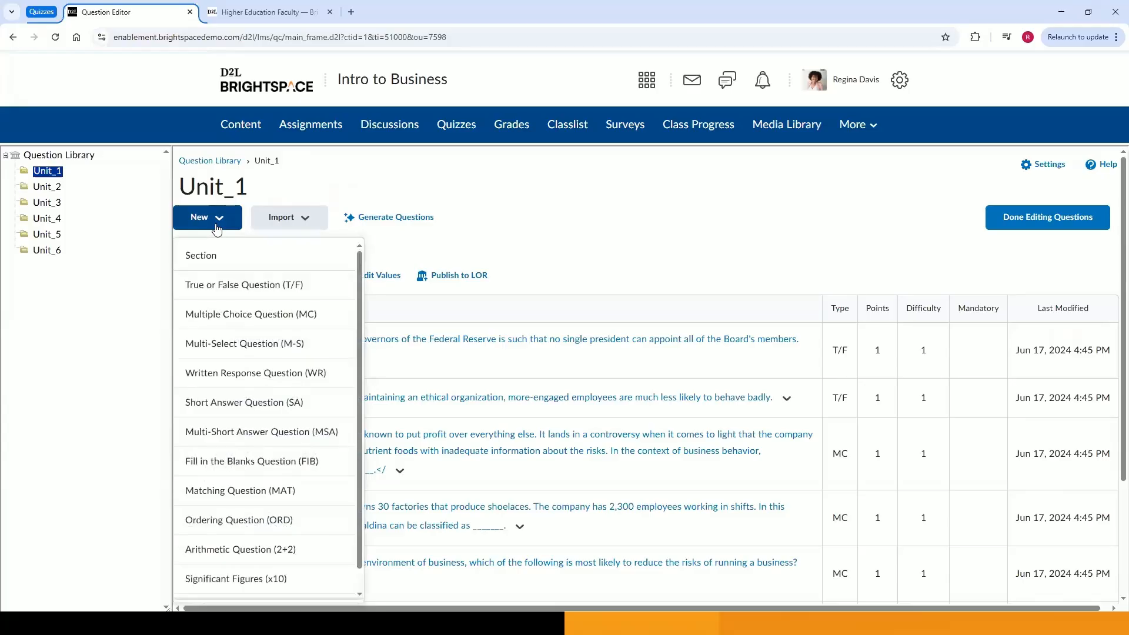
left_click(221, 347)
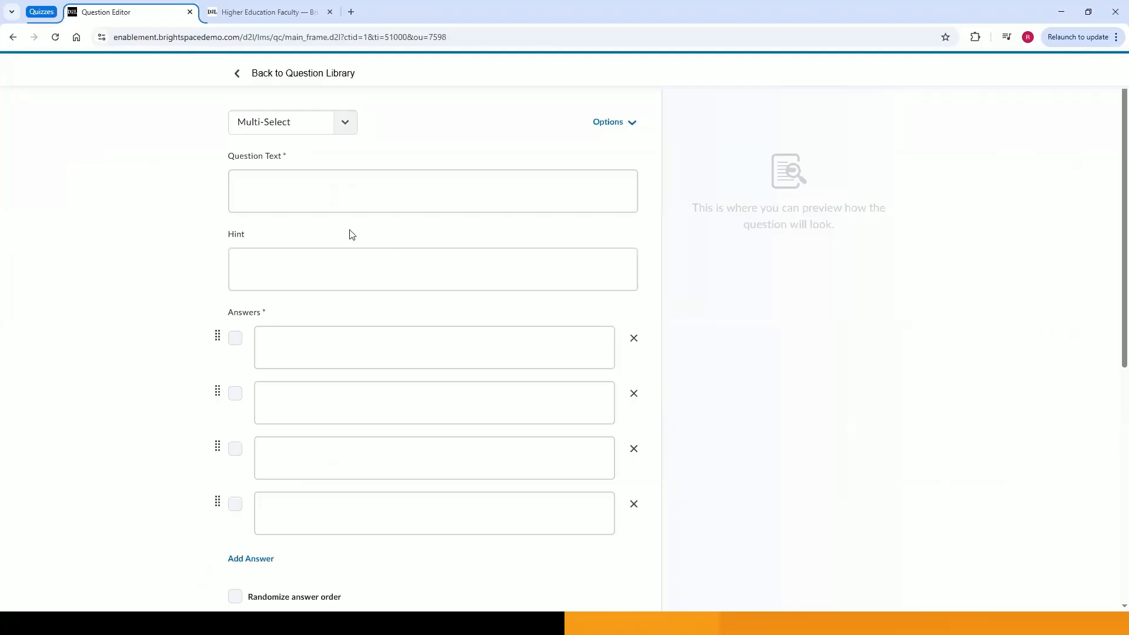
Enter question text instructing learners to watch the short video on Patagonia's corporate social responsibility (CSR) initiatives, with "Instructions:" in bold
left_click(357, 200)
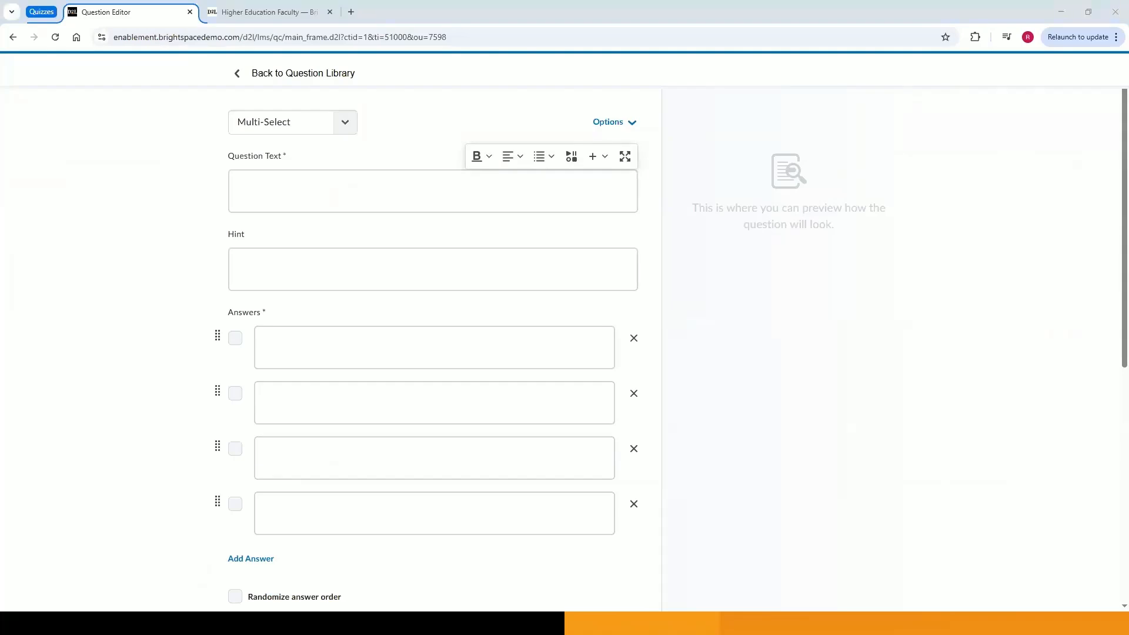
left_click(414, 293)
left_click(236, 185)
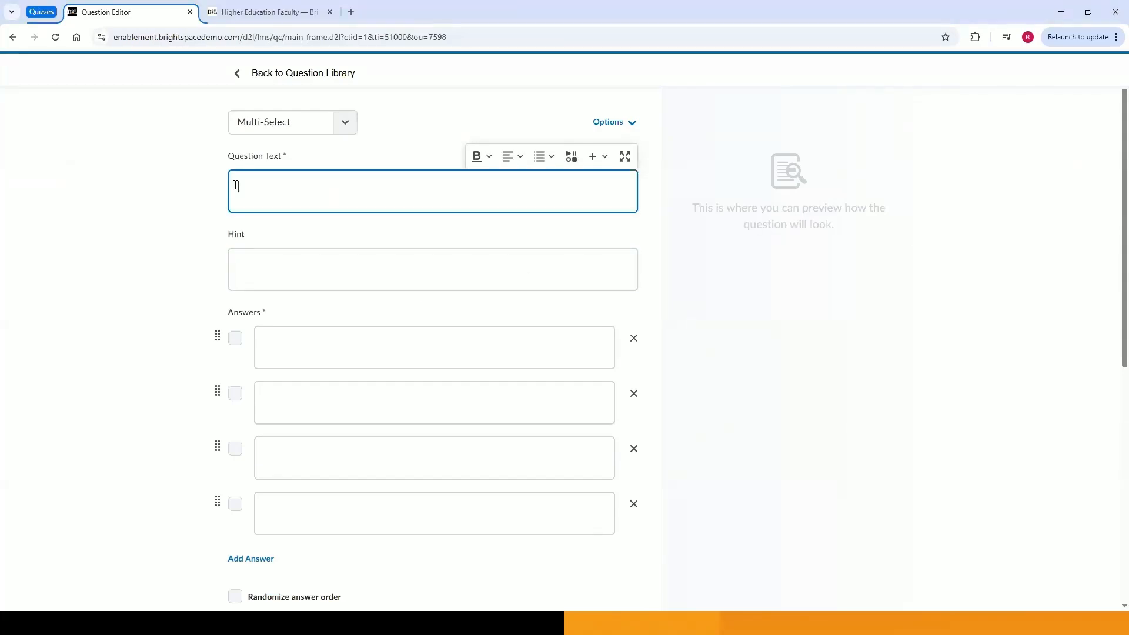
type("Instructions: Watch the short video below highlighting Patagonia’s corporate social responsibility (CSR) initiatives, including their Fair Trade Certified™ program and environmental sustainability efforts.")
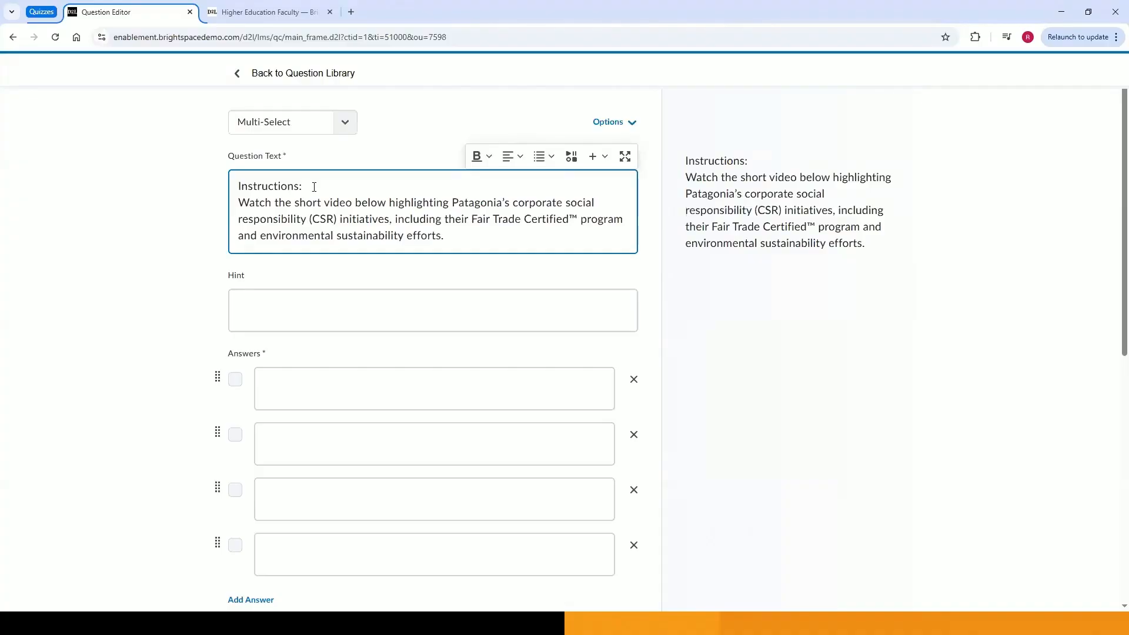
left_click_drag(314, 187, 238, 186)
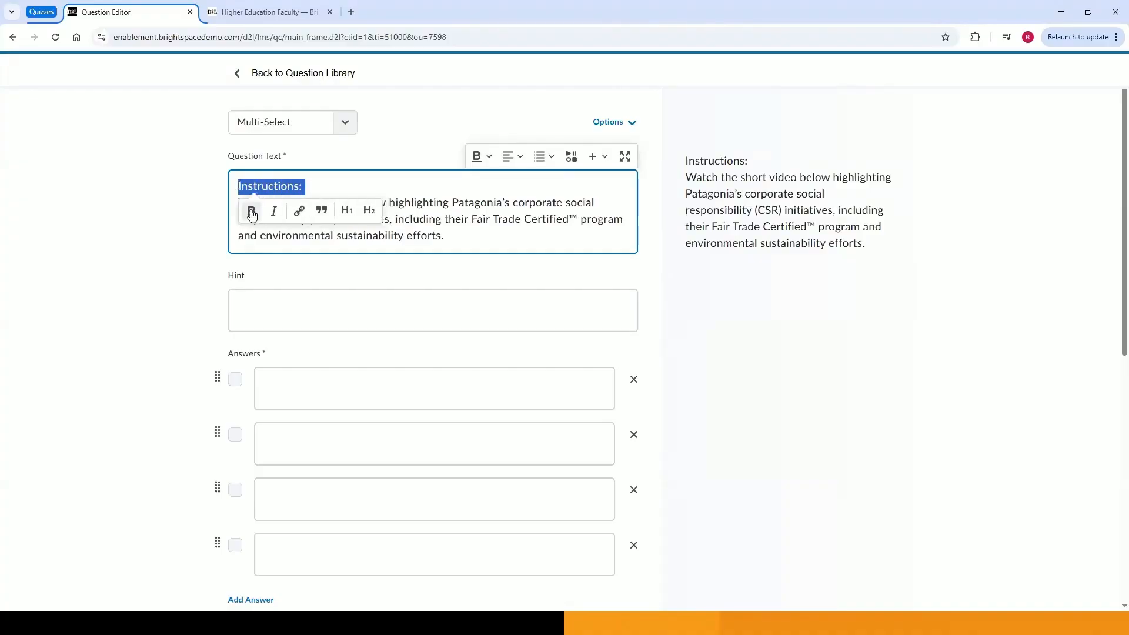
left_click(314, 187)
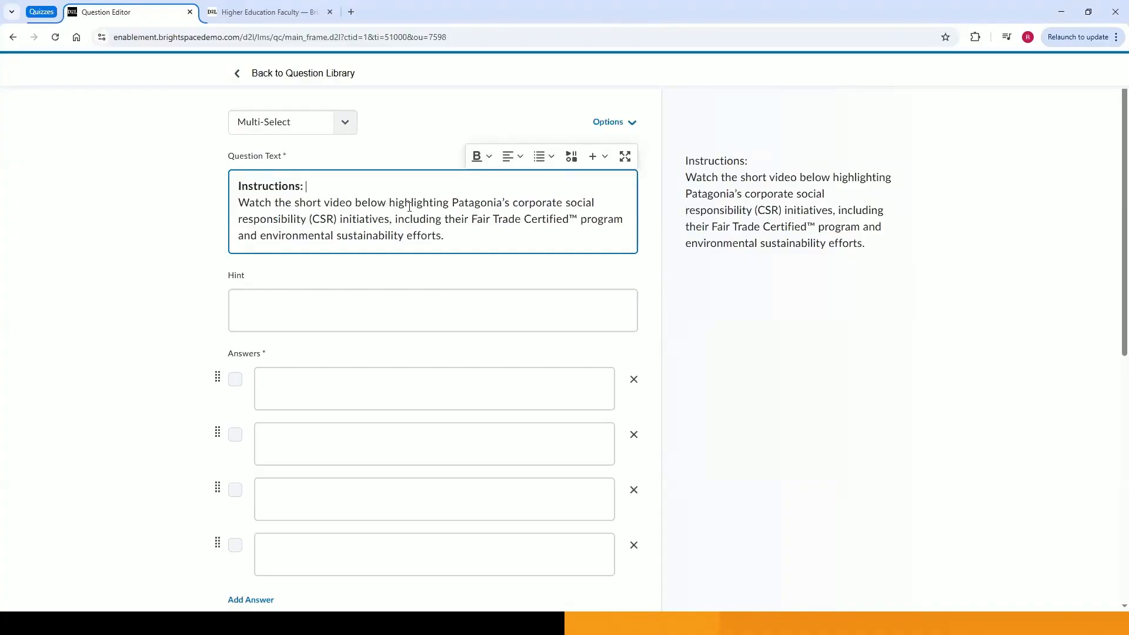
Expand the question text editor to full screen and choose YouTube as the source for media inserted after the instructions
left_click(626, 156)
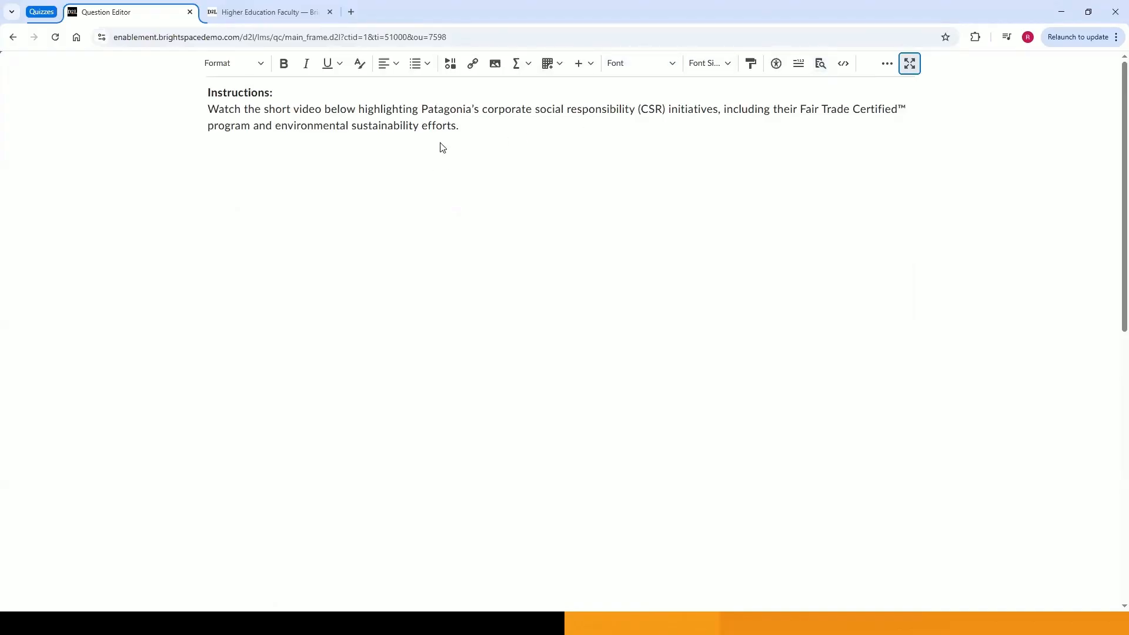
left_click(477, 125)
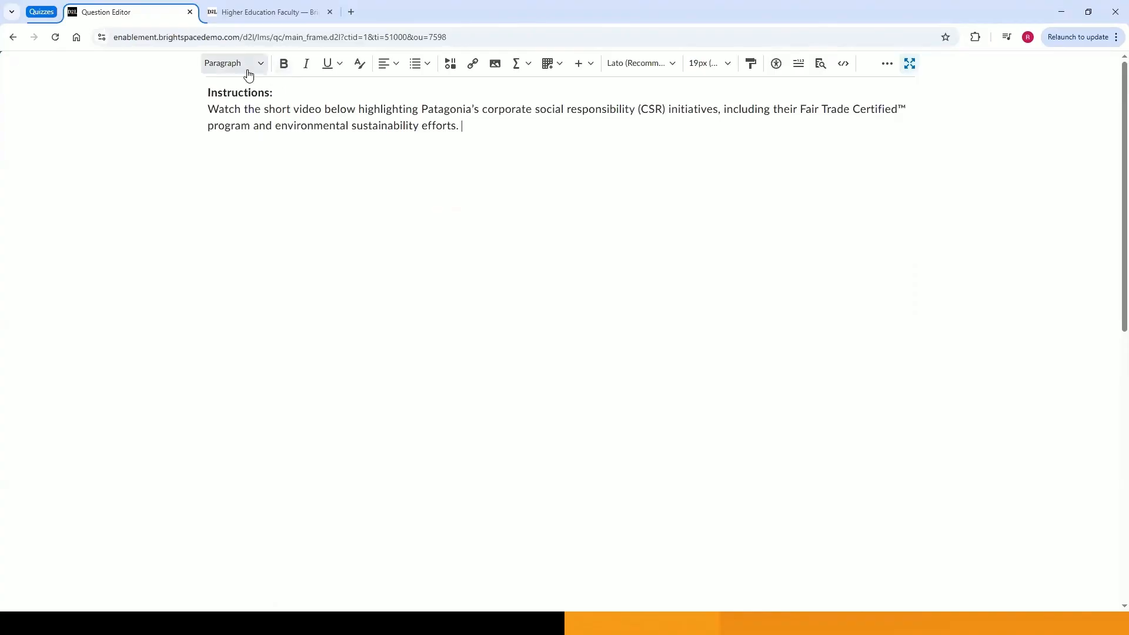
left_click(450, 66)
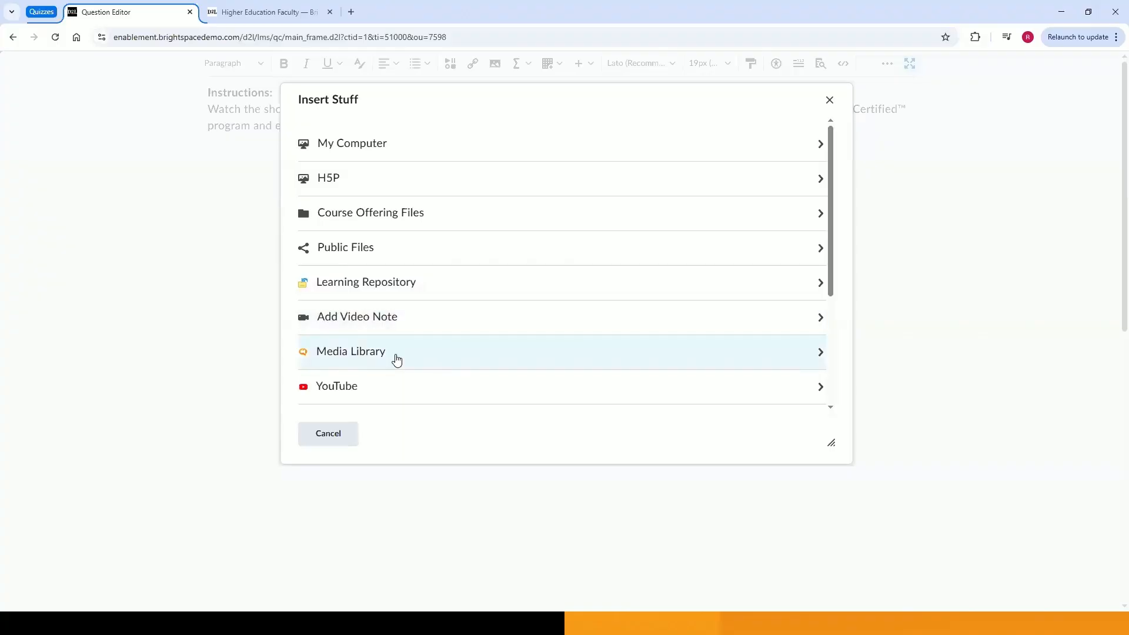
scroll(396, 360, "down", 1)
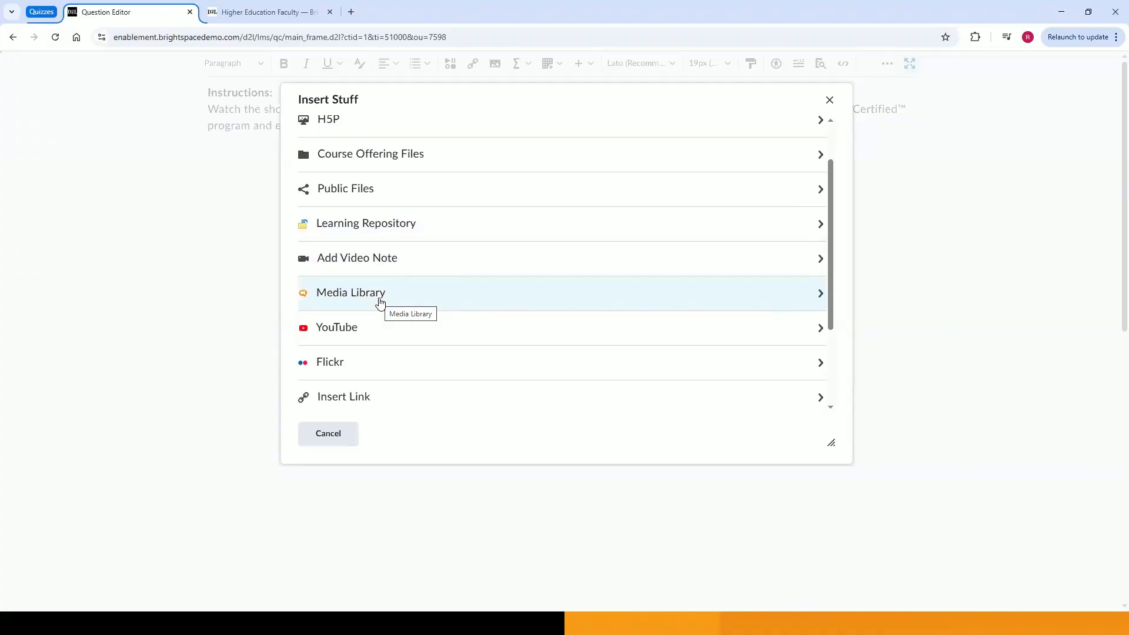
left_click(369, 339)
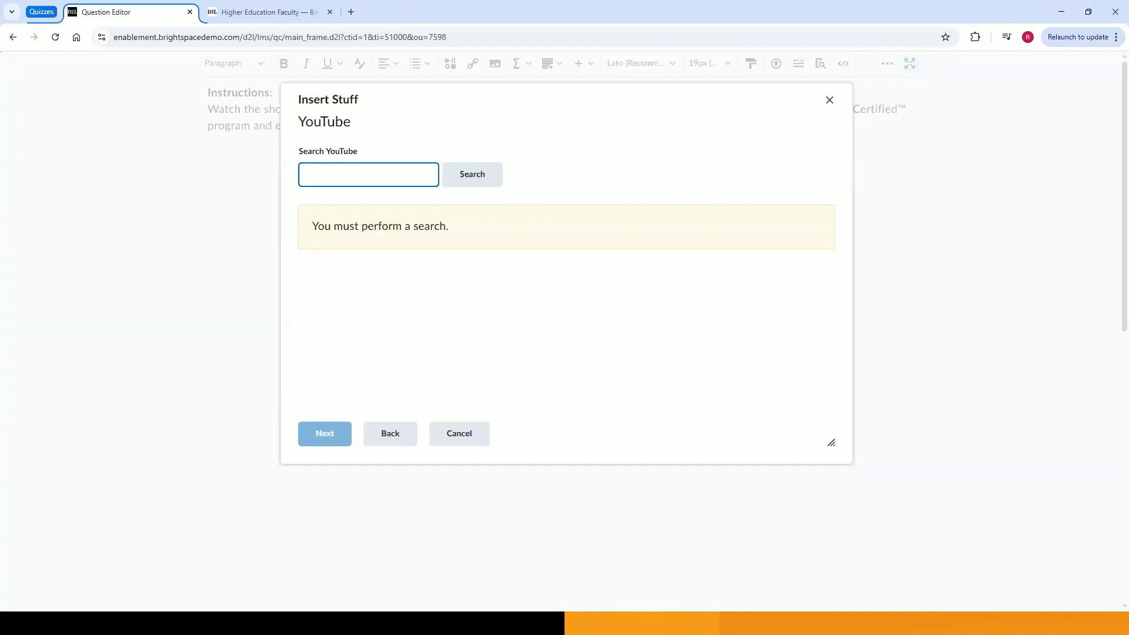
Search YouTube for "Fair Trade The First Step" and insert Patagonia's video "Fair Trade: The First Step" on its own line below the instructions
key("alt+Tab")
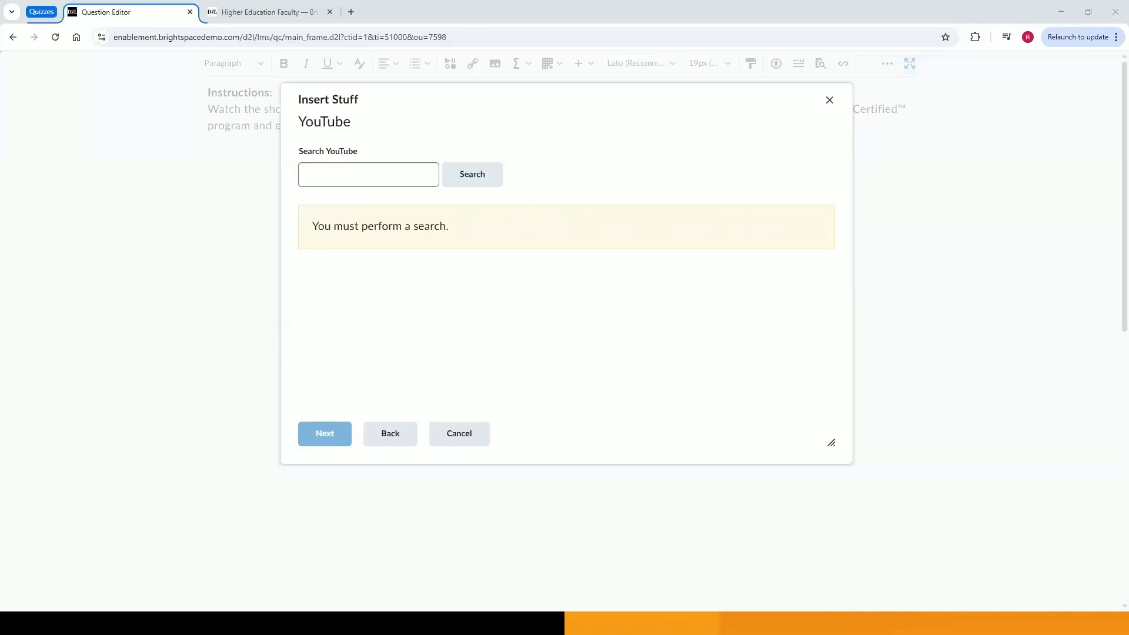
left_click(376, 178)
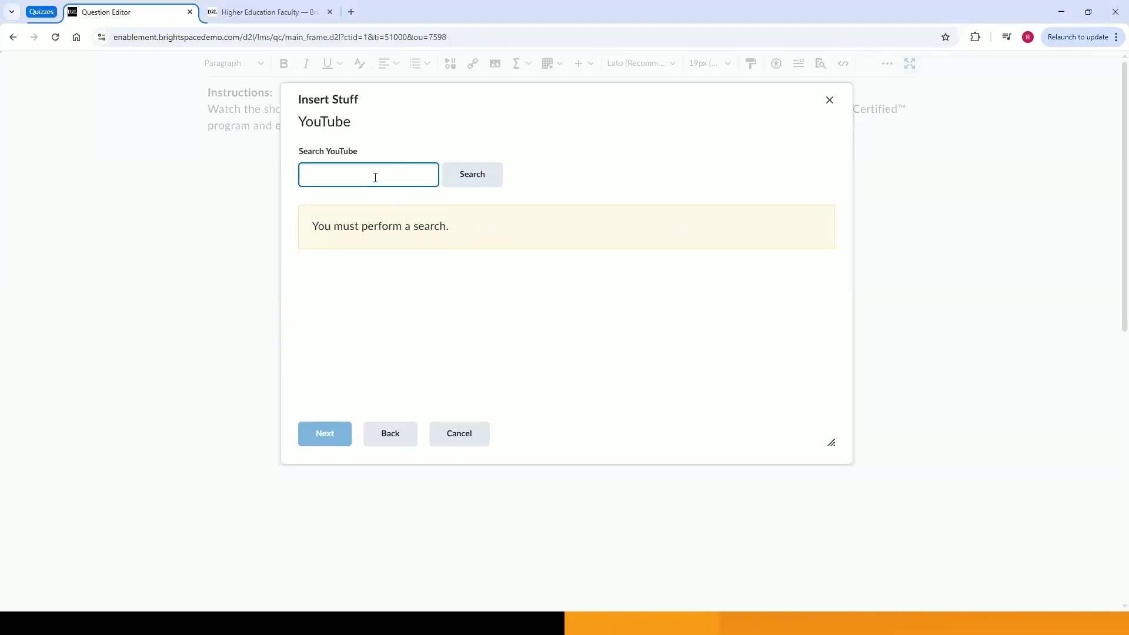
type("Fair Trade The First Step")
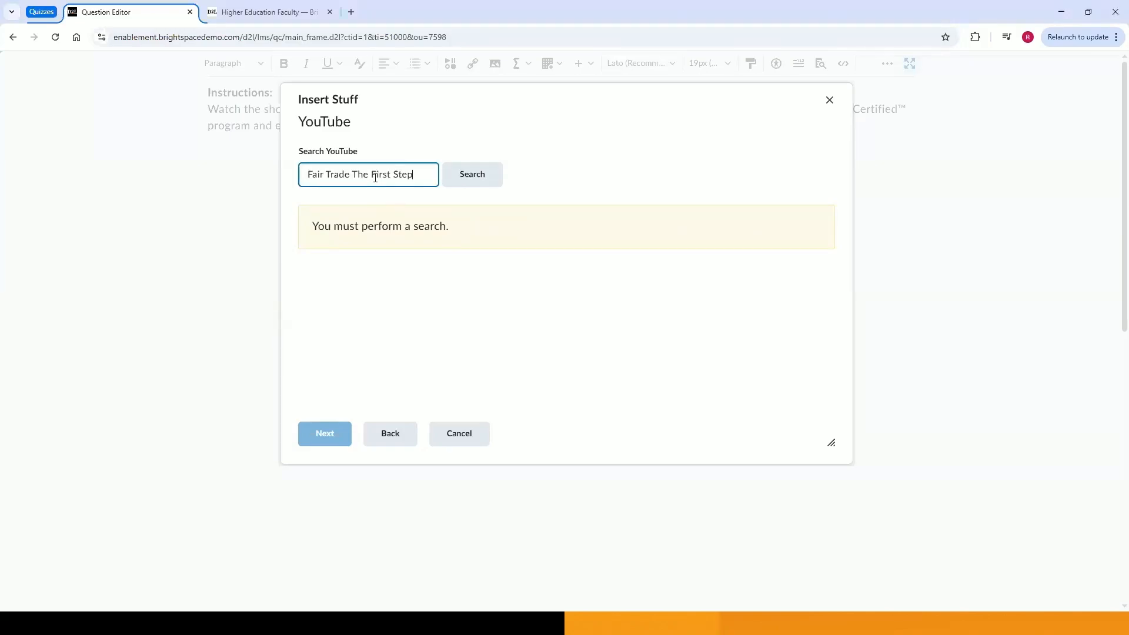
left_click(471, 175)
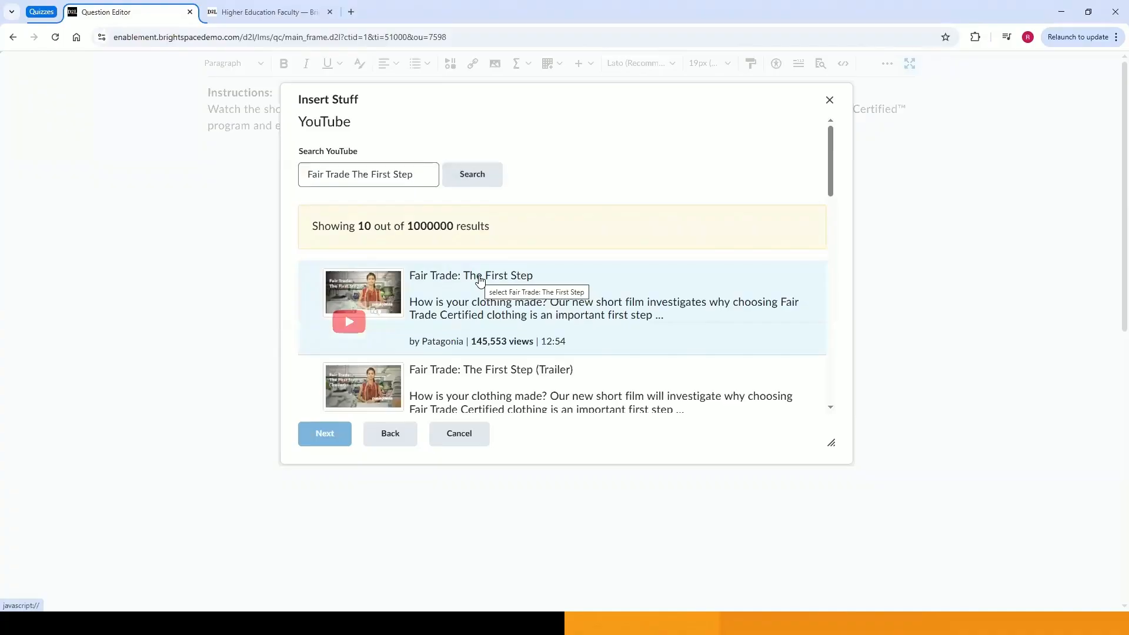
left_click(480, 279)
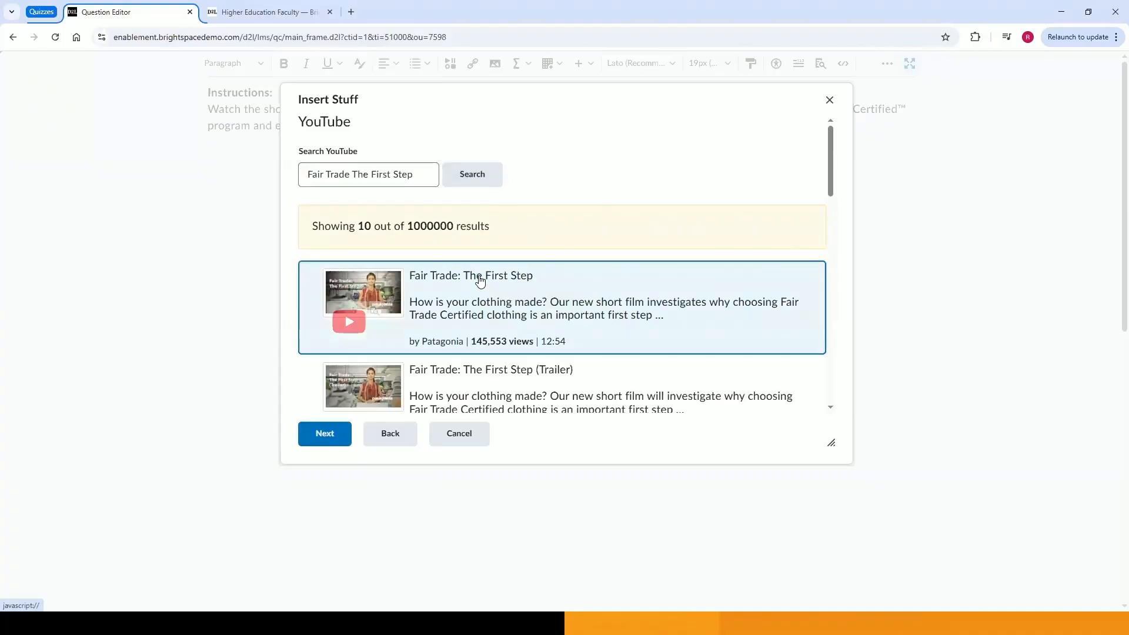
left_click(317, 434)
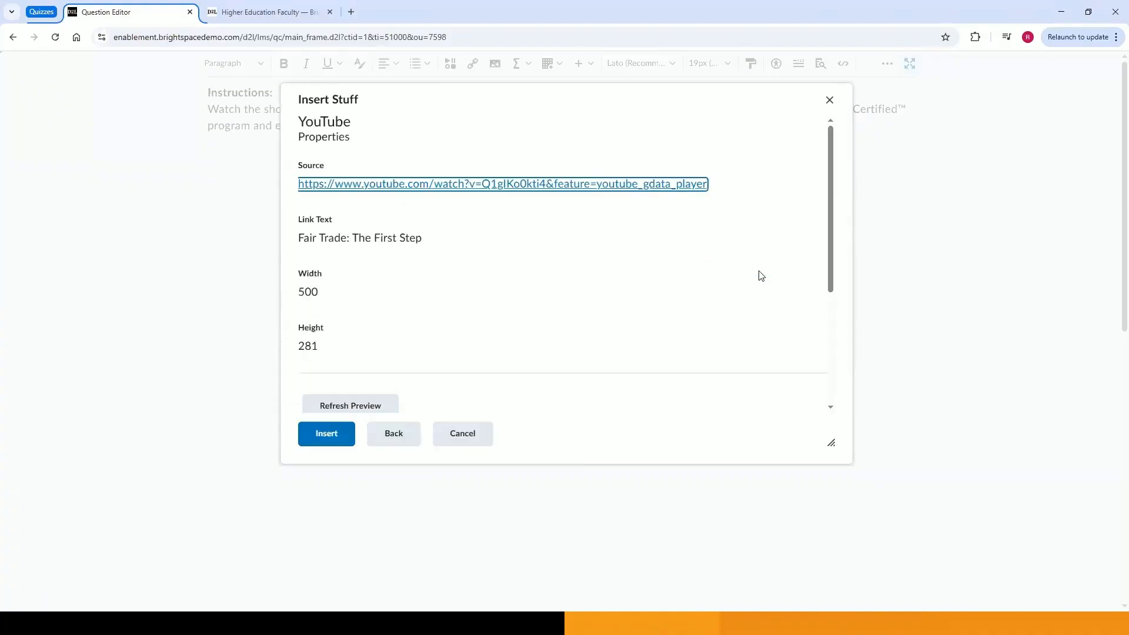
scroll(743, 315, "down", 3)
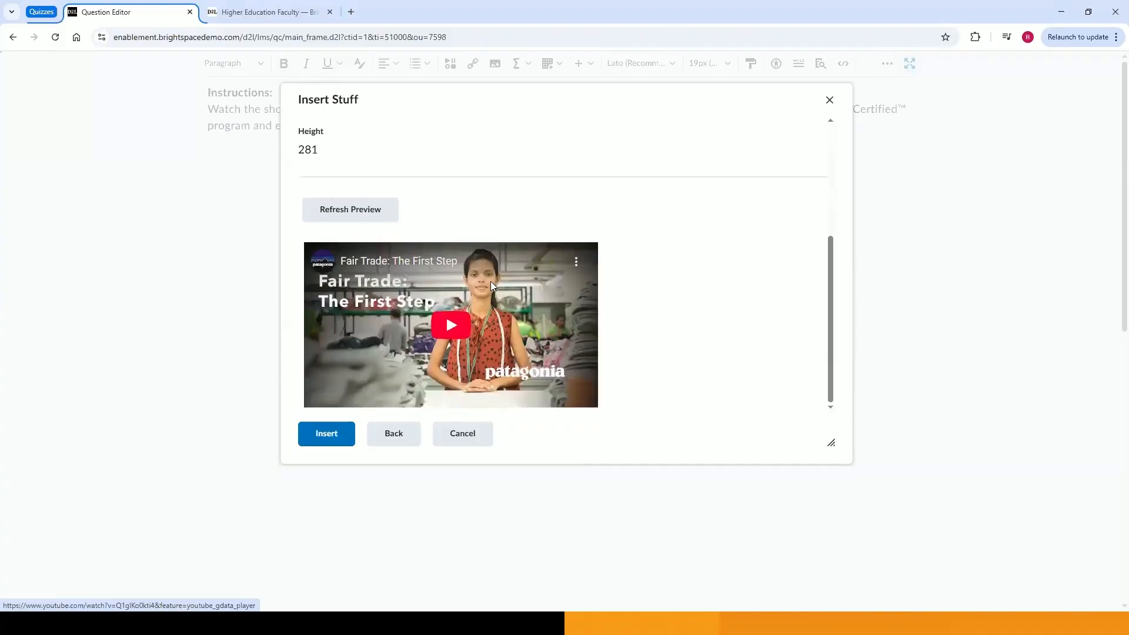
left_click(318, 436)
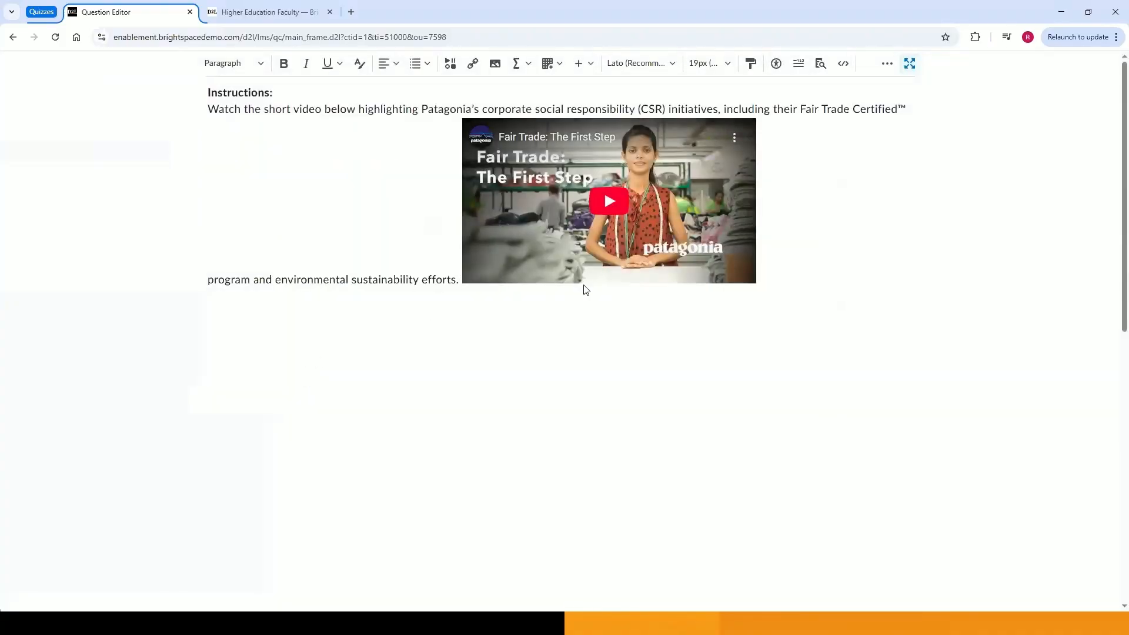
key("Return")
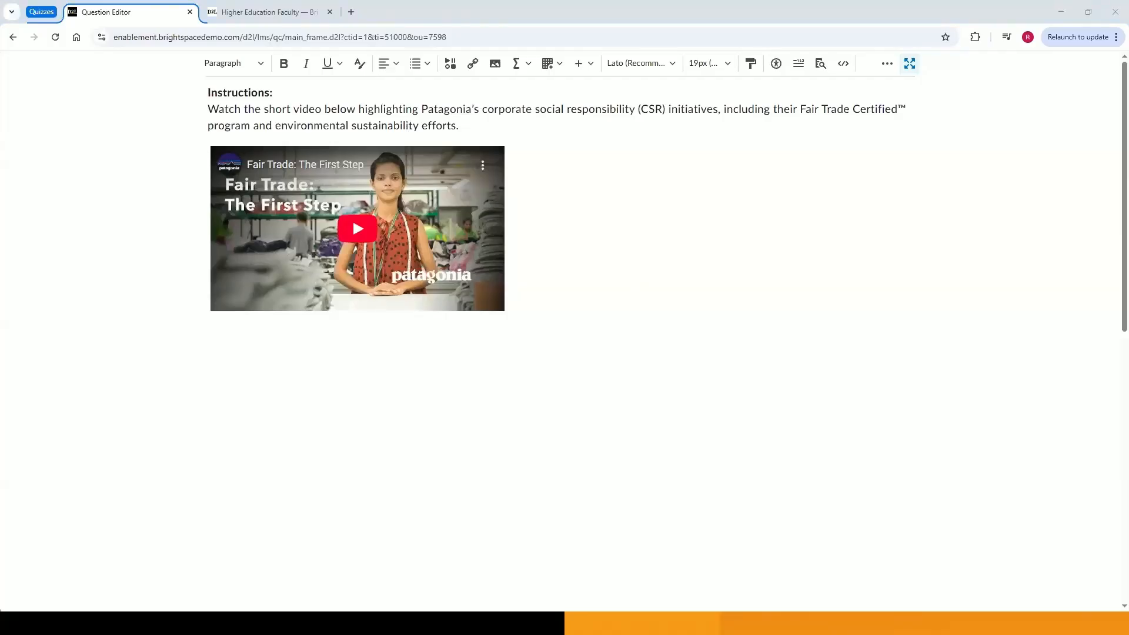
Paste the question about likely benefits Patagonia experiences from its CSR efforts as plain text below the video, with "Question:" in bold
right_click(267, 342)
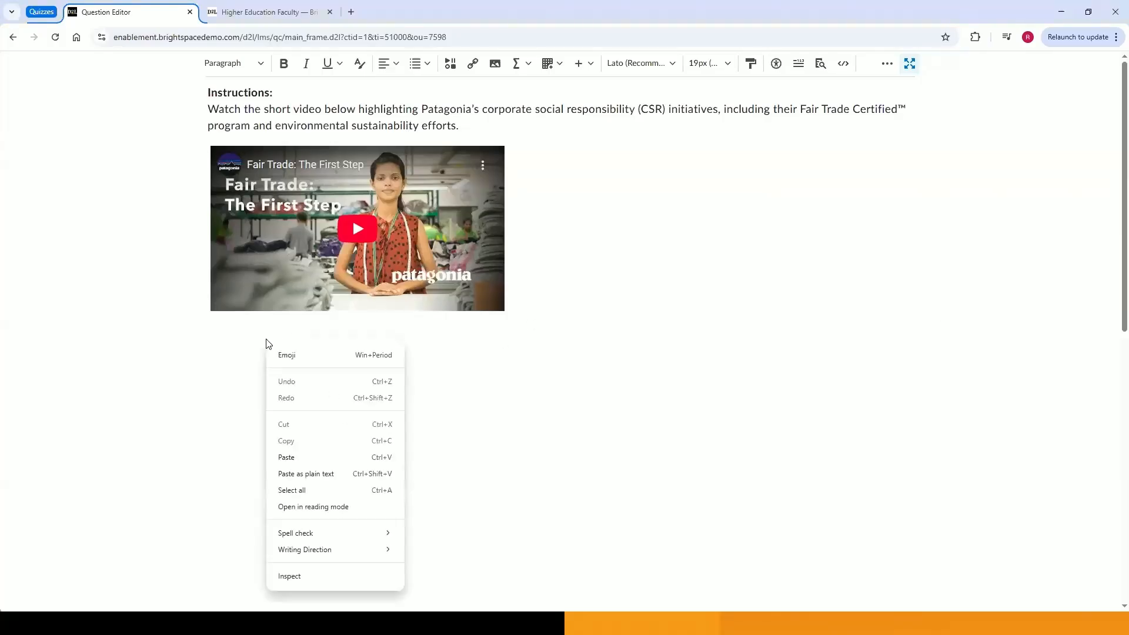
left_click(313, 474)
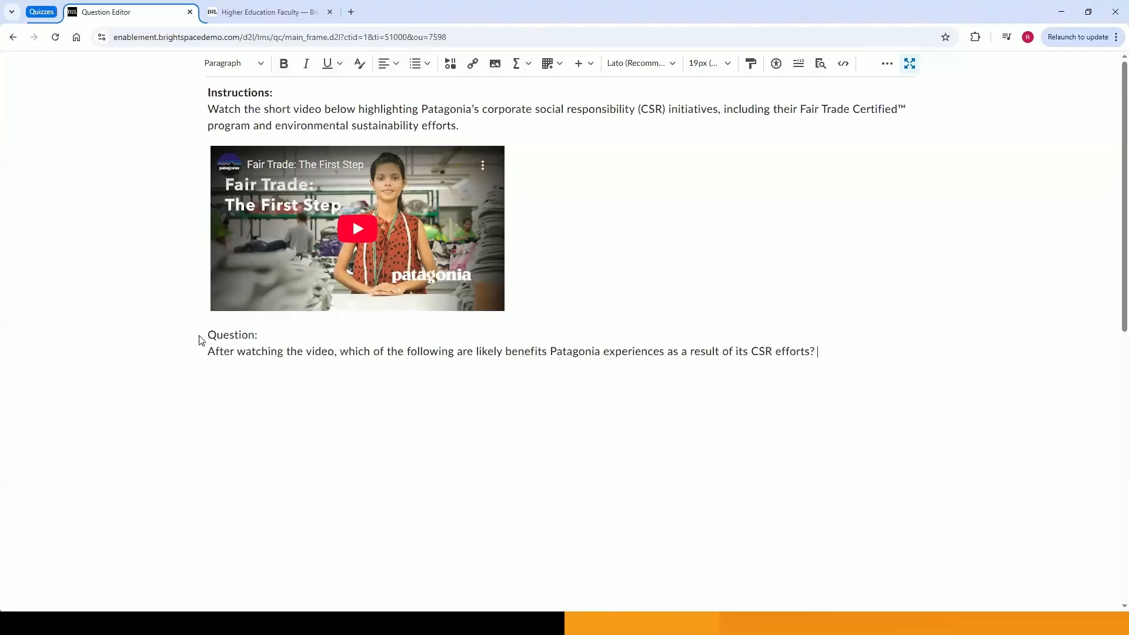
triple_click(234, 335)
left_click(221, 360)
left_click(280, 335)
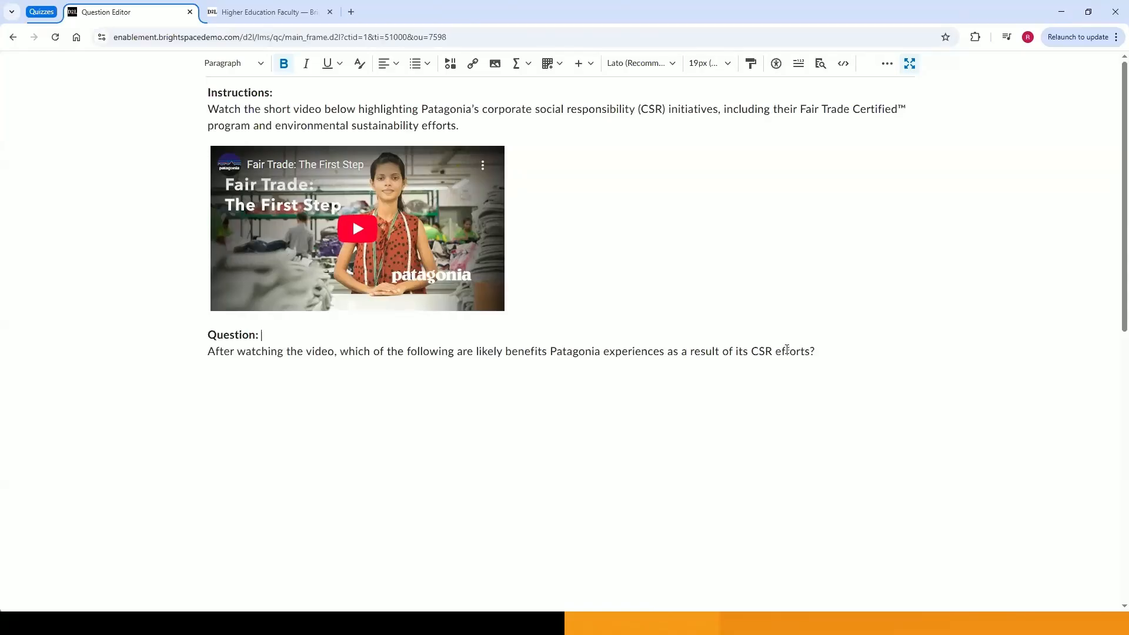
Browse the quicklink sources as far as the content of Week 1: Business Now & Economics, without inserting a link
left_click(470, 71)
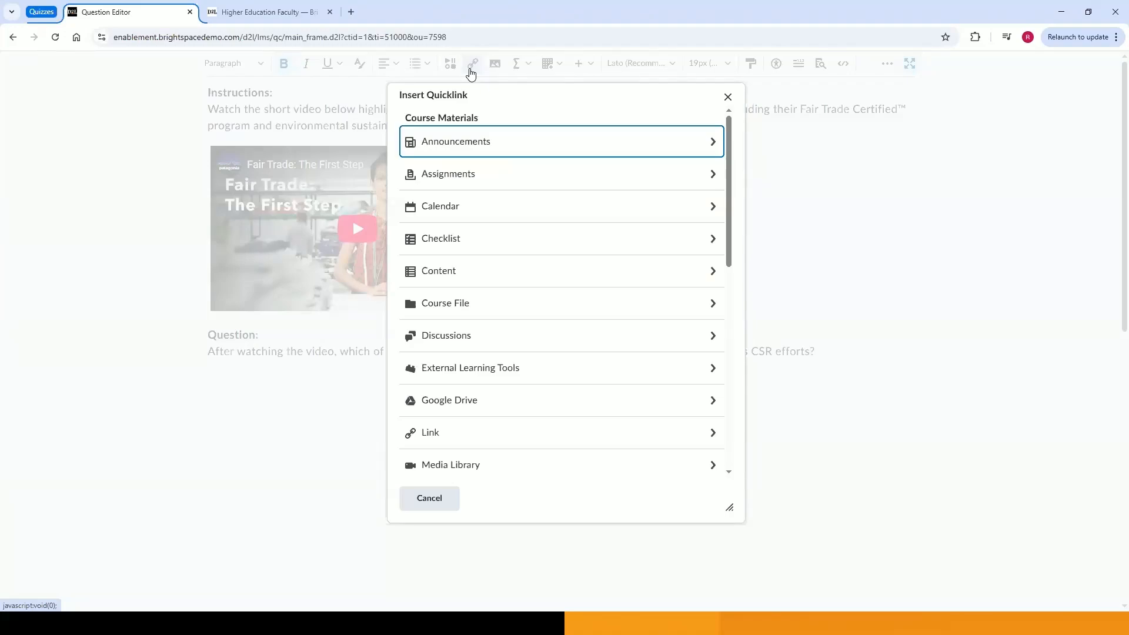
left_click(442, 275)
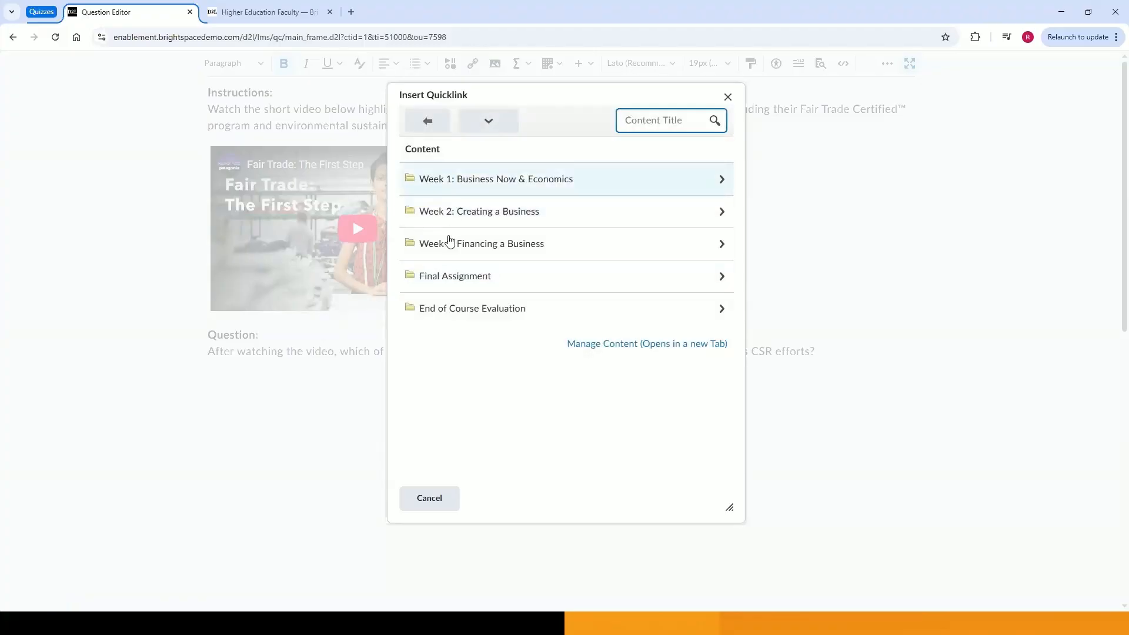
left_click(464, 181)
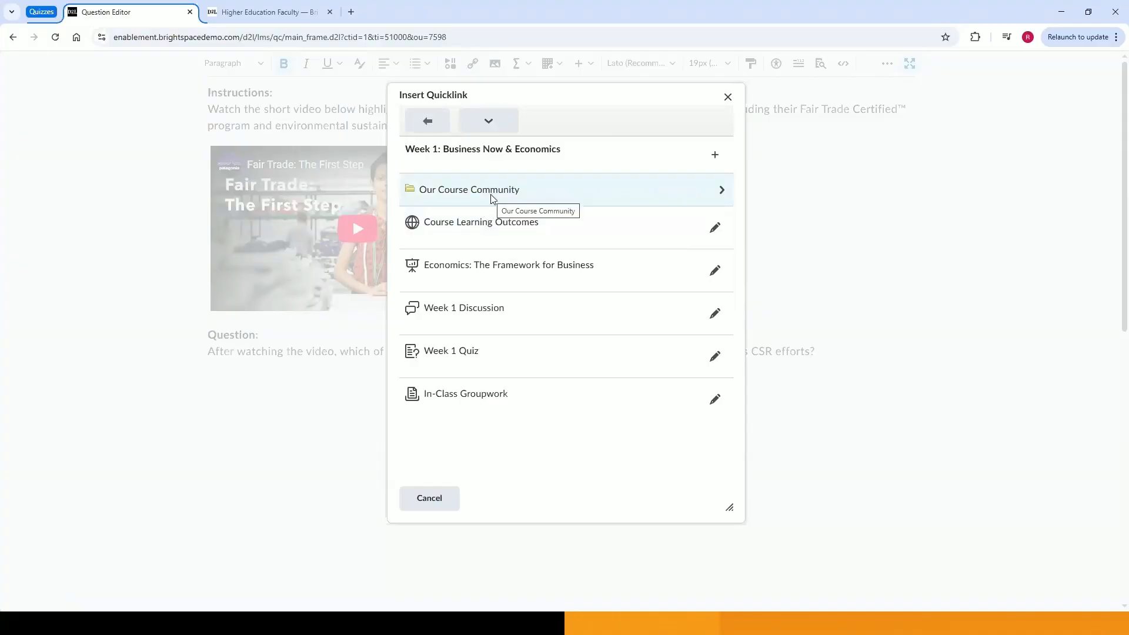
left_click(728, 98)
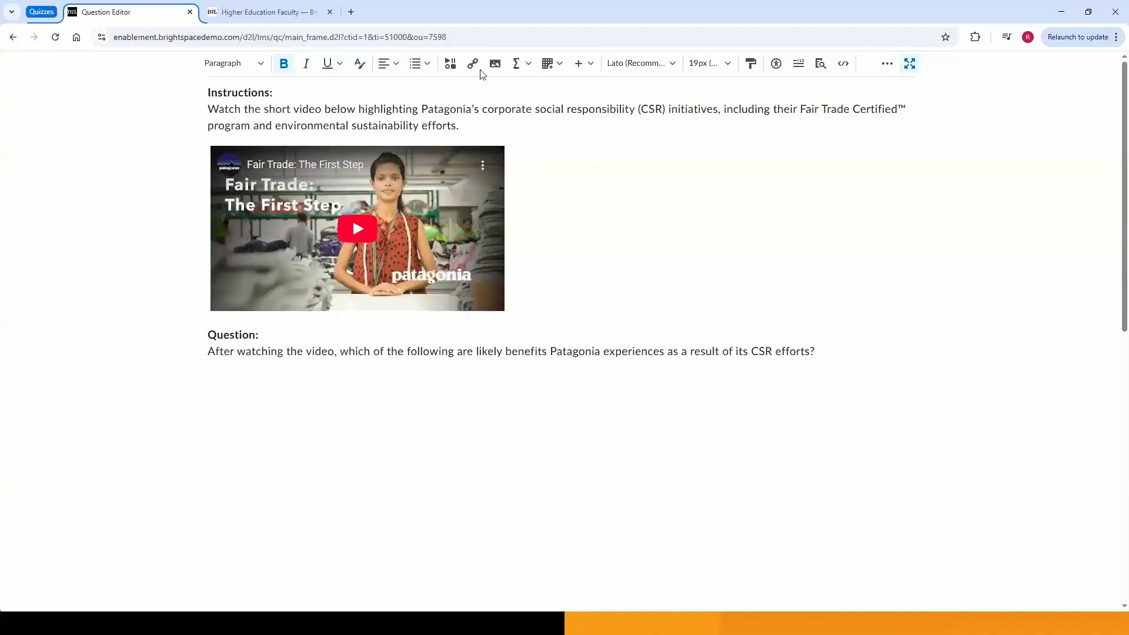
View the image sources and the equation types that can be inserted in the question text
left_click(496, 66)
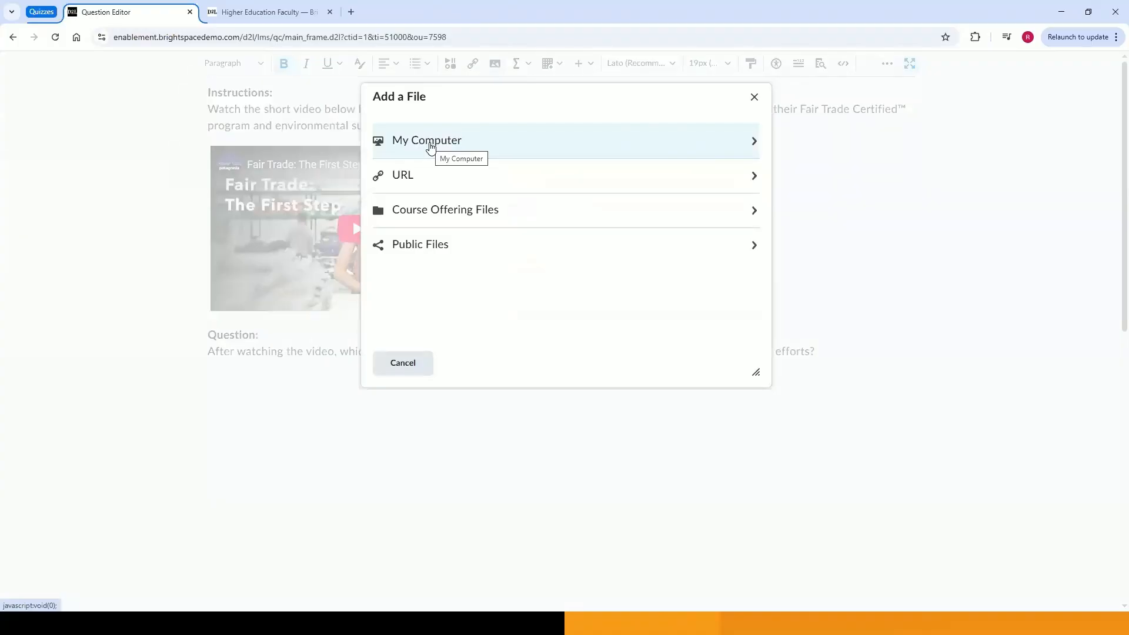
left_click(754, 98)
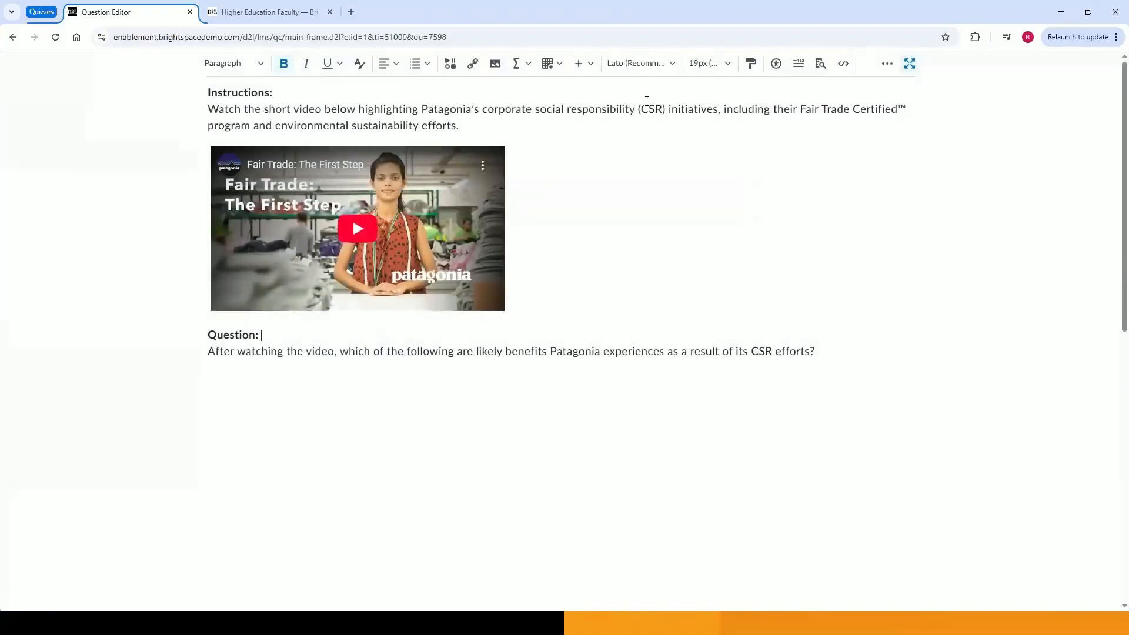
left_click(525, 68)
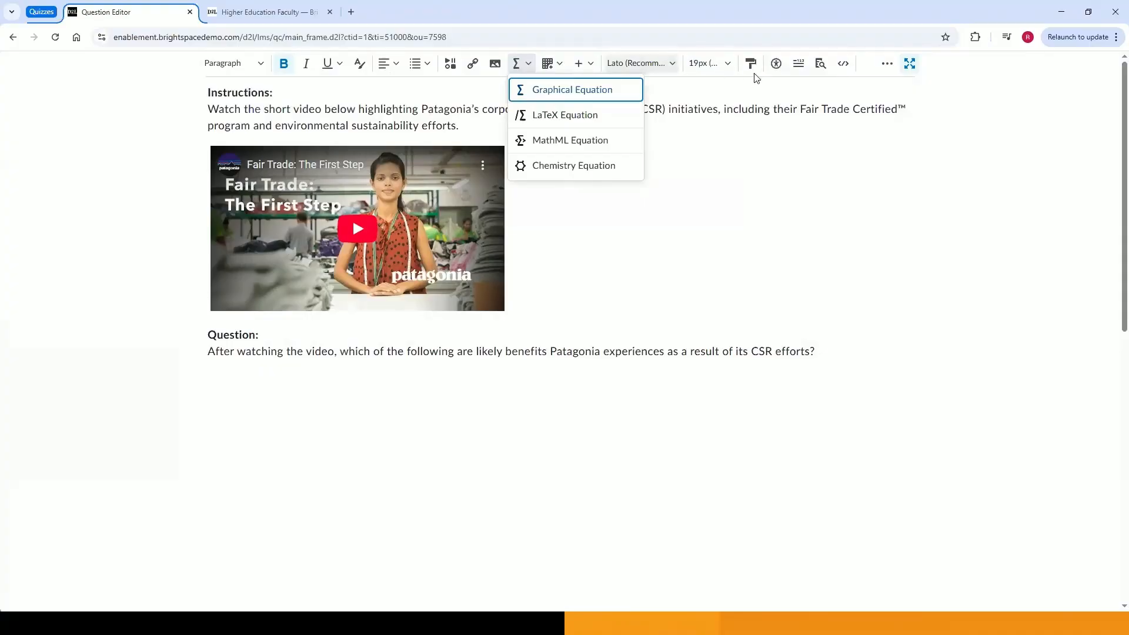
left_click(704, 141)
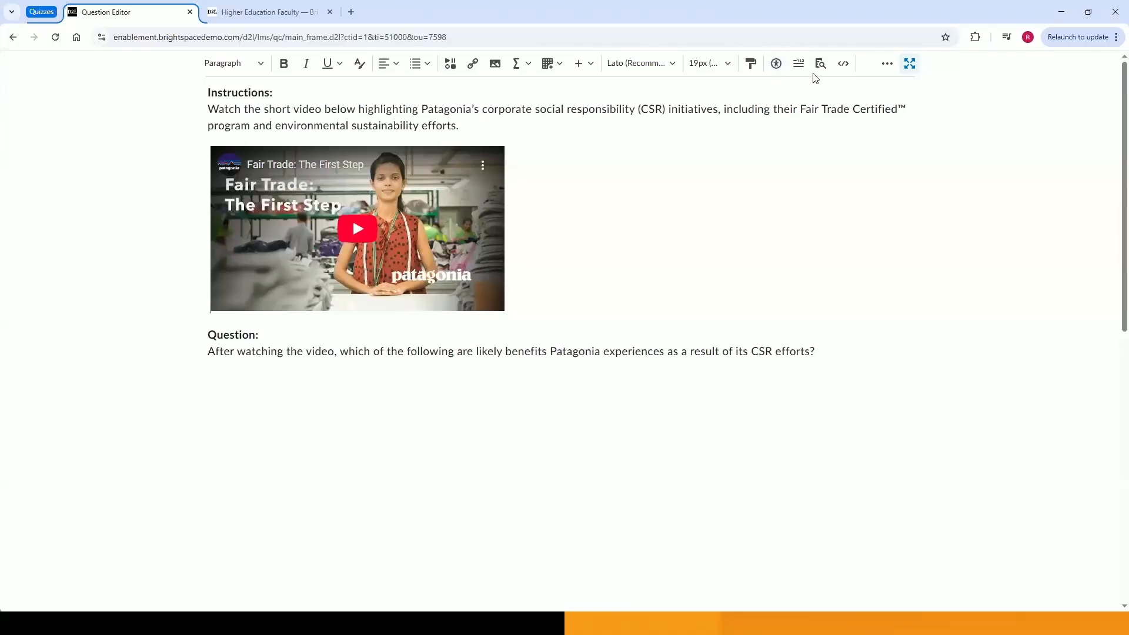
Run the accessibility check on the question text and exit the full-screen editor
left_click(776, 64)
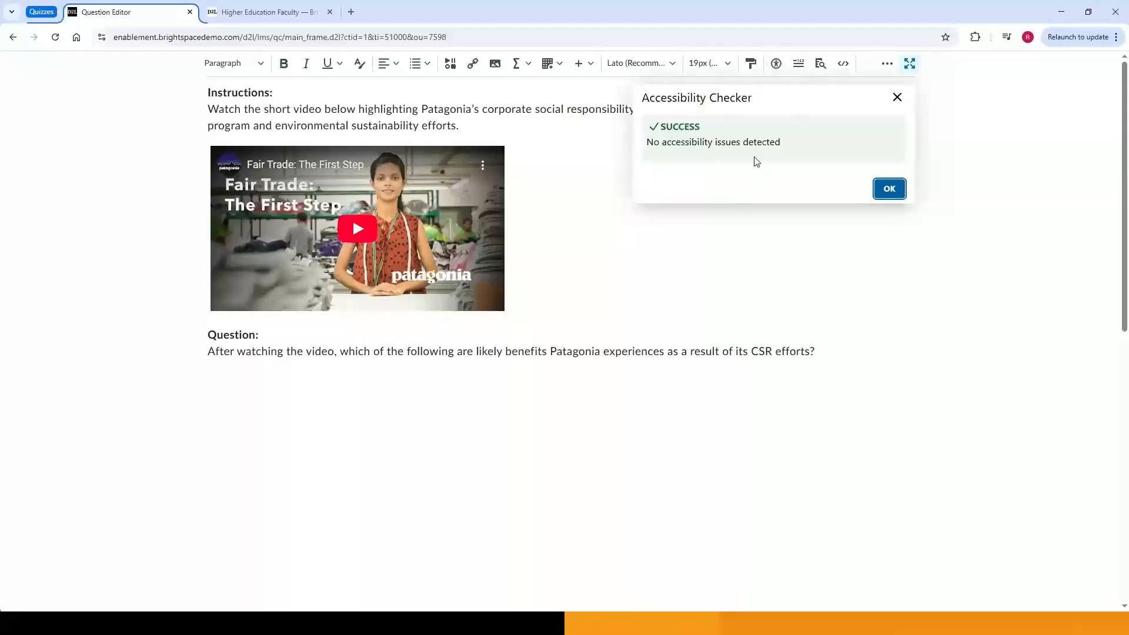
left_click(888, 193)
left_click(910, 64)
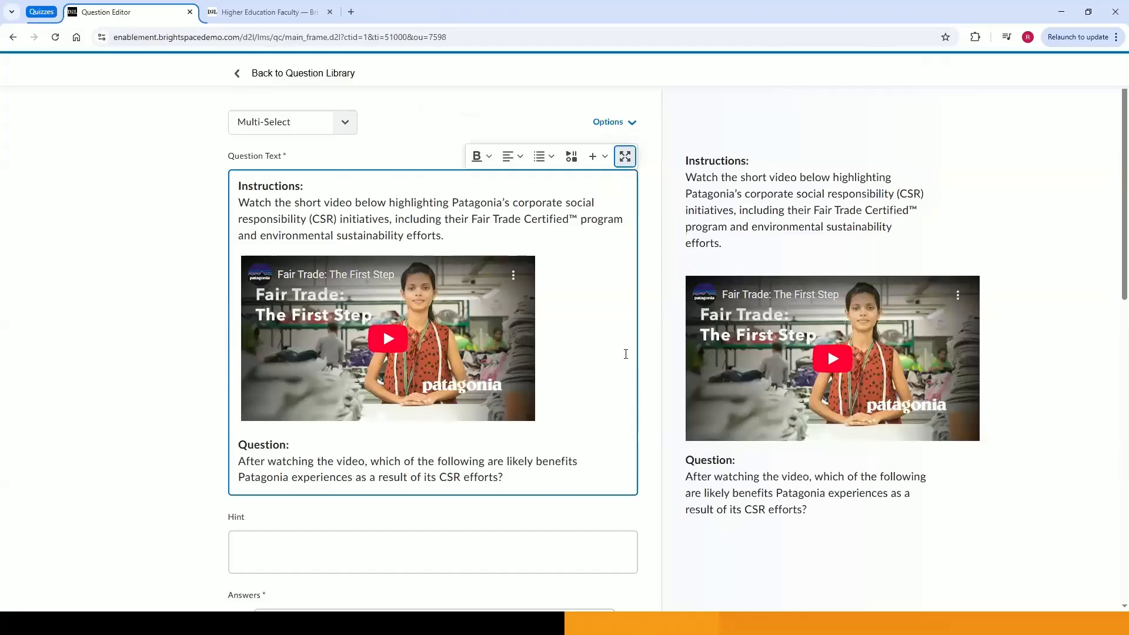
Enter "Improved brand reputation" as the first answer and "Decreased employee morale" as the second, pasted as plain text
scroll(626, 354, "down", 6)
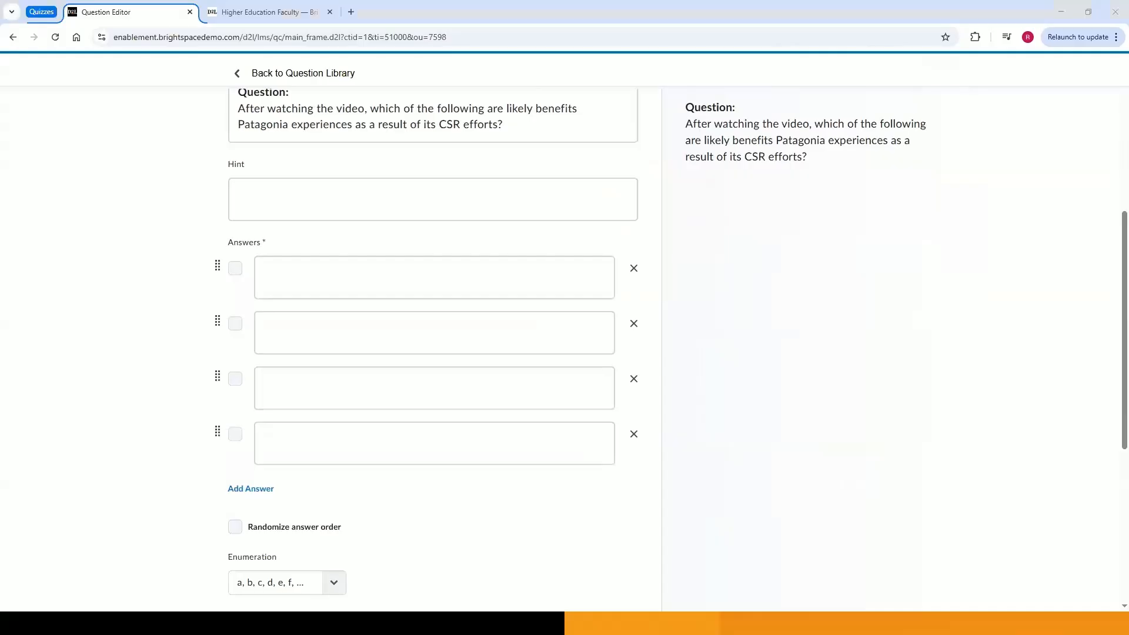
left_click(487, 286)
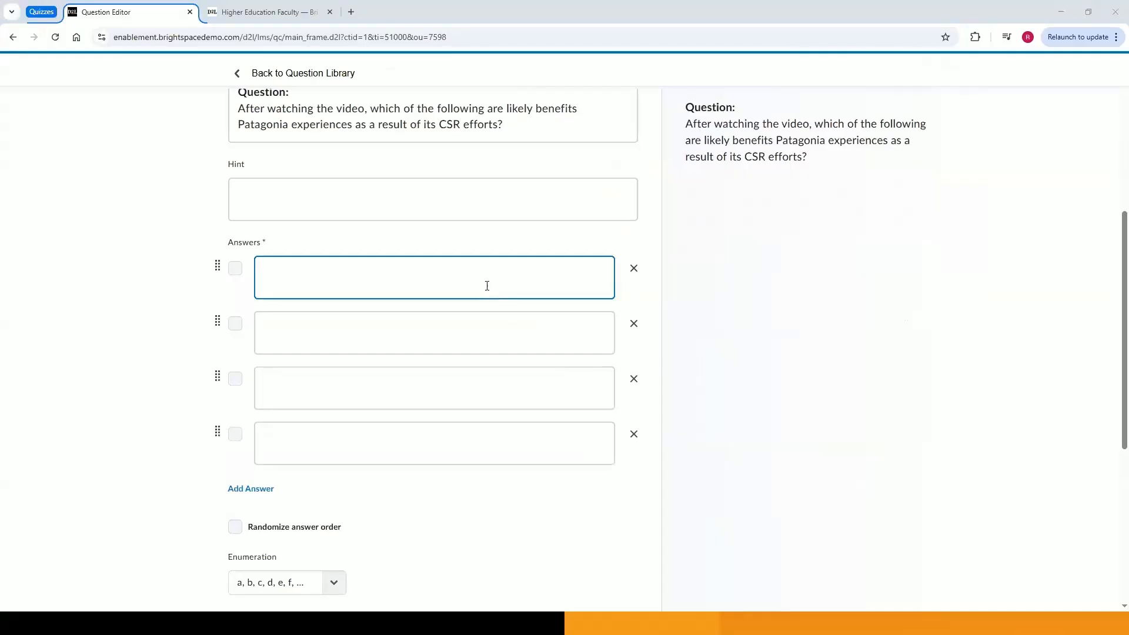
type("Improved brand reputation")
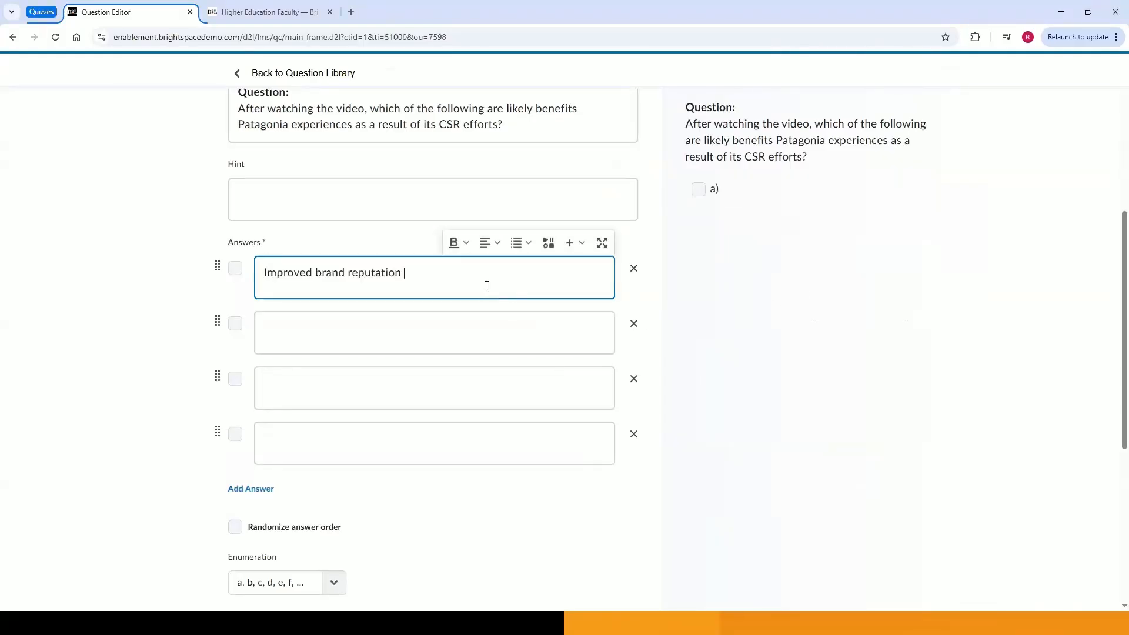
left_click(438, 354)
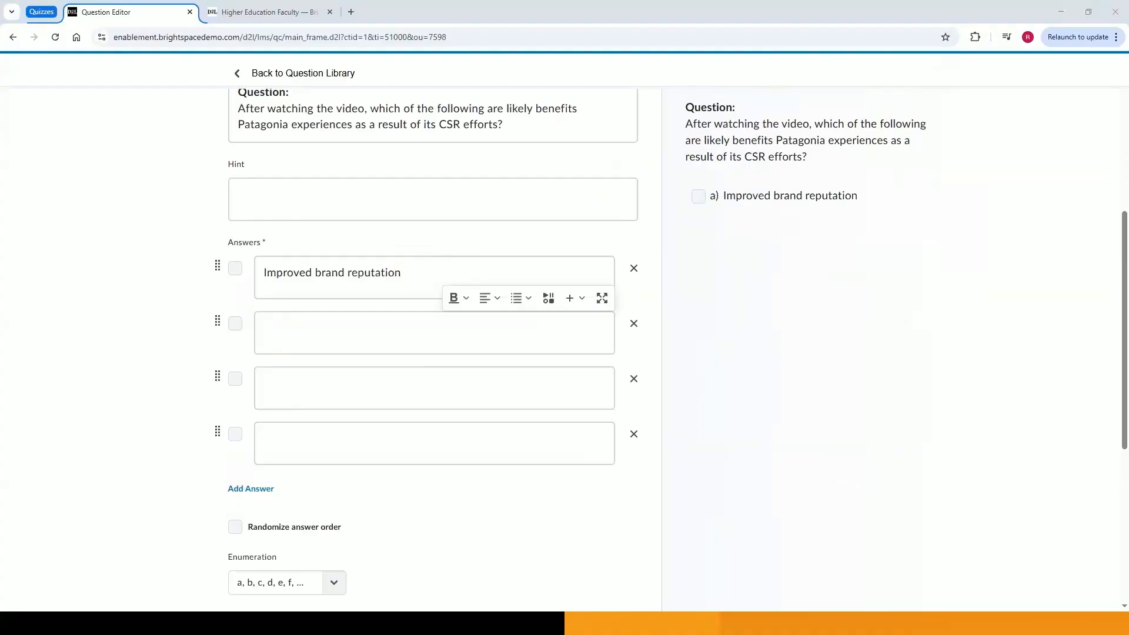
left_click(491, 330)
right_click(493, 336)
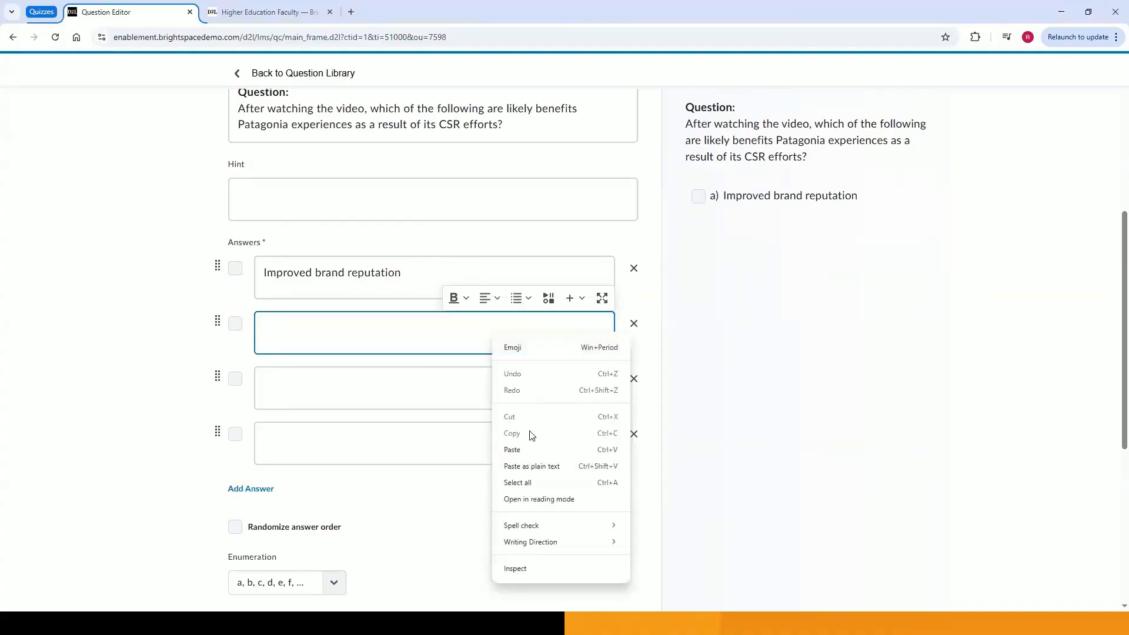
left_click(528, 467)
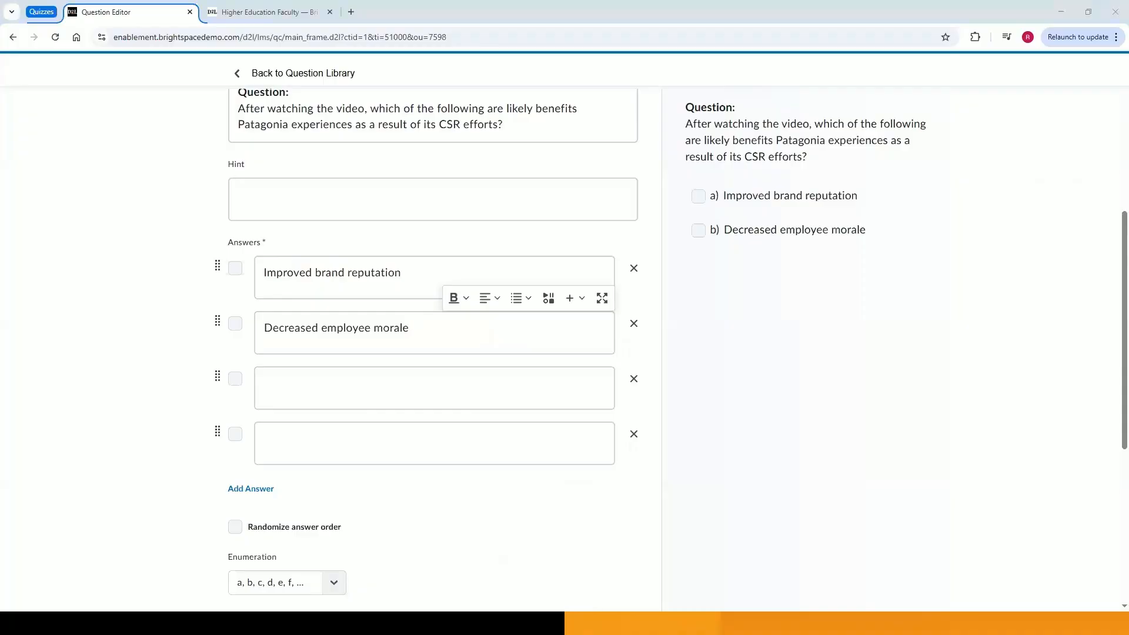
Paste "Greater customer loyalty" as the third answer and "Enhanced ability to attract top talent" as the fourth, both as plain text
left_click(502, 381)
right_click(504, 381)
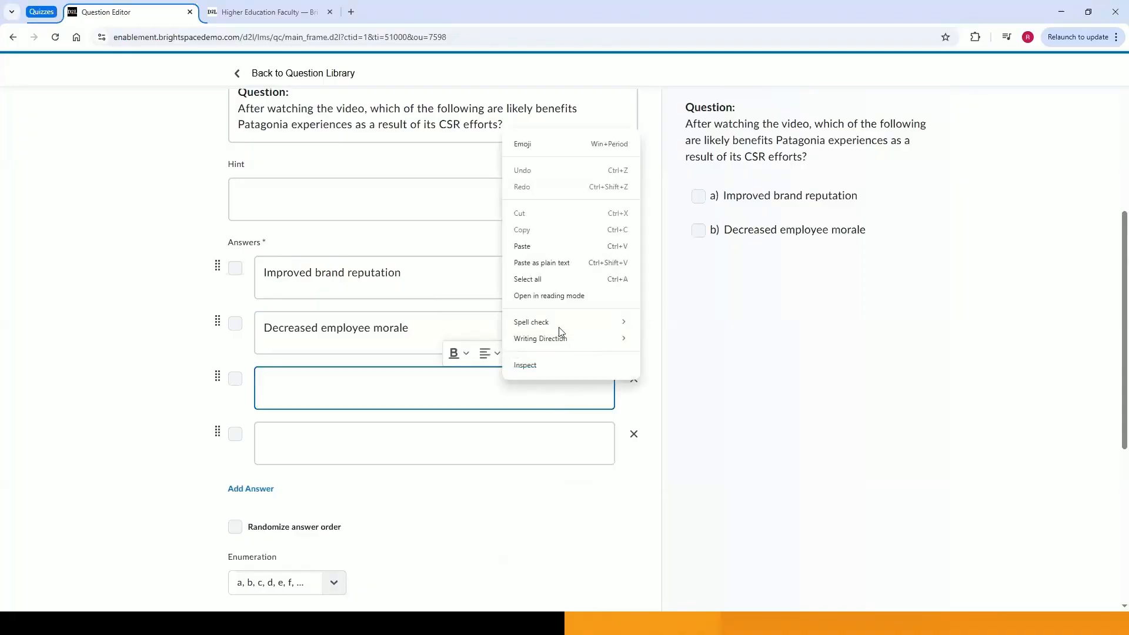
left_click(562, 263)
left_click(517, 426)
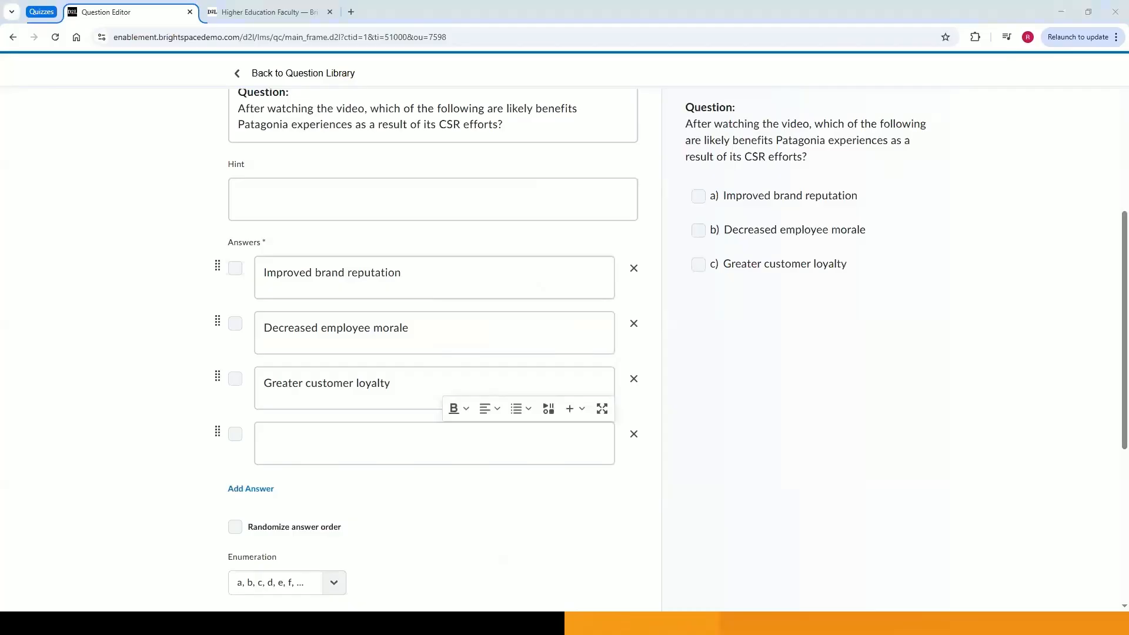
left_click(406, 435)
right_click(406, 435)
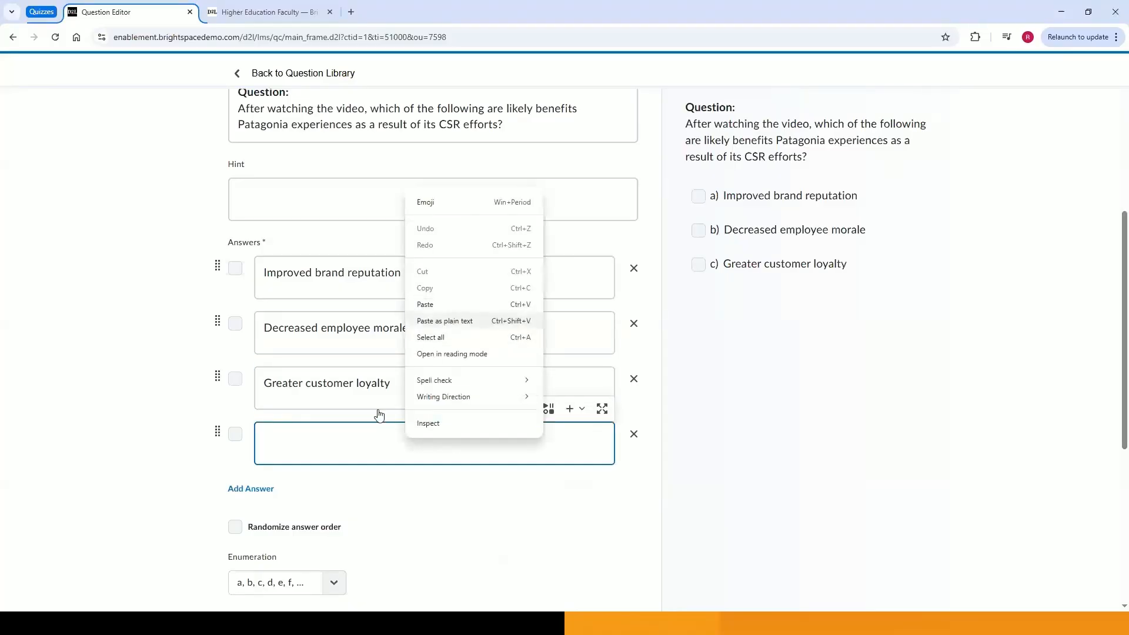
left_click(451, 321)
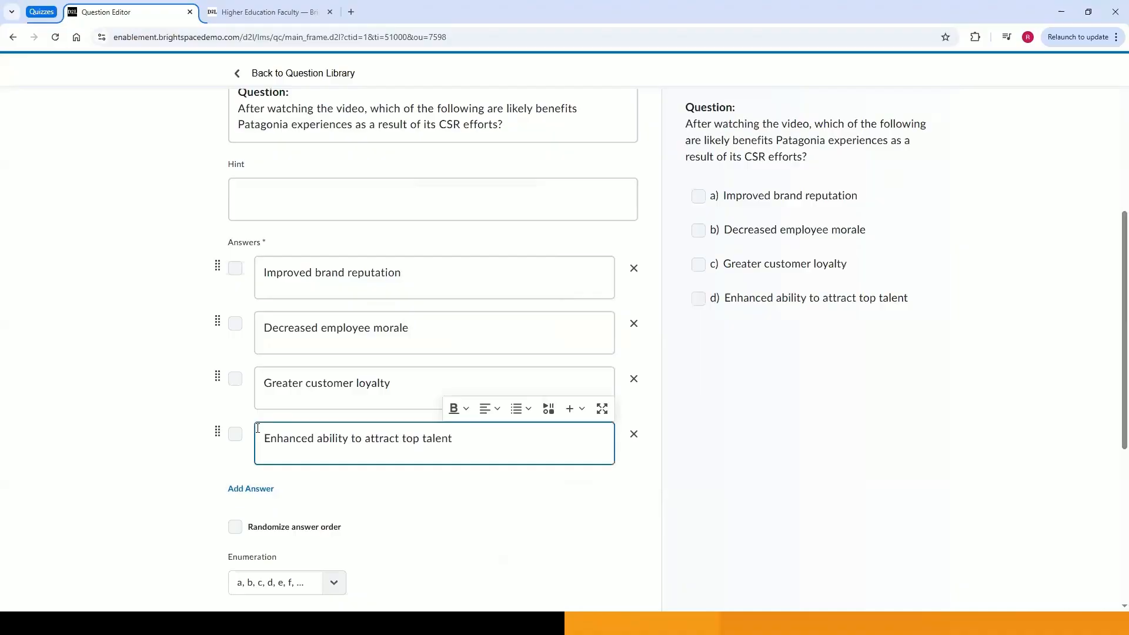
Add a fifth answer and paste "Negative media coverage" into it as plain text
left_click(253, 490)
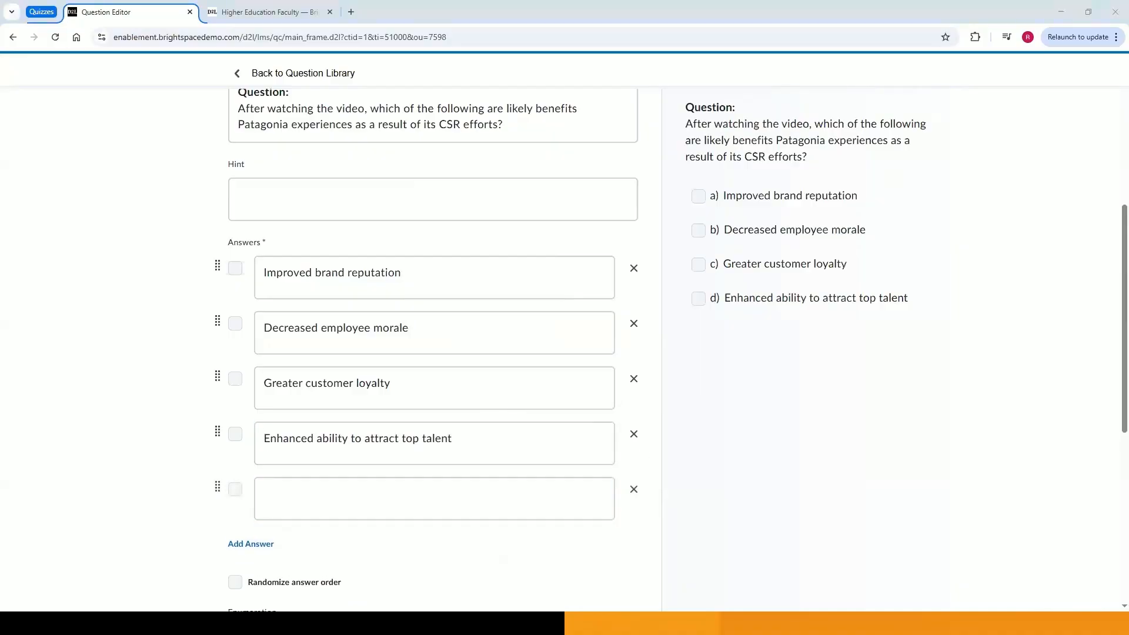
left_click(308, 490)
right_click(309, 490)
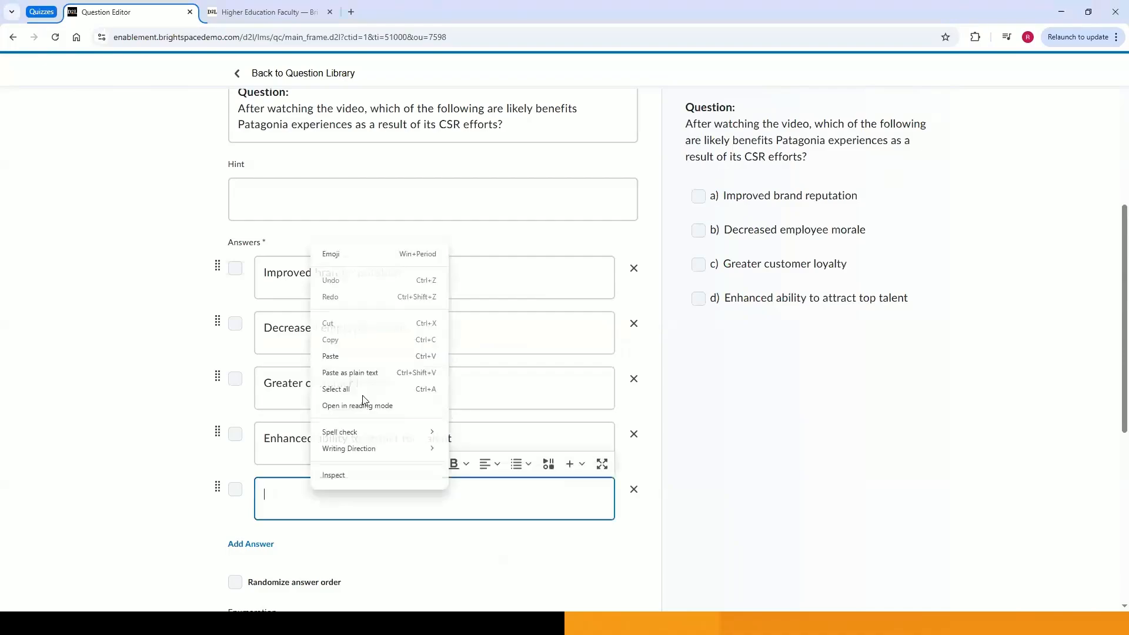
left_click(364, 375)
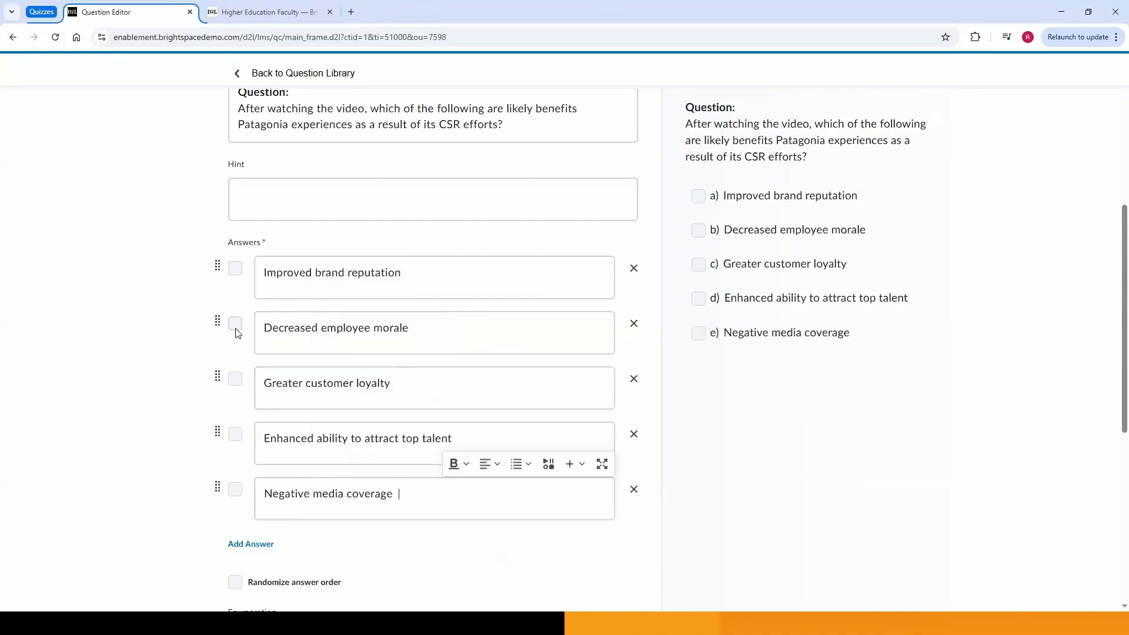
Mark "Improved brand reputation", "Greater customer loyalty" and "Enhanced ability to attract top talent" as the correct answers
left_click(235, 269)
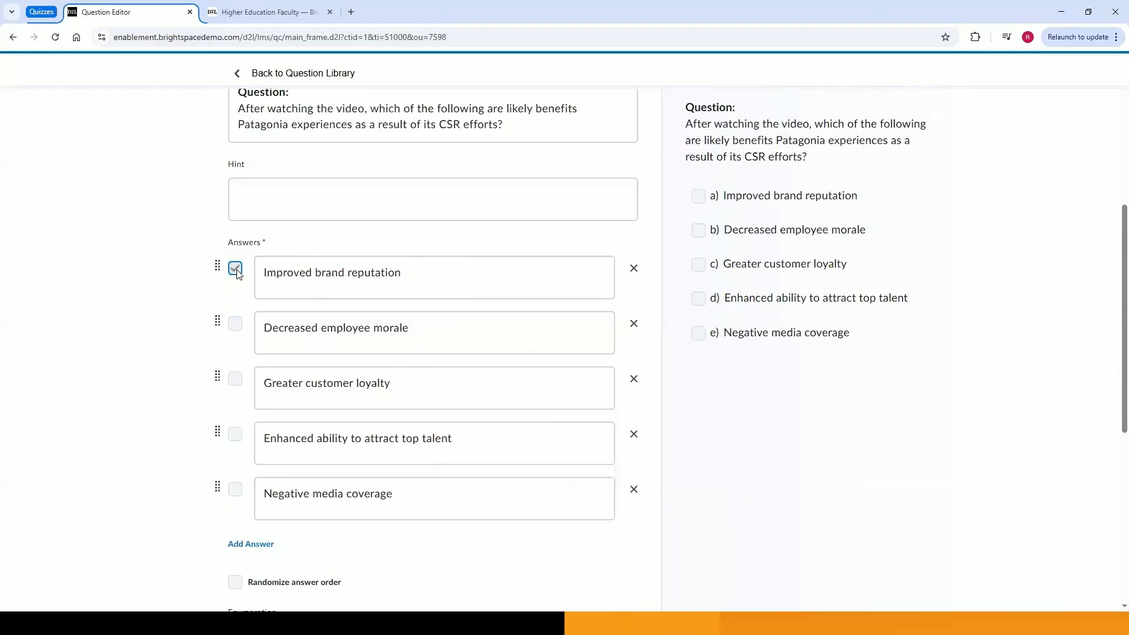
left_click(235, 379)
left_click(235, 434)
Review the question preview with its video and answers, and the settings for answer order, enumeration and points
scroll(779, 373, "up", 1)
scroll(779, 375, "up", 4)
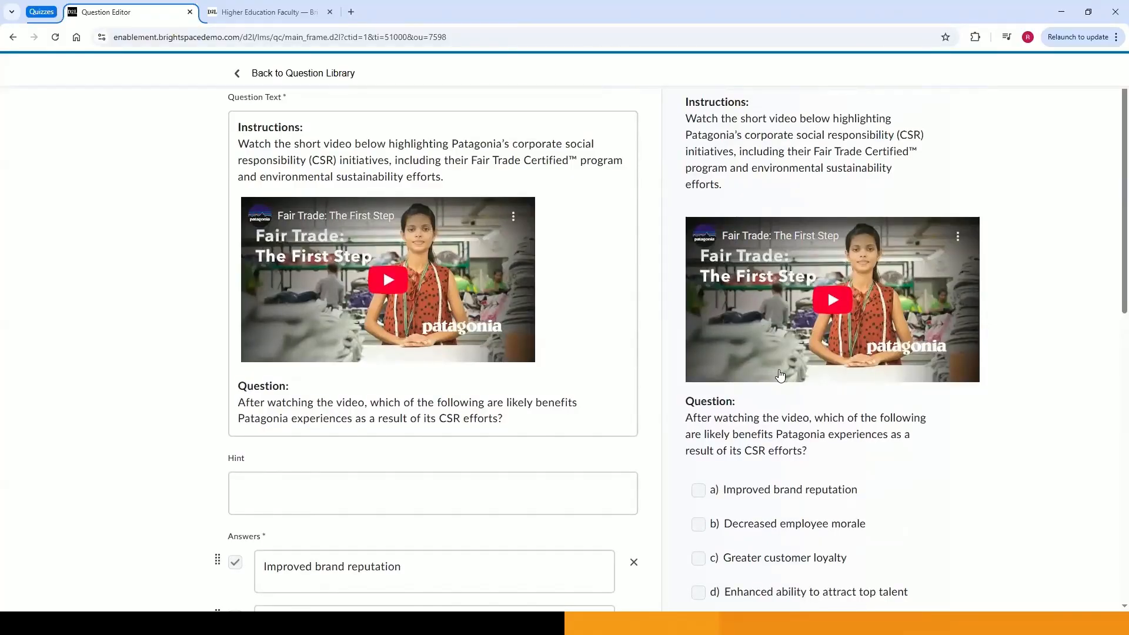
scroll(1050, 429, "down", 1)
scroll(1049, 429, "down", 2)
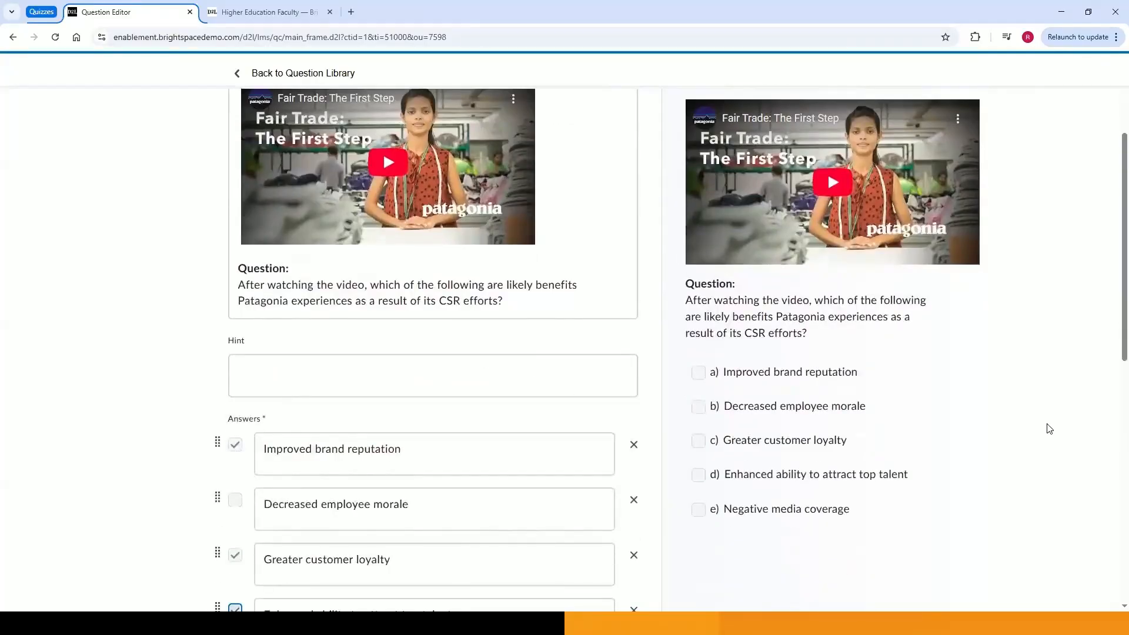
scroll(1050, 430, "down", 5)
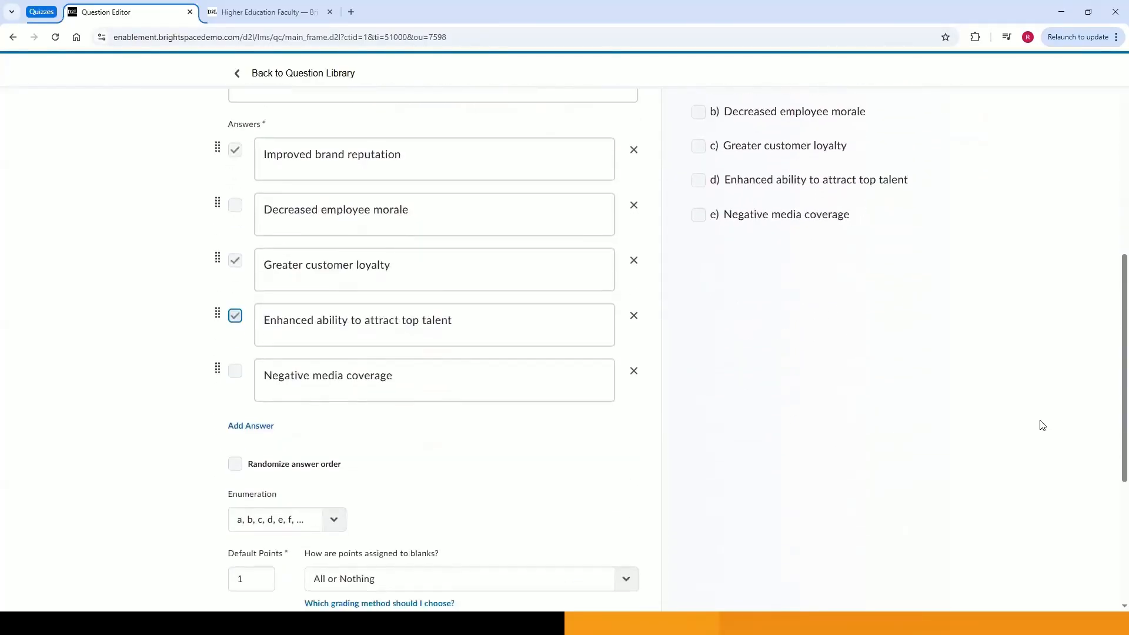
scroll(1042, 424, "down", 2)
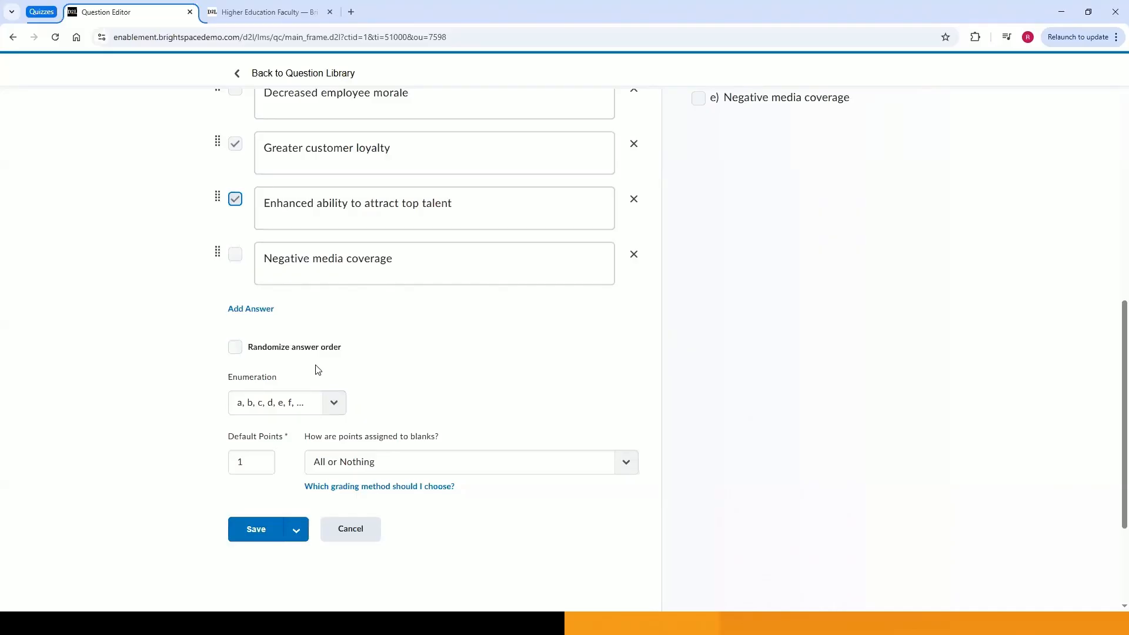
scroll(516, 392, "up", 1)
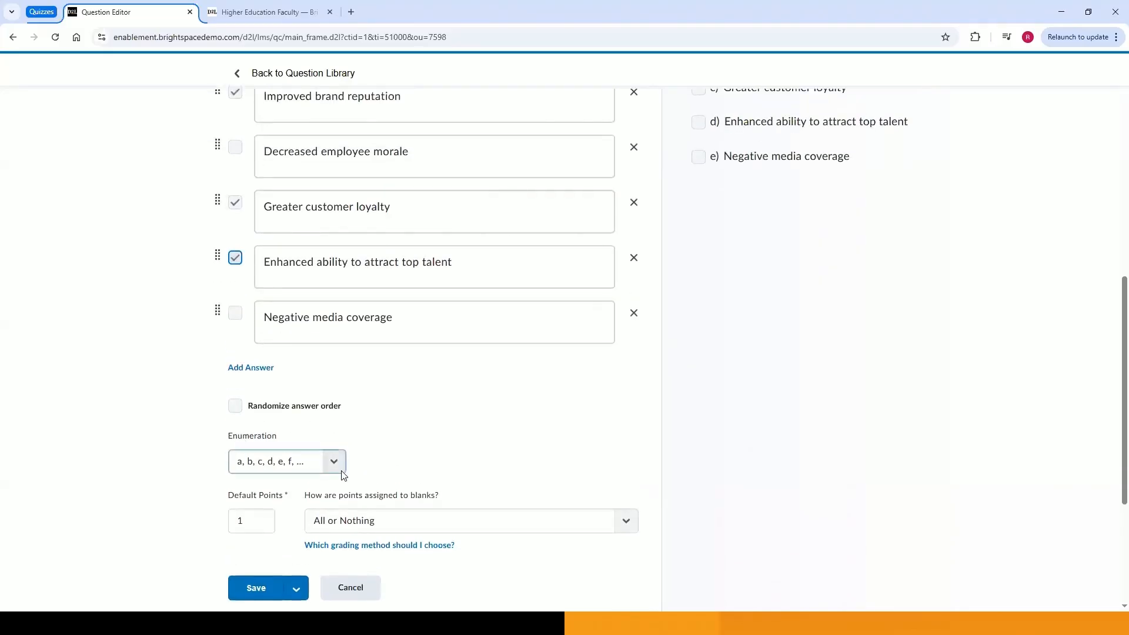
scroll(635, 359, "up", 4)
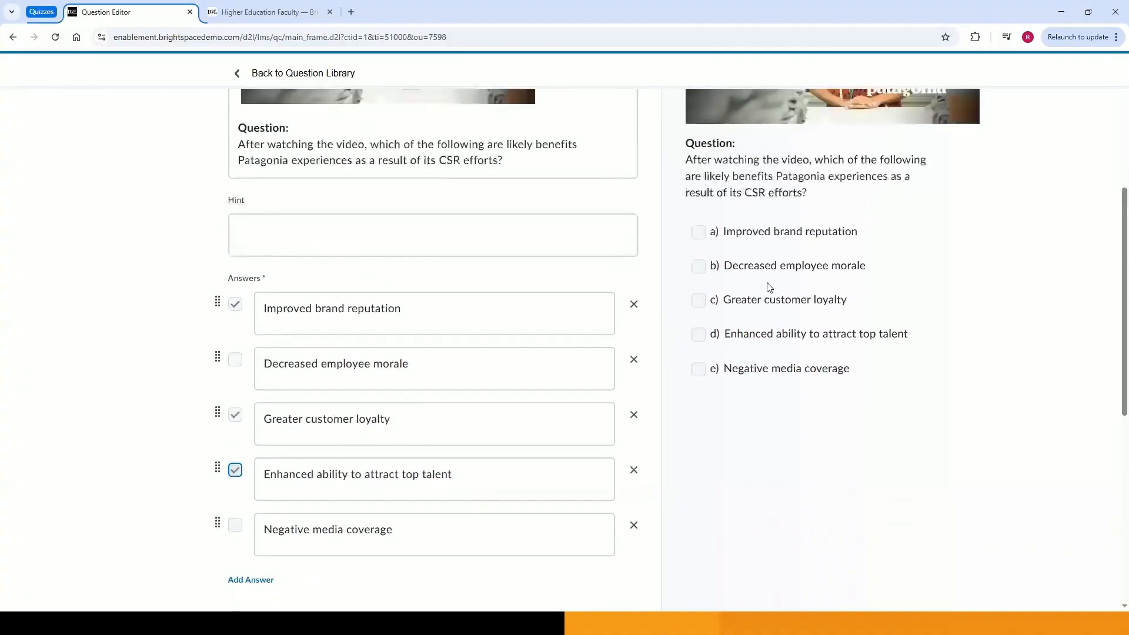
scroll(760, 392, "up", 5)
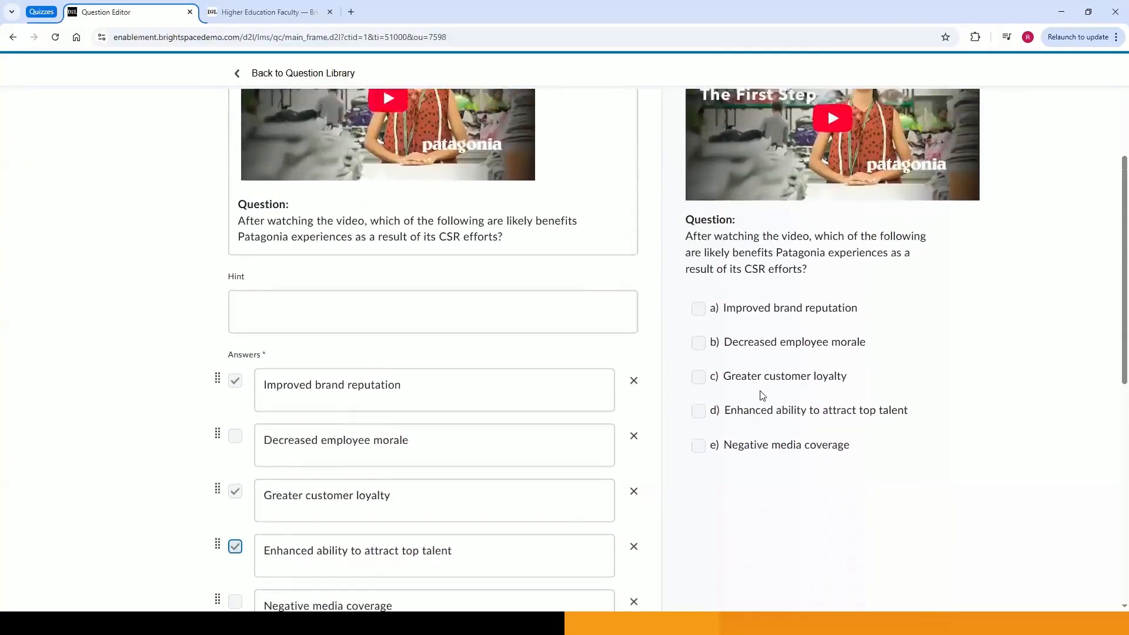
Remove the enumeration from the question's answers
left_click(614, 122)
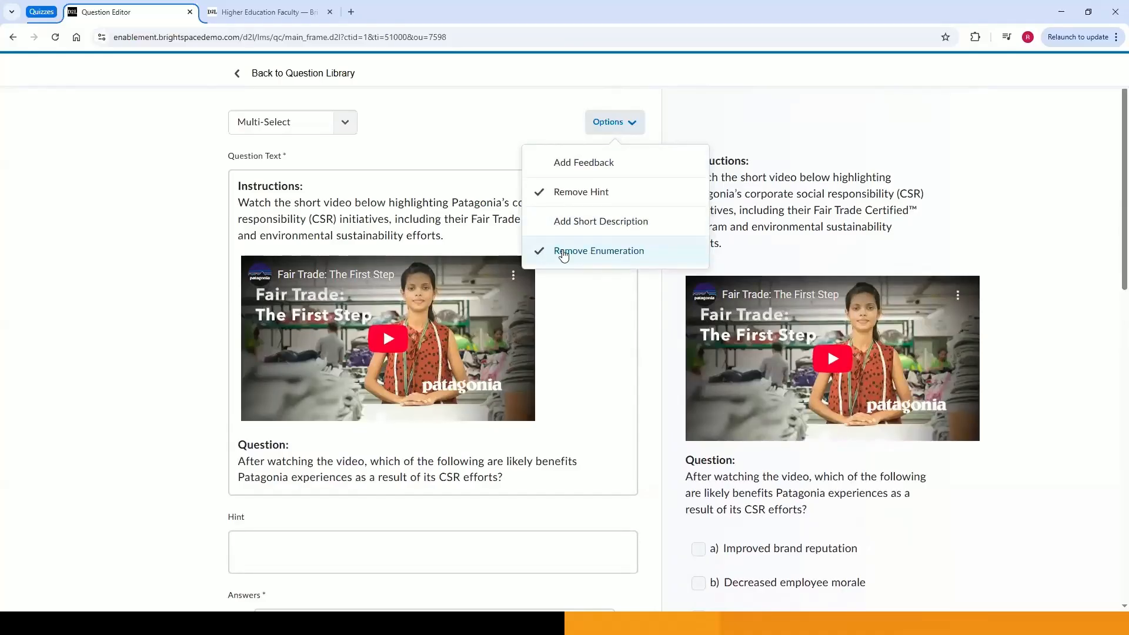
left_click(563, 253)
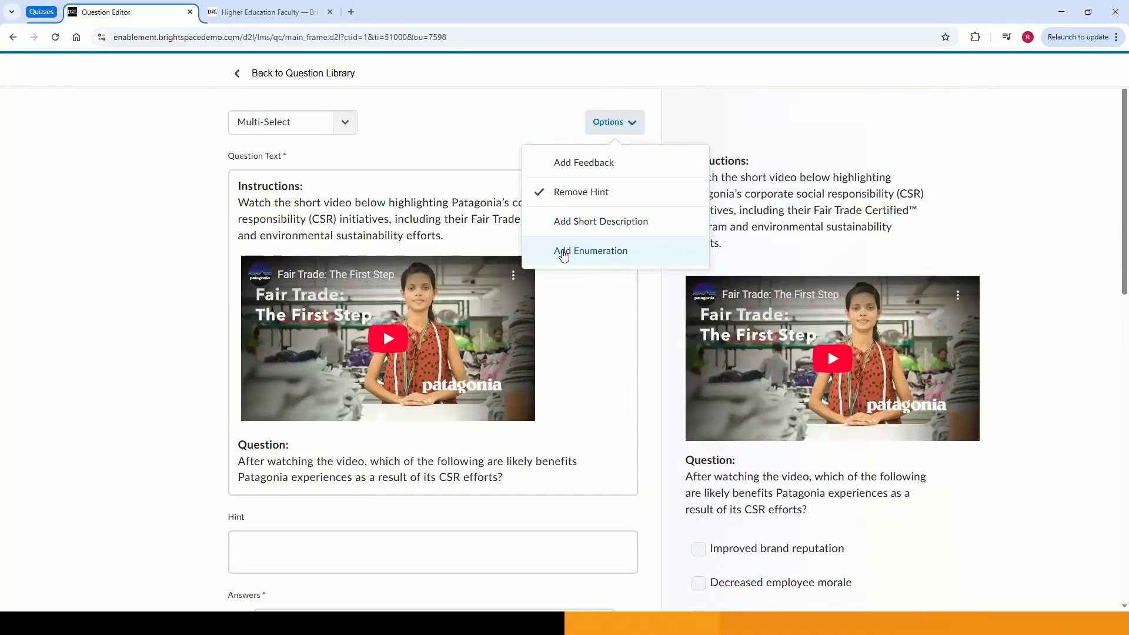
left_click(650, 347)
Review the default points and the available grading methods for assigning points in the Multi-Select question
scroll(650, 347, "down", 10)
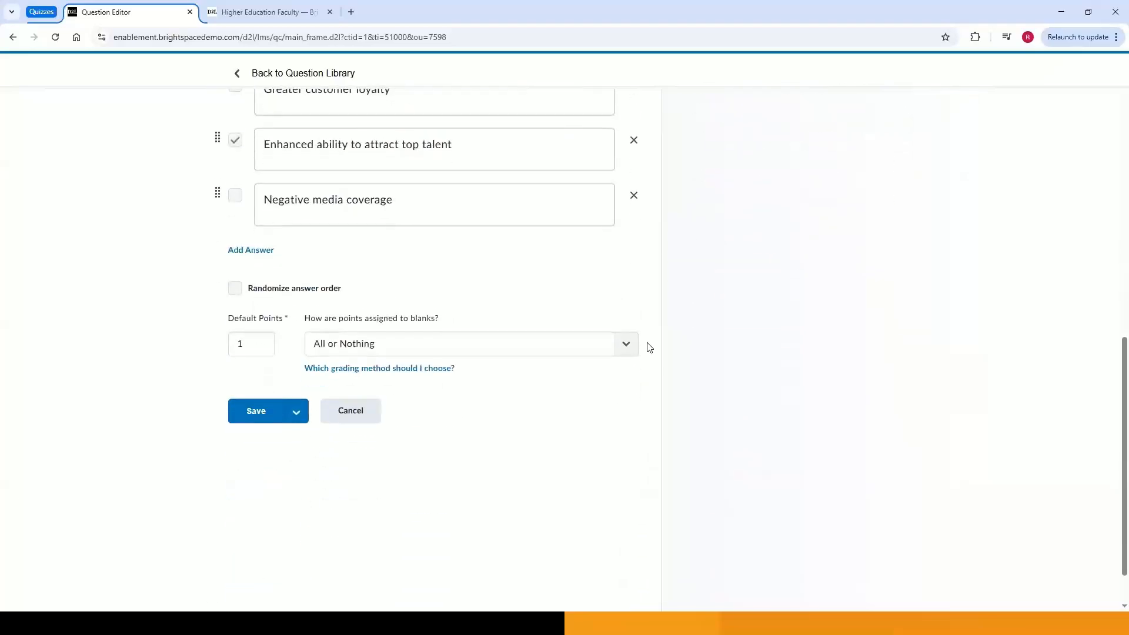
left_click(270, 349)
left_click(417, 335)
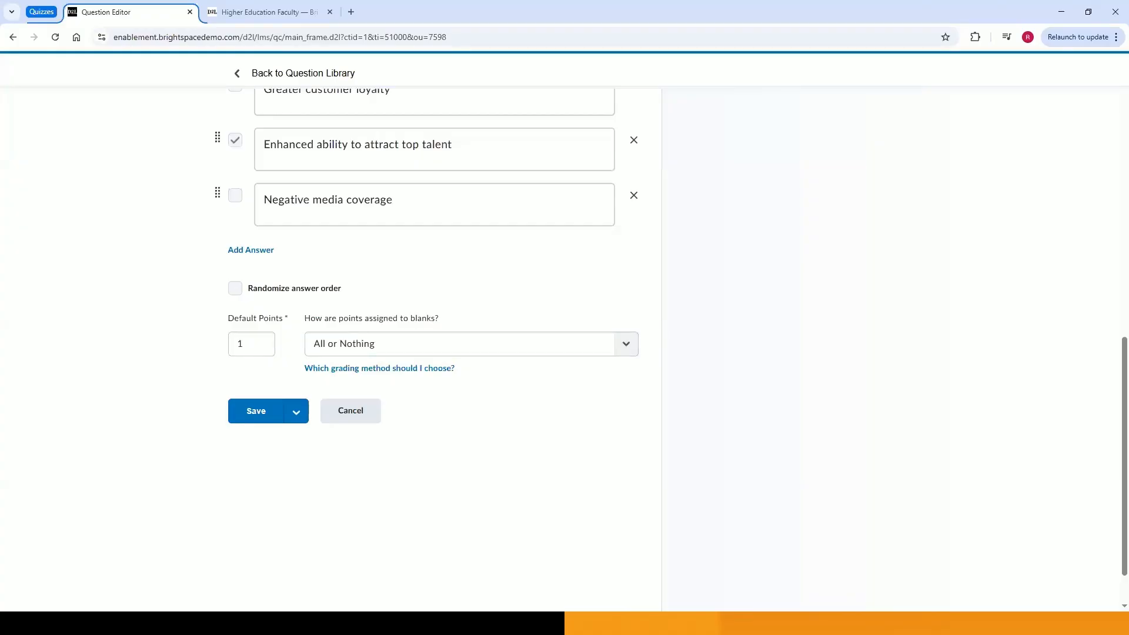
left_click(400, 349)
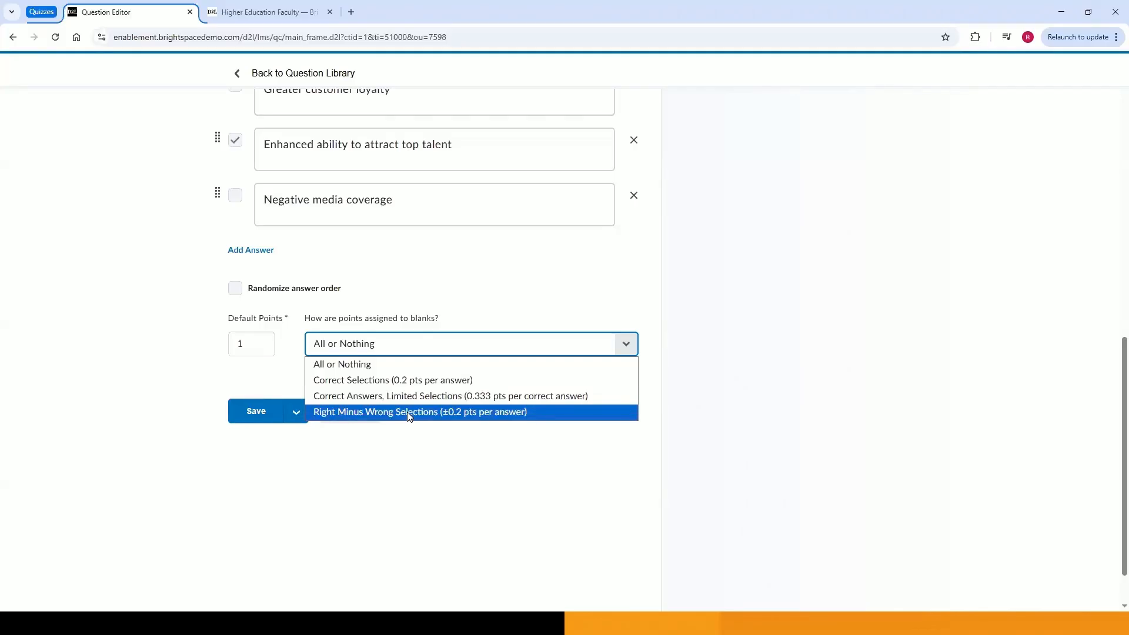
left_click(411, 492)
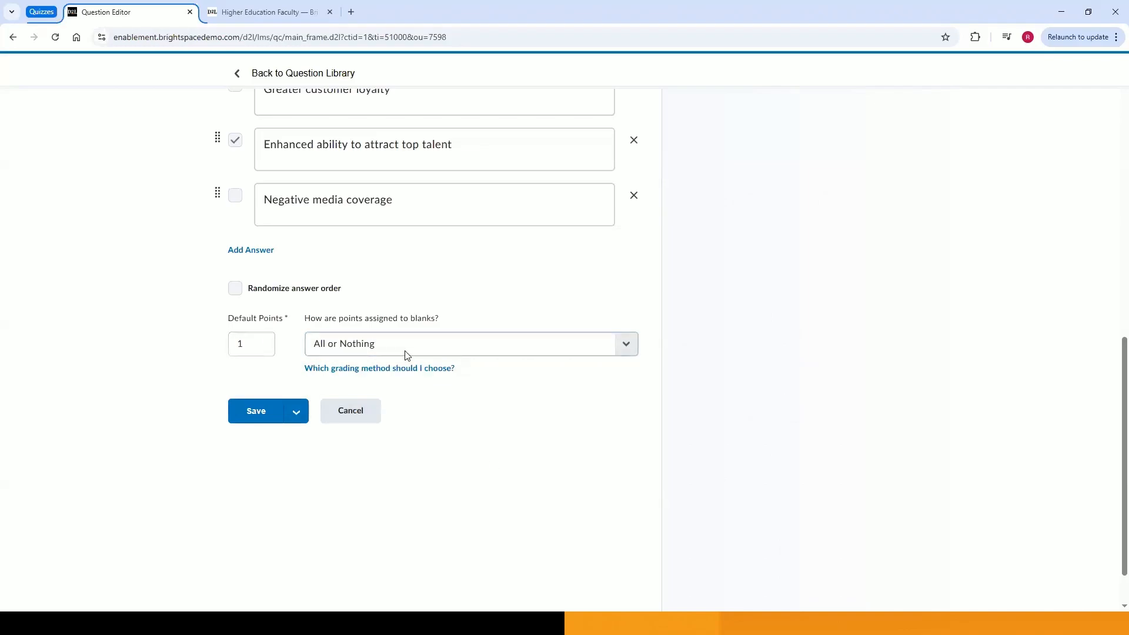
Enable the feedback option for the Multi-Select question
scroll(486, 435, "up", 10)
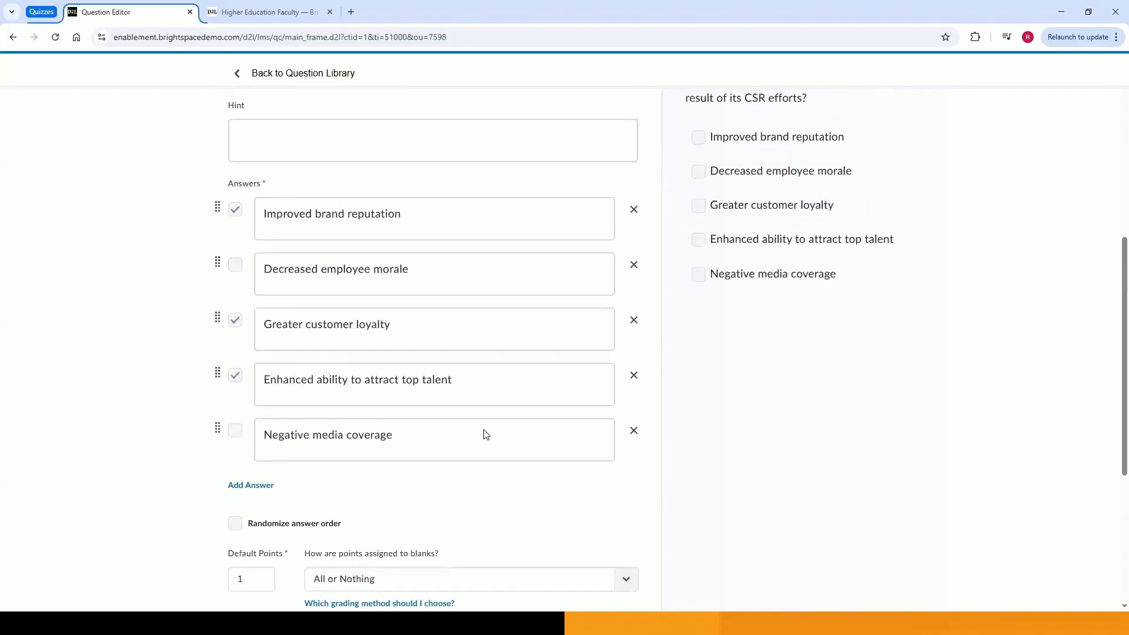
scroll(485, 435, "up", 1)
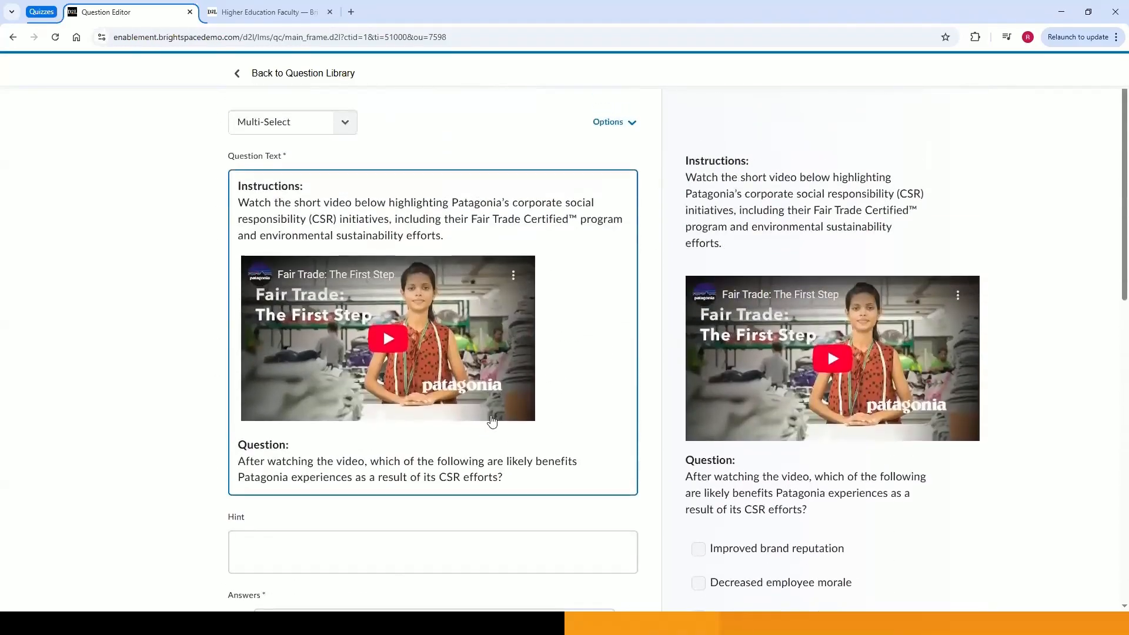
left_click(607, 132)
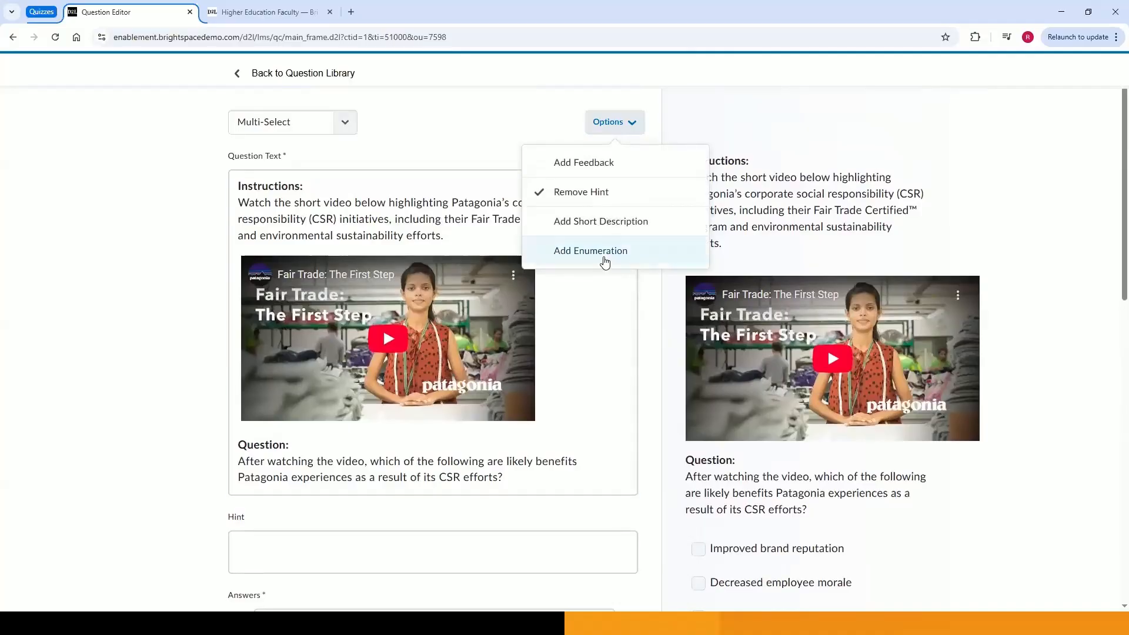
left_click(598, 169)
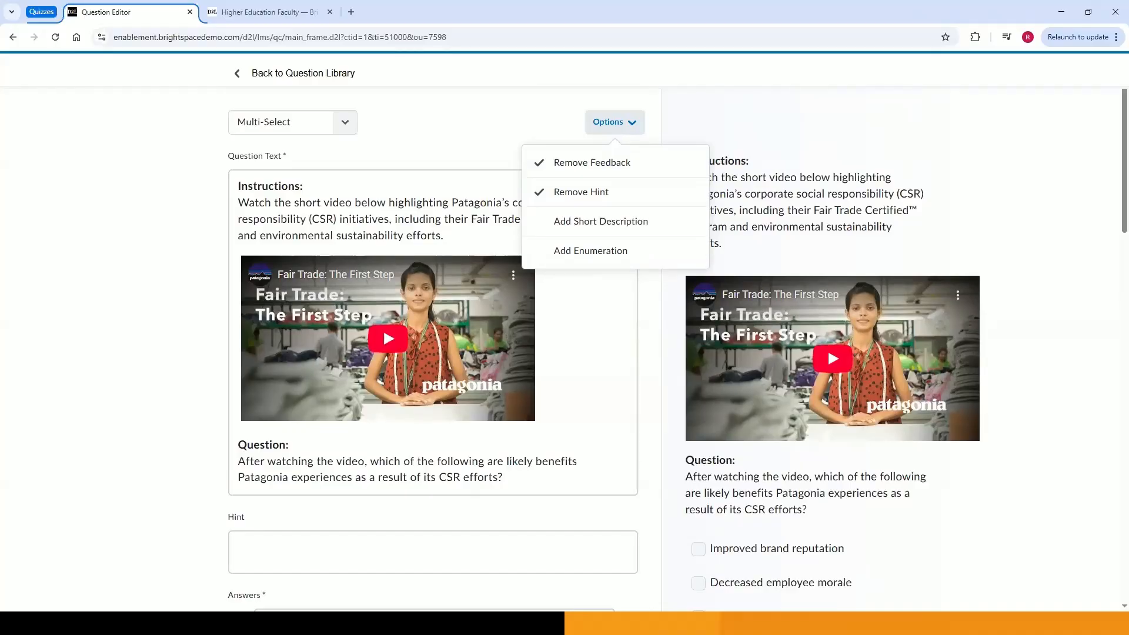
left_click(169, 486)
Paste "Patagonia's commitment to sustainability and ethical practices has strengthened its brand image and built consumer trust." as plain-text feedback for "Improved brand reputation"
scroll(167, 488, "down", 1)
scroll(168, 490, "down", 2)
left_click(285, 533)
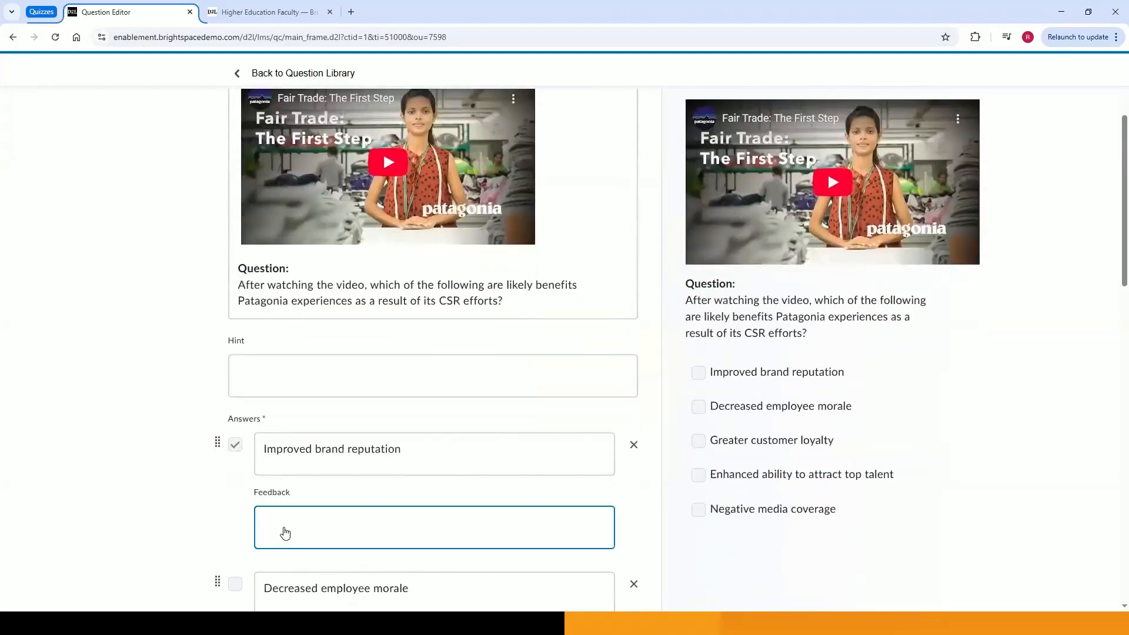
scroll(286, 533, "down", 2)
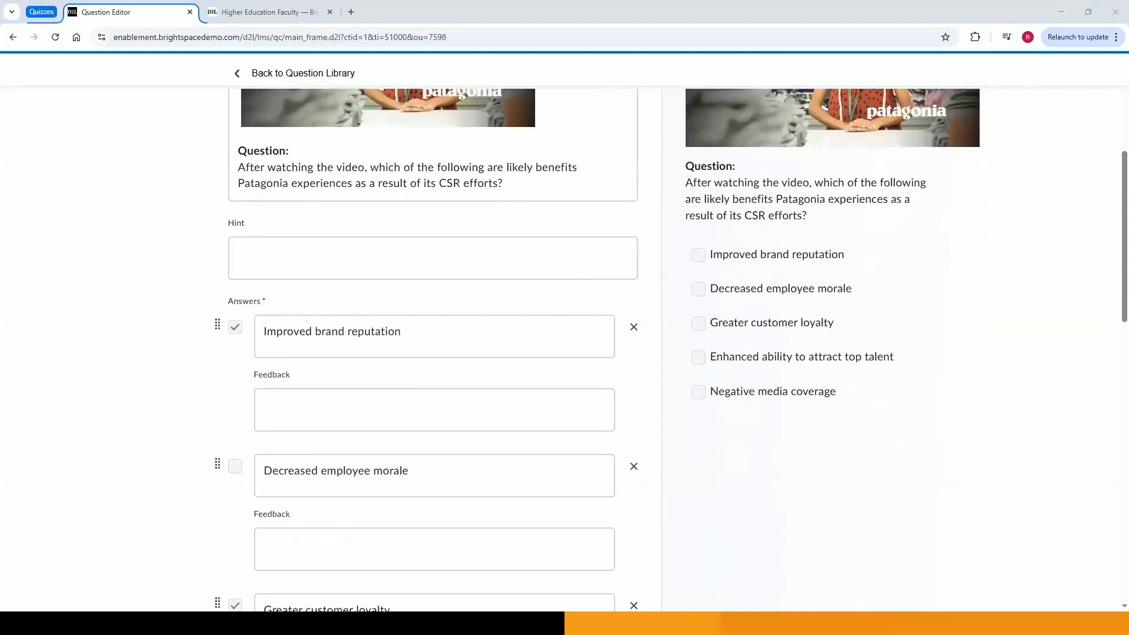
left_click(453, 411)
right_click(456, 407)
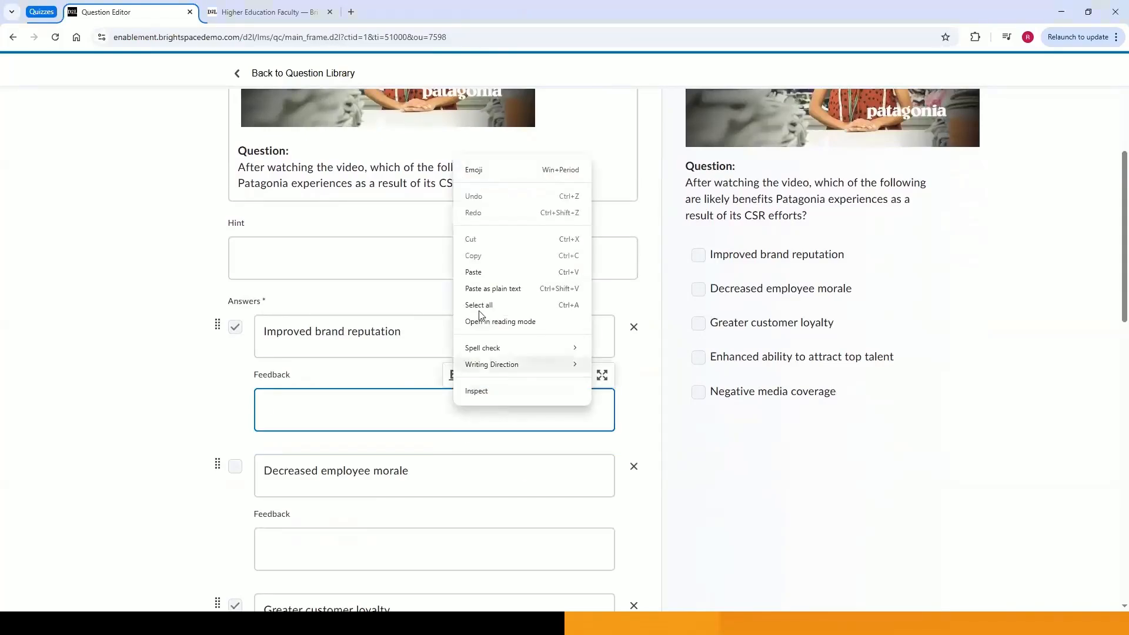
left_click(479, 289)
left_click(206, 396)
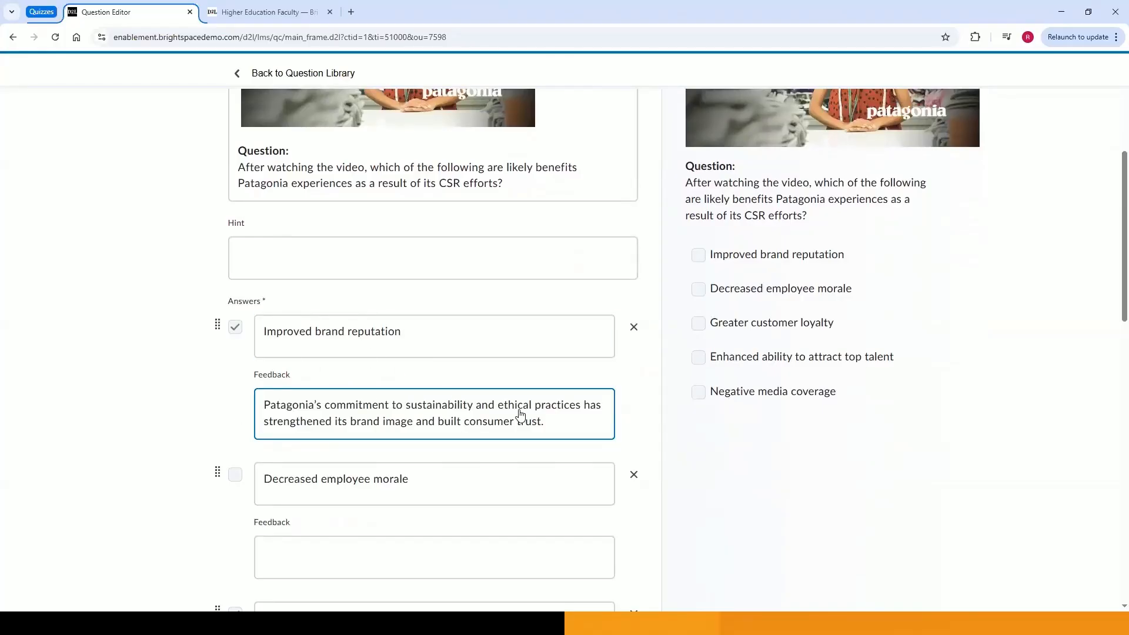
Paste plain-text overall feedback beginning "Patagonia's CSR efforts help build trust, attract loyal customers, and make the company a top choice for talent"
scroll(521, 414, "down", 9)
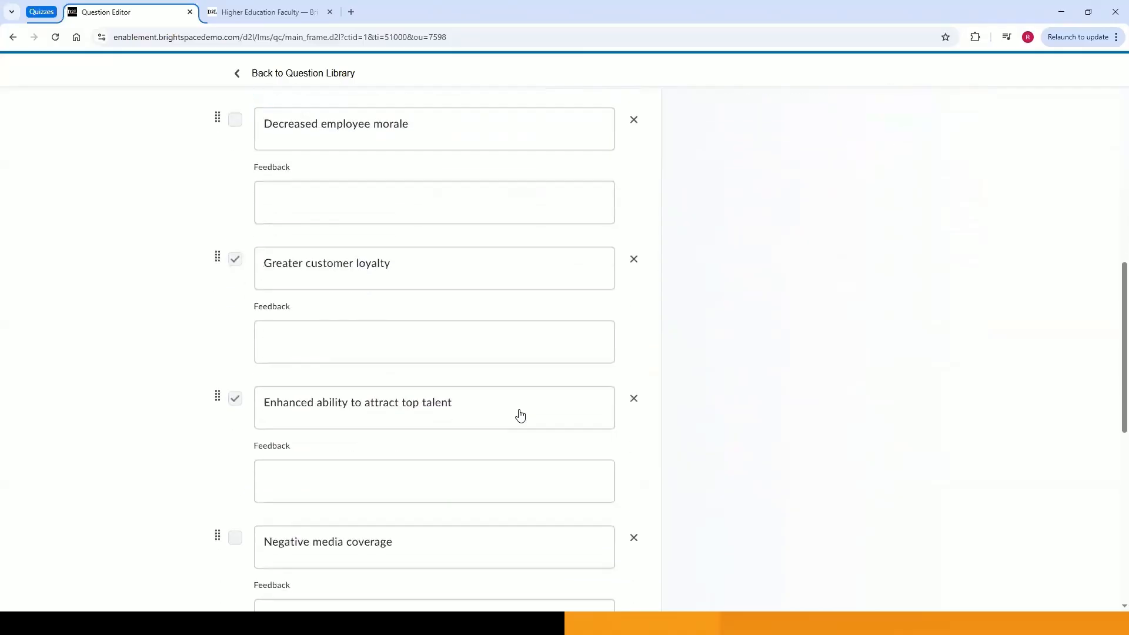
scroll(521, 415, "down", 1)
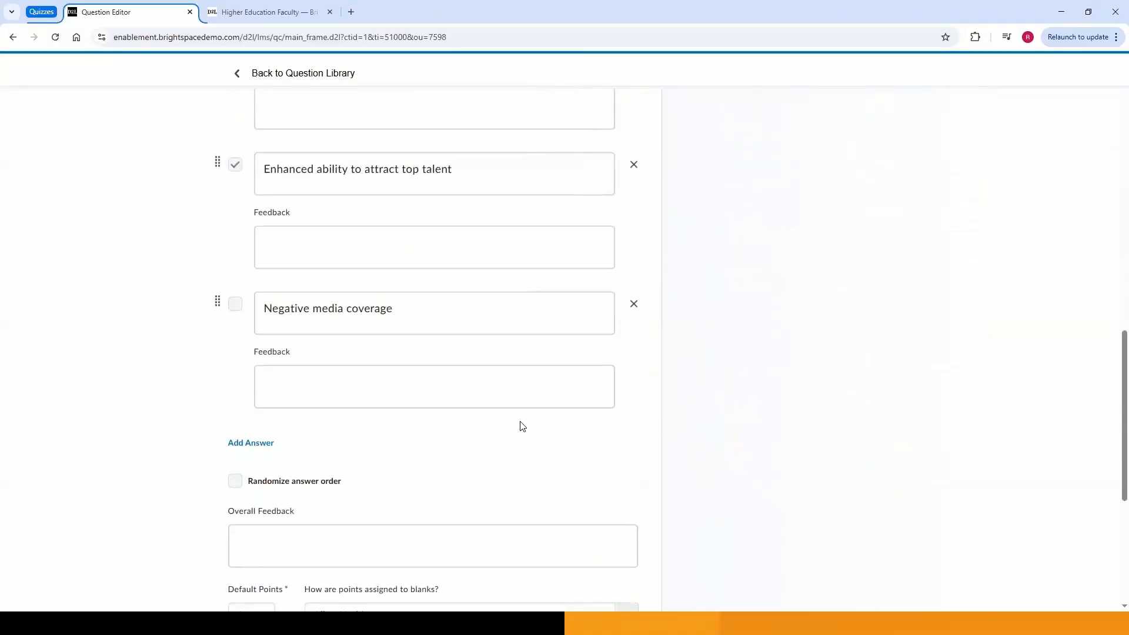
scroll(523, 426, "down", 1)
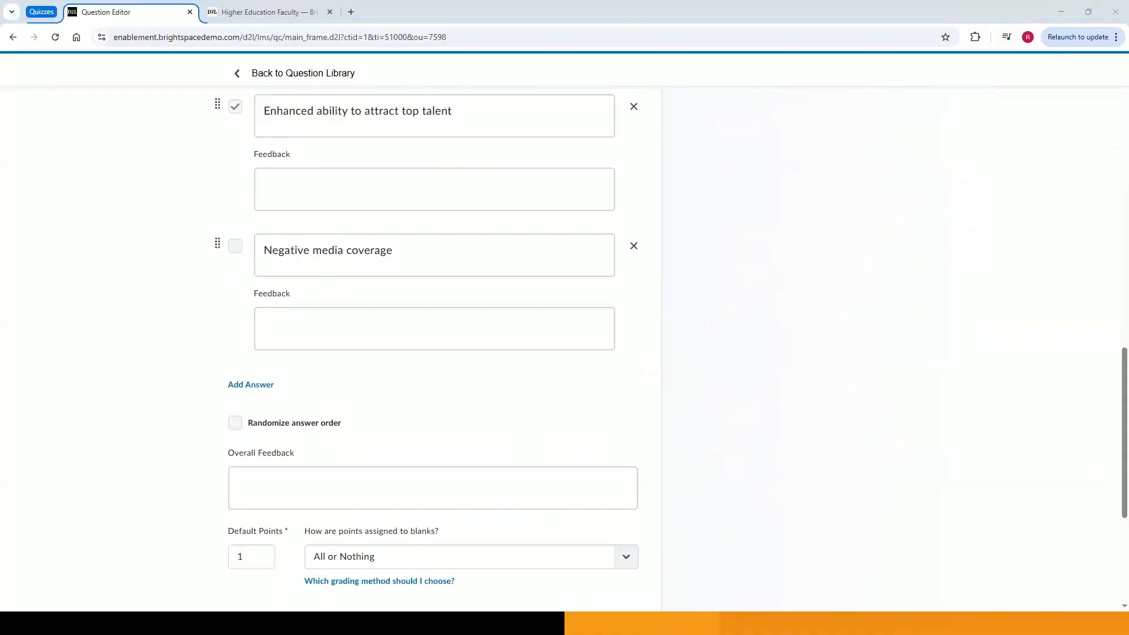
left_click(506, 496)
right_click(508, 499)
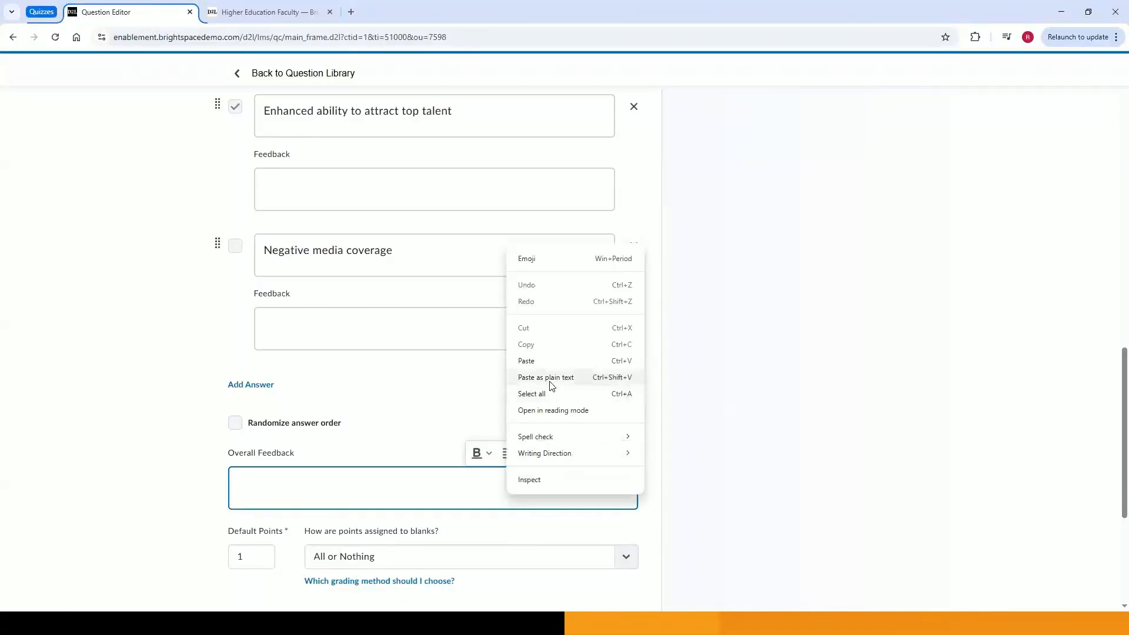
left_click(555, 381)
left_click(149, 501)
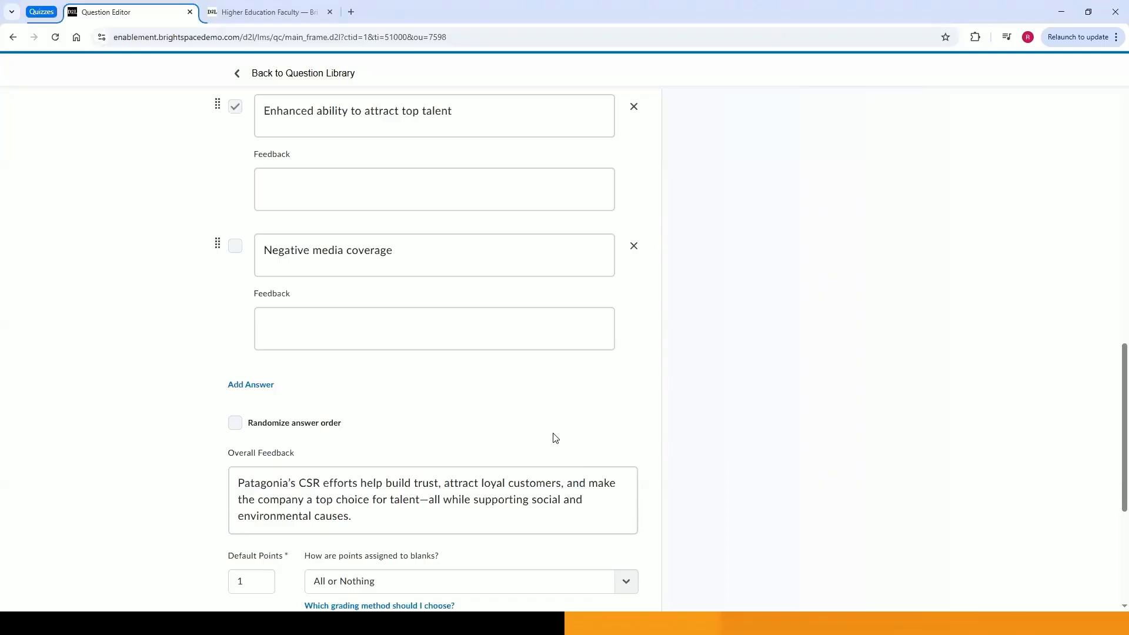
Remove the empty hint from the Multi-Select question
scroll(554, 436, "up", 5)
scroll(554, 438, "up", 7)
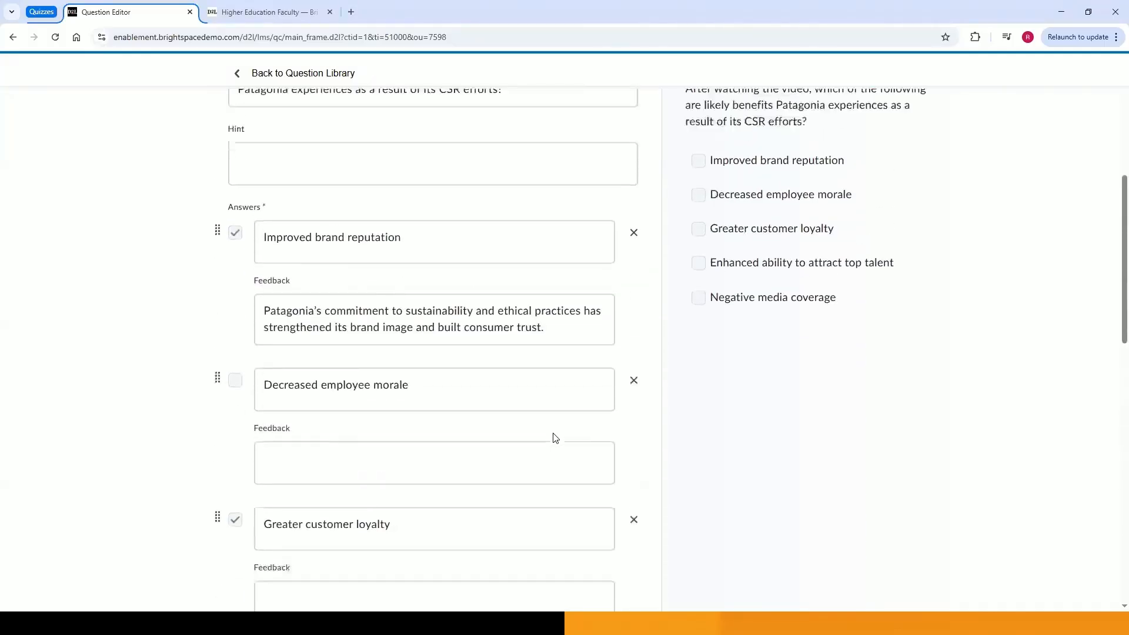
scroll(542, 326, "up", 1)
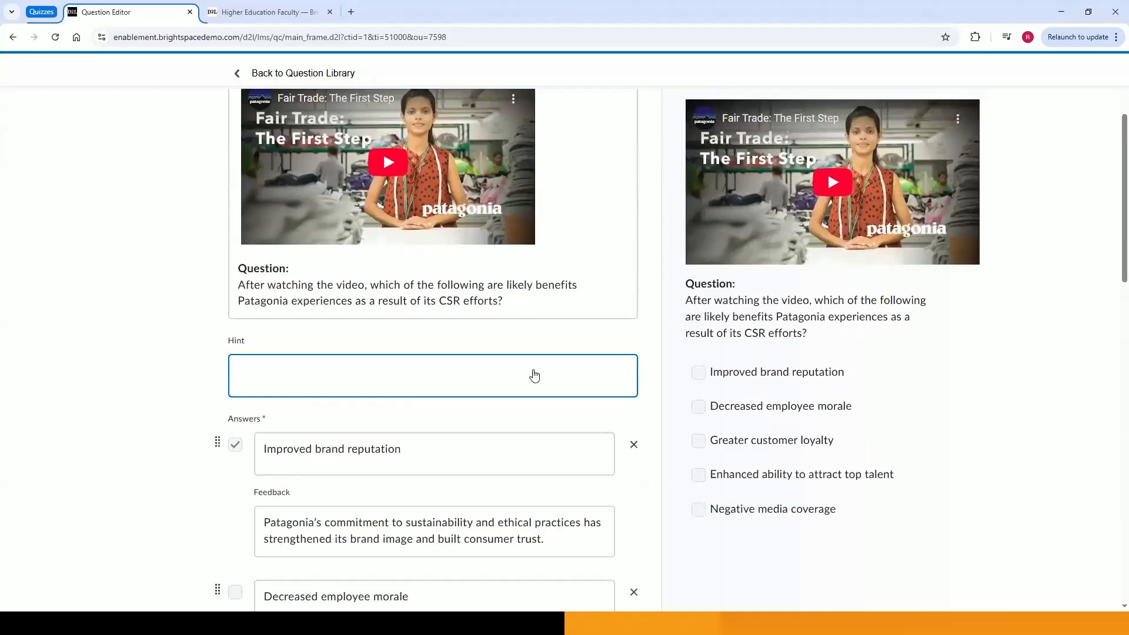
scroll(534, 376, "up", 3)
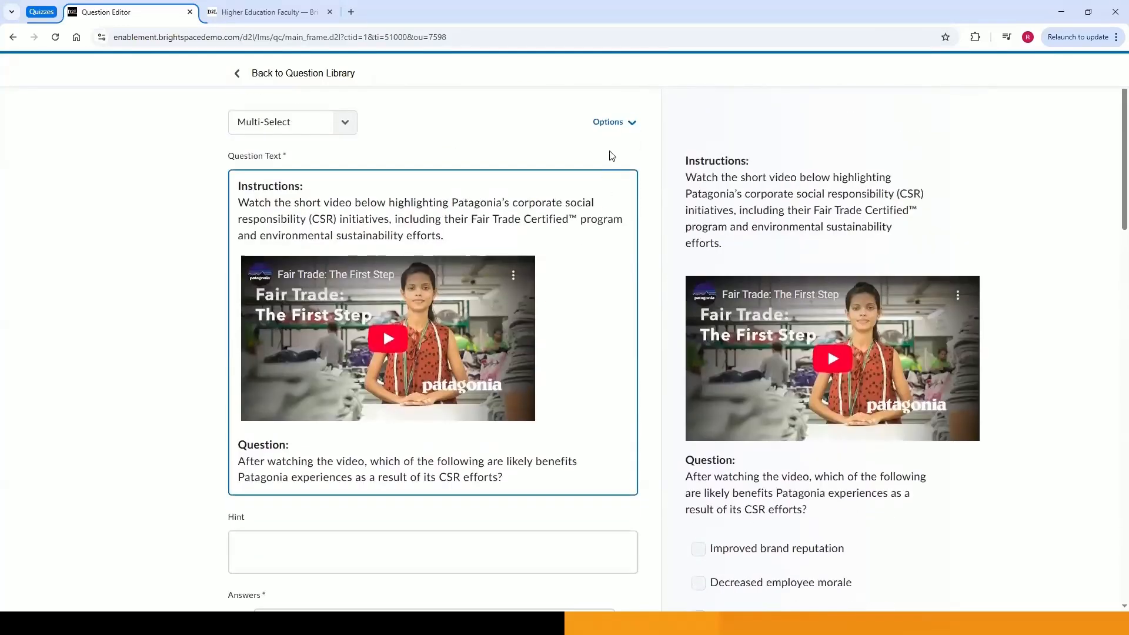
left_click(611, 121)
left_click(591, 193)
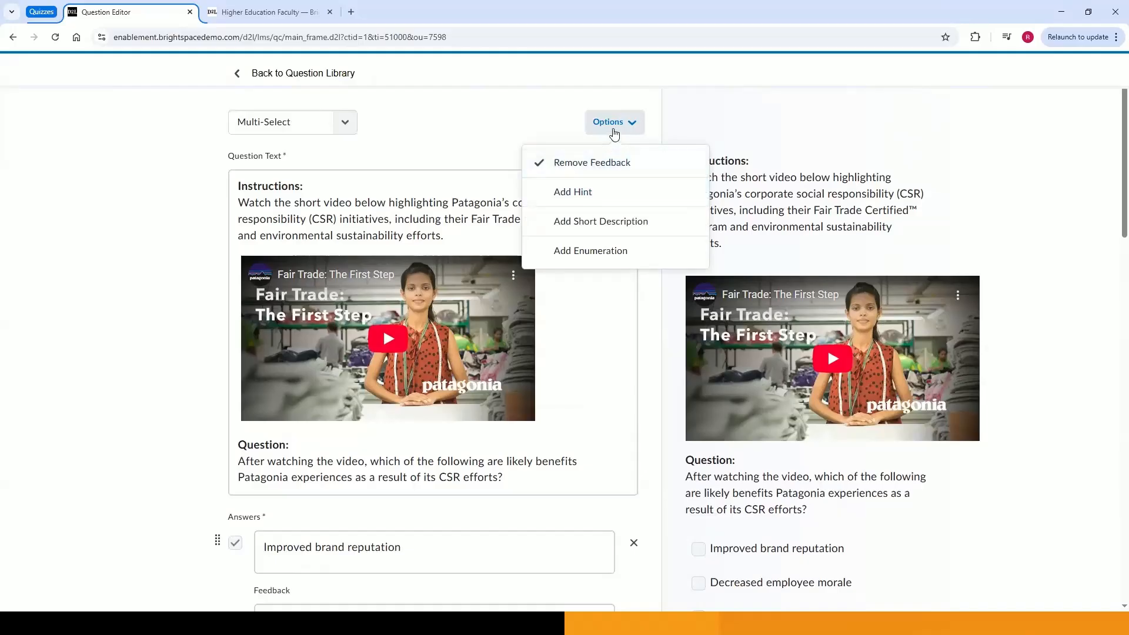
Try adding a short description field to the question and remove it again
left_click(610, 223)
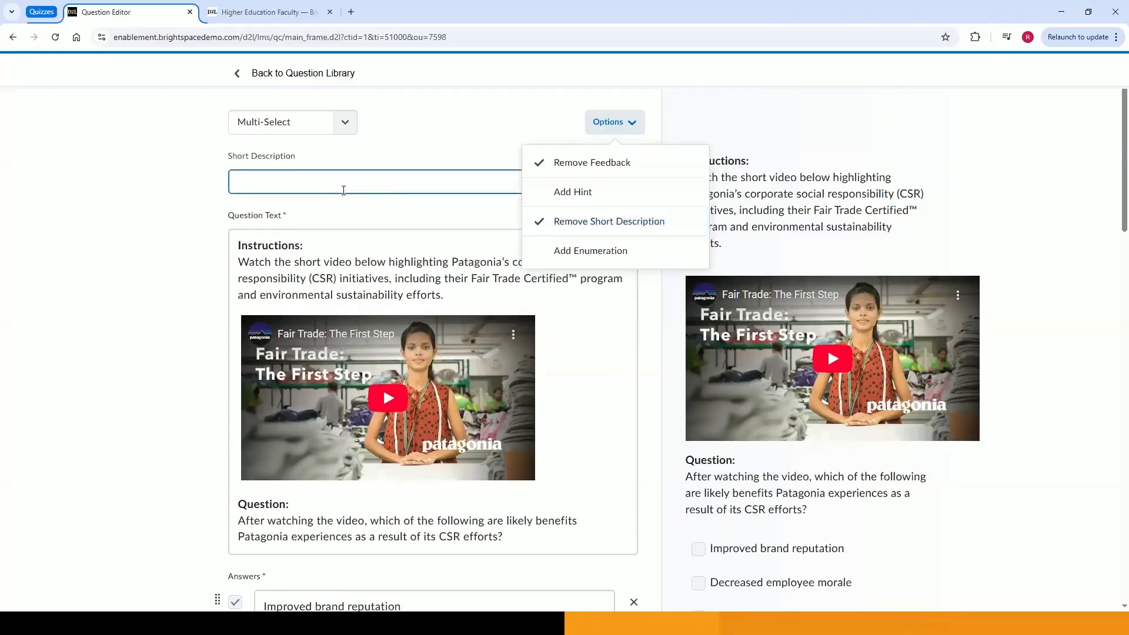
left_click(558, 229)
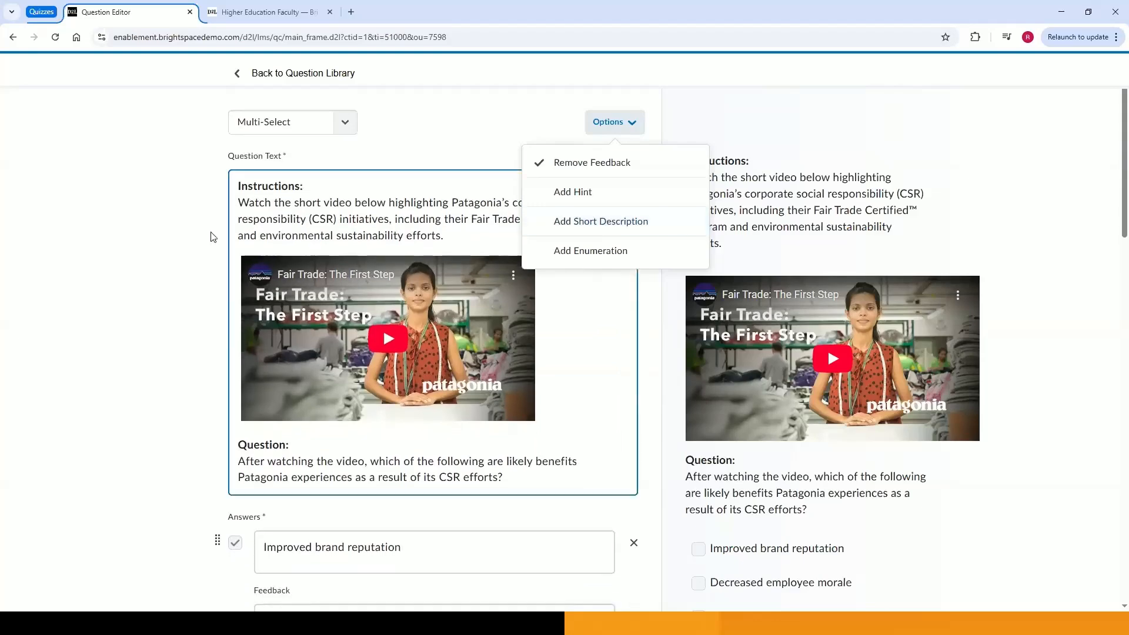
left_click(286, 230)
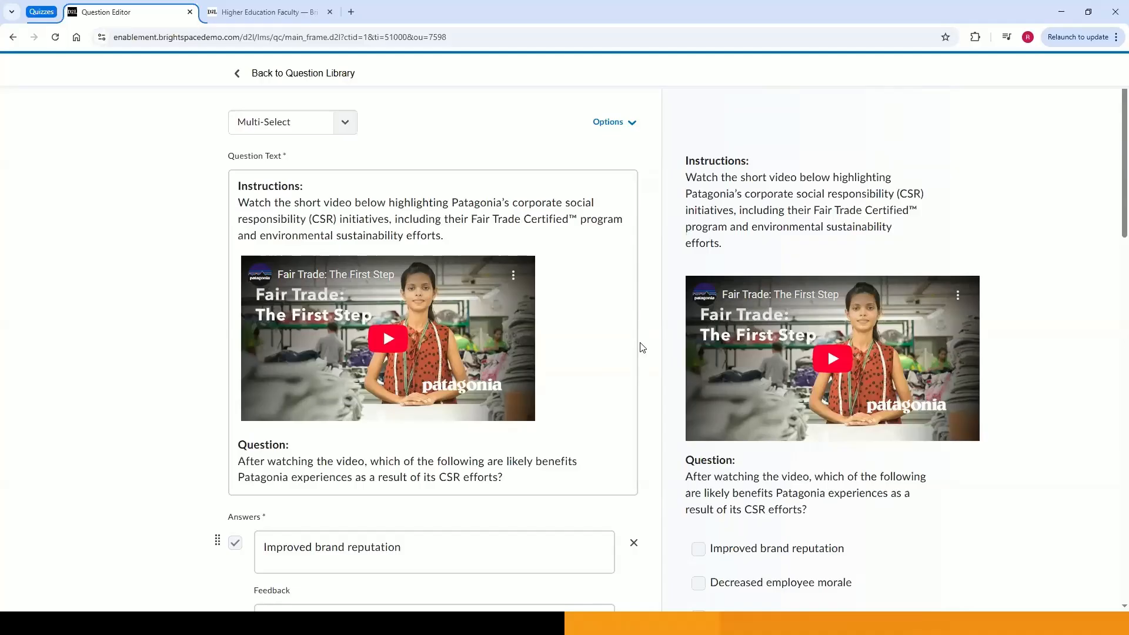
Save the Multi-Select question and check its entry in the Unit_1 question list
scroll(642, 347, "down", 12)
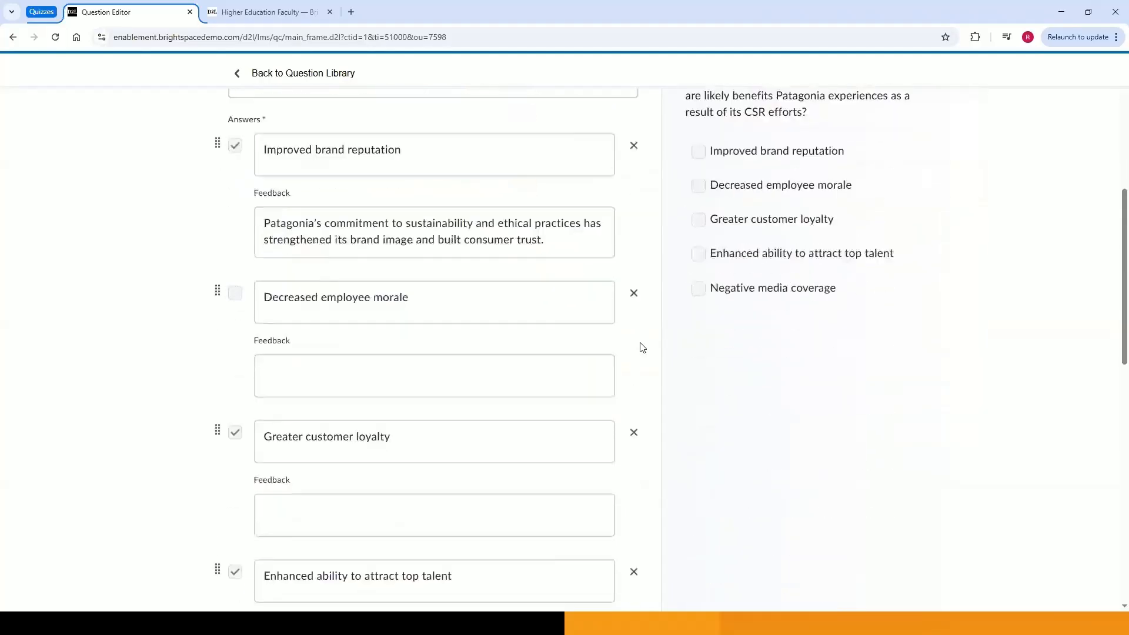
scroll(641, 348, "down", 6)
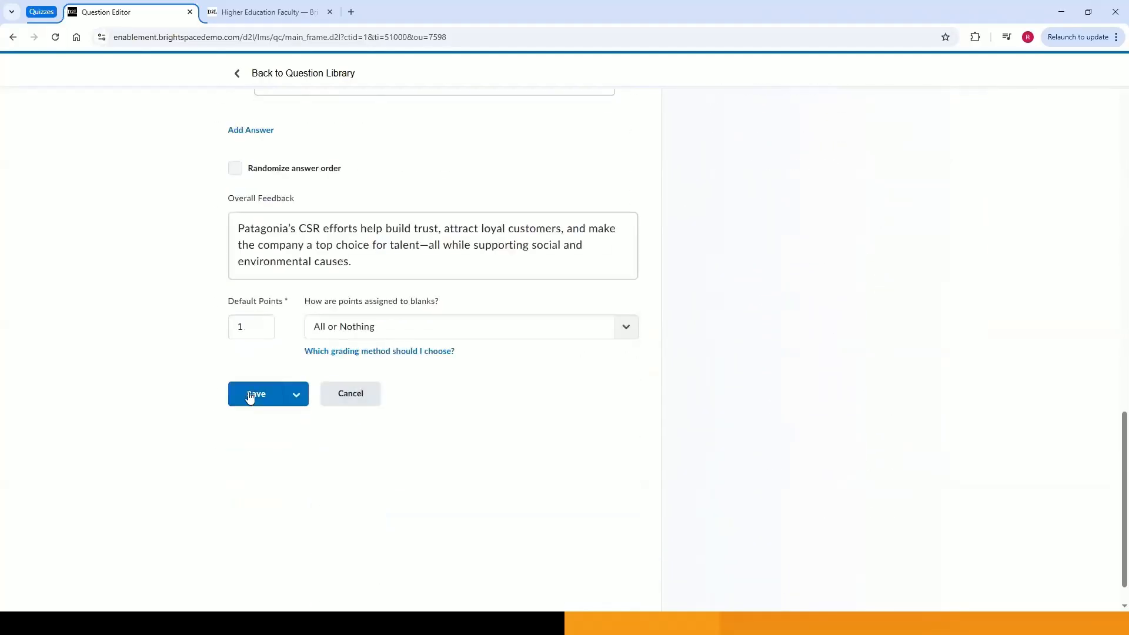
left_click(249, 394)
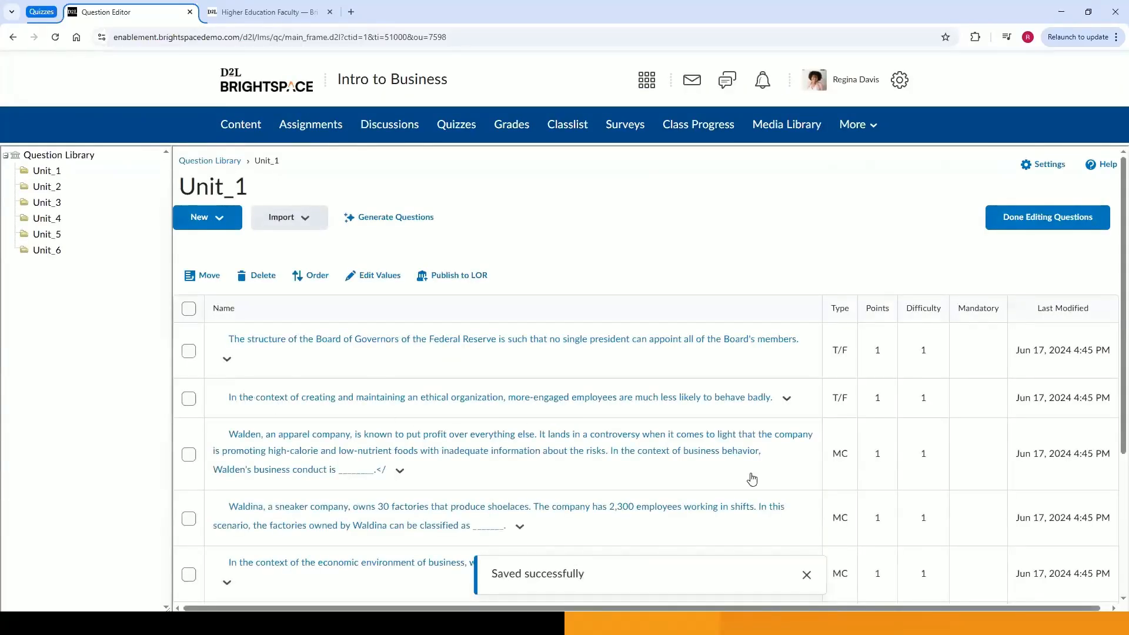
left_click(807, 575)
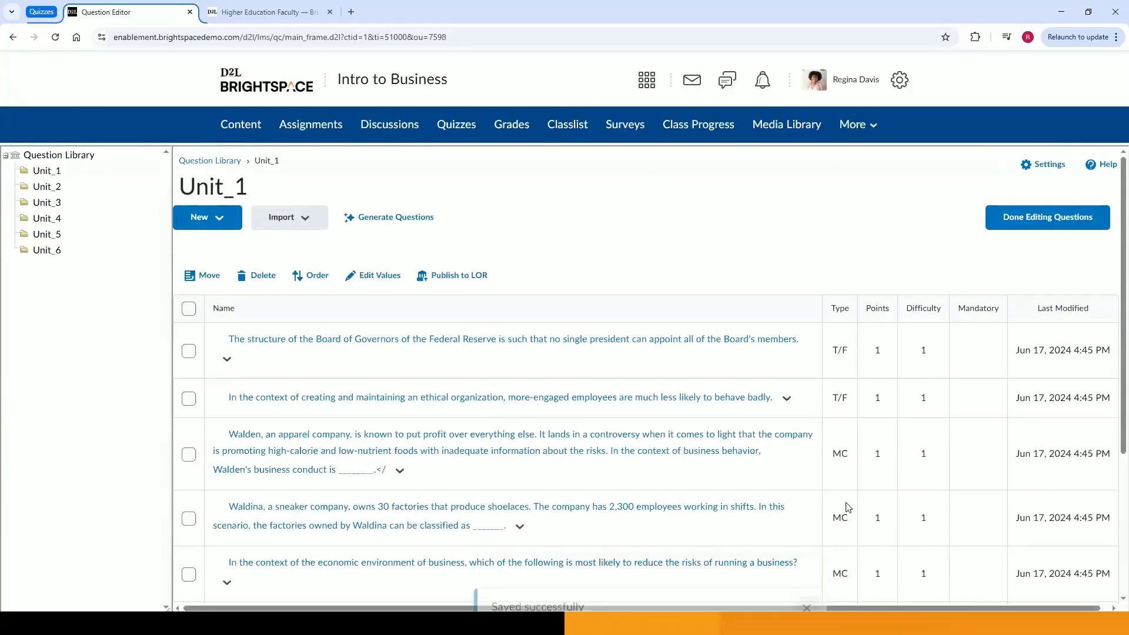
scroll(502, 451, "down", 2)
scroll(503, 451, "down", 2)
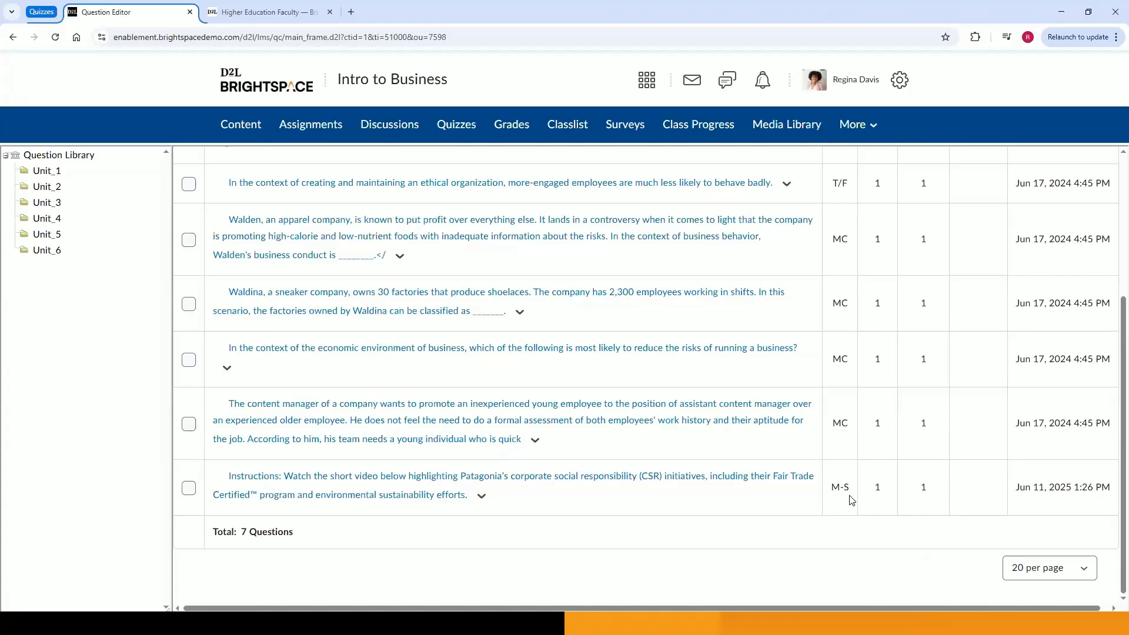
Start a new Written Response question in the Unit_1 section of the Question Library
scroll(850, 499, "up", 5)
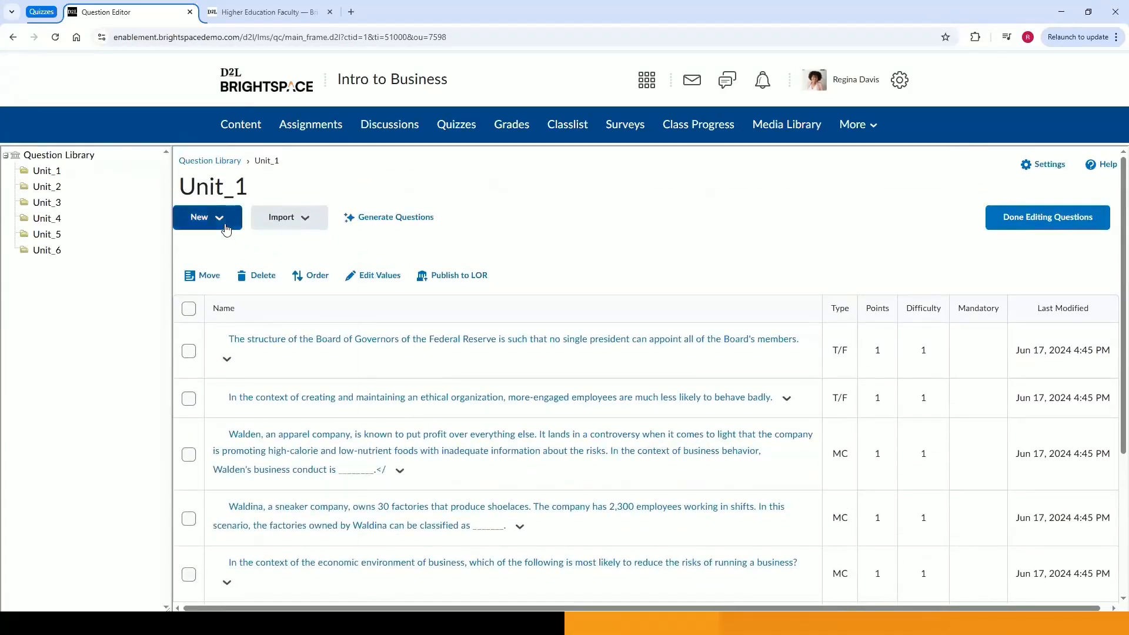
left_click(221, 217)
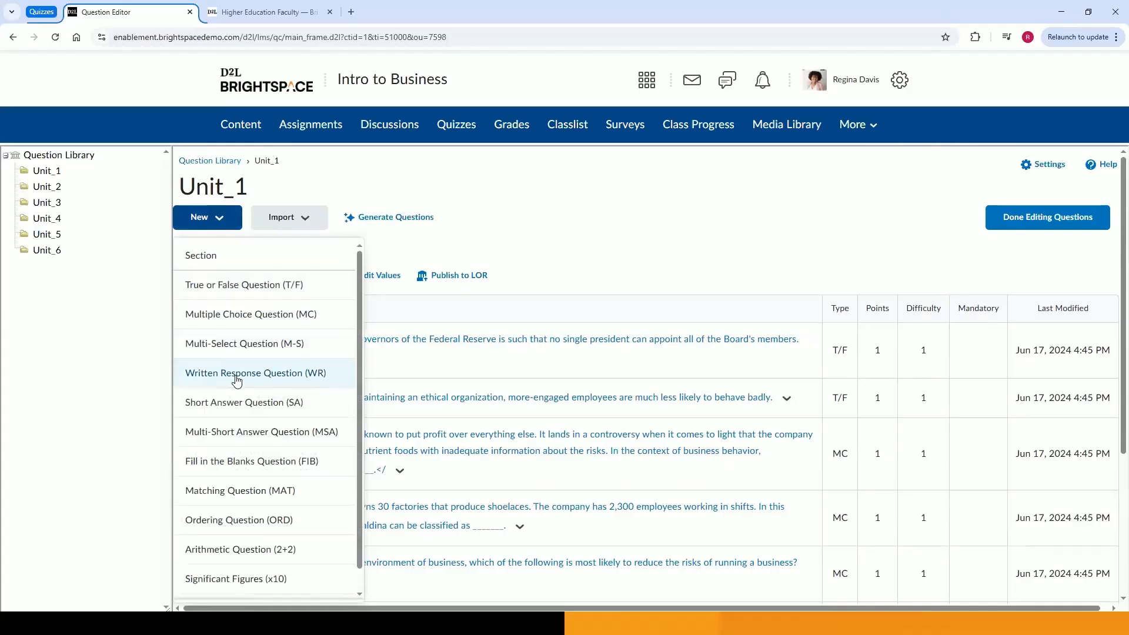
left_click(237, 381)
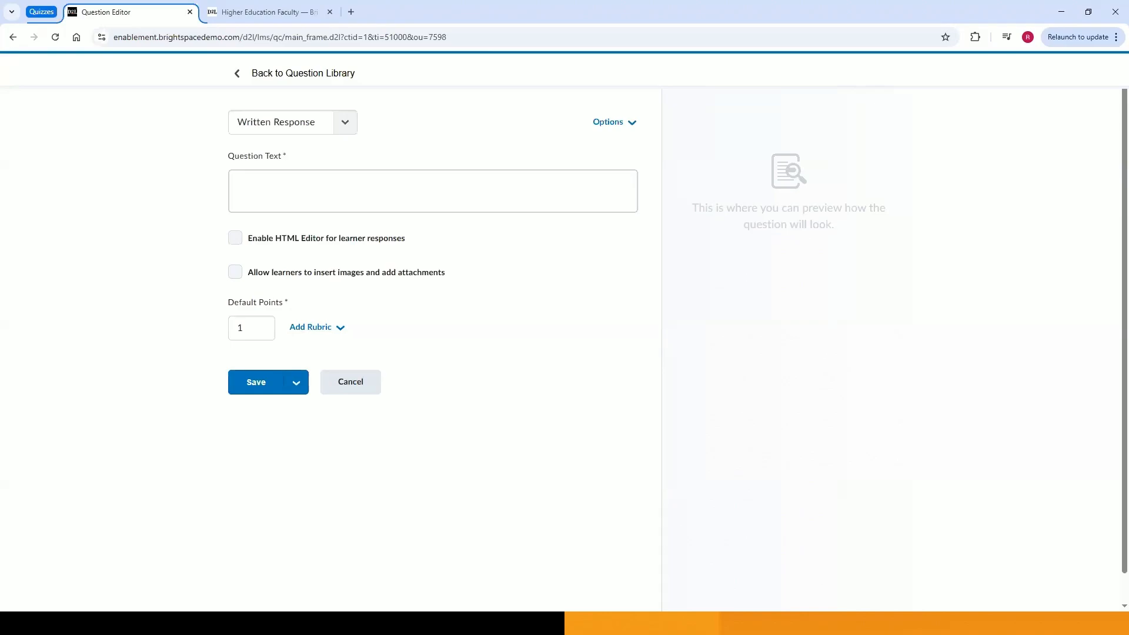
Enter the question text beginning "Discuss the impact of corporate social responsibility (CSR) on a company's brand image and customer loyalty", including the four response options
left_click(400, 203)
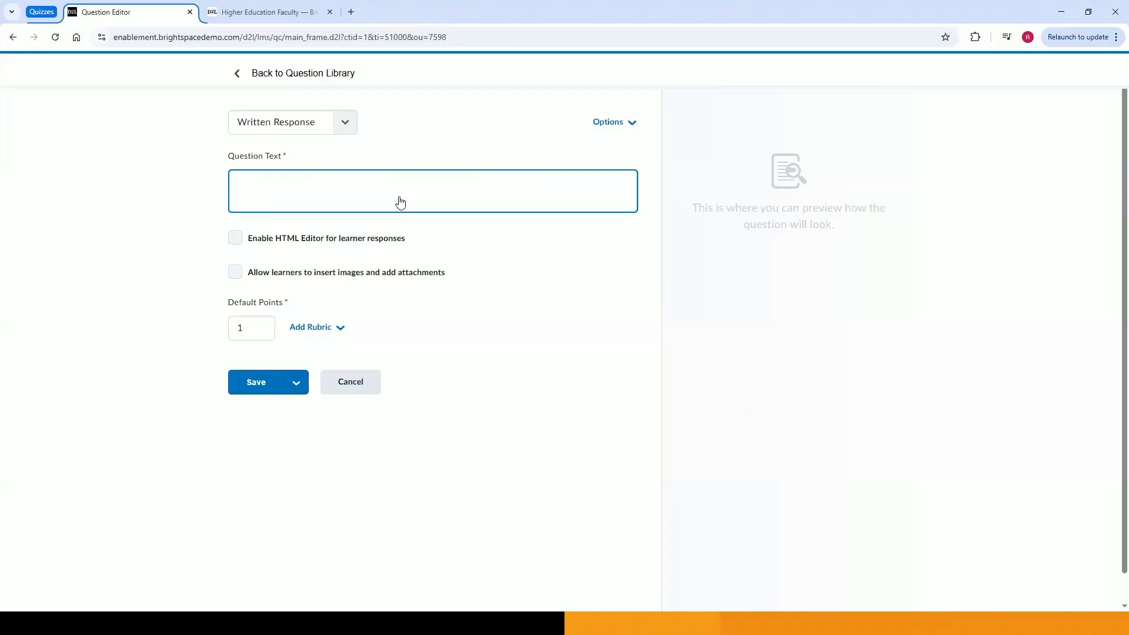
left_click(329, 195)
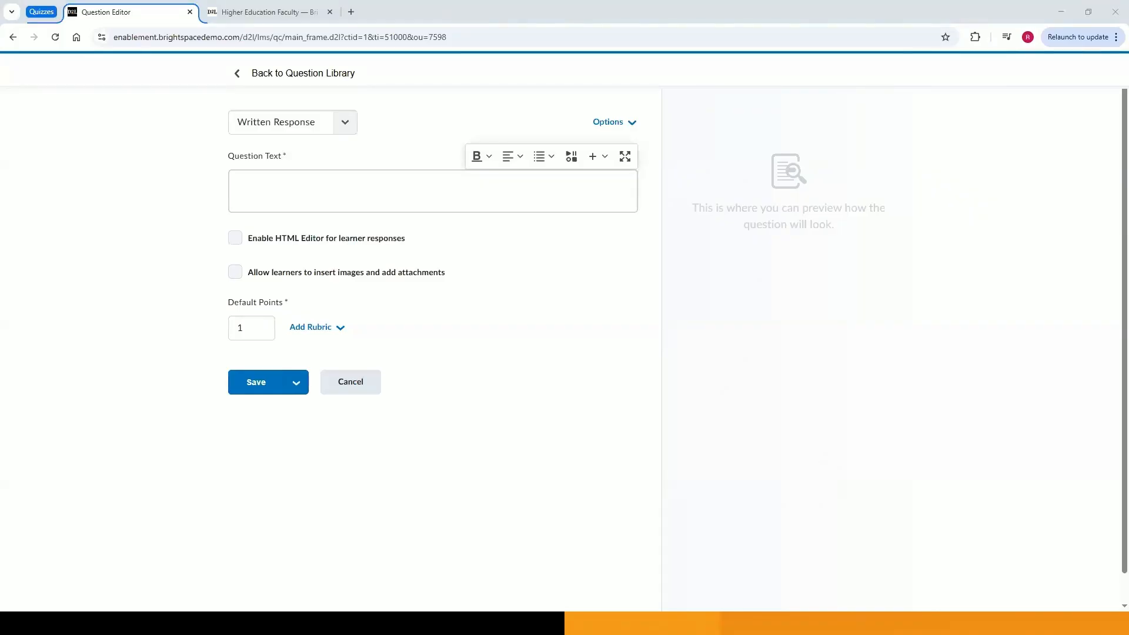
left_click(247, 177)
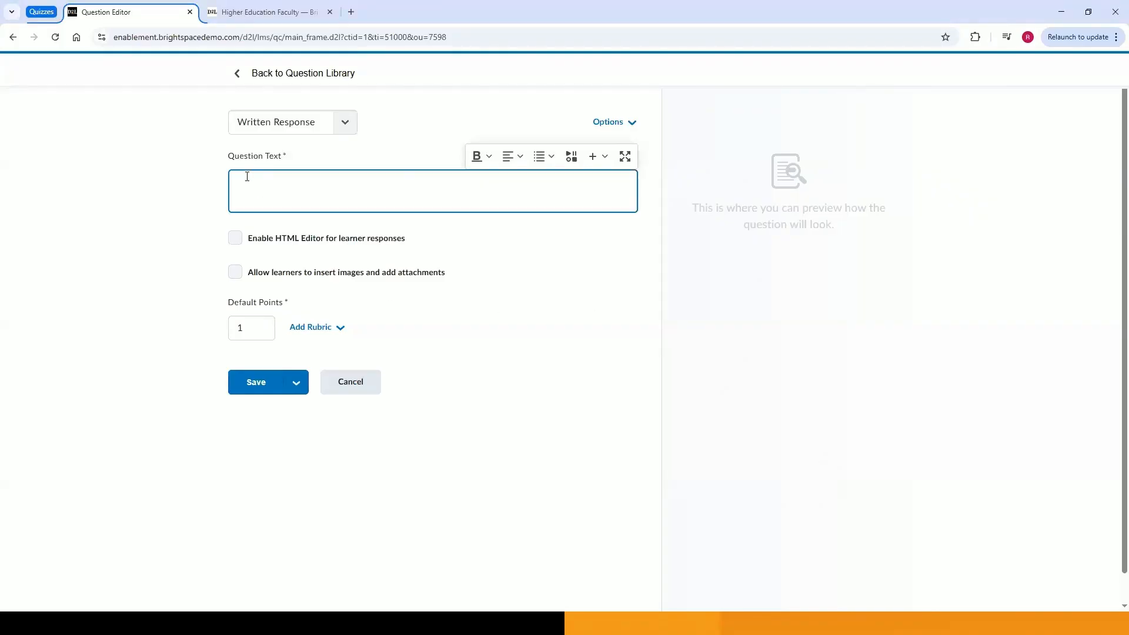
type("Discuss the impact of corporate social responsibility (CSR) on a company's brand image and customer loyalty. Provide examples from real-life businesses. You may respond in one of the following ways using the Brightspace Editor: Type your response directly in the text box. Record a Video Note (up to 3 minutes) to explain your ideas verbally. Upload a file (e.g., infographic, slide, or mind map) that supports your answer. Embed media (e.g., a short clip or image) to illustrate your example.")
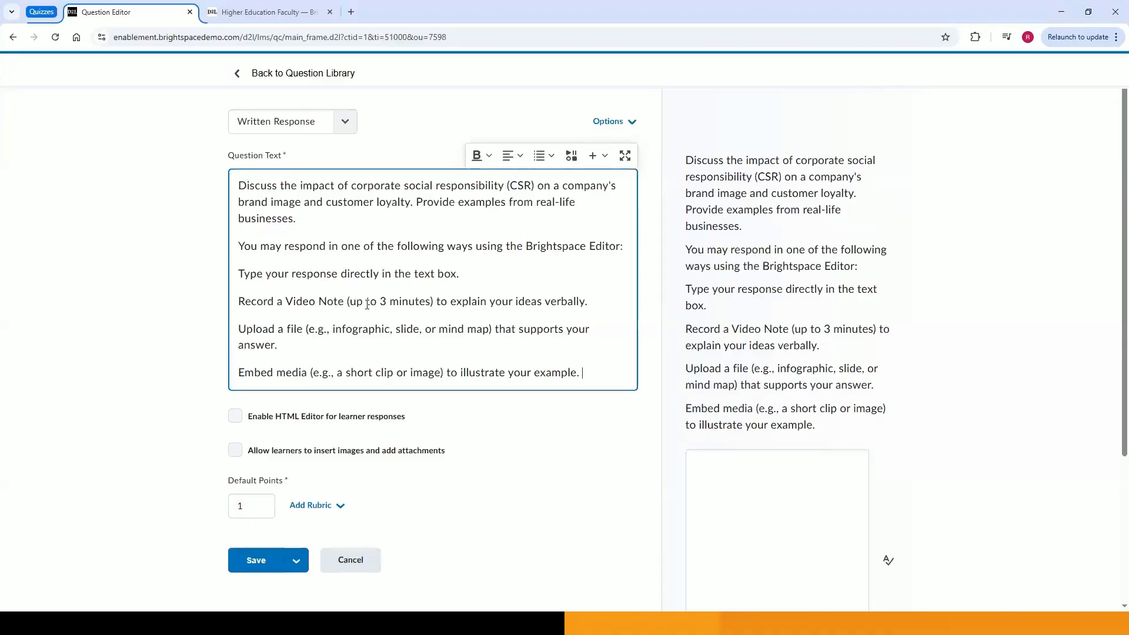
Format the four response options in the question text, from "Type your response directly" to "Embed media", as a bulleted list
scroll(368, 304, "down", 1)
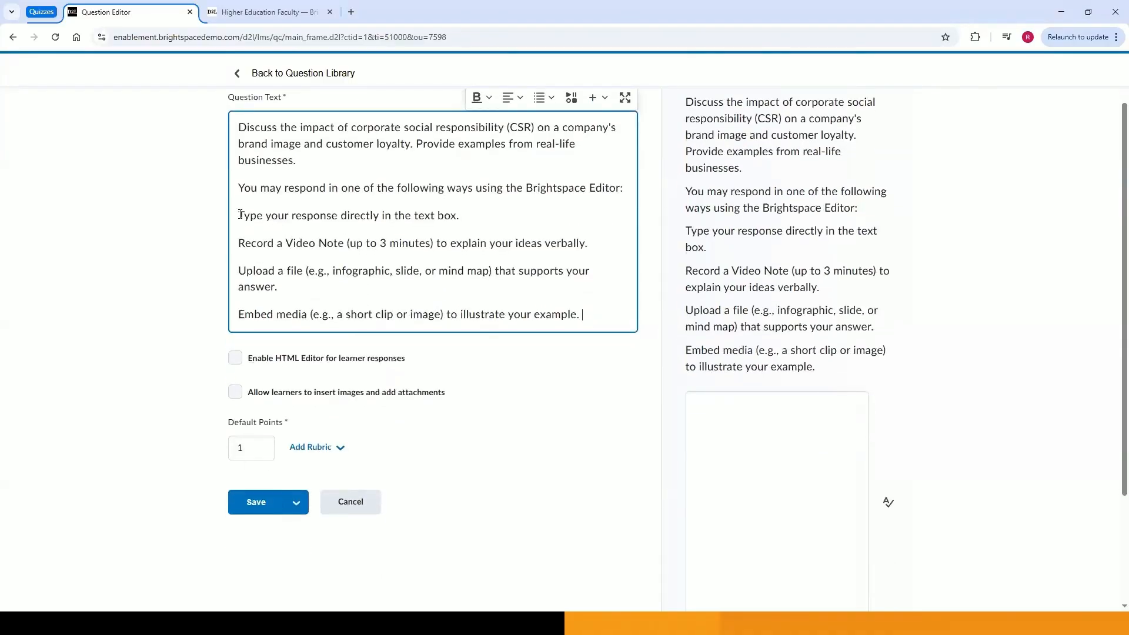
left_click(542, 97)
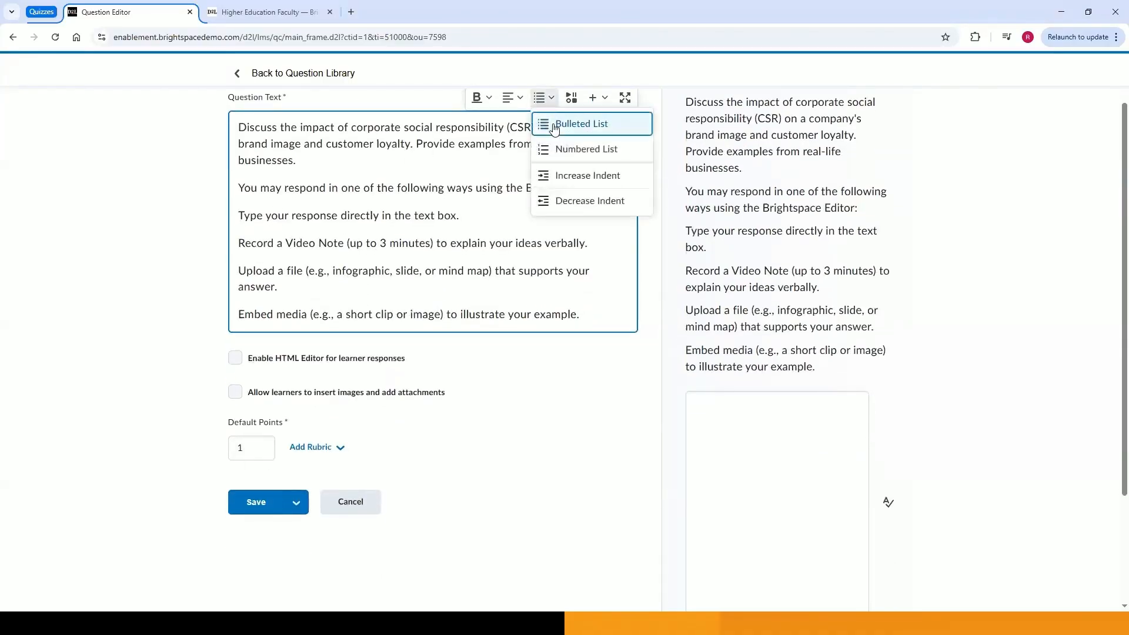
left_click(554, 125)
left_click(240, 243)
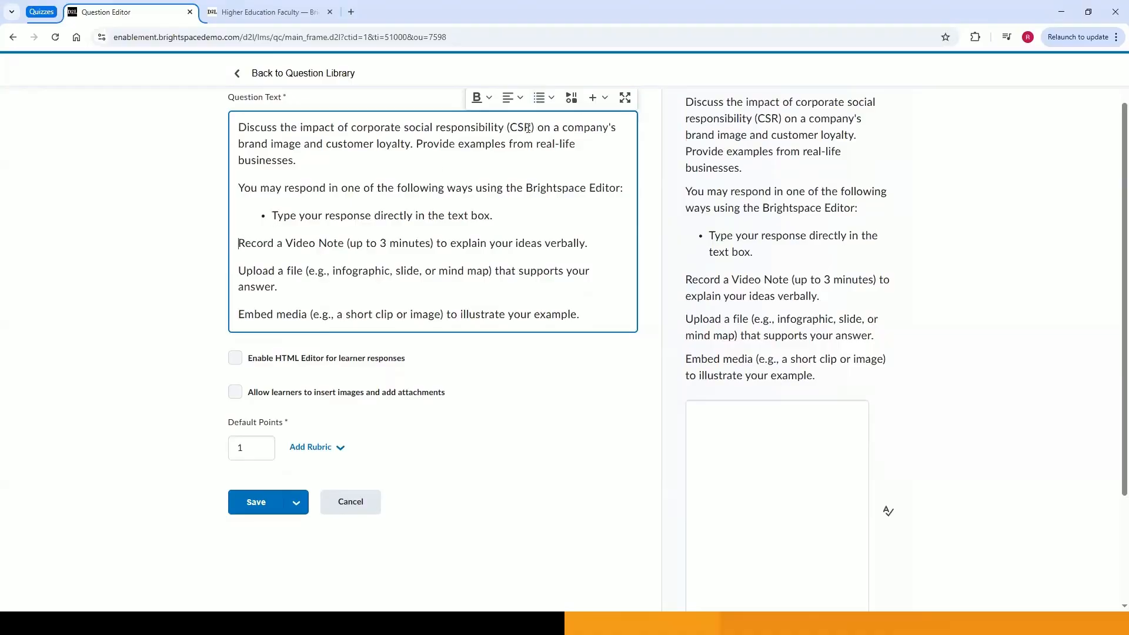
left_click(542, 97)
left_click(559, 125)
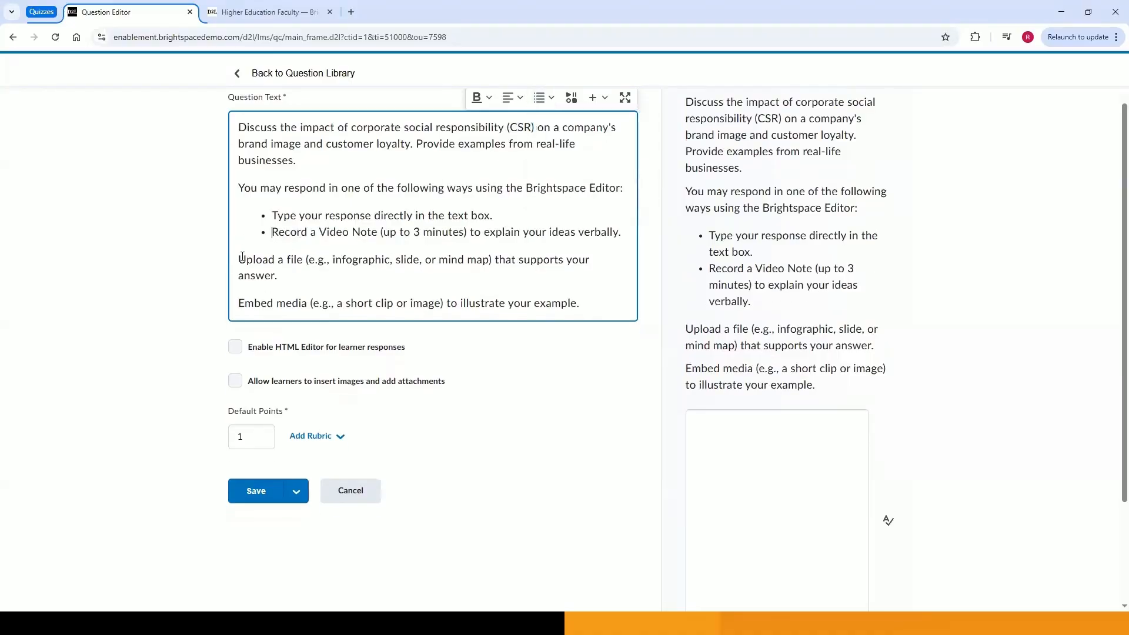
left_click(541, 98)
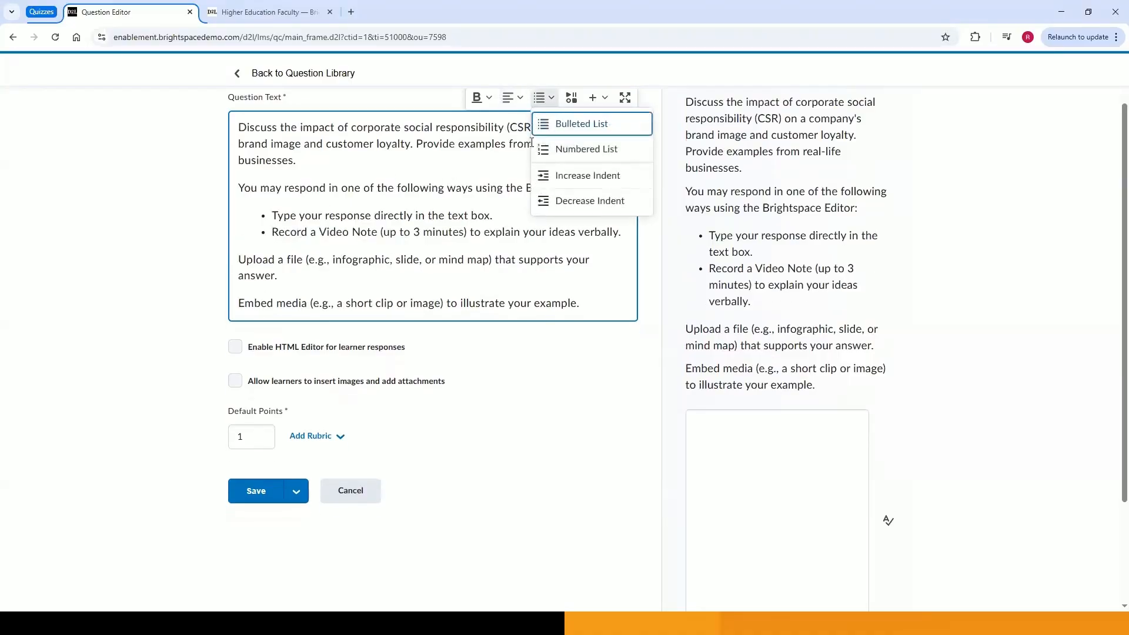
left_click(588, 123)
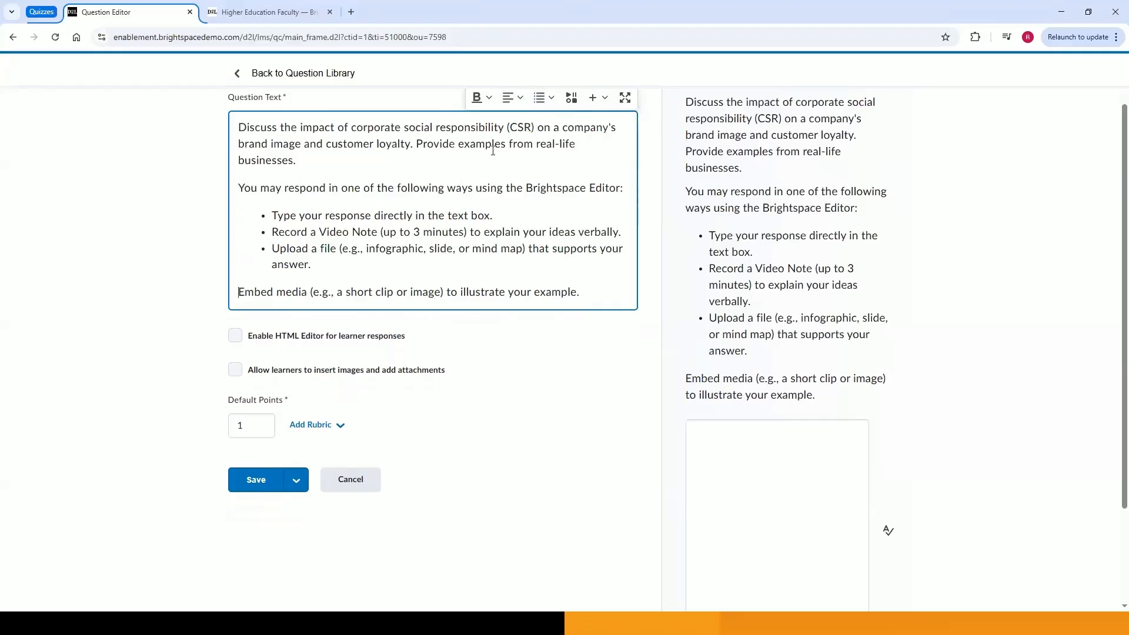
left_click(540, 99)
left_click(557, 121)
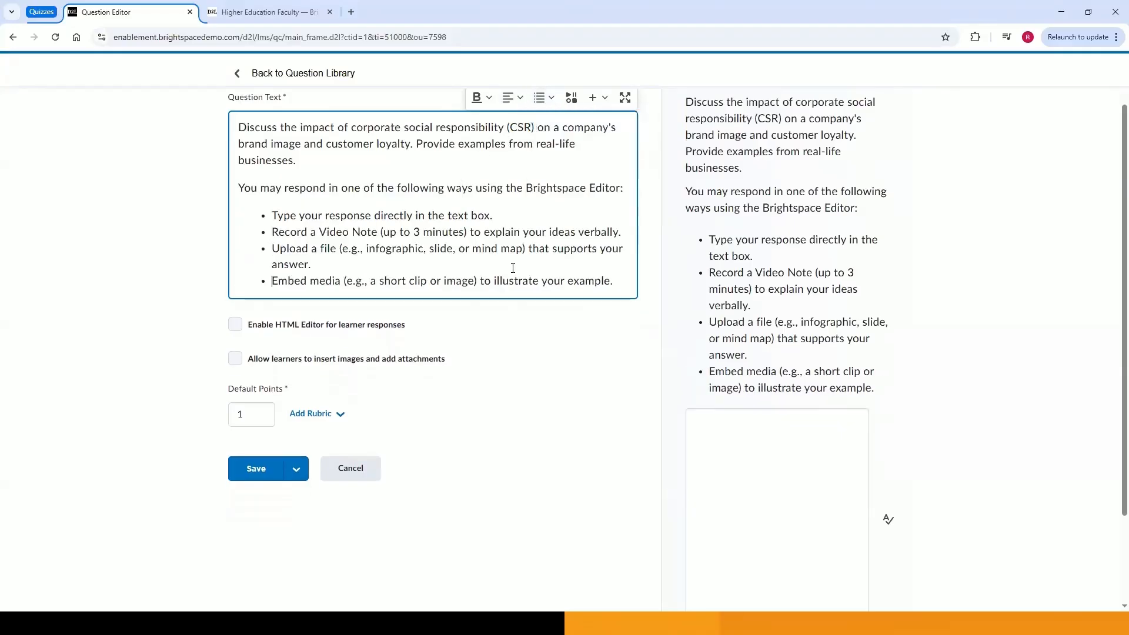
Enable the HTML Editor for learner responses and allow learners to insert images and add attachments
scroll(513, 268, "up", 1)
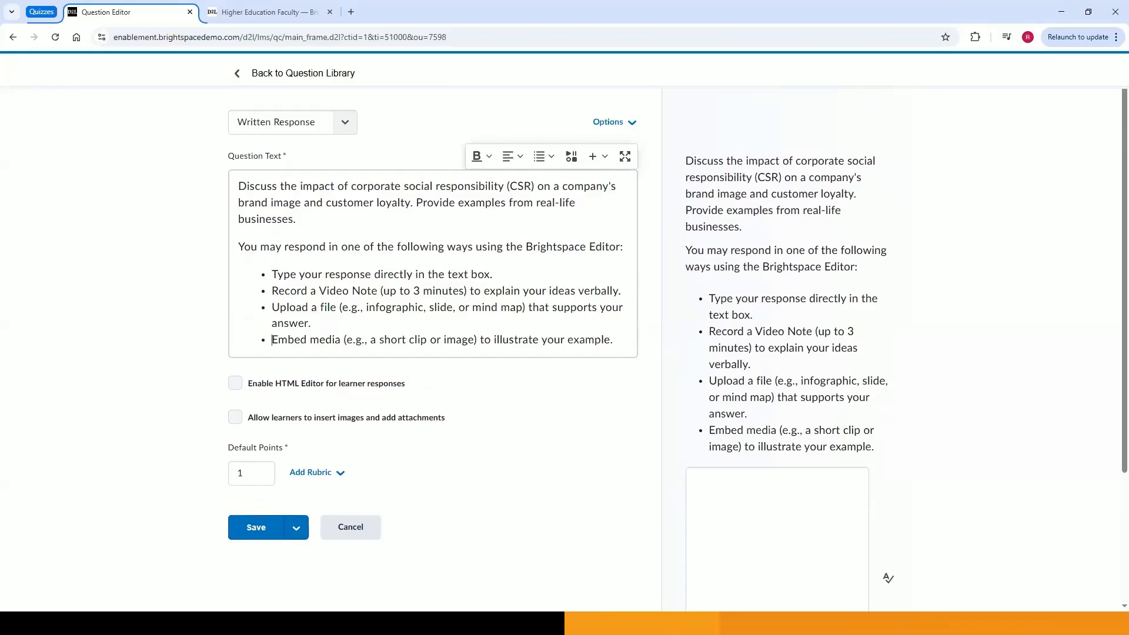
left_click(287, 272)
left_click(234, 390)
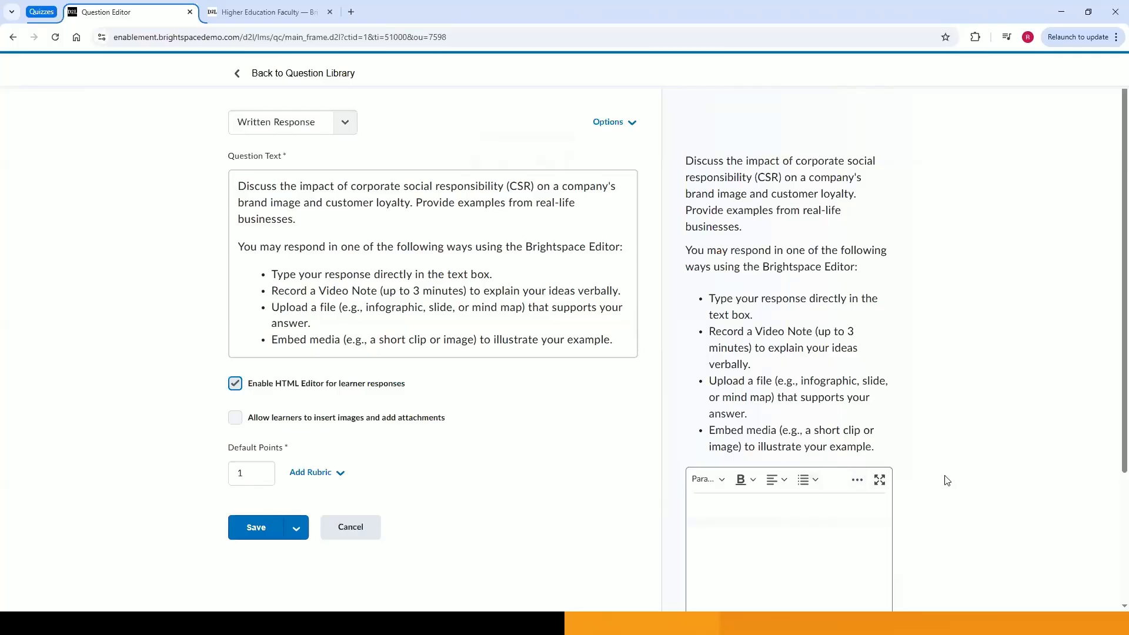
scroll(942, 475, "down", 1)
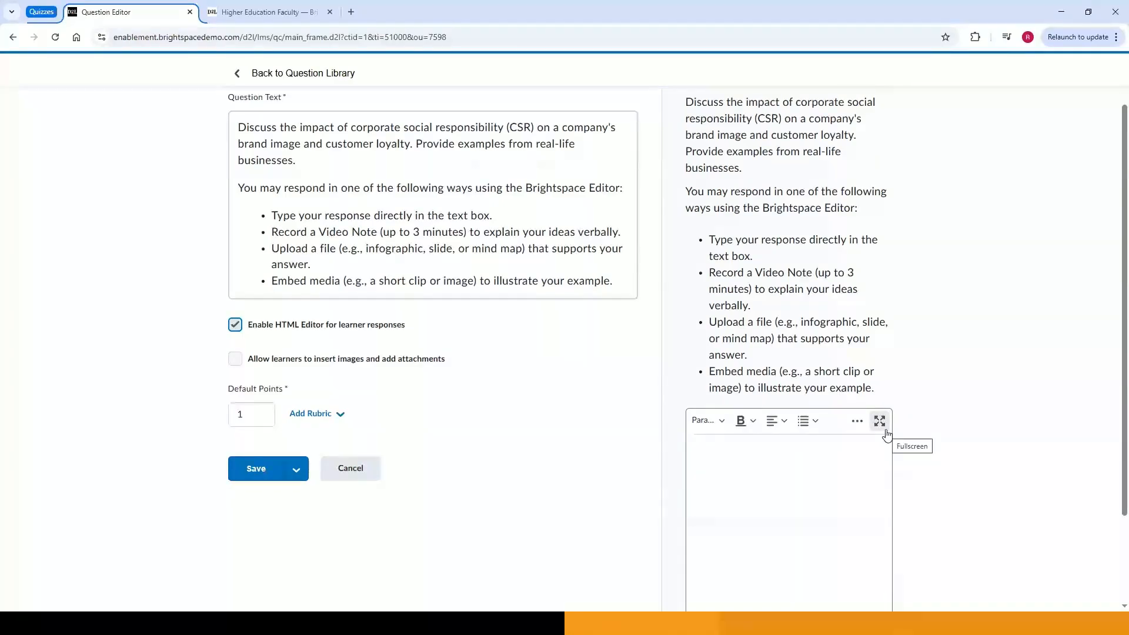
left_click(238, 361)
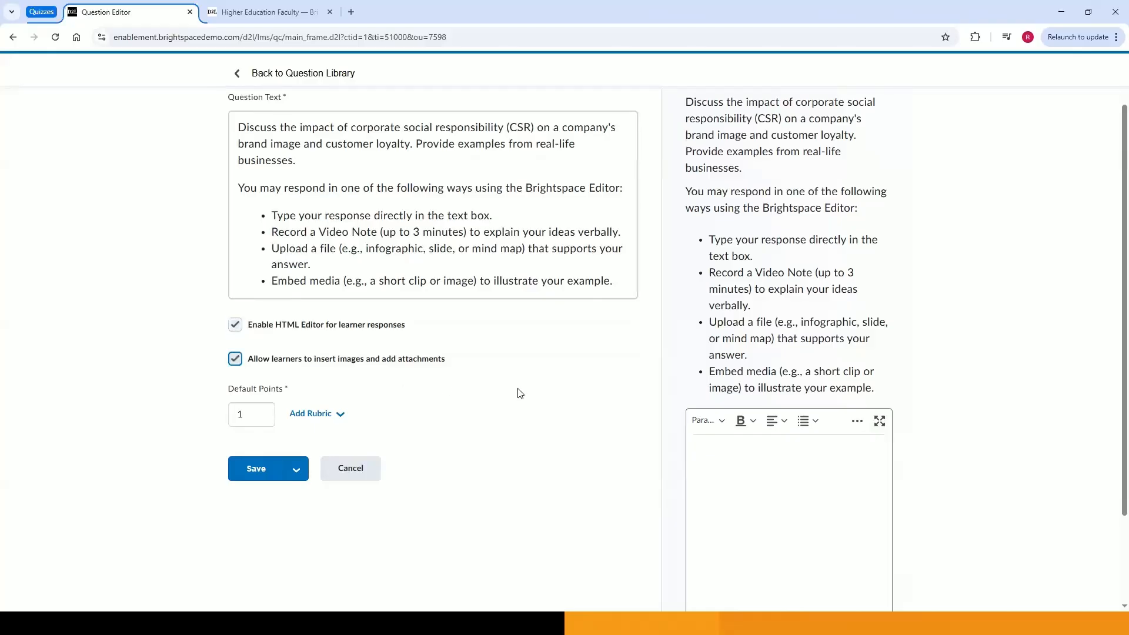
scroll(518, 391, "up", 1)
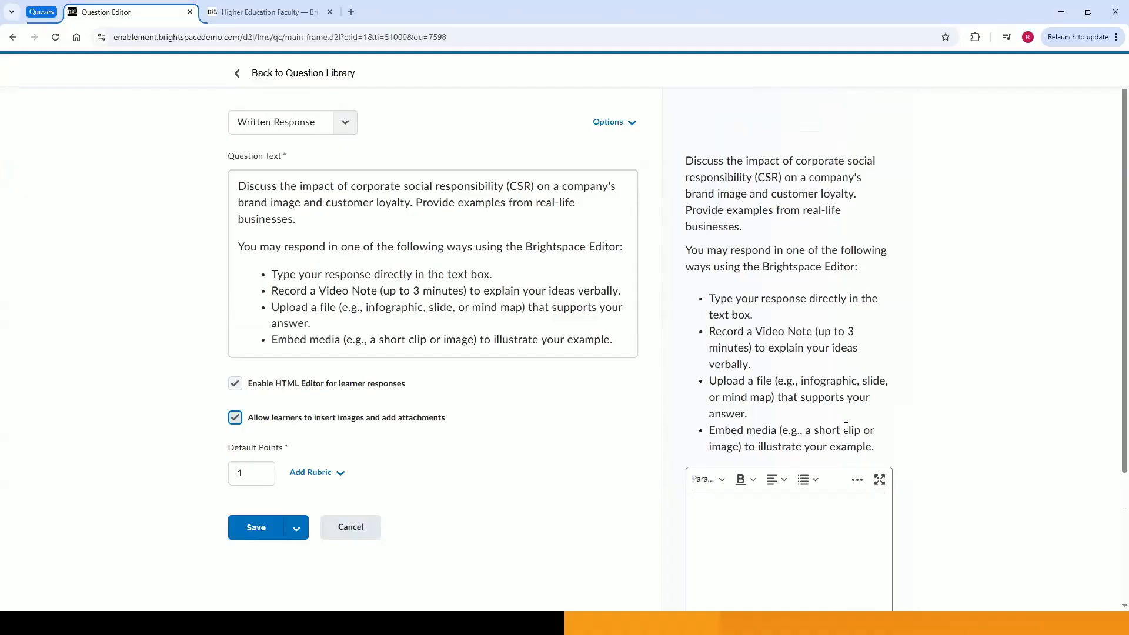
Set the default points of the Written Response question to 8
left_click(258, 472)
key("BackSpace")
type("8")
left_click(227, 490)
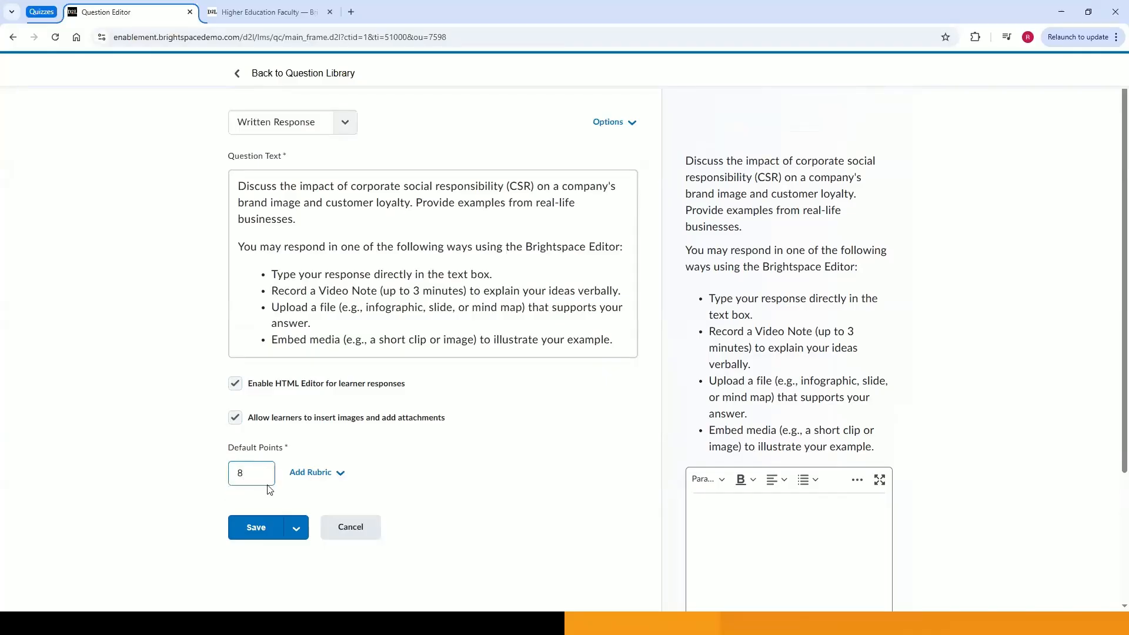
Attach the existing rubric "Intro to Business: Ethics, Structure, and Strategy - CSR WR" to the question
left_click(330, 483)
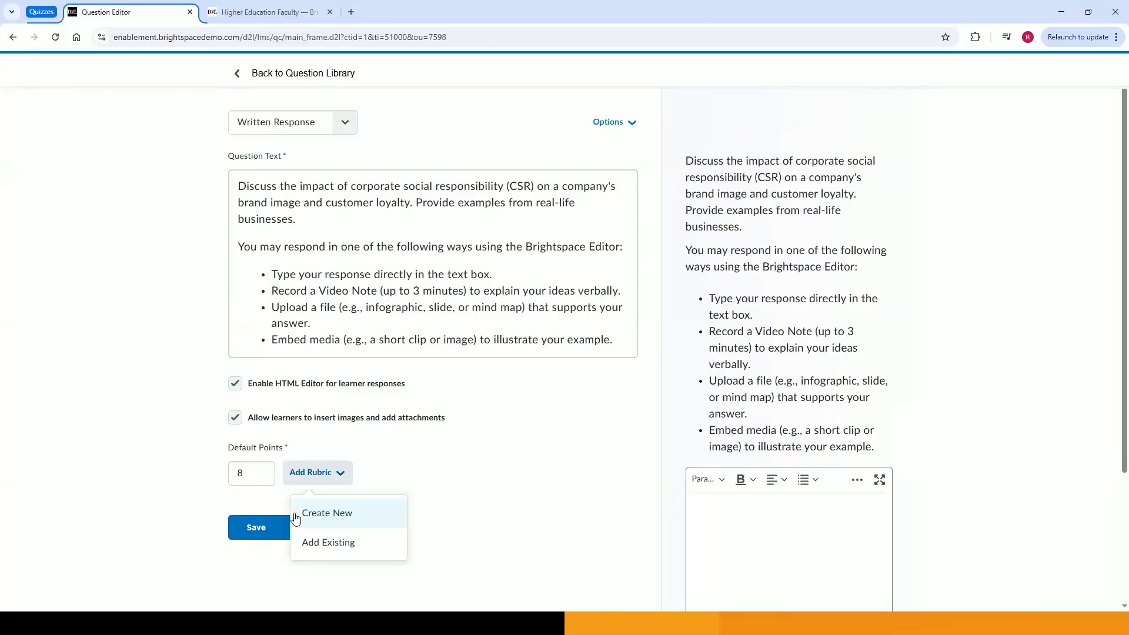
left_click(321, 554)
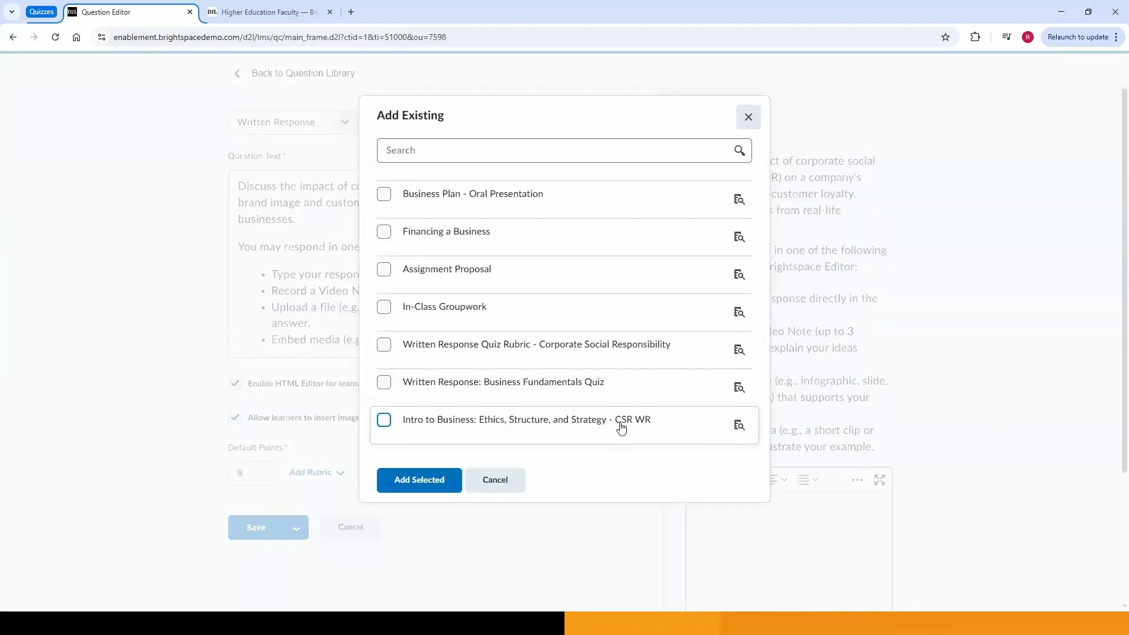
left_click(520, 429)
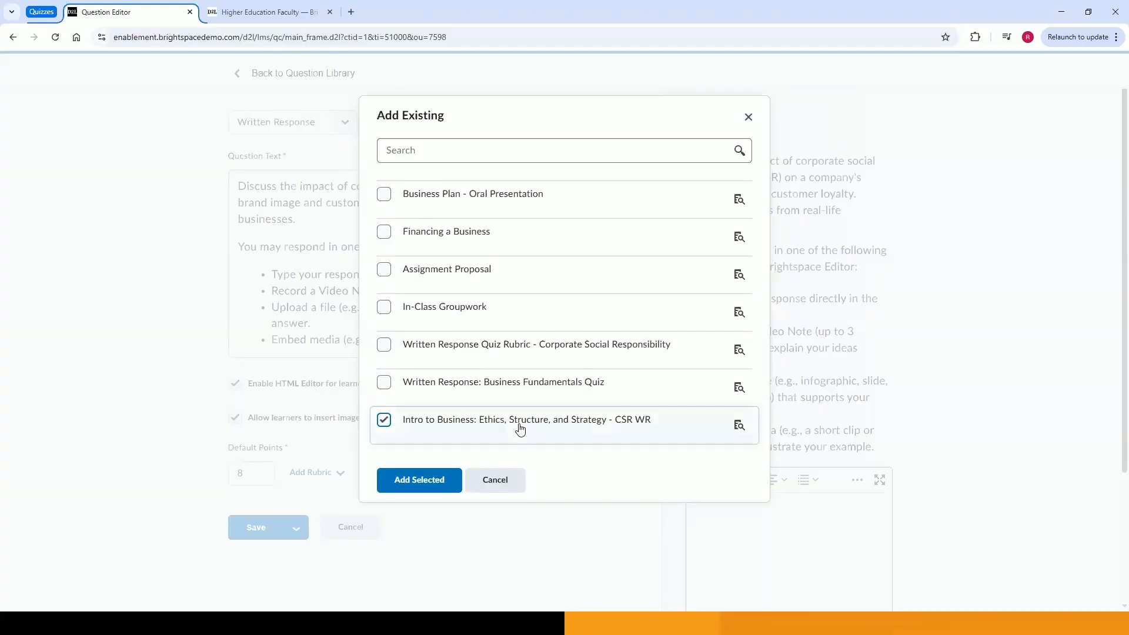
left_click(432, 486)
Expand the attached rubric, examine its criteria, levels and aligned standards alongside the question preview, and collapse it again
scroll(571, 446, "down", 4)
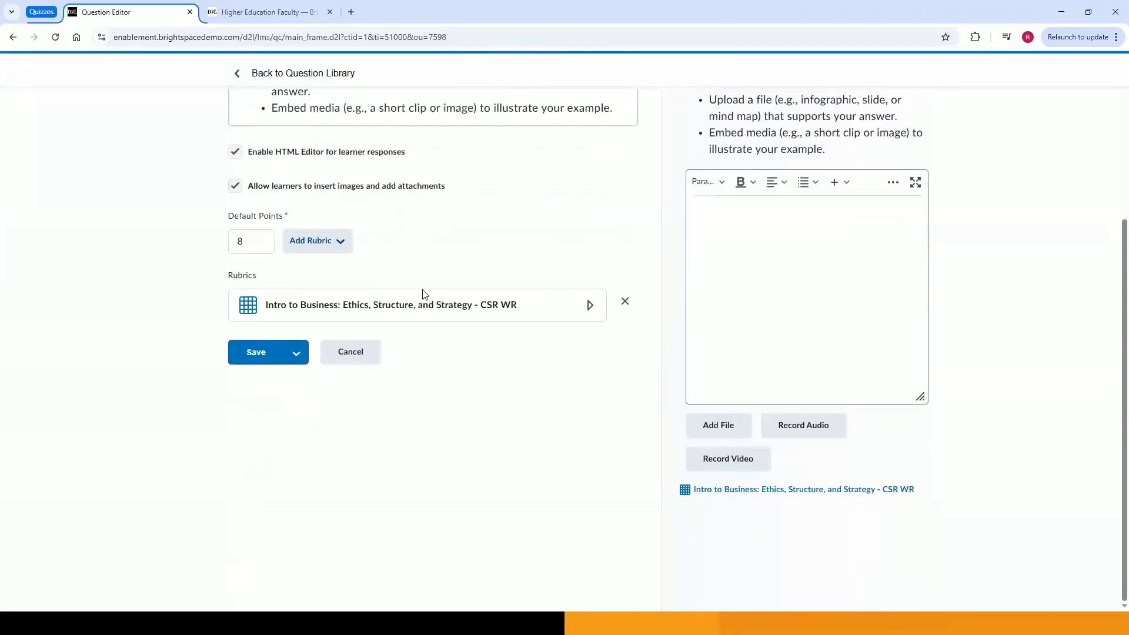
left_click(415, 304)
scroll(419, 304, "down", 1)
scroll(420, 304, "down", 1)
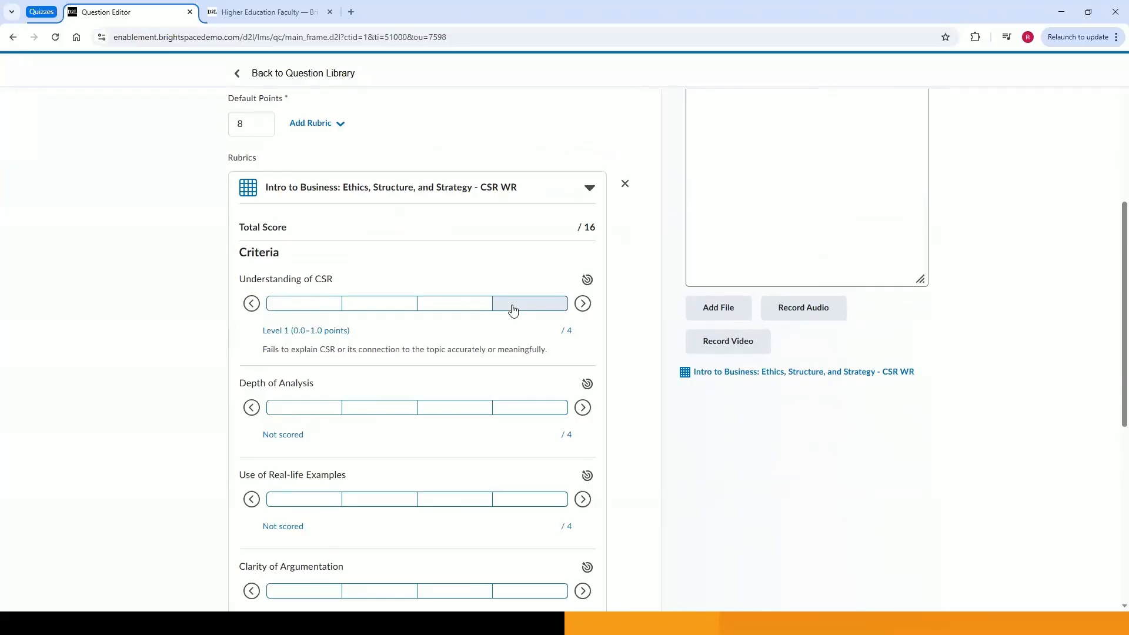
mouse_move(589, 282)
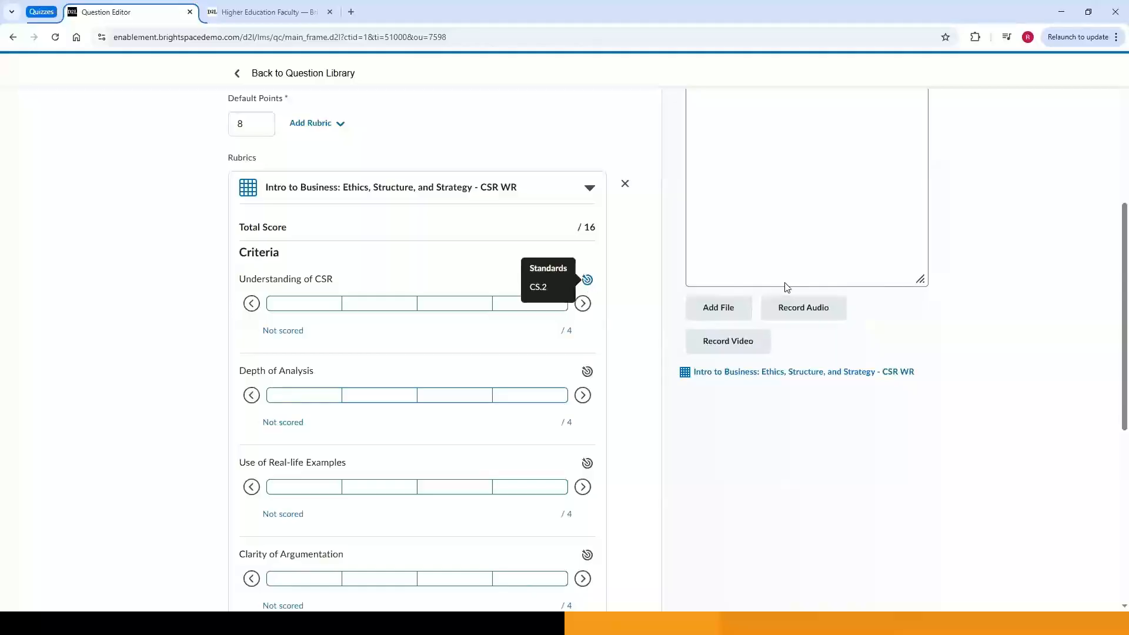
scroll(1020, 383, "up", 2)
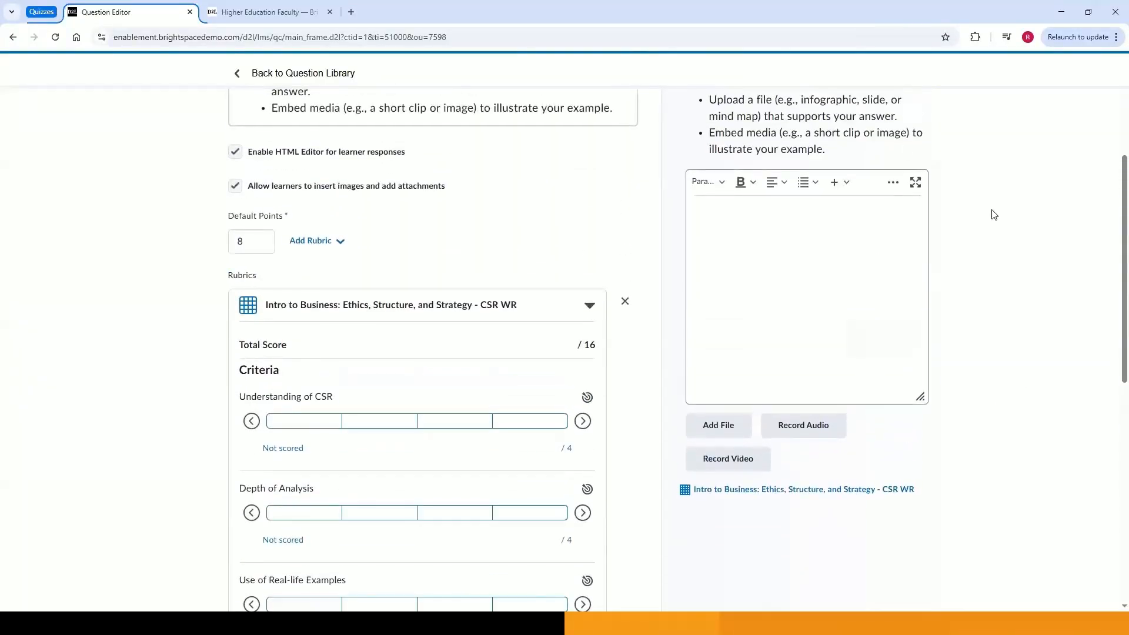
scroll(992, 313, "up", 1)
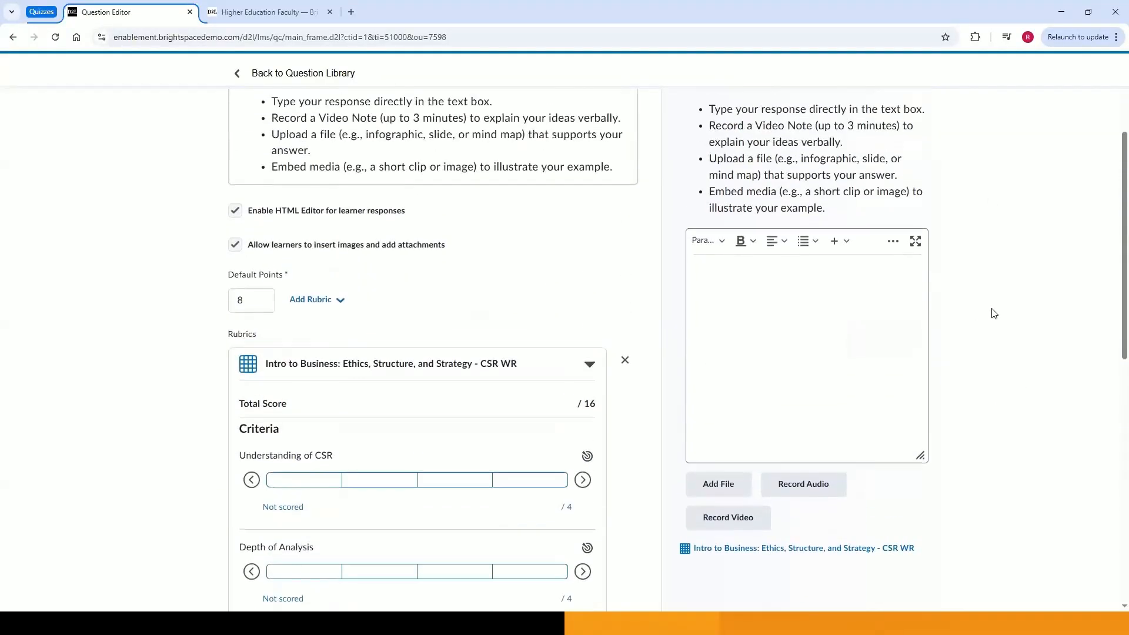
scroll(971, 353, "down", 1)
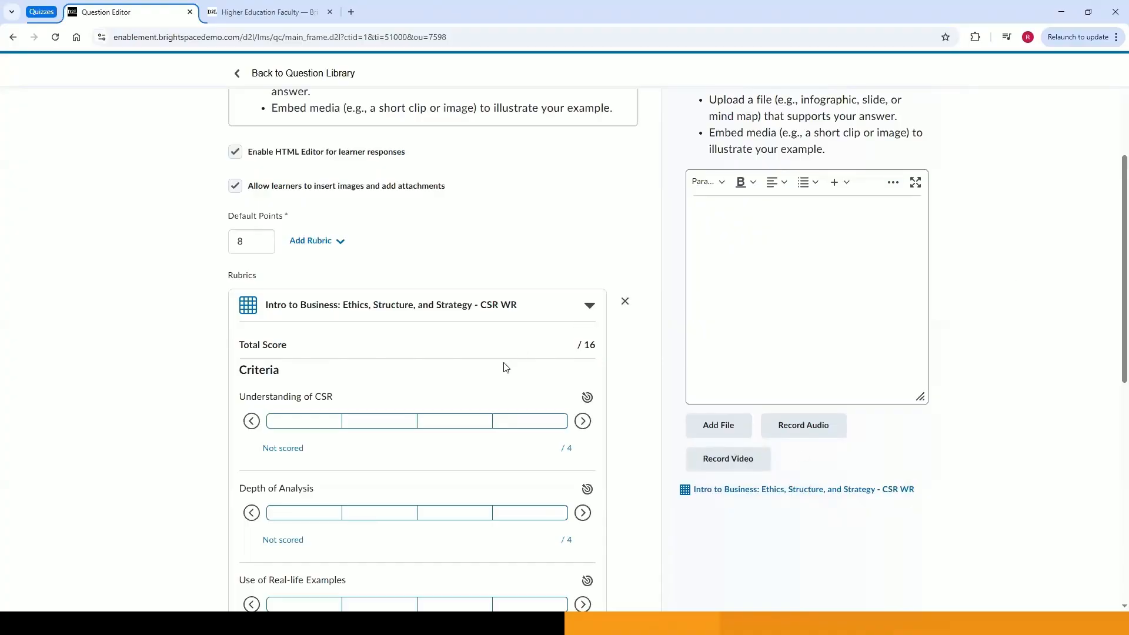
left_click(558, 310)
Add a custom response box size, try "A bit shorter, just a sentence", and set it to "Much longer, expecting an essay"
scroll(566, 336, "up", 4)
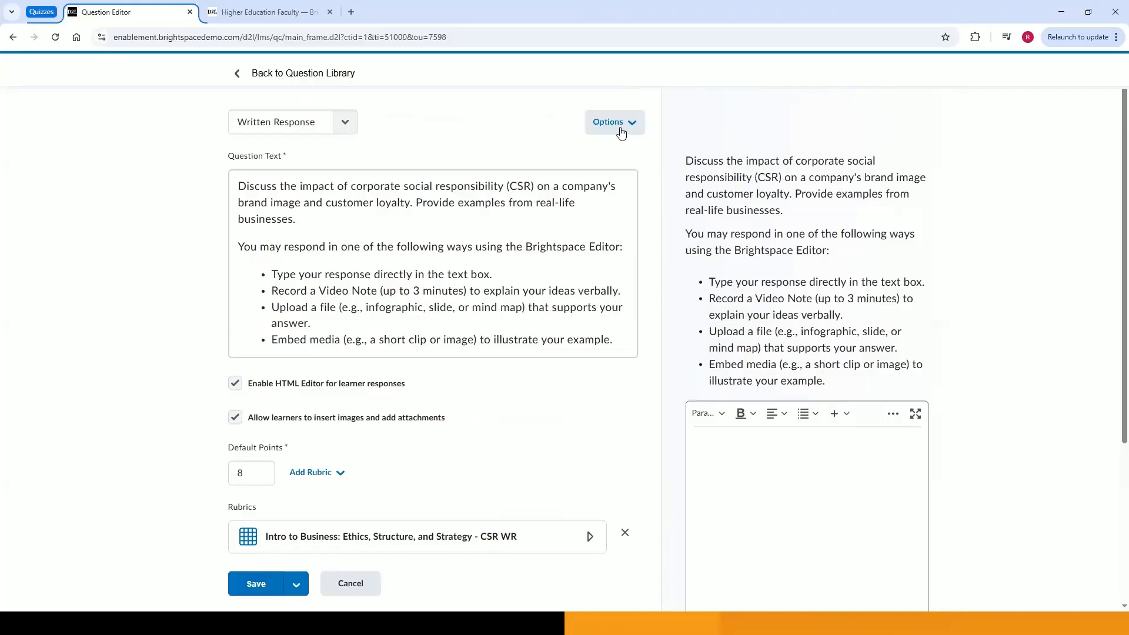
left_click(621, 133)
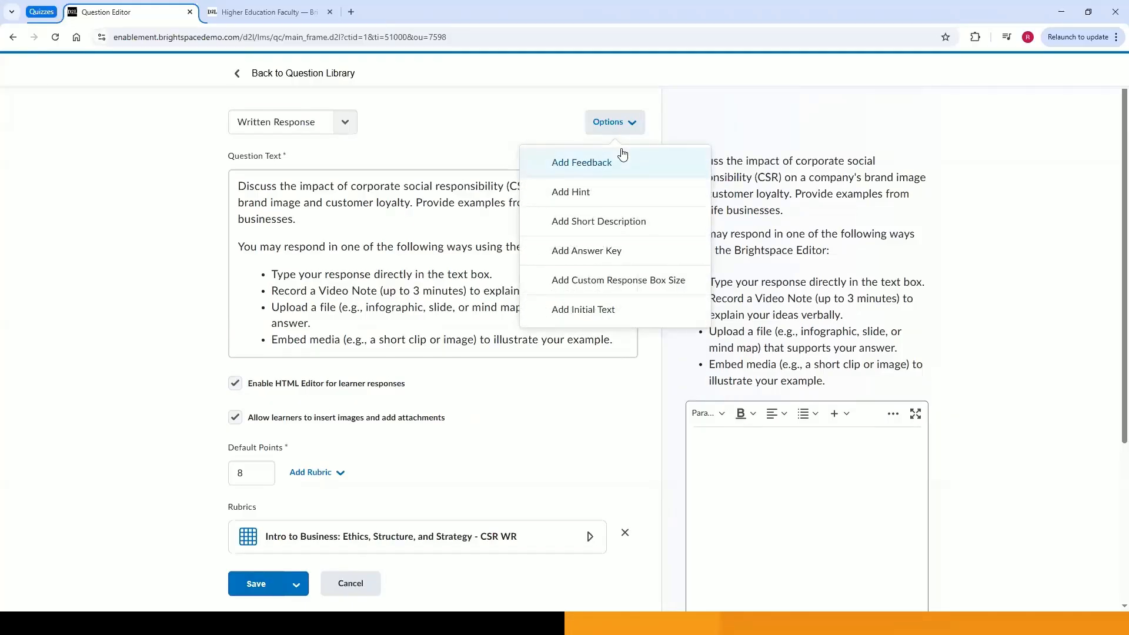
left_click(628, 281)
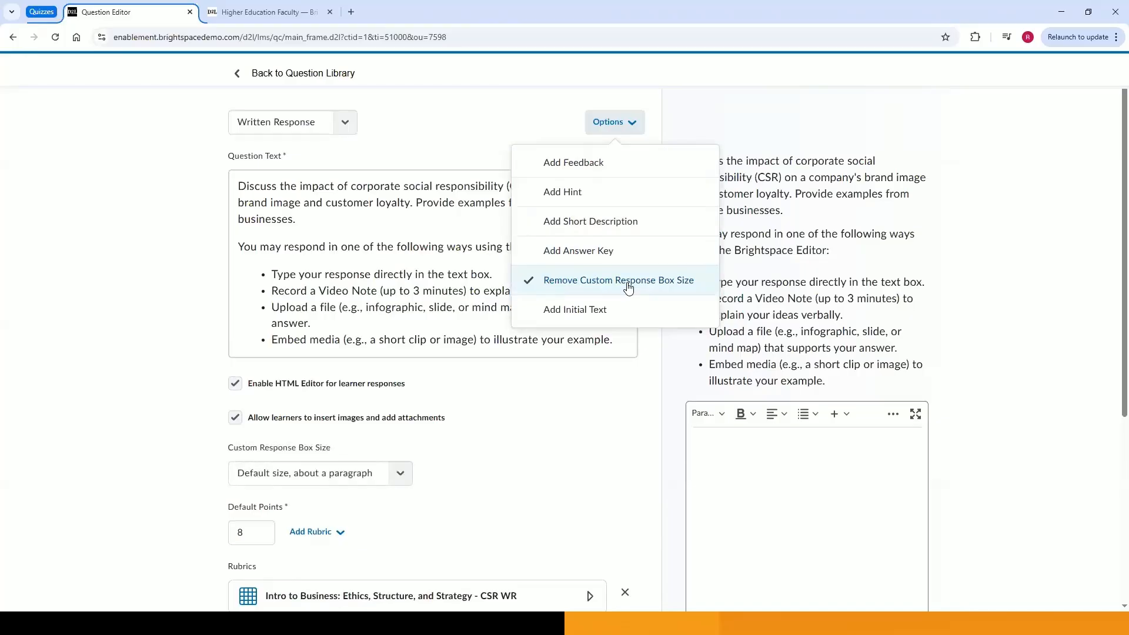
left_click(400, 474)
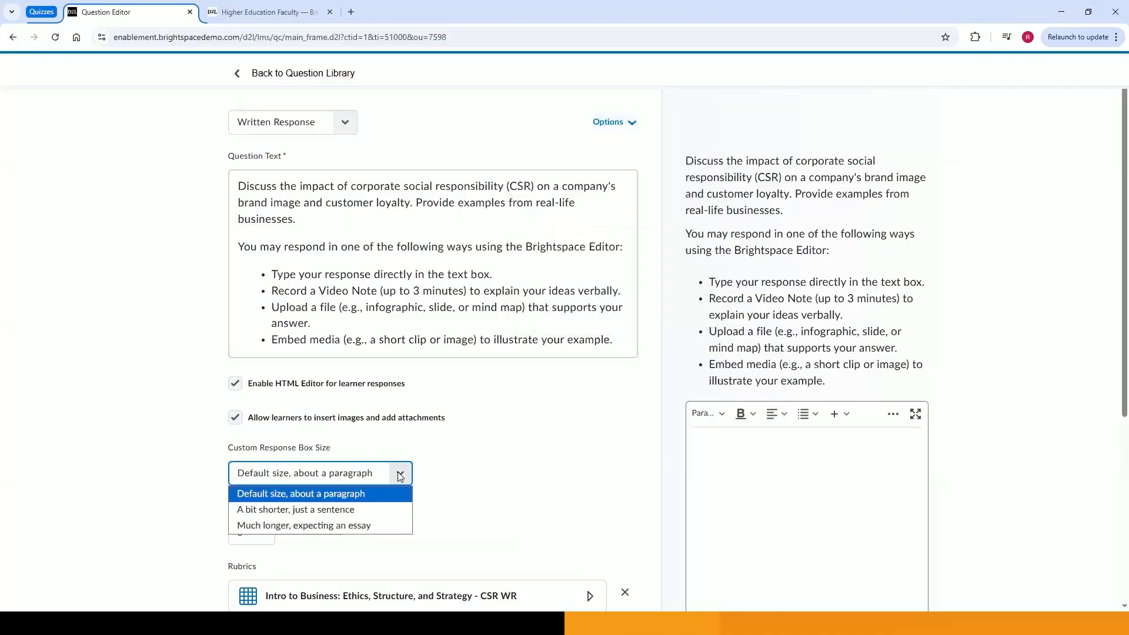
left_click(362, 510)
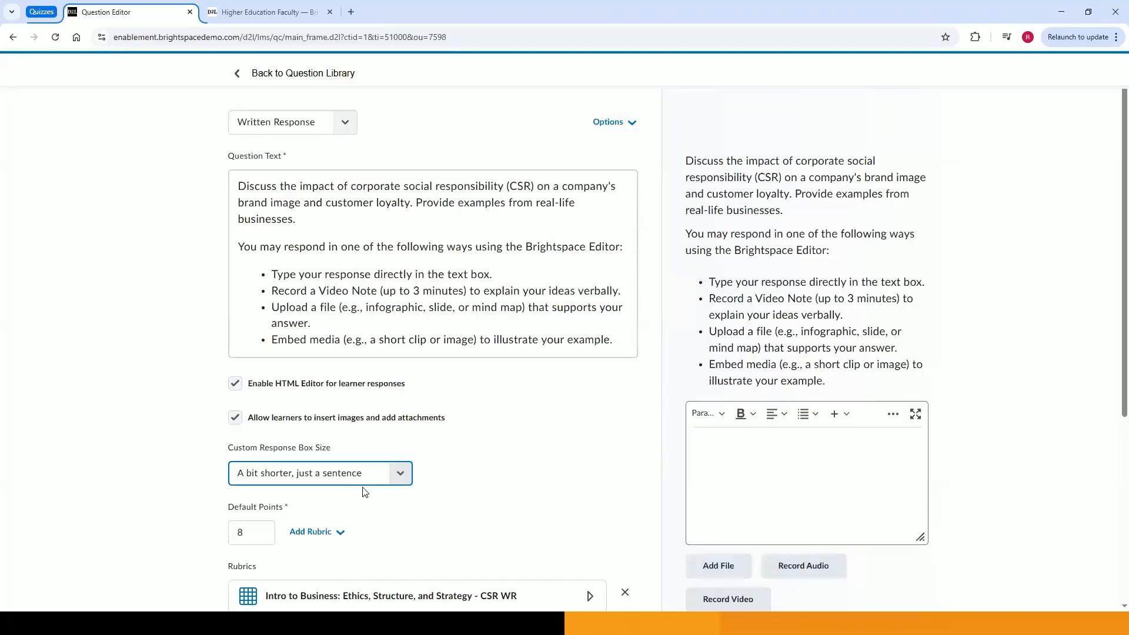
left_click(387, 477)
left_click(362, 523)
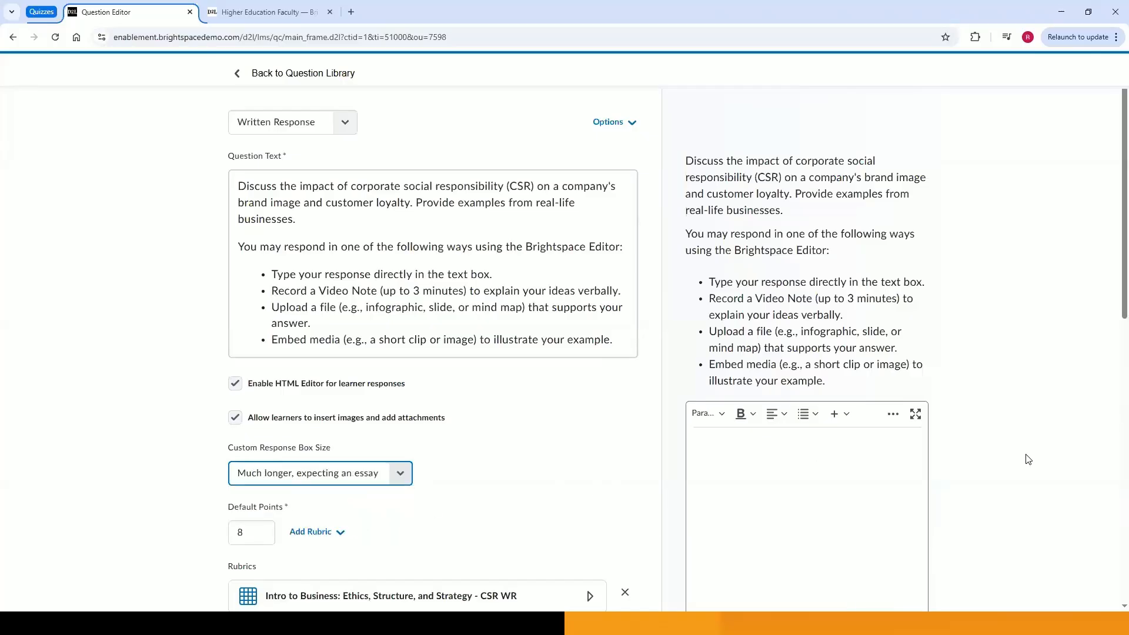
Remove the custom response box size from the Written Response question
scroll(1027, 459, "down", 4)
scroll(1028, 459, "up", 5)
left_click(598, 129)
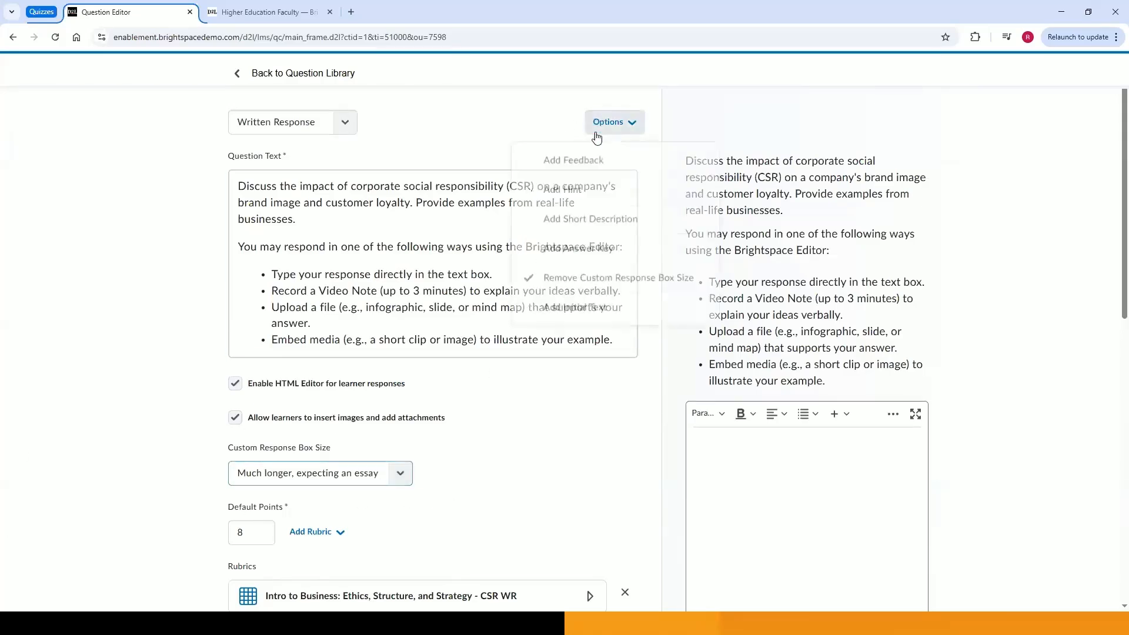
left_click(570, 282)
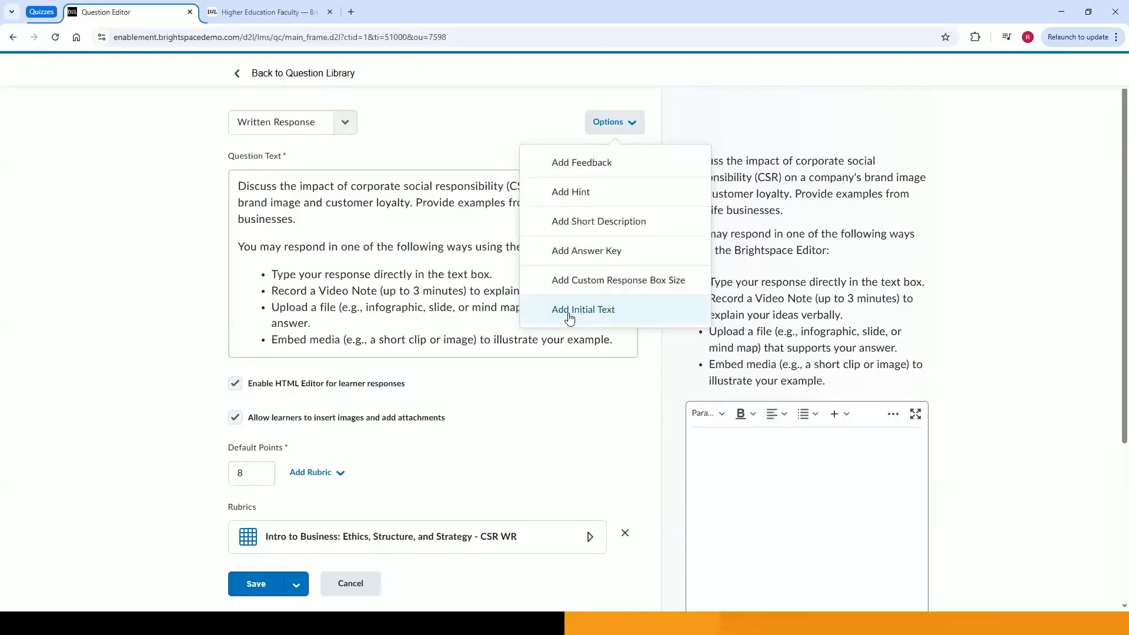
left_click(331, 202)
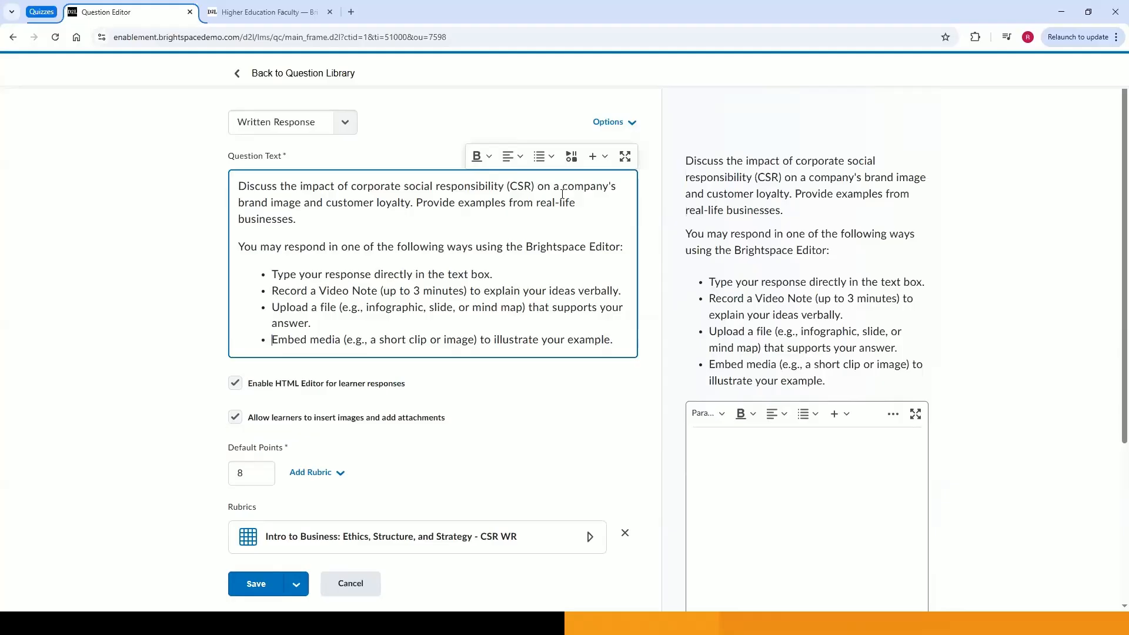
left_click(625, 122)
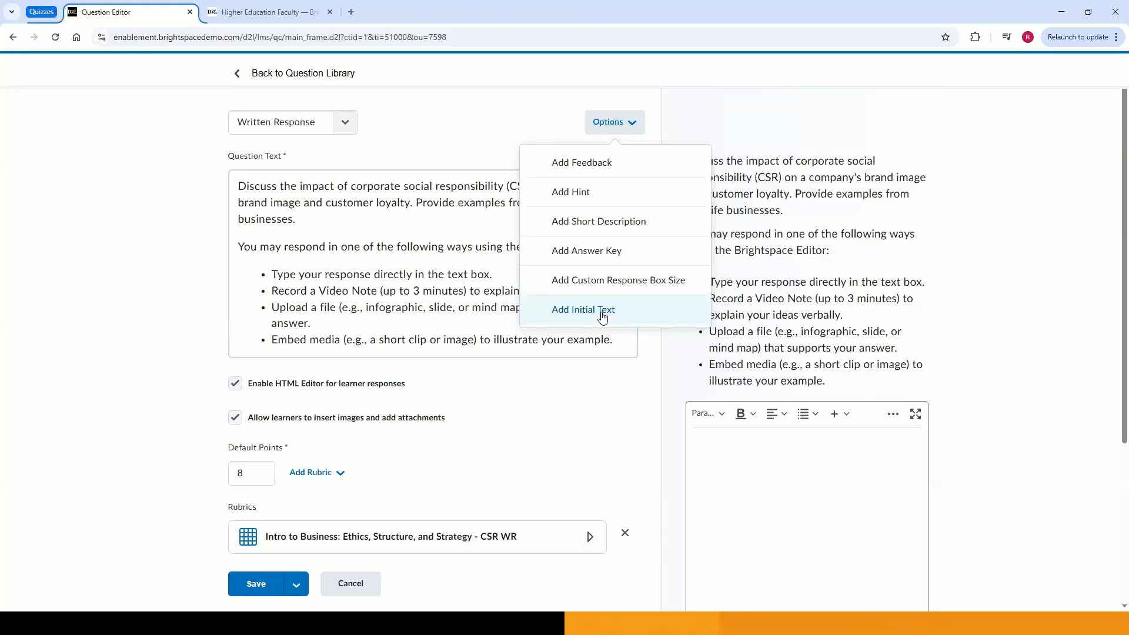
left_click(599, 394)
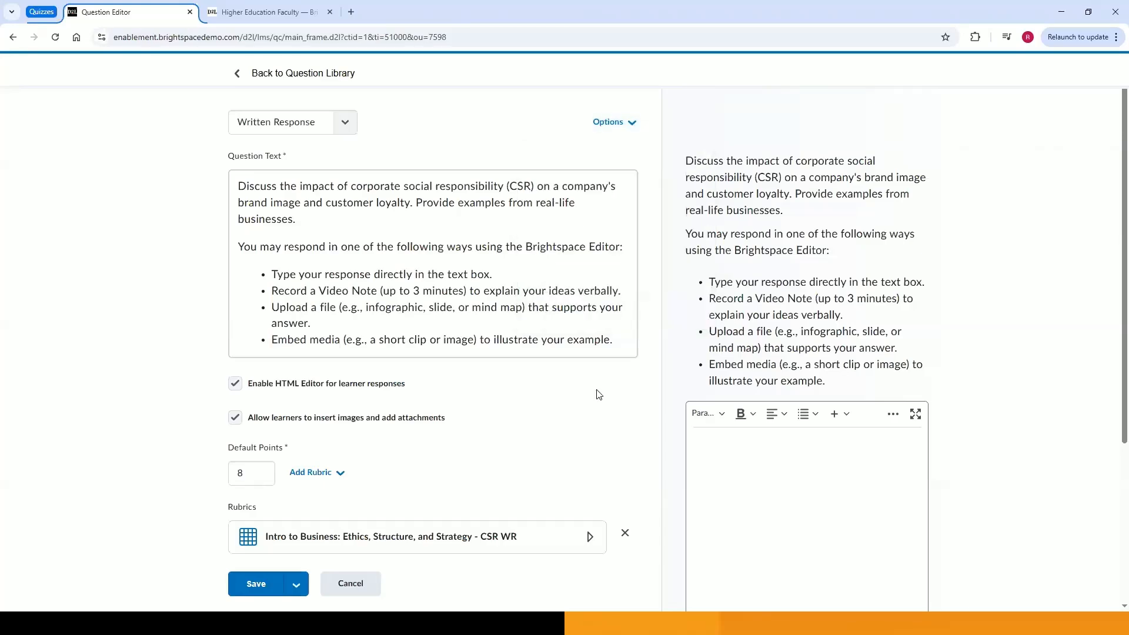
Save the Written Response question, check it in the Unit_1 question list, and finish editing questions
scroll(599, 394, "down", 2)
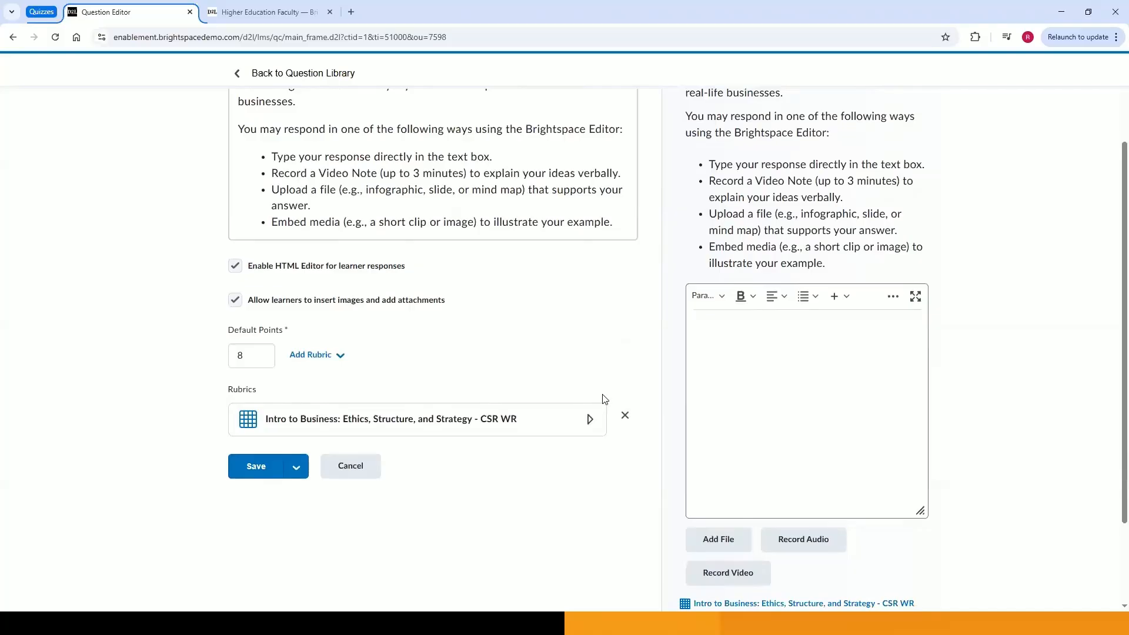
left_click(262, 474)
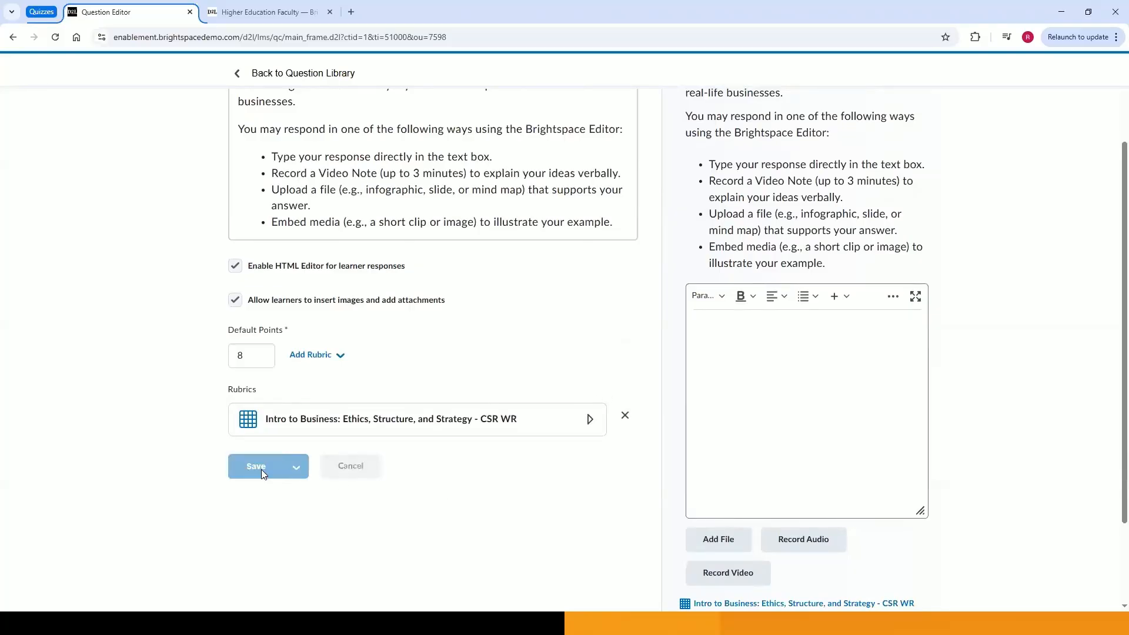
scroll(774, 395, "down", 5)
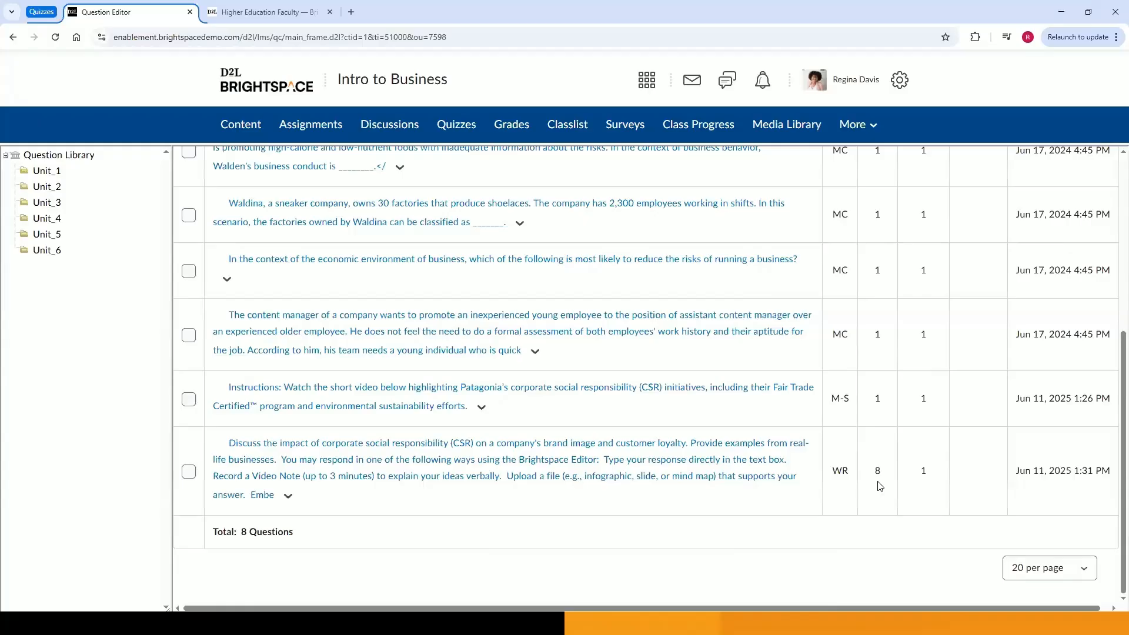
scroll(879, 482, "up", 5)
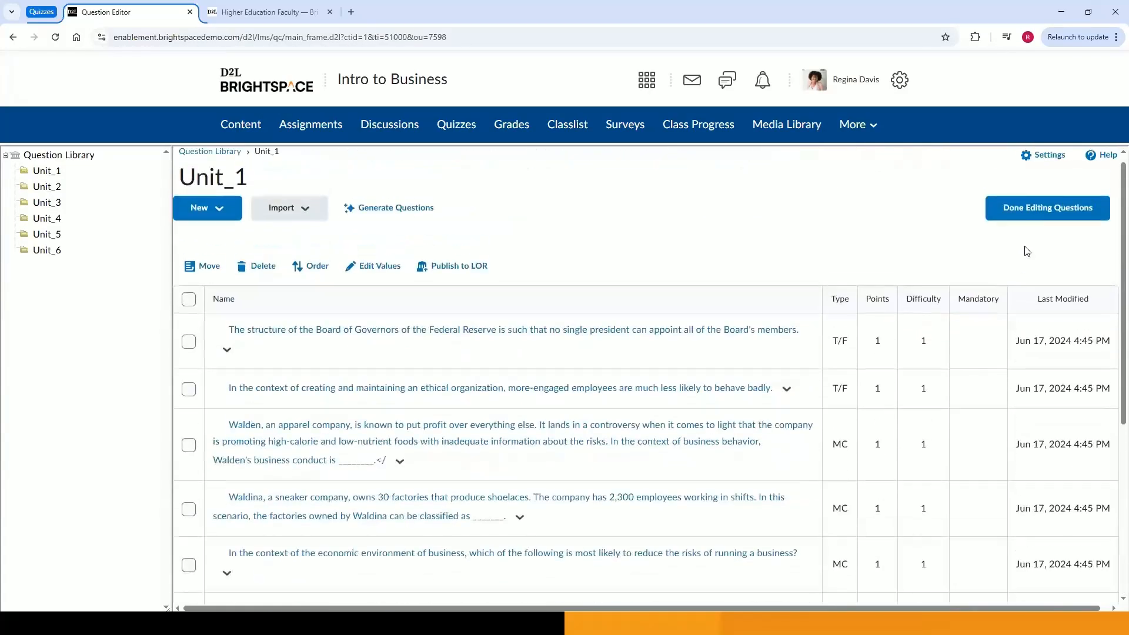
left_click(1040, 212)
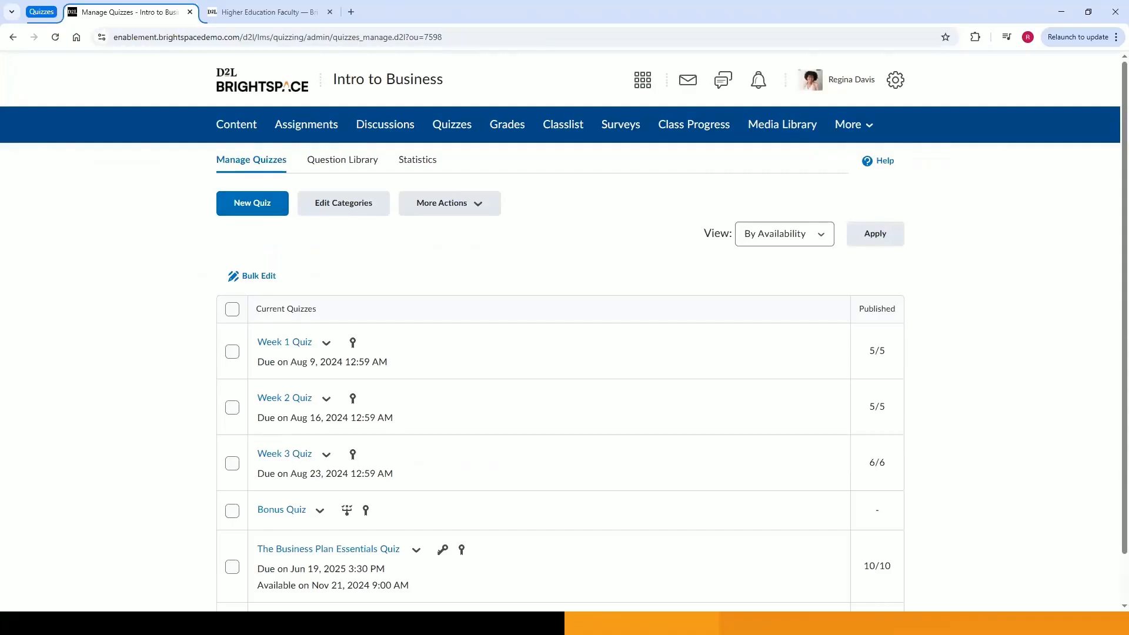
Create a new quiz titled "Intro to Business: Ethics, Structure, and Strategy"
left_click(265, 211)
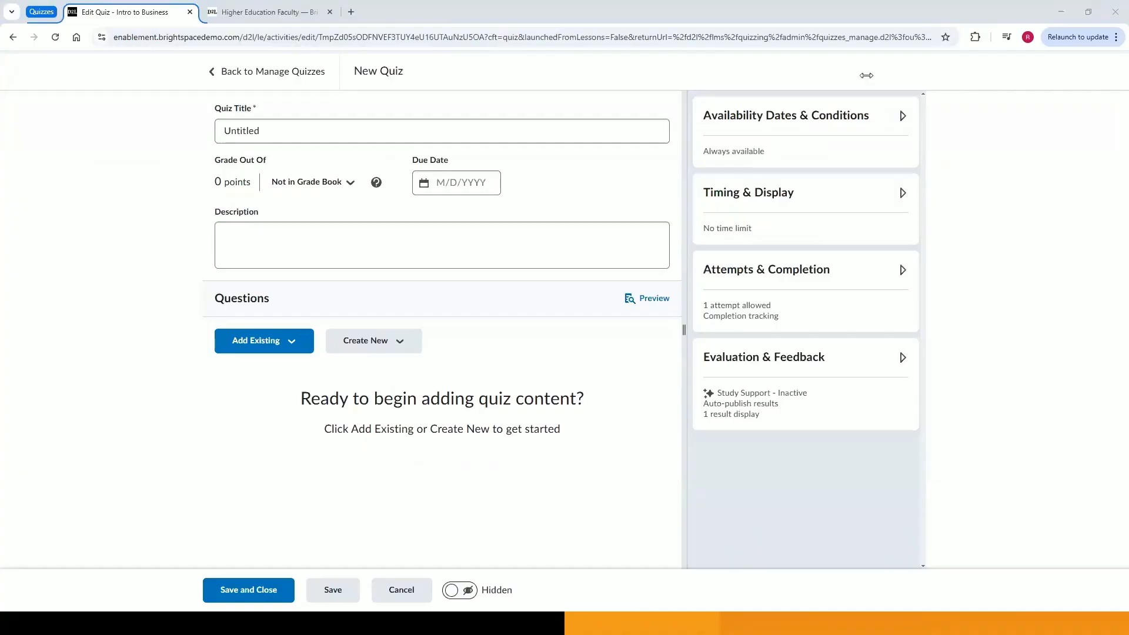
triple_click(370, 136)
type("Intro to Business: Ethics, Structure, and Strategy")
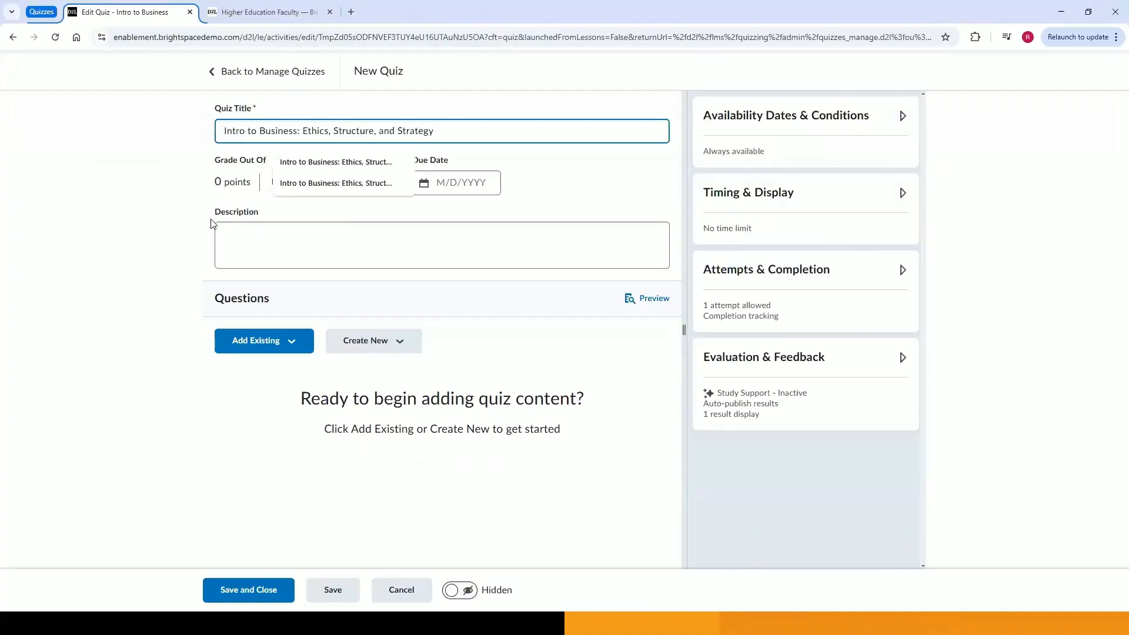
left_click(149, 213)
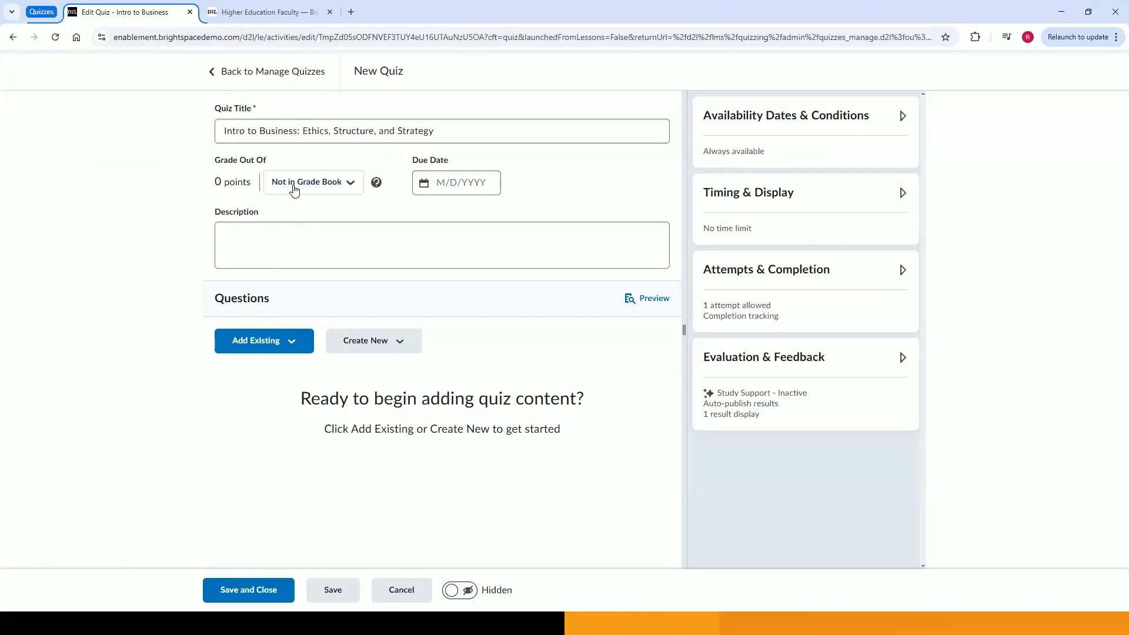
Add the quiz to the grade book and set its grade out of 12 points
left_click(303, 187)
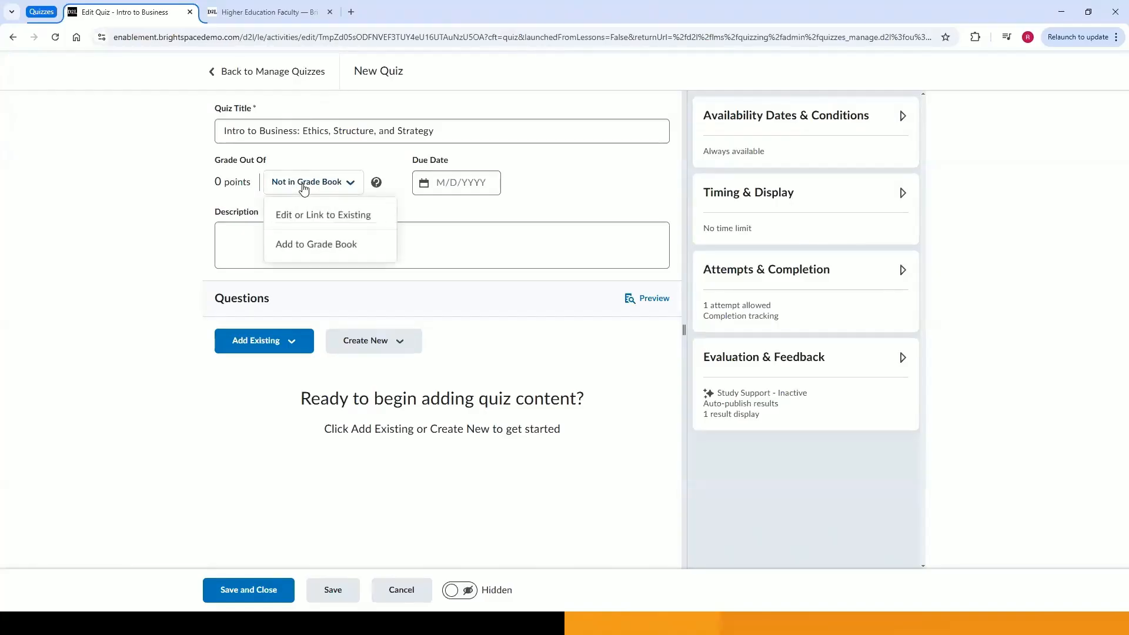
left_click(295, 255)
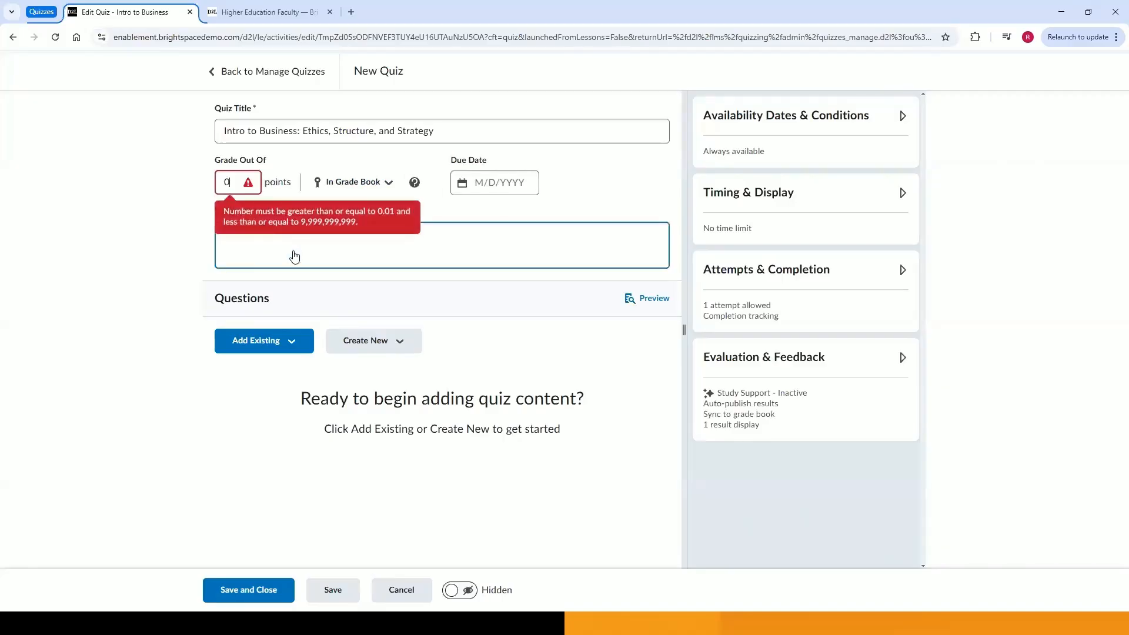
double_click(228, 184)
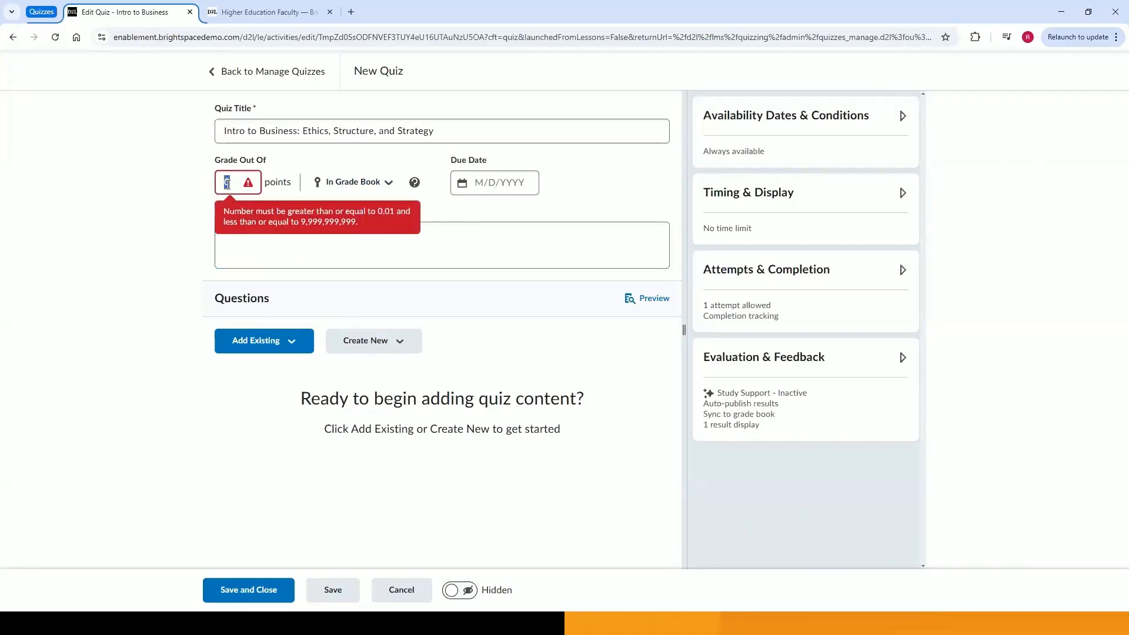
type("12")
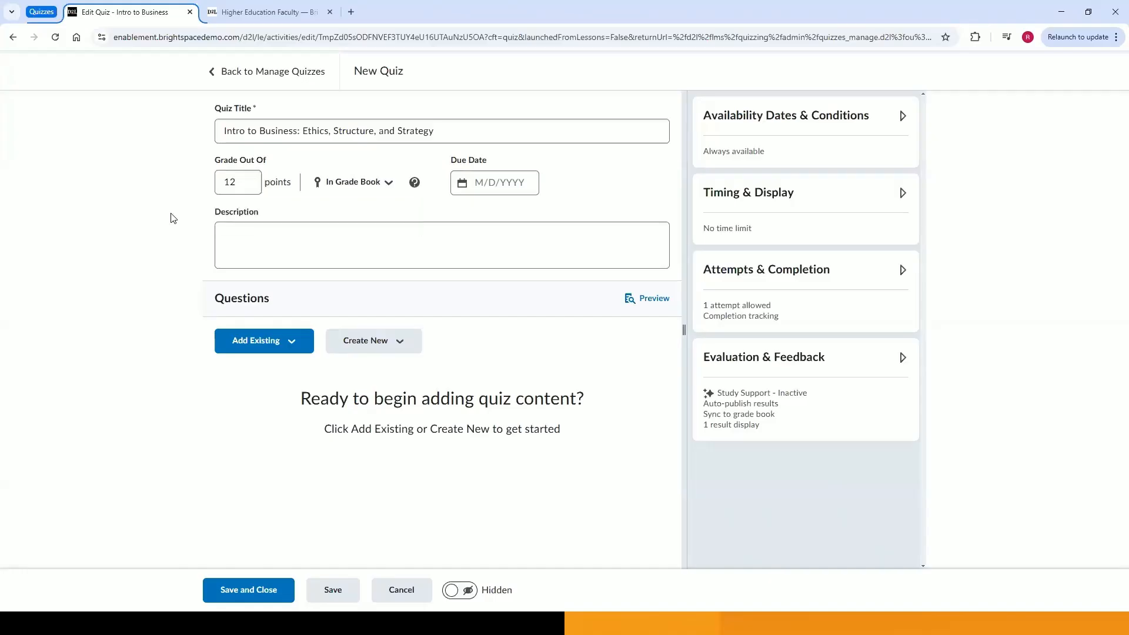
Review the quiz's grade book link settings and accept creating and linking to a new grade item
left_click(353, 185)
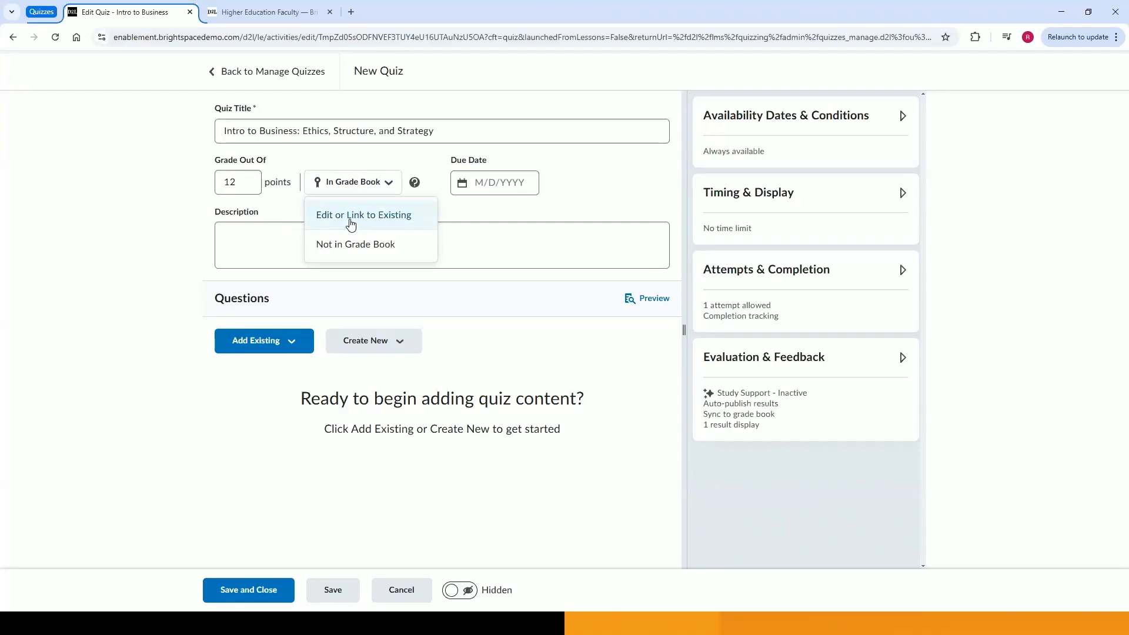
left_click(351, 222)
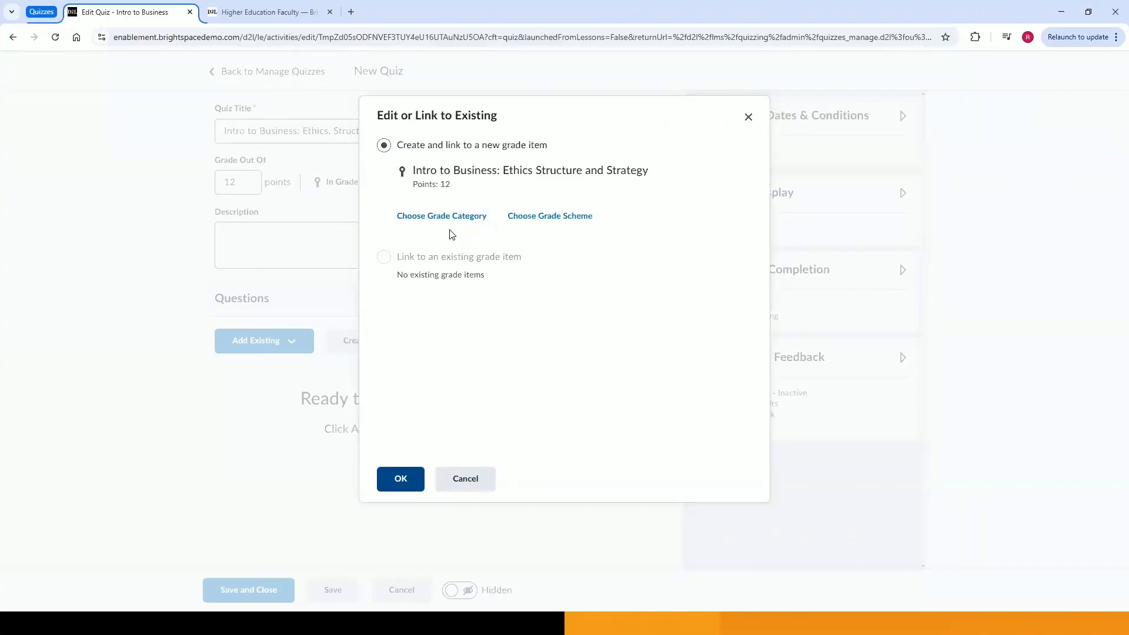
left_click(398, 482)
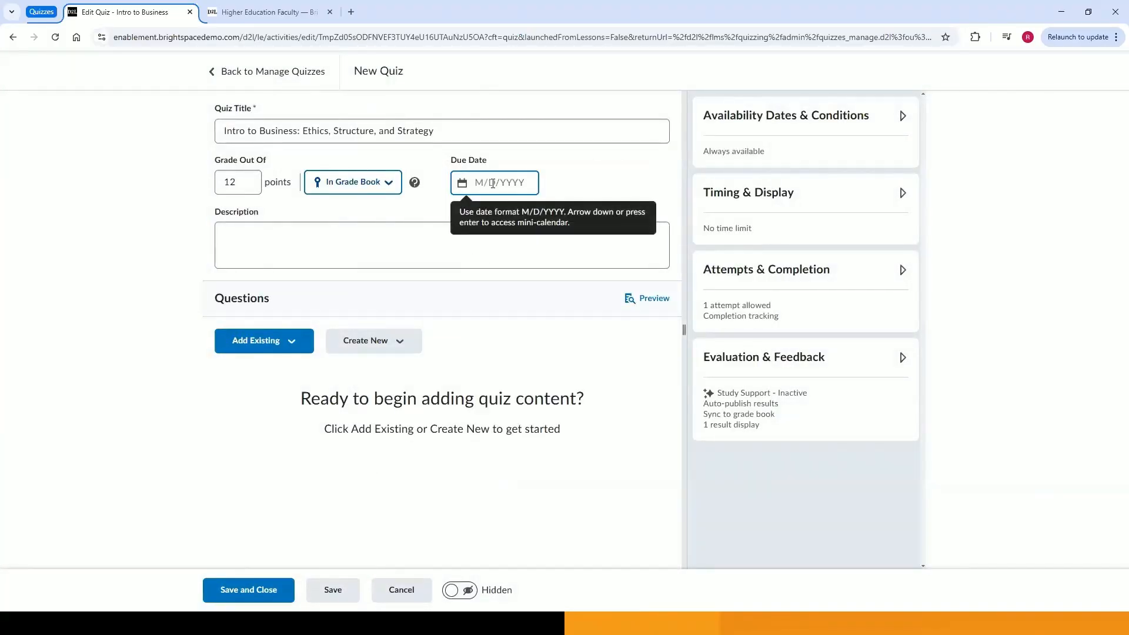
Set the quiz's due date to 6/25/2025 at 4:00 PM
left_click(493, 183)
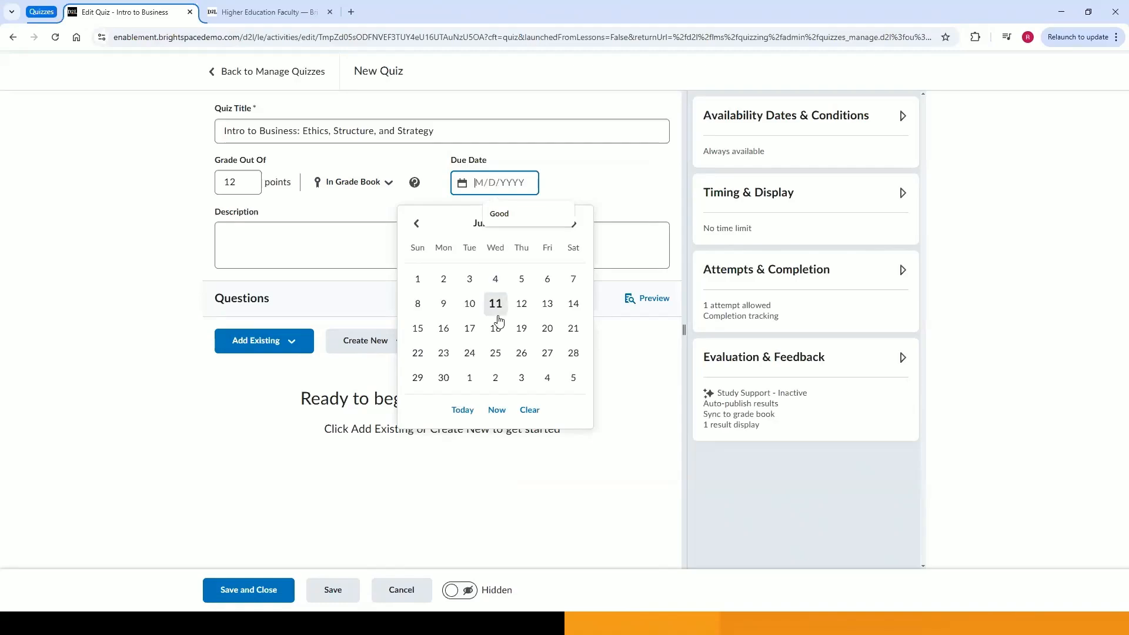
left_click(495, 353)
left_click(573, 182)
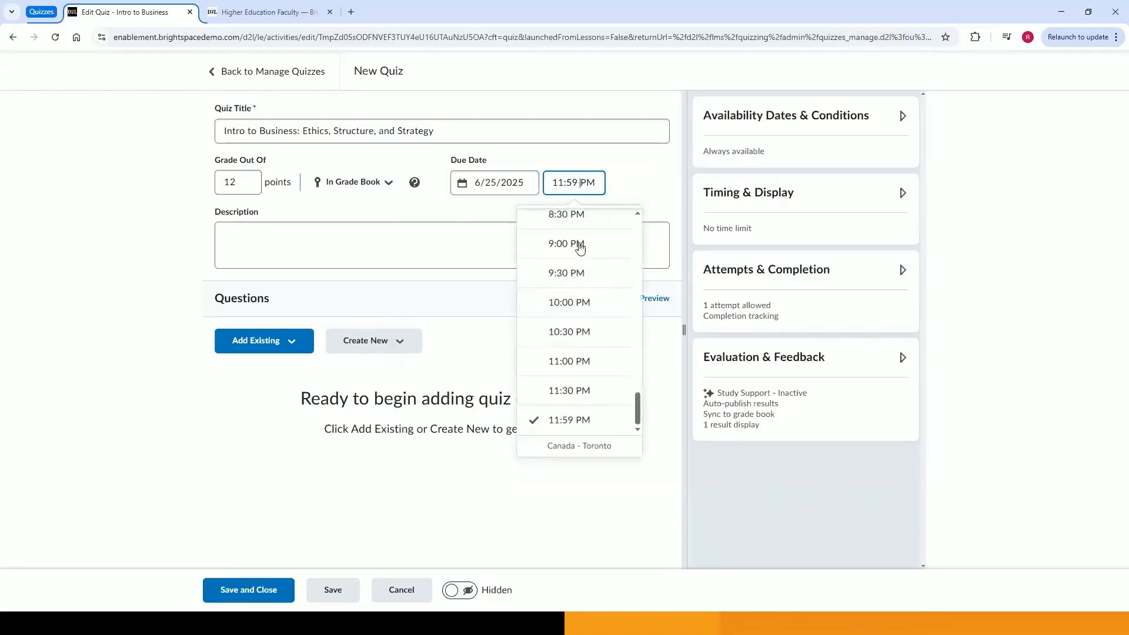
scroll(576, 312, "up", 3)
scroll(576, 312, "up", 3)
left_click(576, 310)
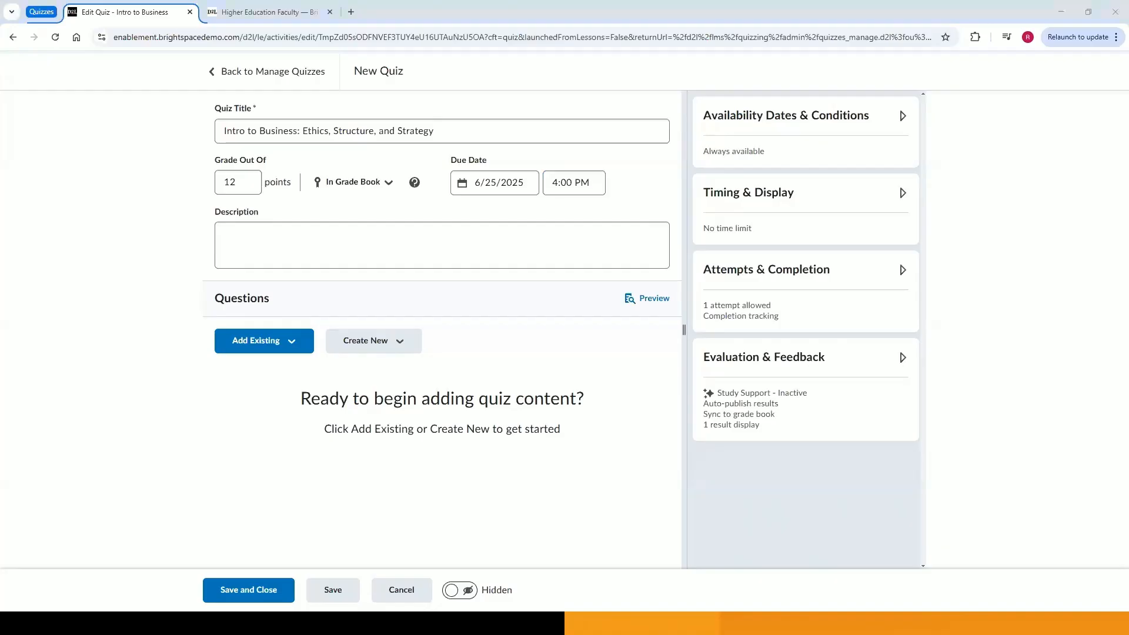
Enter a quiz description covering business ethics, organizational structure, strategic decision-making and corporate social responsibility (CSR), applied through real-world scenarios and ethical dilemmas
left_click(435, 246)
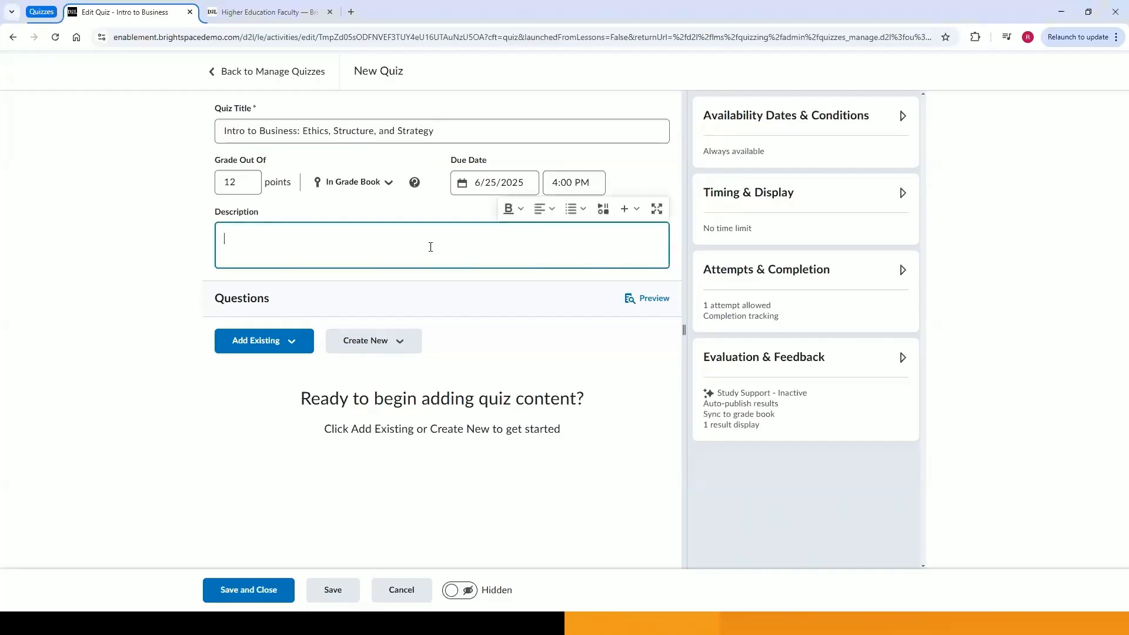
type("This quiz explores core concepts in business ethics, organizational structure, strategic decision-making, and corporate social responsibility (CSR). You'll apply your understanding through real-world scenarios and ethical dilemmas relevant to modern business environments.")
left_click(149, 304)
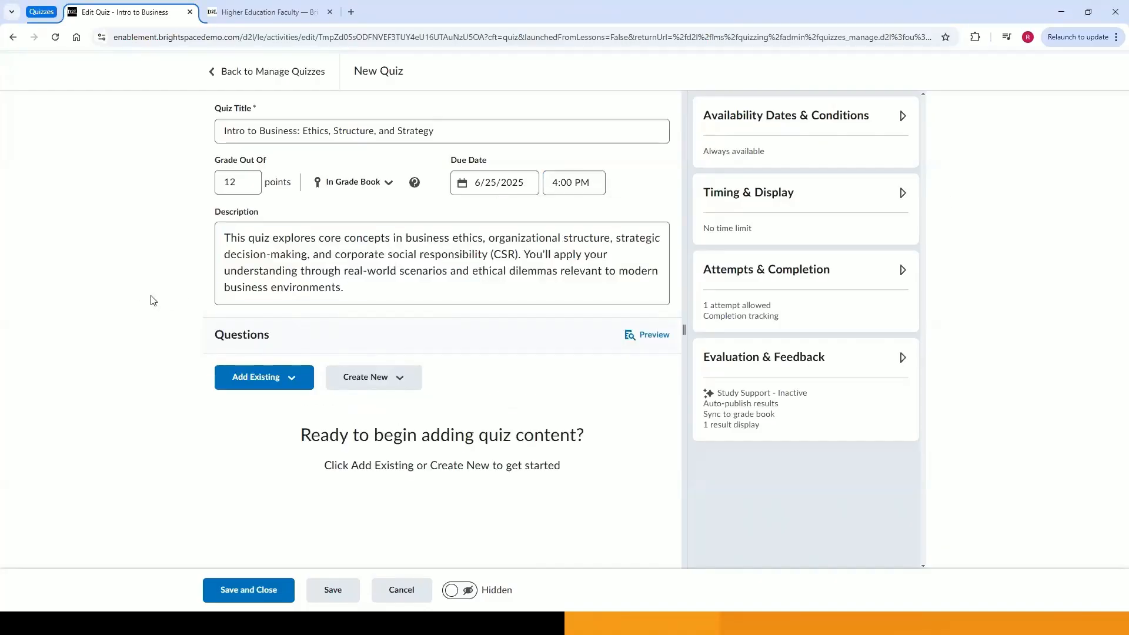
left_click(360, 291)
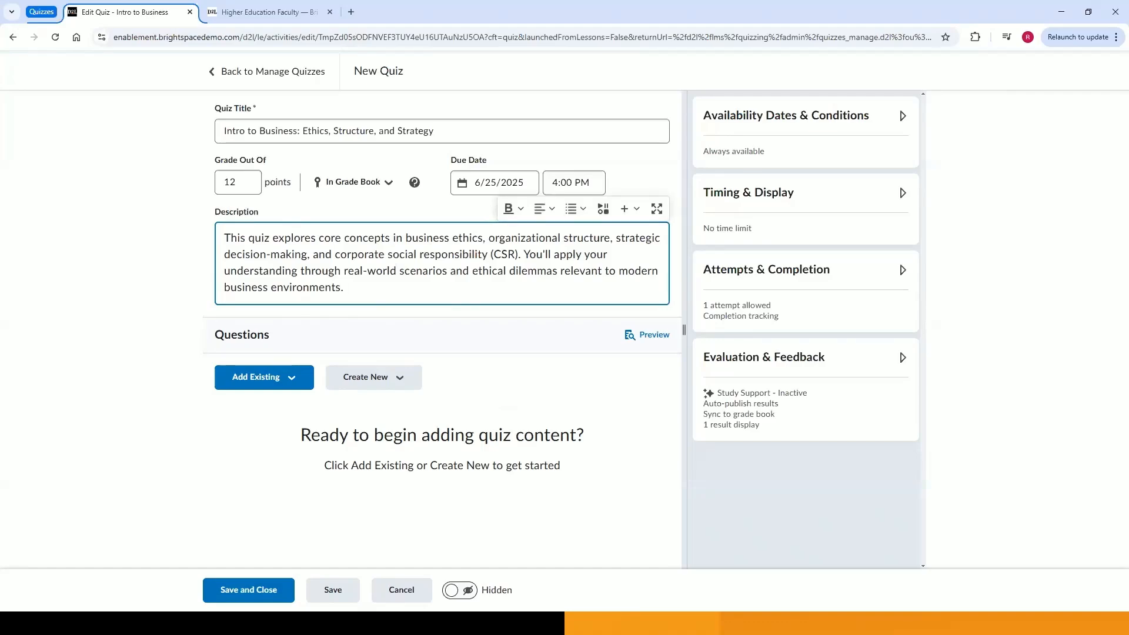
left_click(178, 320)
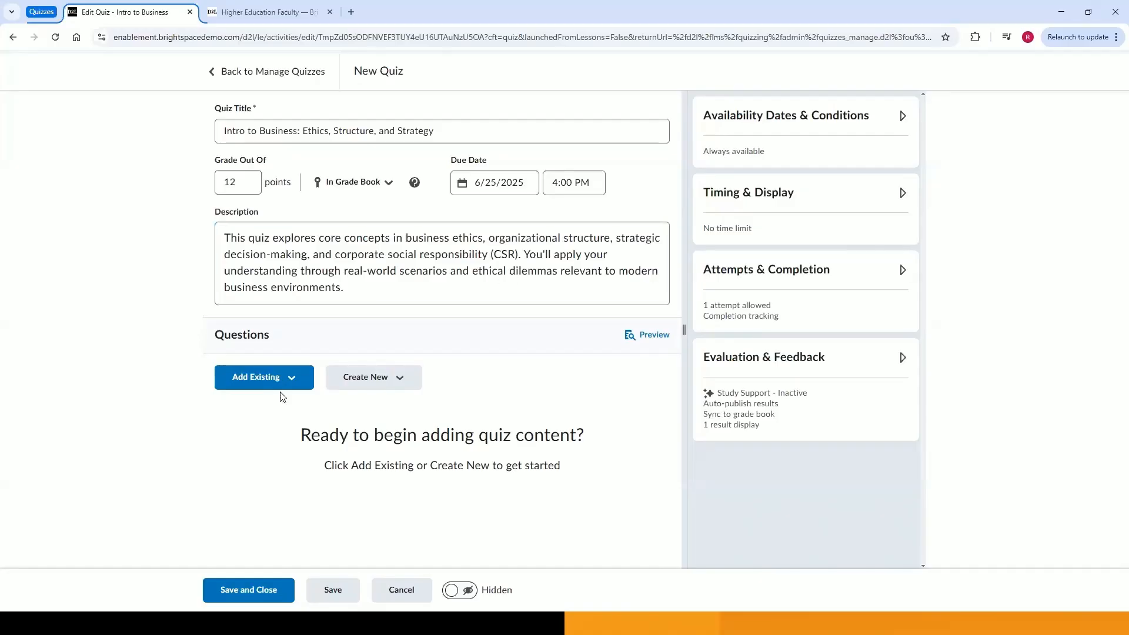
Start a new question pool titled "Unit 1: Core Concepts" with 3 questions to select
left_click(403, 383)
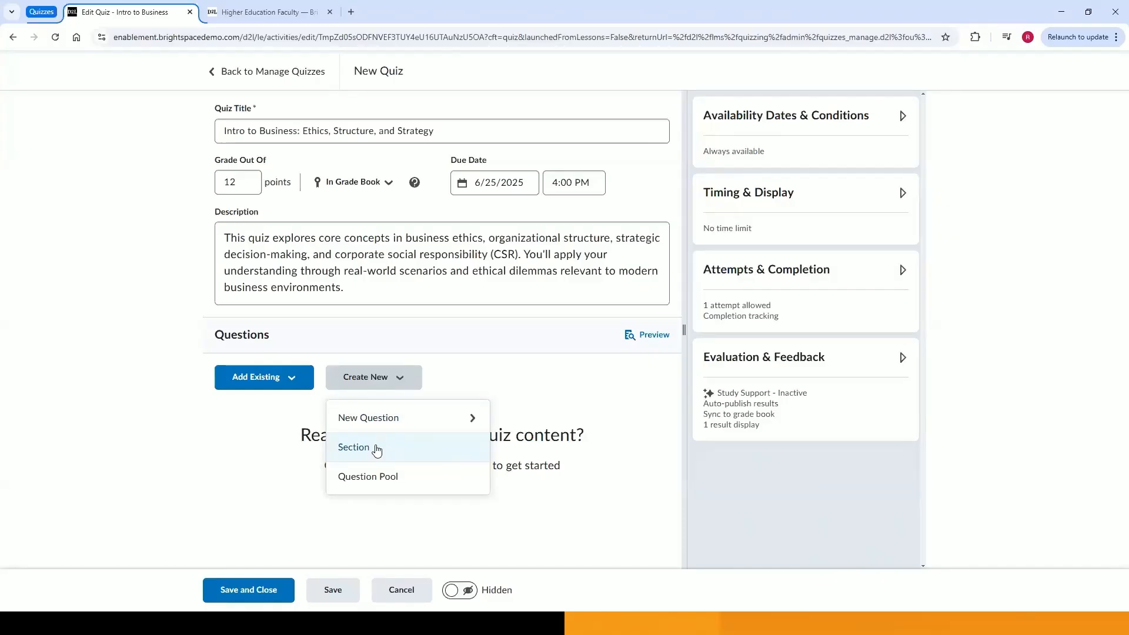
left_click(364, 485)
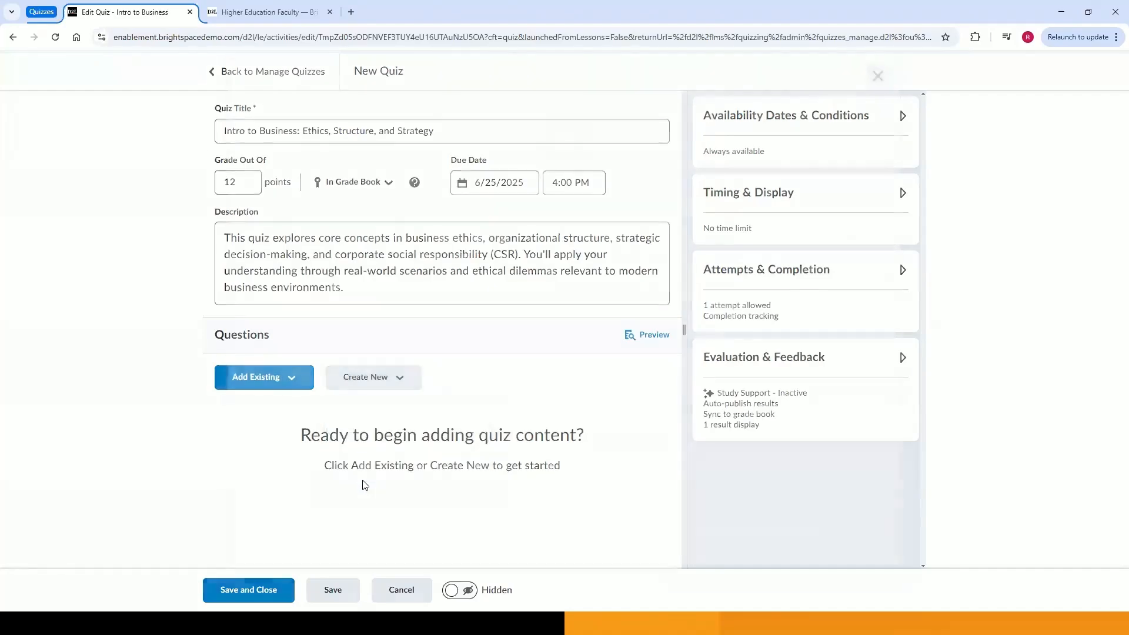
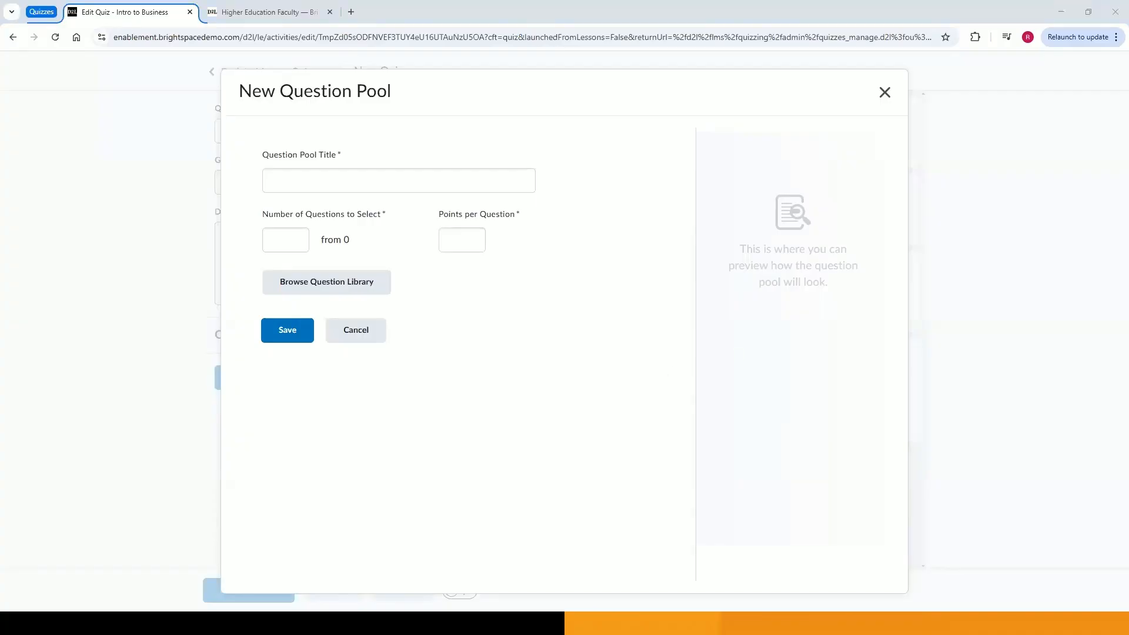
left_click(365, 181)
type("Unit 1: Core Concepts")
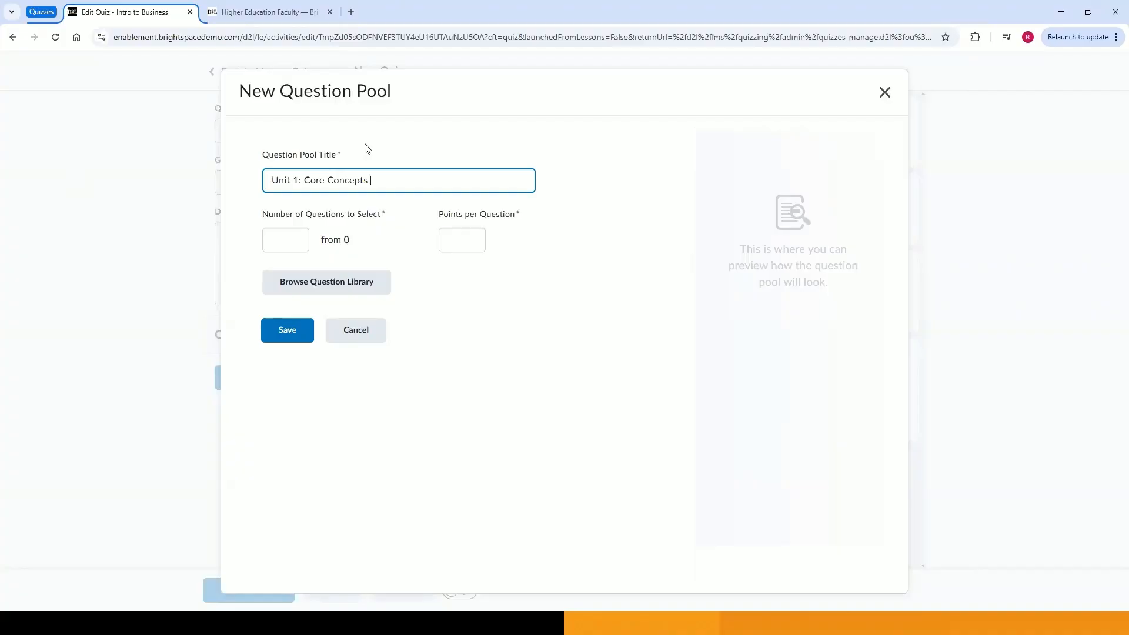
left_click(304, 238)
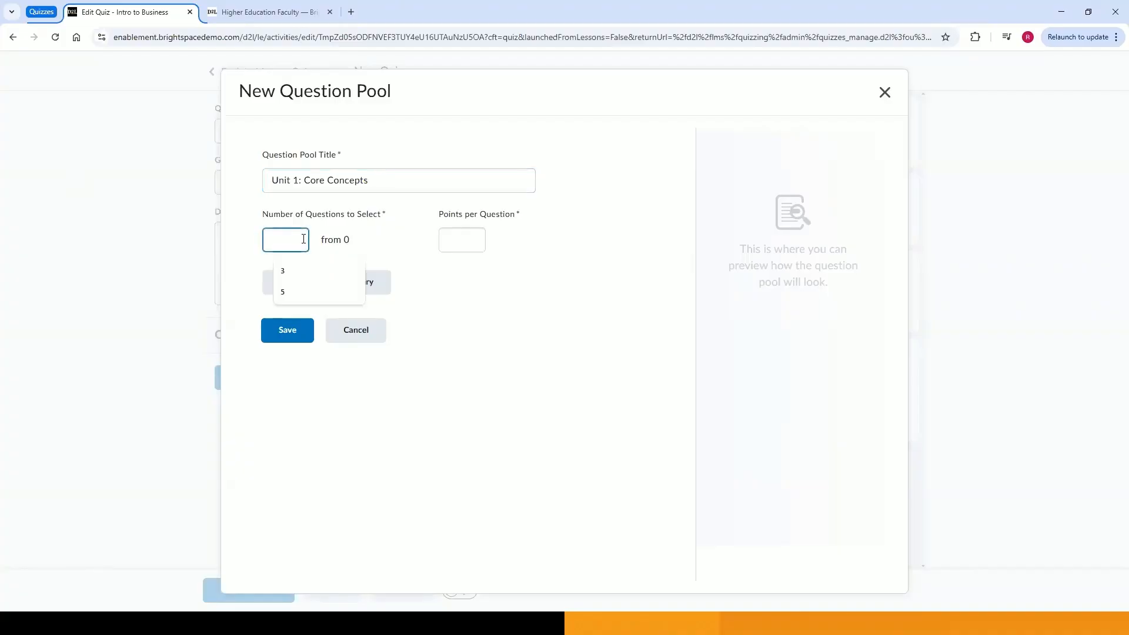
type("3")
left_click(370, 245)
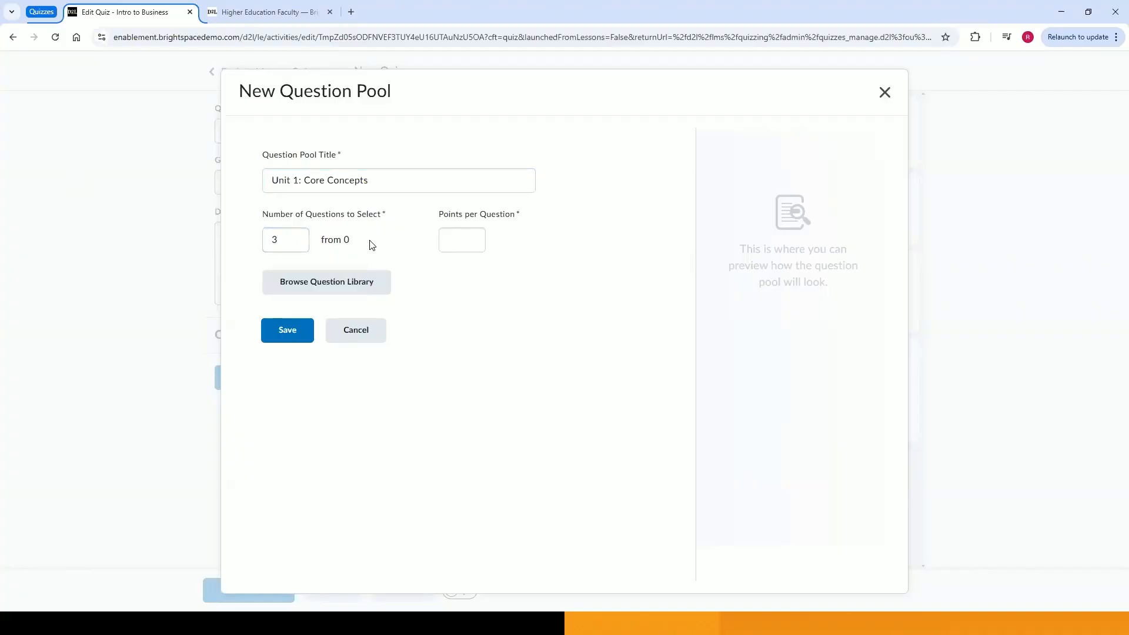
Import all questions of the Unit_1 section from the Question Library into the question pool
left_click(351, 283)
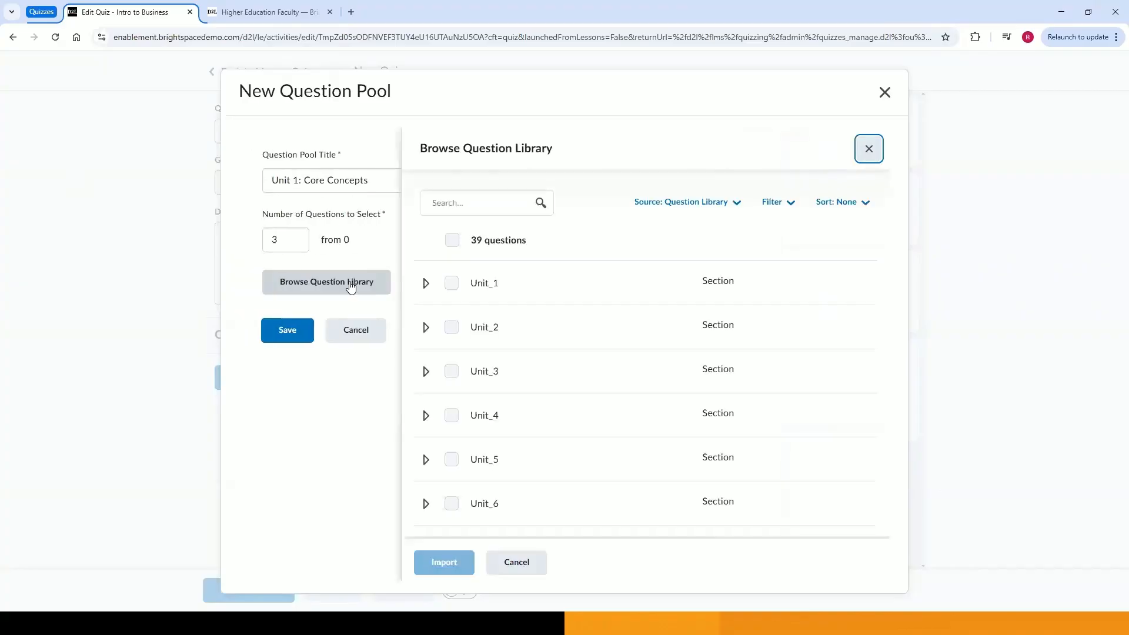
left_click(427, 284)
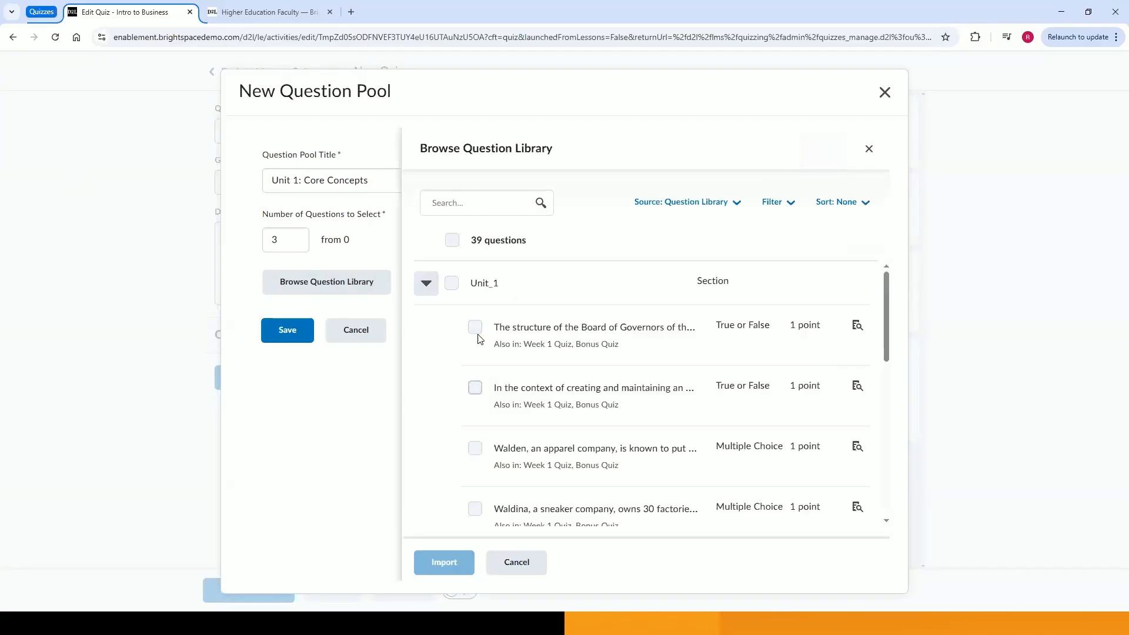
left_click(451, 283)
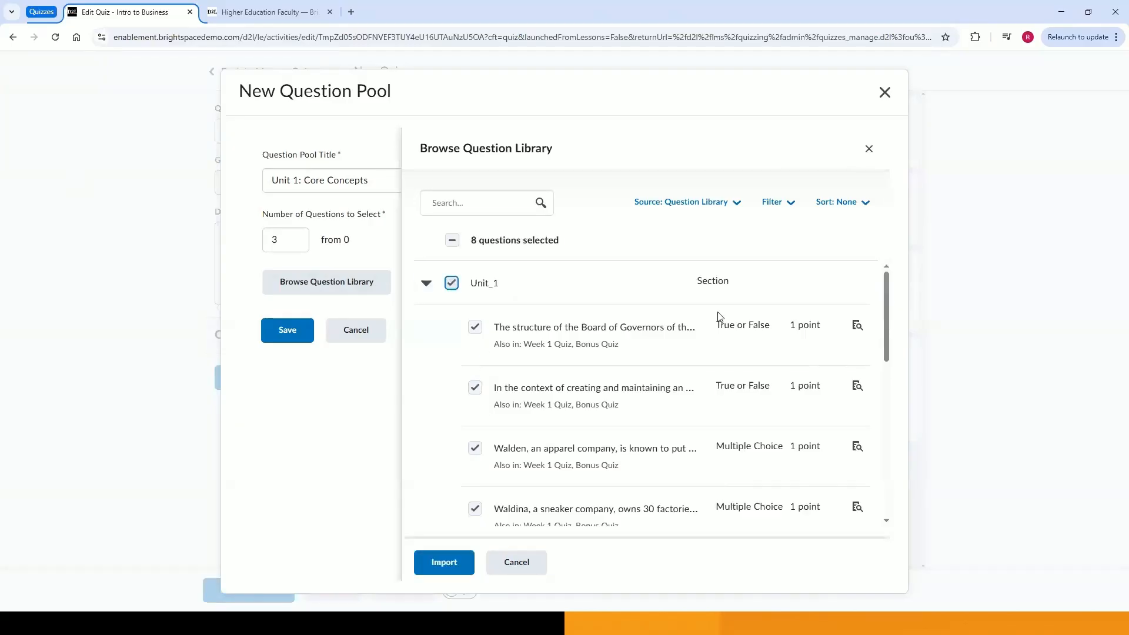
scroll(719, 316, "down", 5)
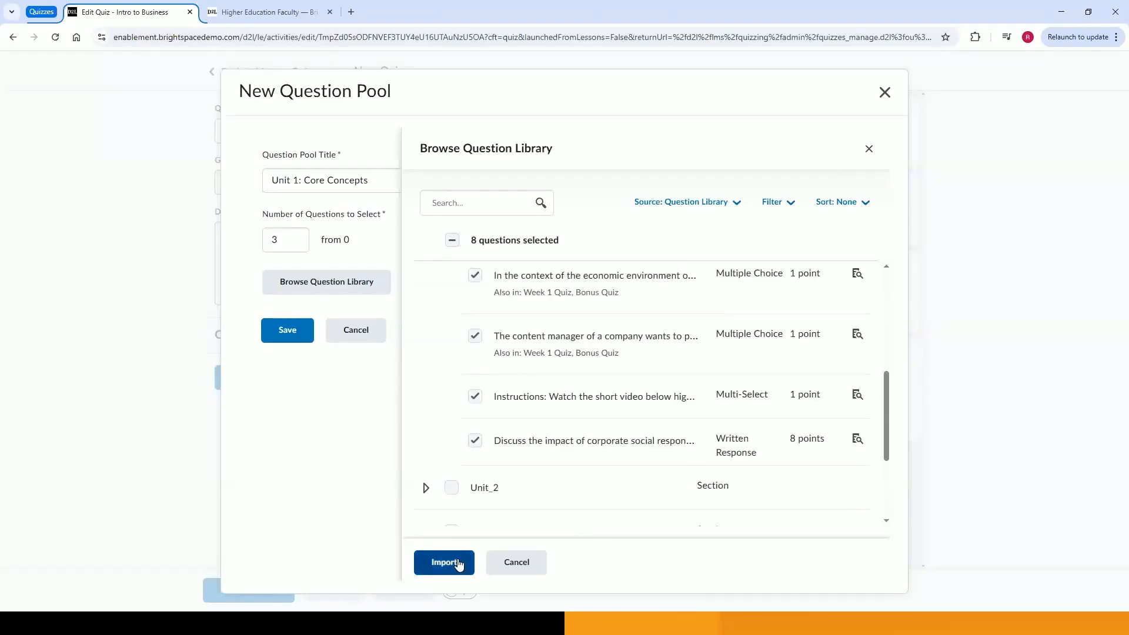
left_click(460, 565)
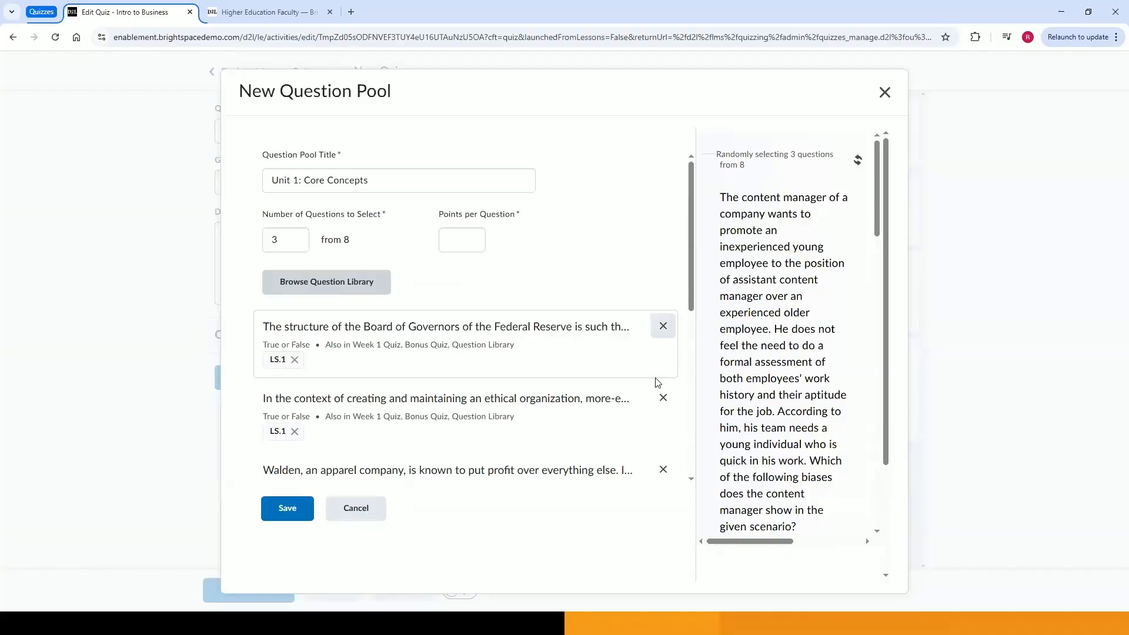
Remove the multi-select video question and the written response question on corporate social responsibility from the pool
scroll(656, 381, "down", 6)
left_click(664, 394)
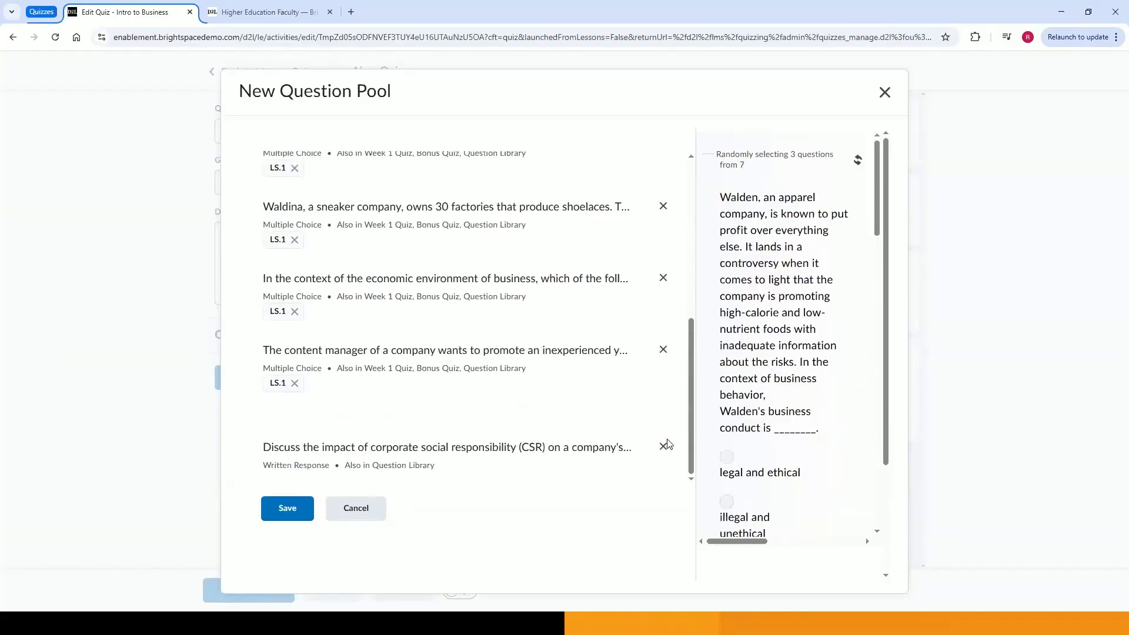
left_click(665, 450)
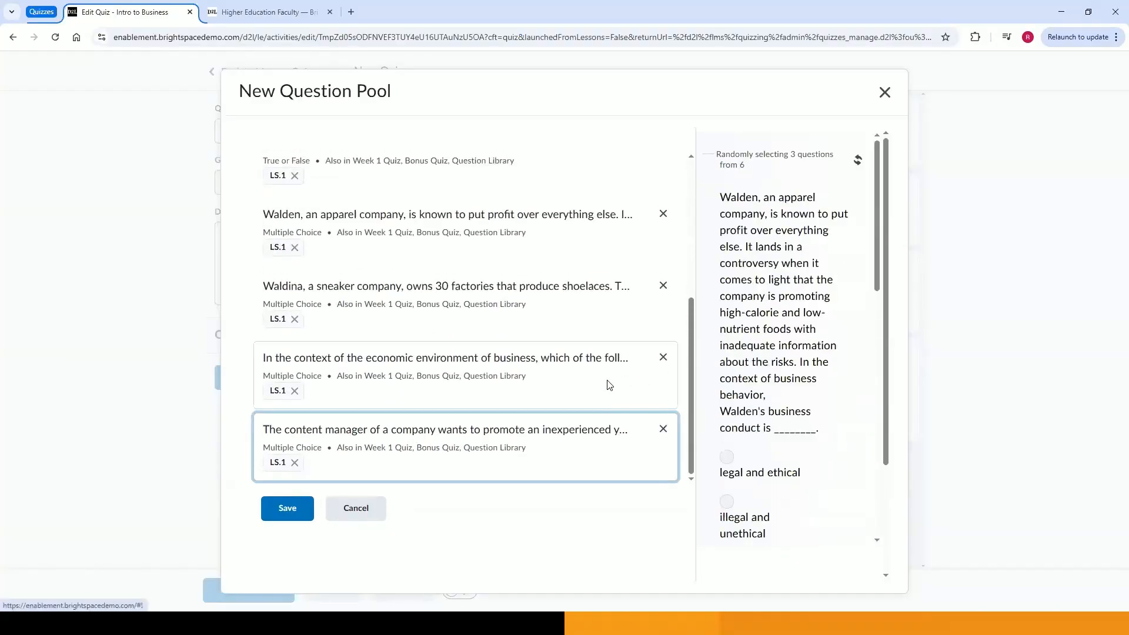
scroll(609, 384, "up", 5)
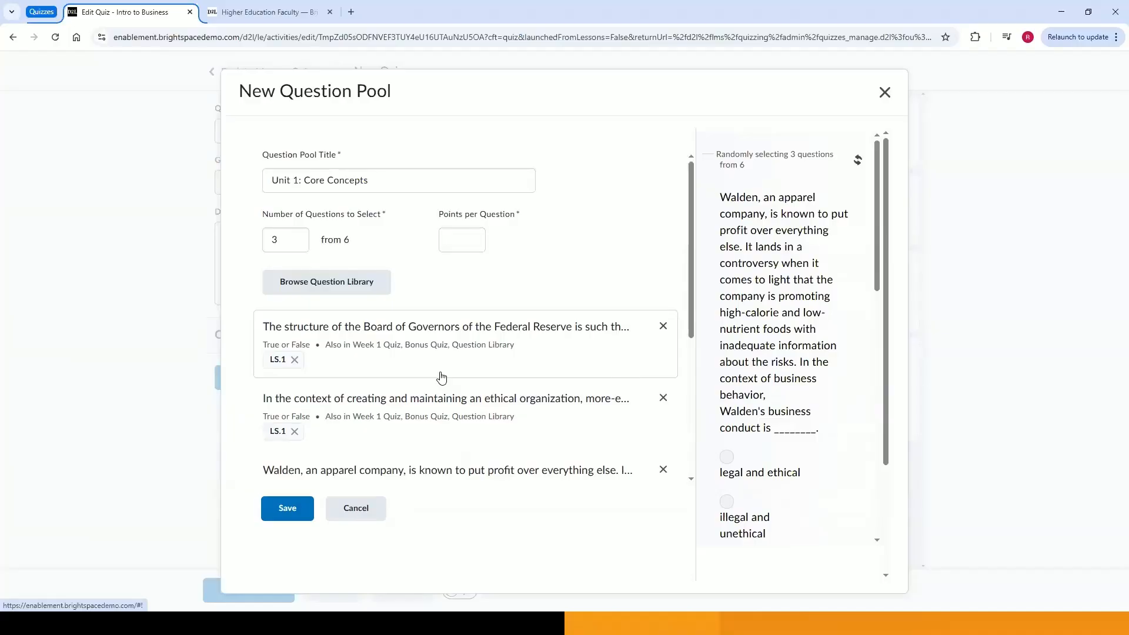
Set the question pool's points per question to 1
left_click(288, 240)
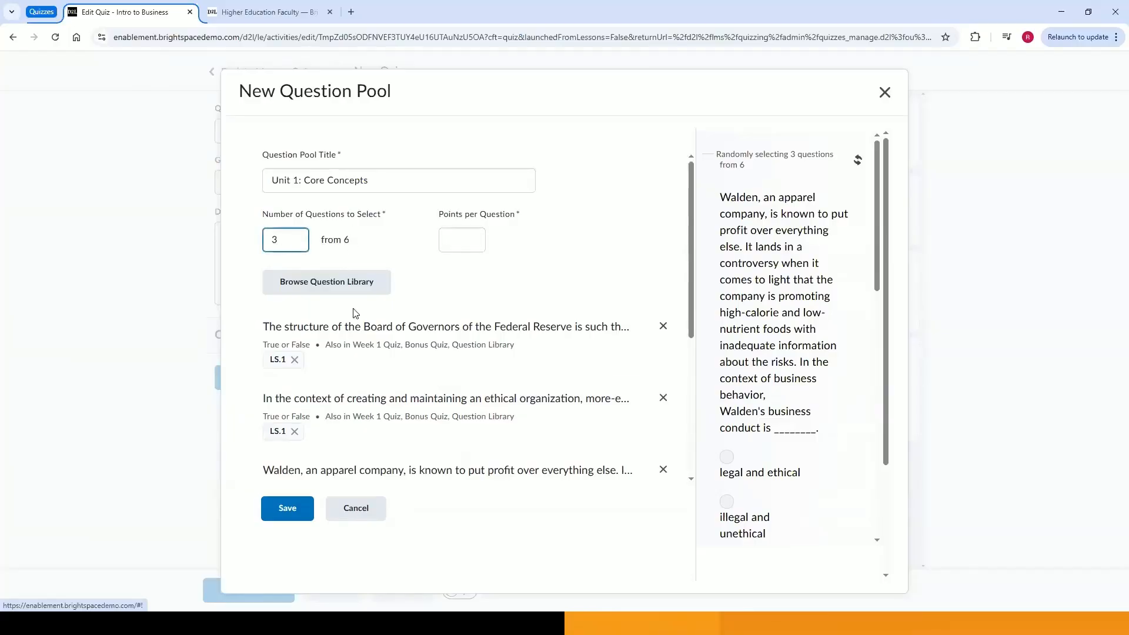
left_click(449, 239)
type("1")
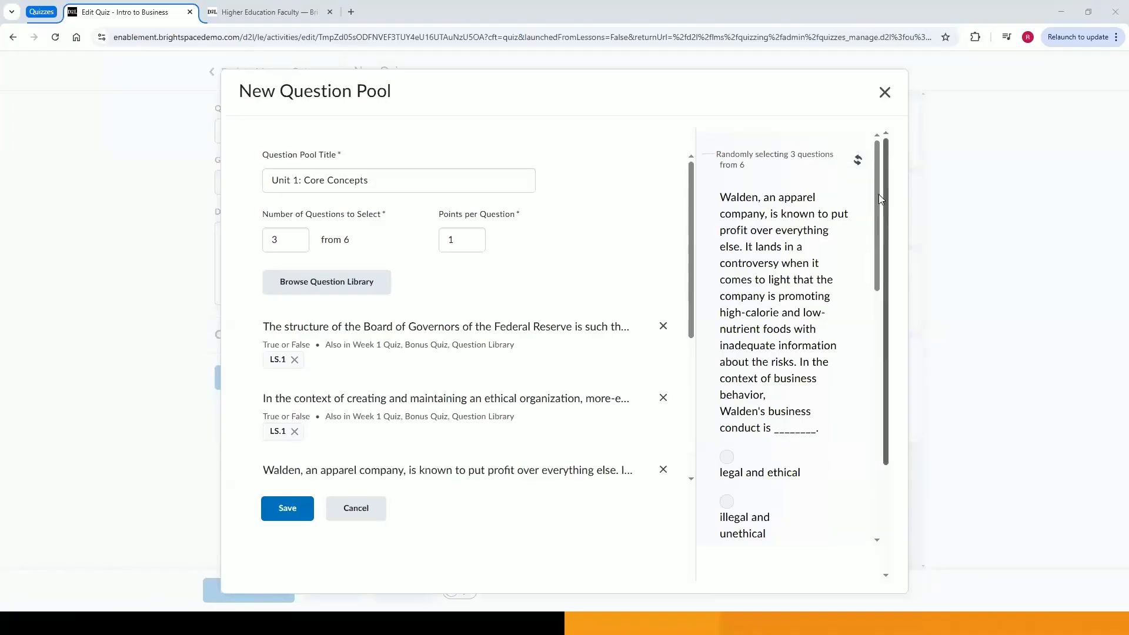
Refresh the pool preview several times to check the random question selection, and save the question pool
left_click_drag(879, 231, 875, 243)
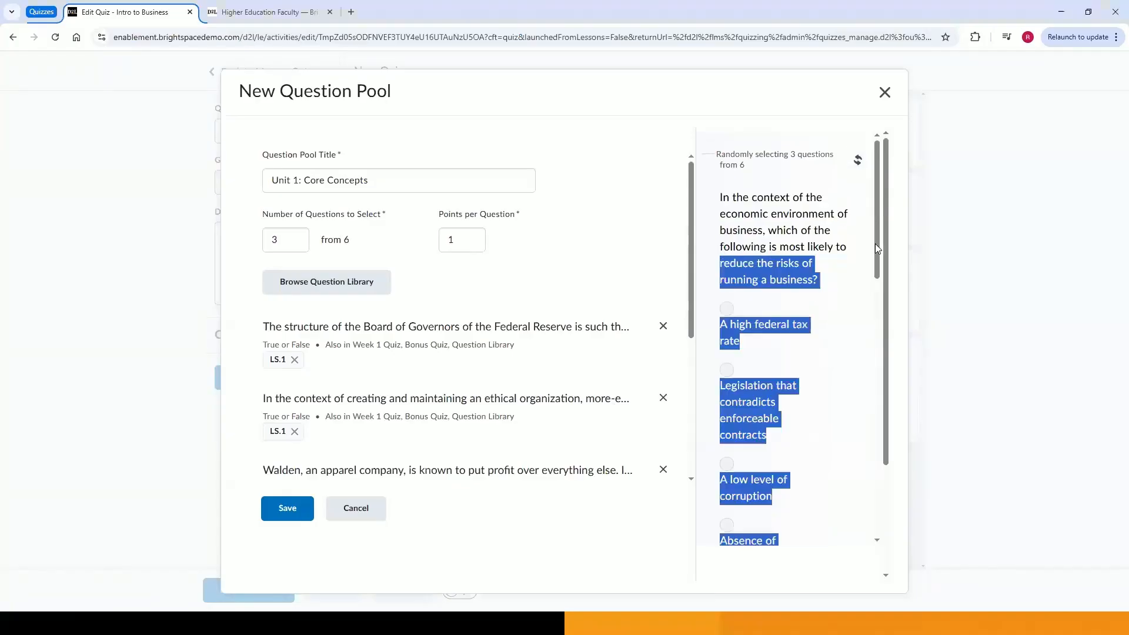
left_click(852, 236)
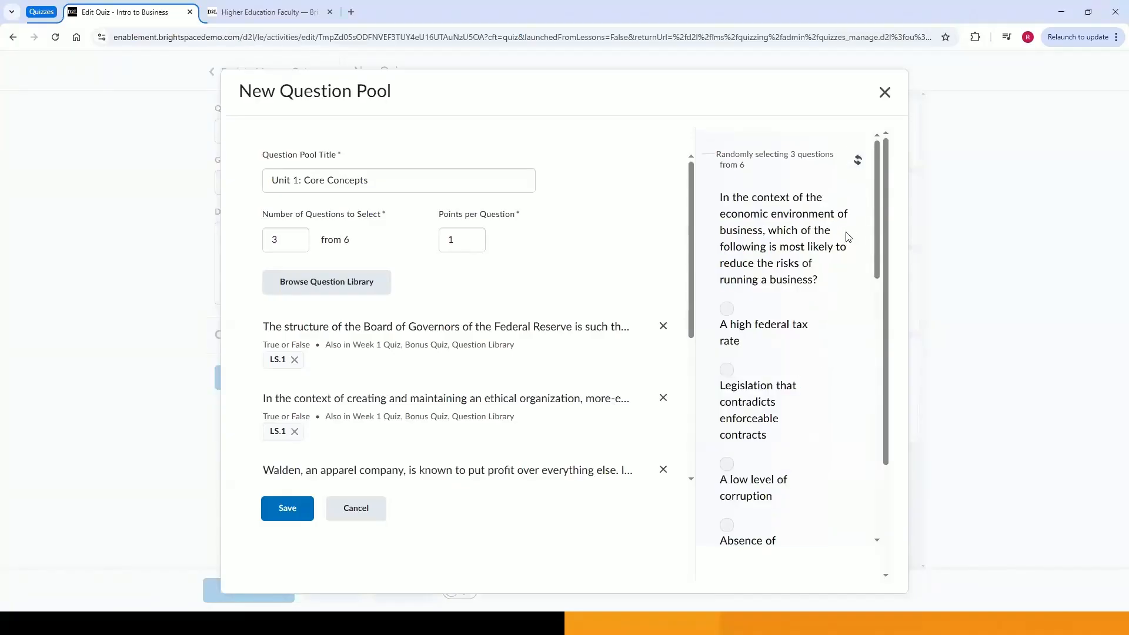
left_click(858, 162)
left_click(859, 164)
left_click(859, 163)
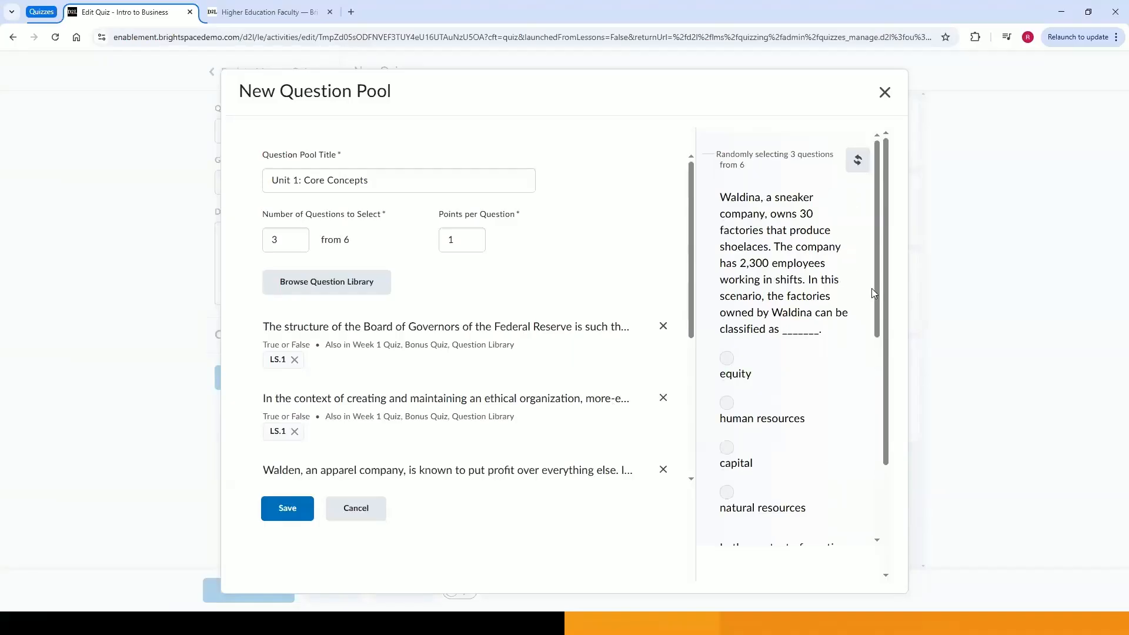
scroll(871, 288, "down", 1)
scroll(872, 292, "up", 1)
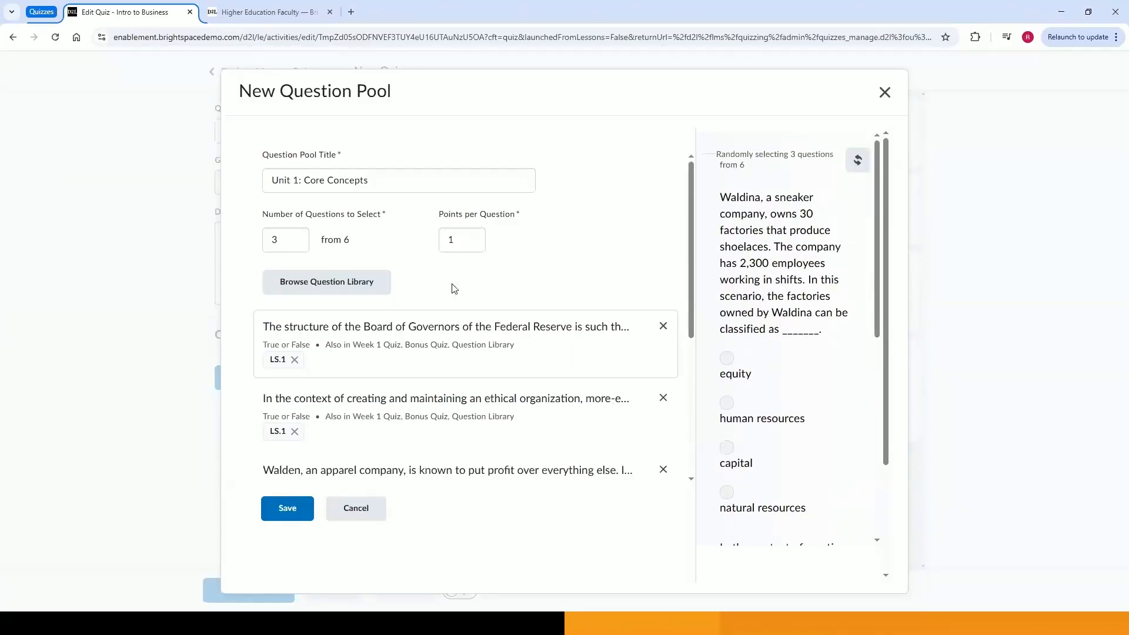
left_click(300, 509)
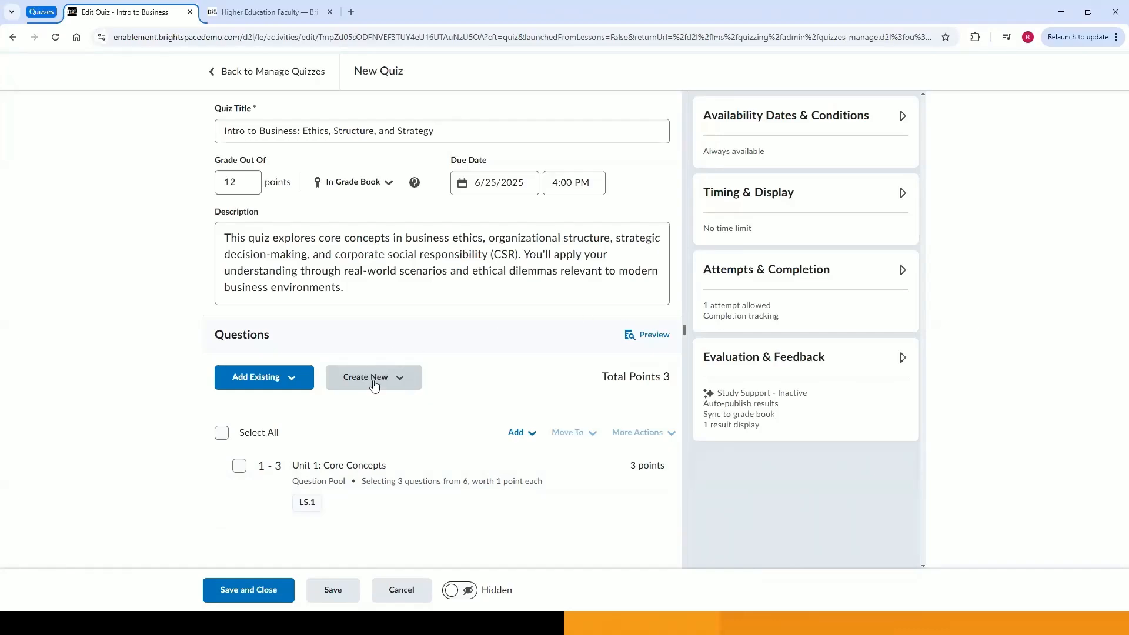
Import Unit_1's Patagonia video multi-select question and CSR written response question from the Question Library into the quiz
left_click(296, 383)
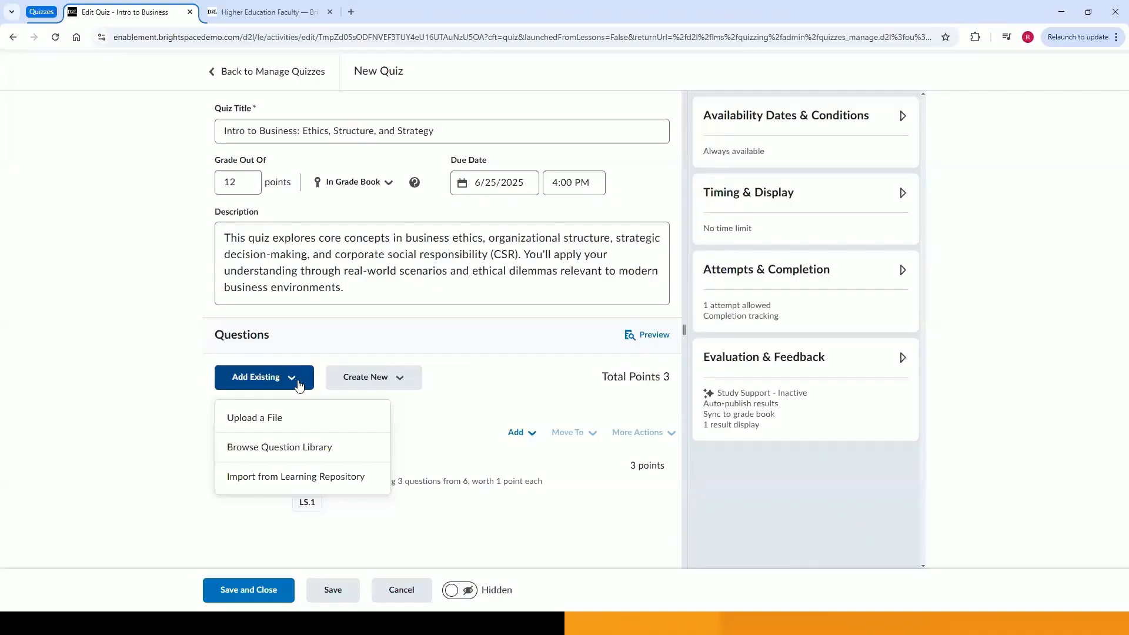
left_click(299, 447)
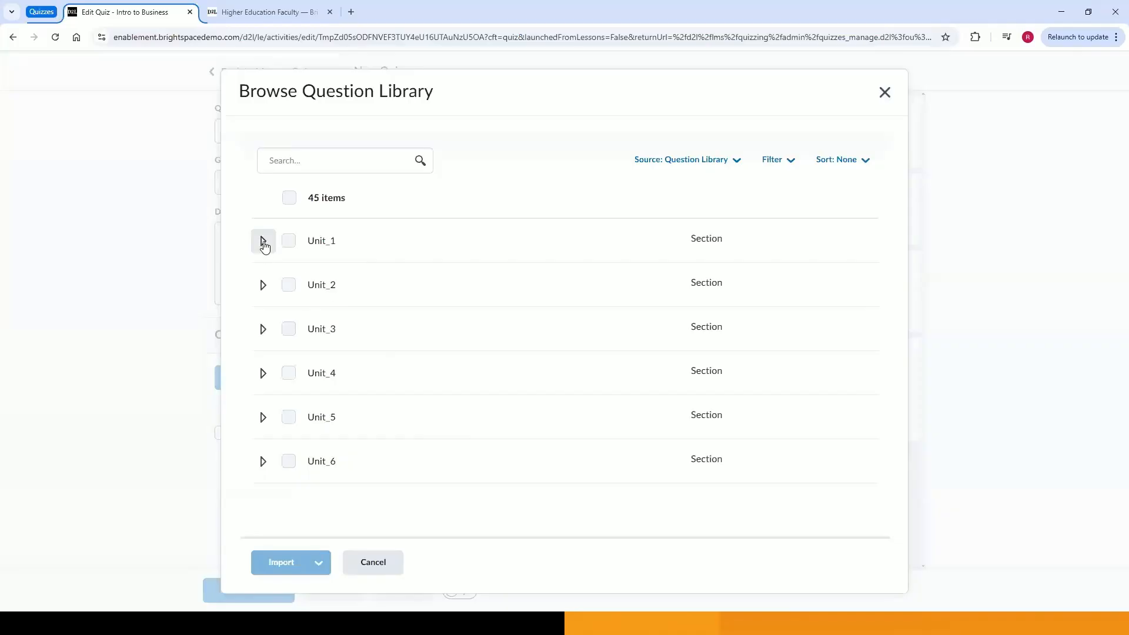
left_click(264, 245)
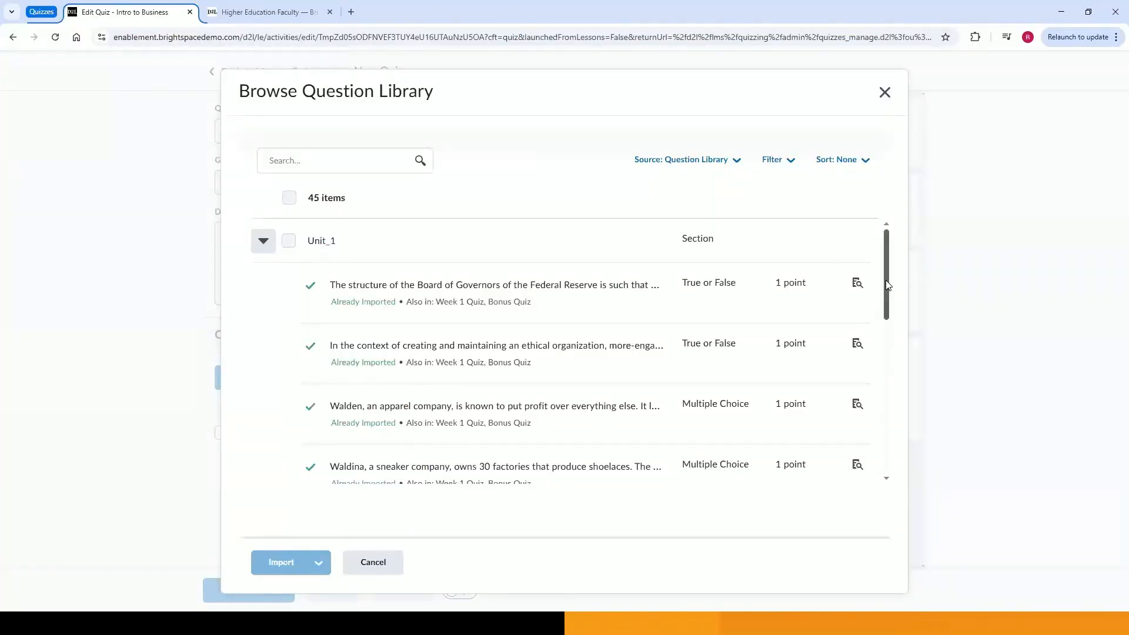
left_click_drag(886, 285, 890, 386)
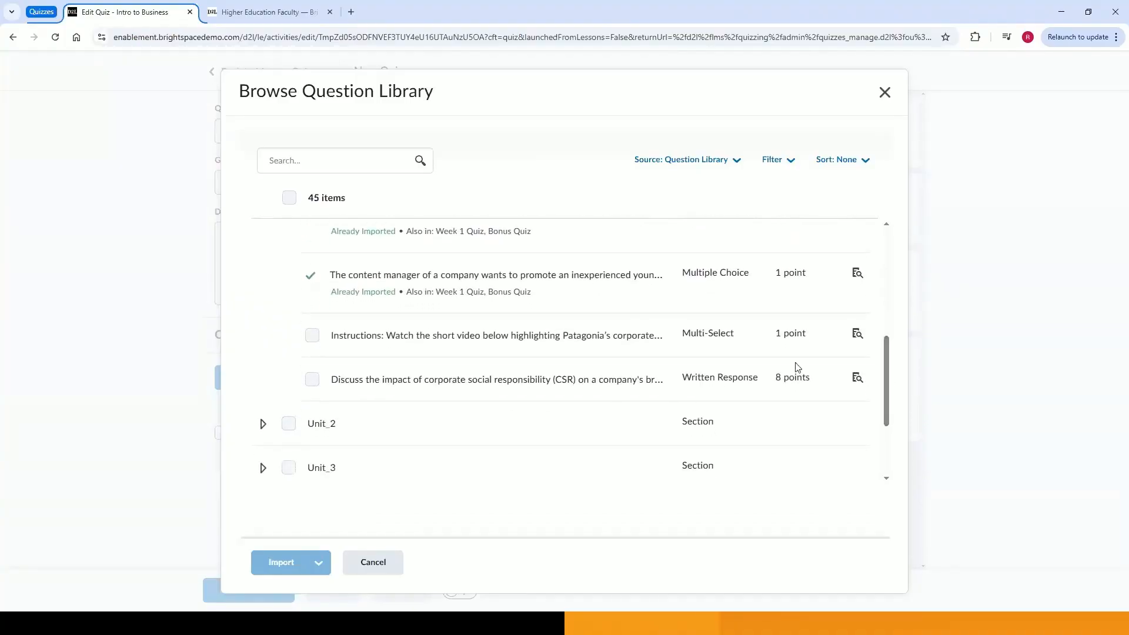
left_click(312, 337)
left_click(311, 379)
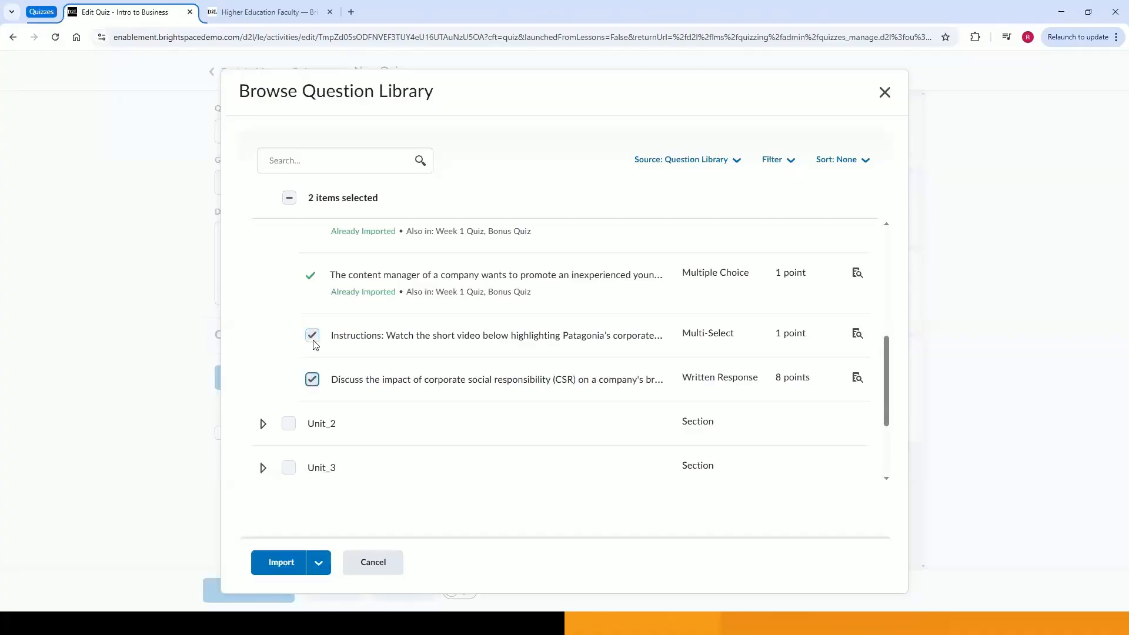
left_click(280, 564)
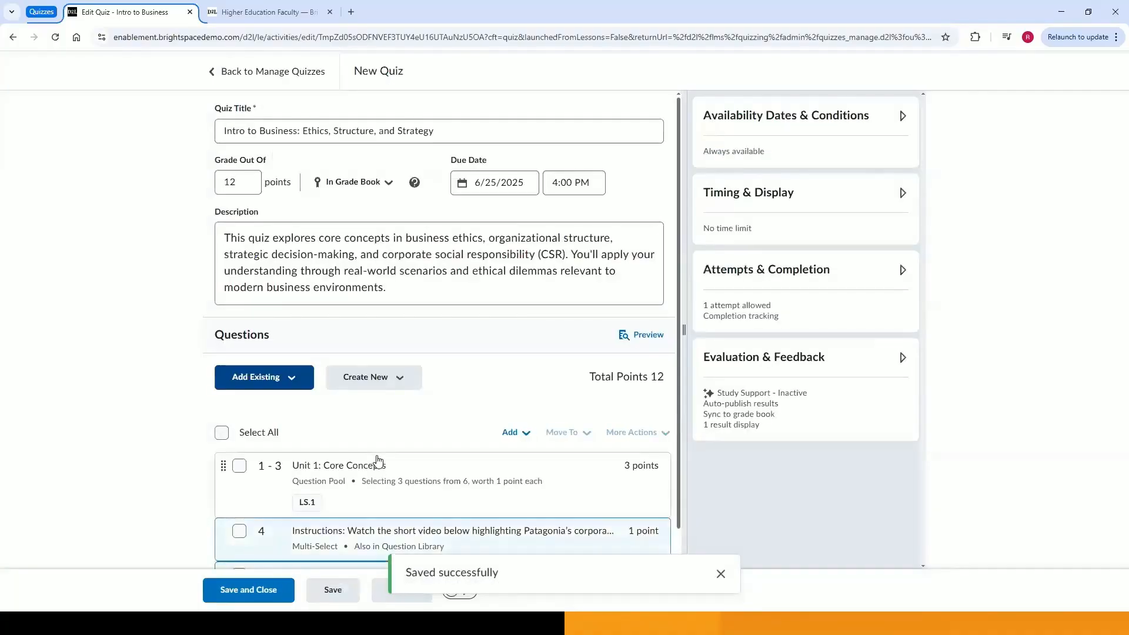
left_click(720, 574)
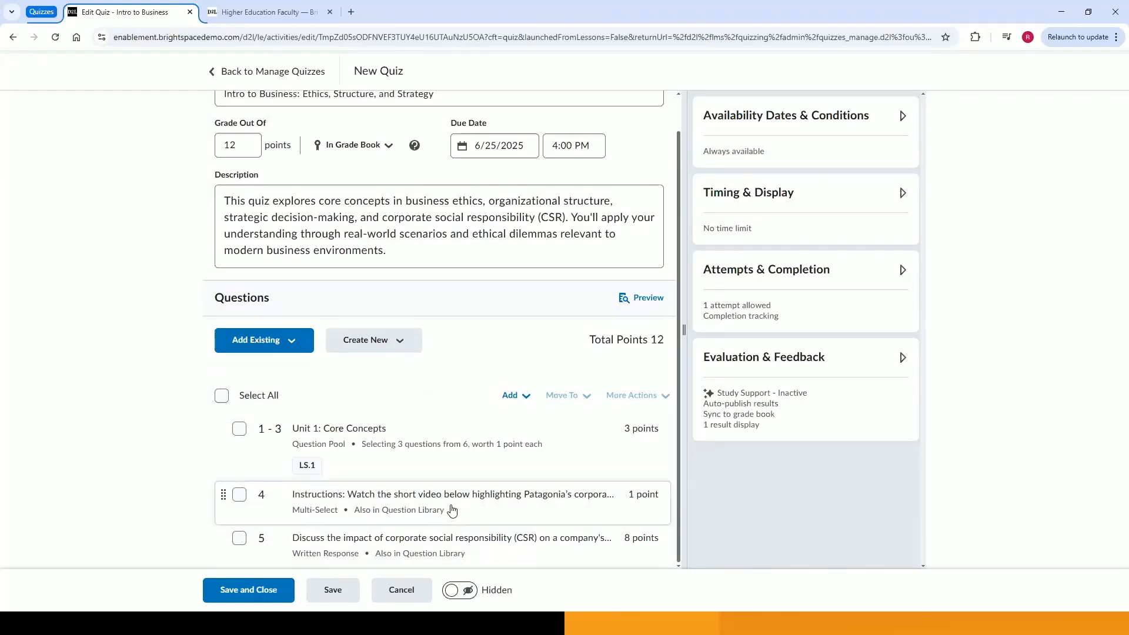
Move the CSR written response question above the Patagonia video multi-select question in the quiz's question list
left_click_drag(222, 538, 222, 493)
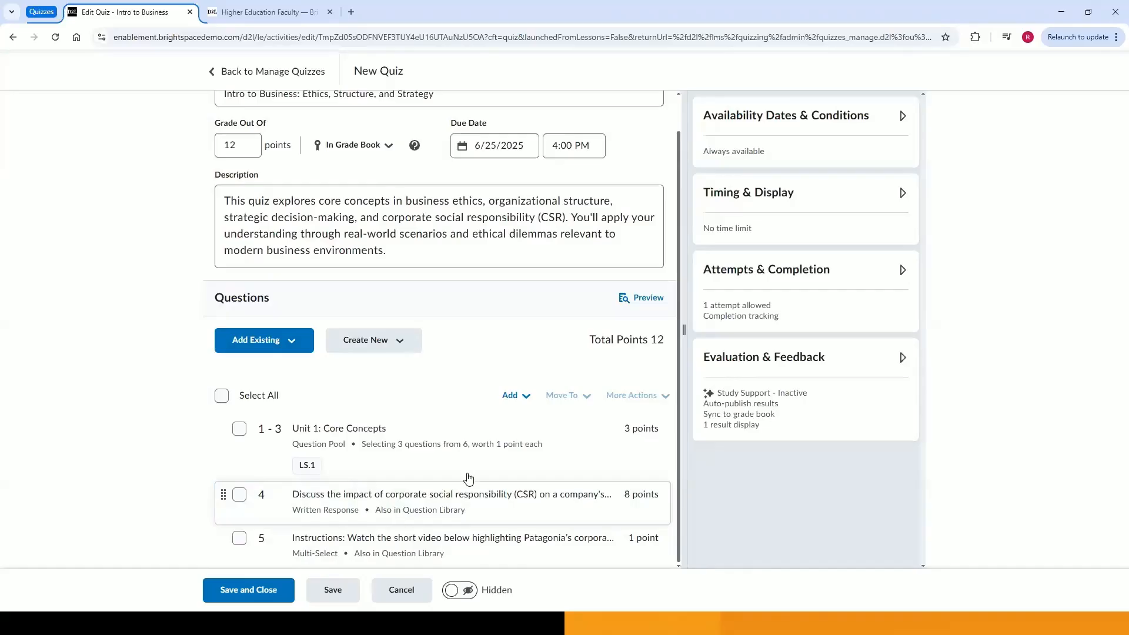
left_click(521, 397)
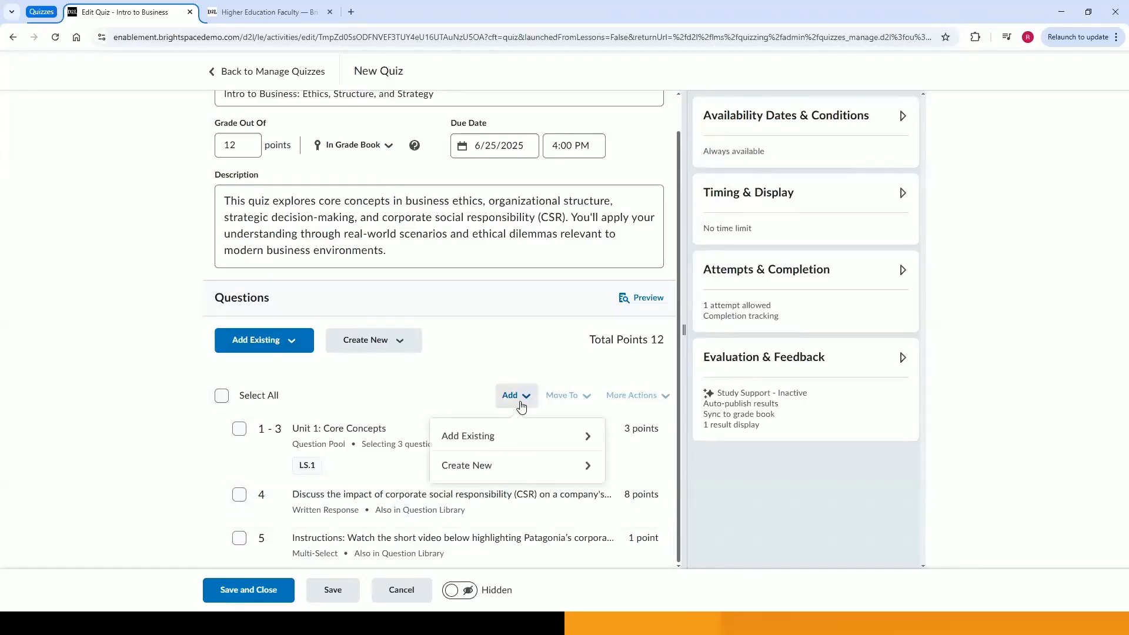
left_click(516, 436)
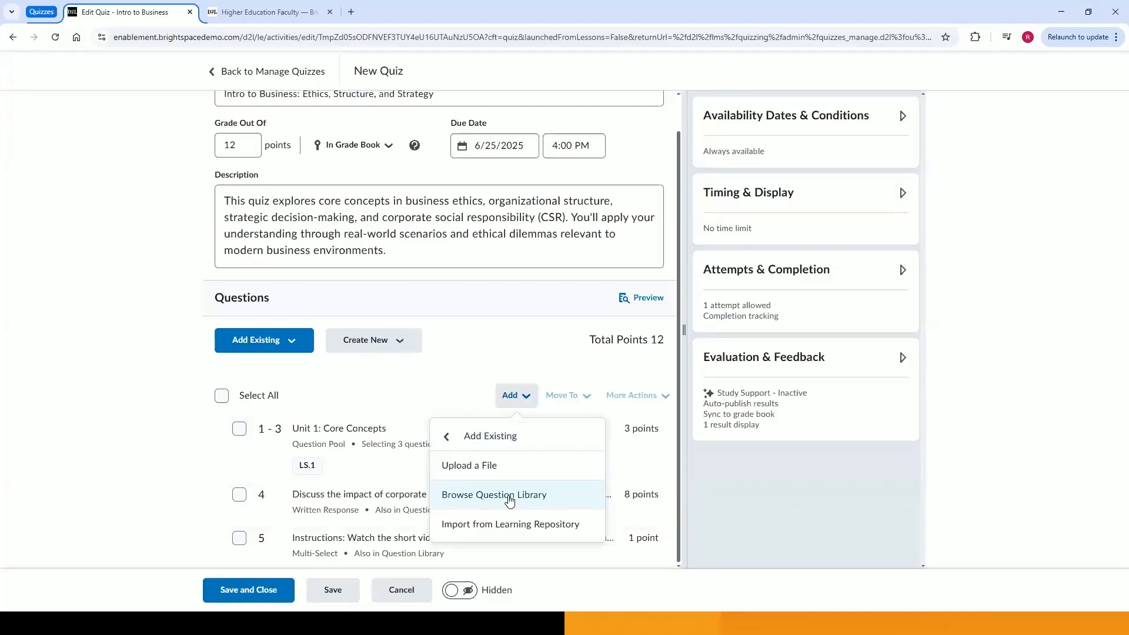
left_click(445, 436)
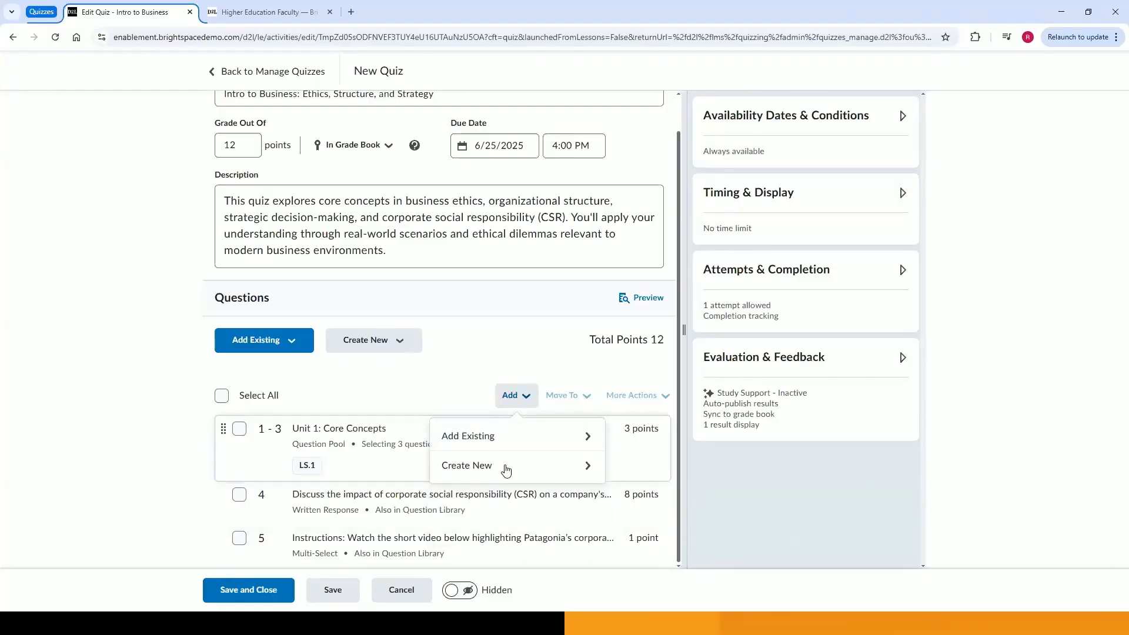
left_click(120, 464)
Move the CSR written response and Patagonia multi-select questions together to the top of the quiz and clear the selection
left_click(239, 496)
left_click(240, 539)
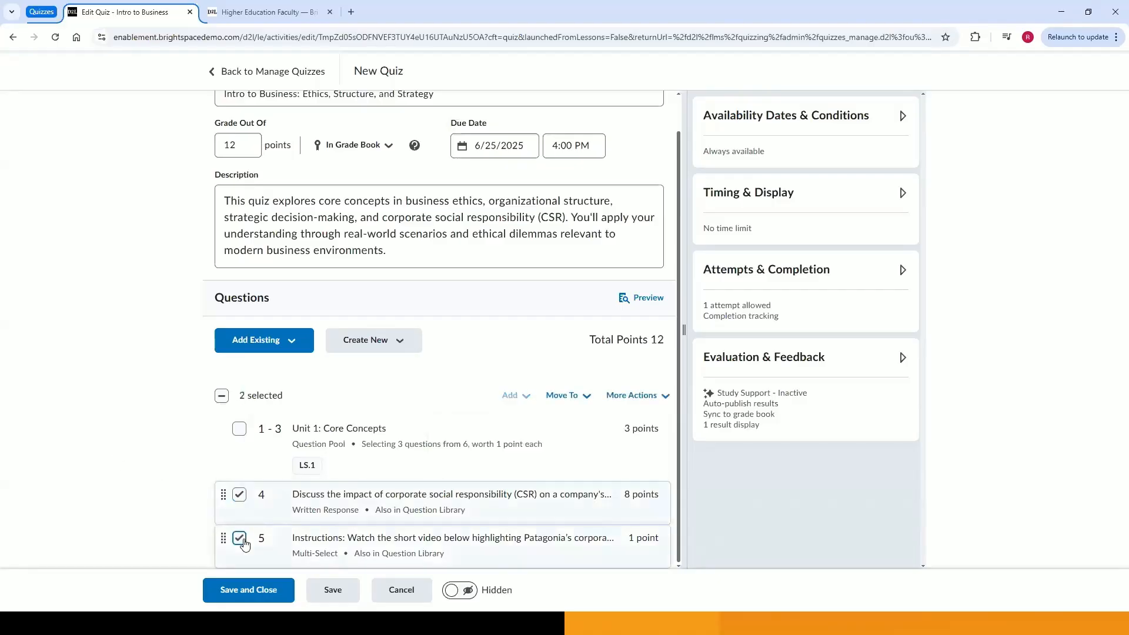
left_click(628, 398)
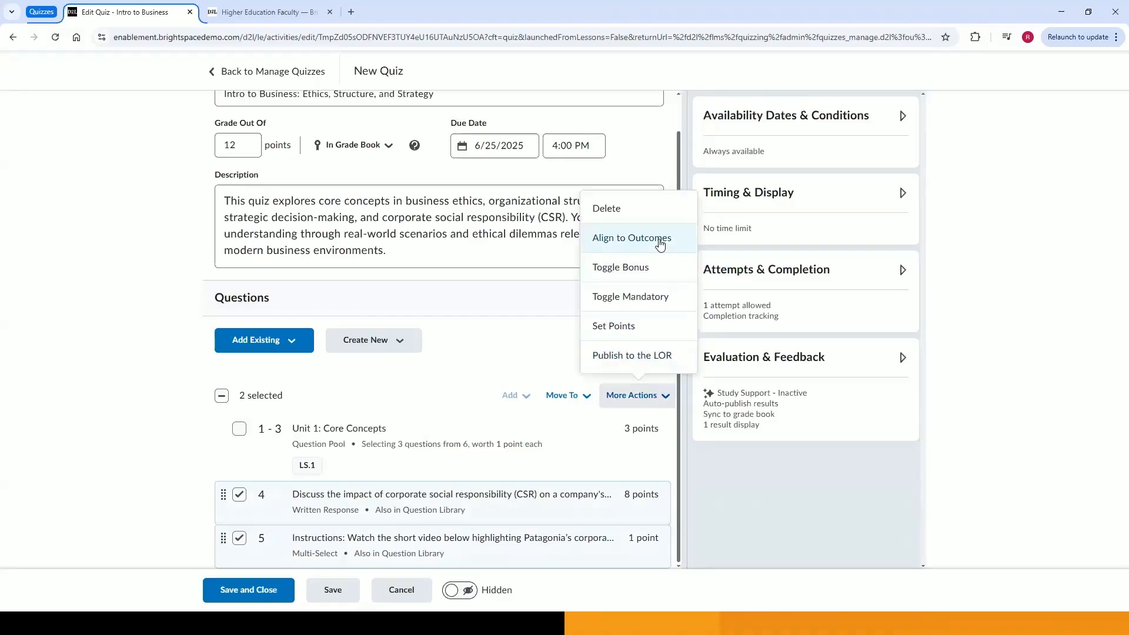
left_click(650, 396)
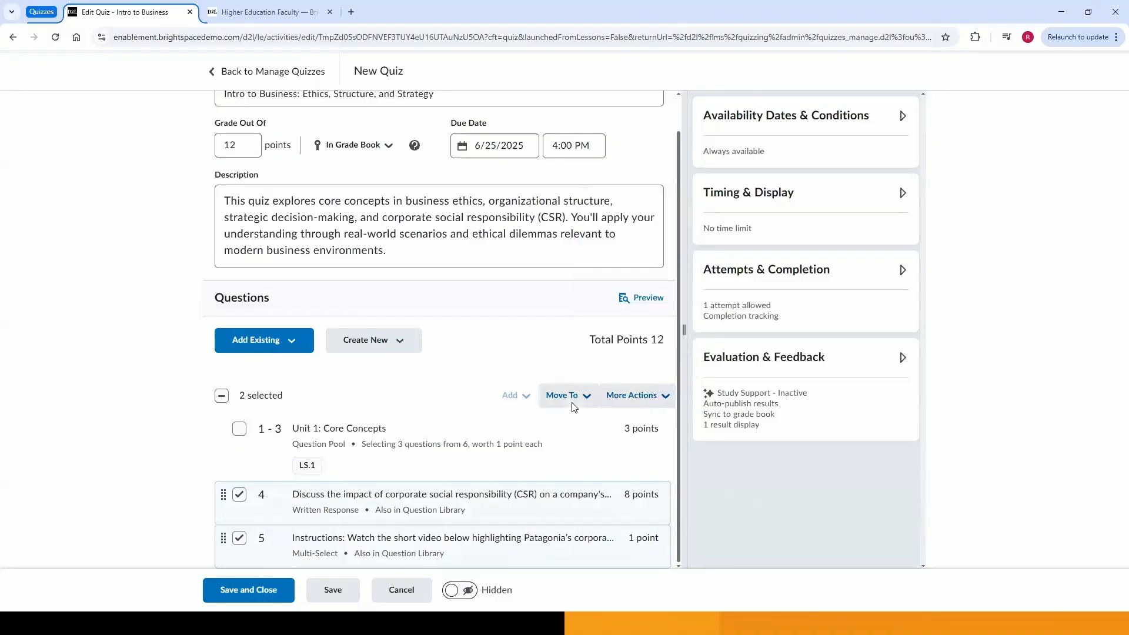
left_click(573, 405)
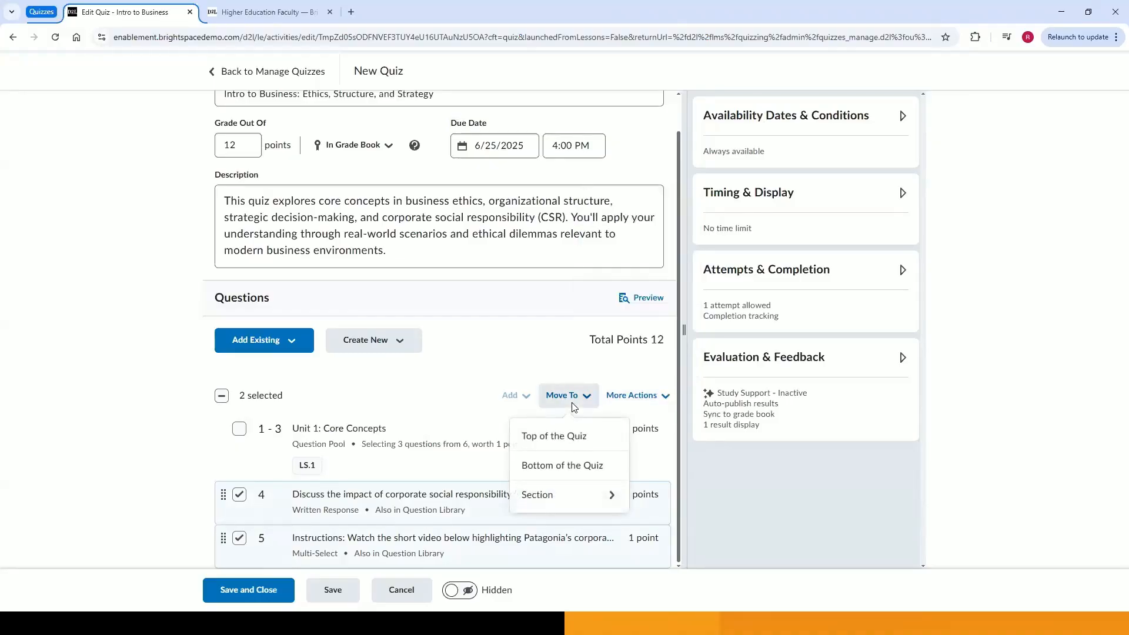
left_click(563, 441)
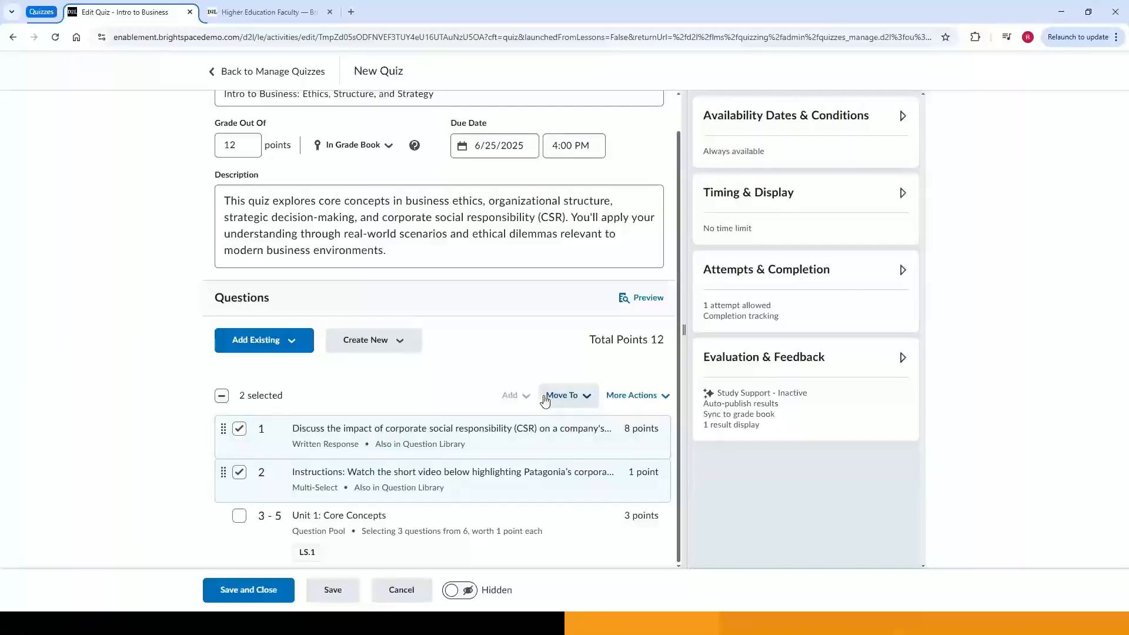
left_click(239, 429)
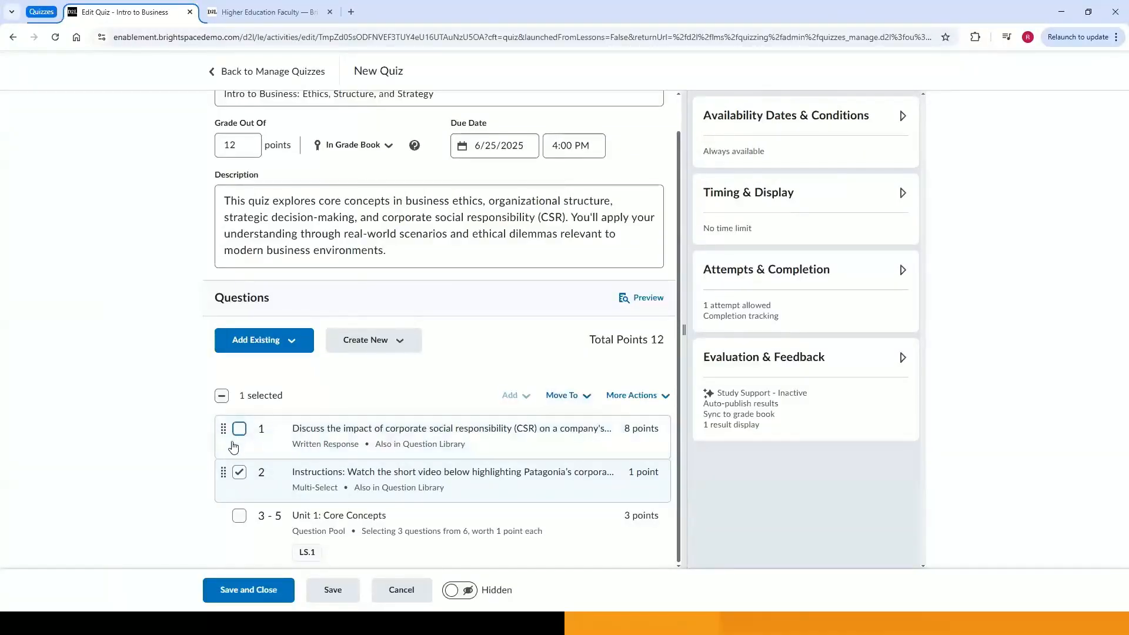
left_click(238, 473)
left_click(516, 402)
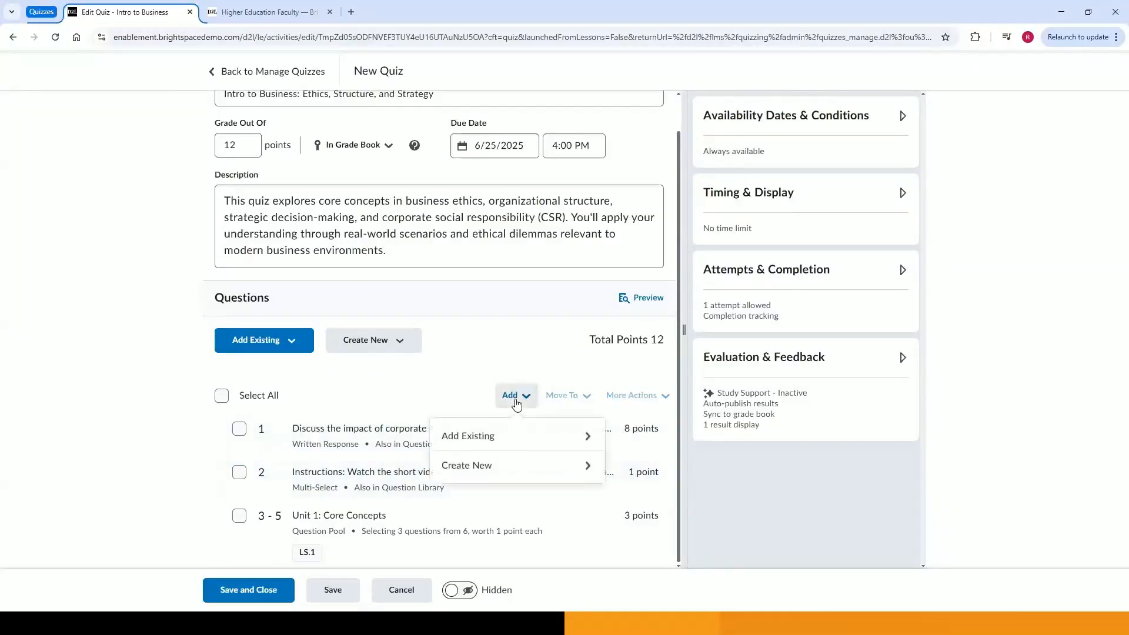
left_click(494, 466)
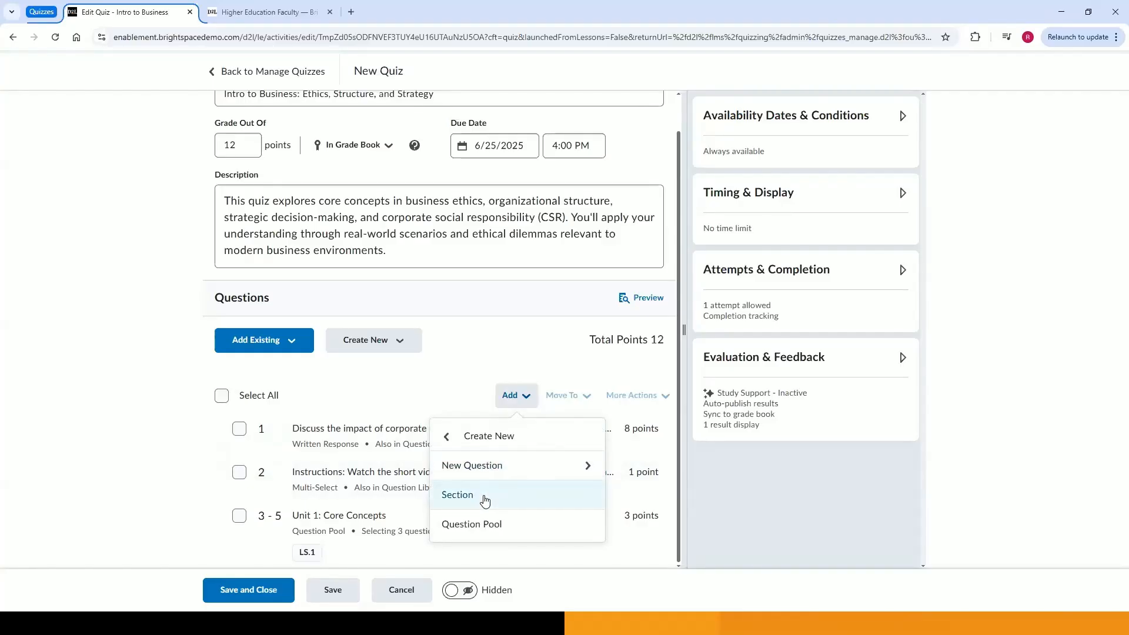
left_click(120, 471)
scroll(284, 434, "up", 1)
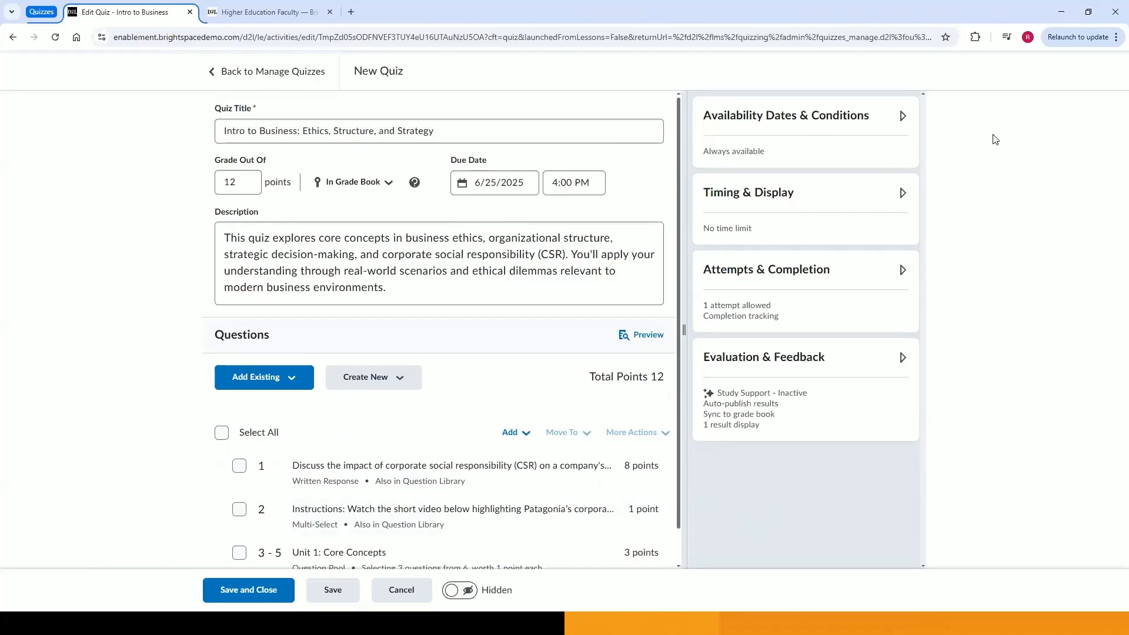
Open the quiz's availability settings and set the start date to the current date and time
left_click(813, 134)
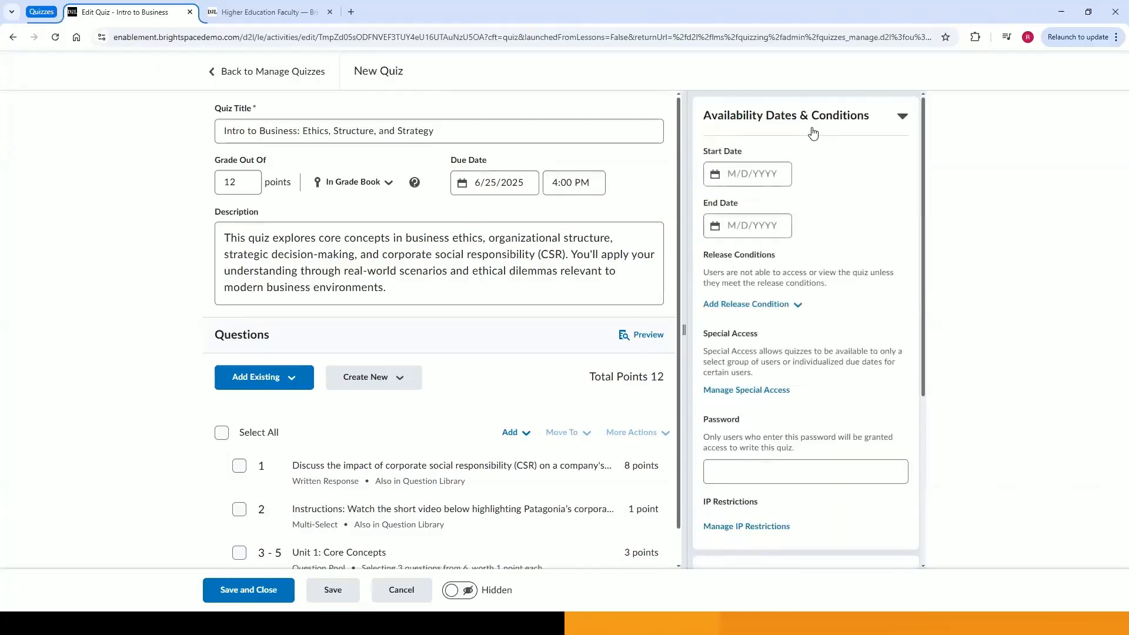
left_click(749, 174)
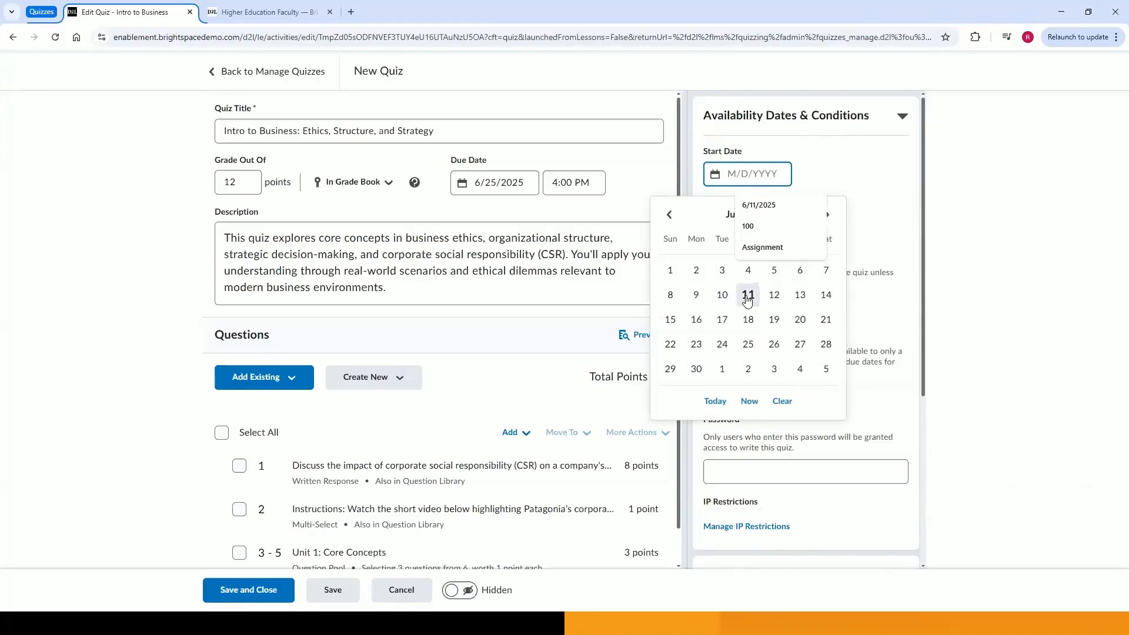
left_click(749, 401)
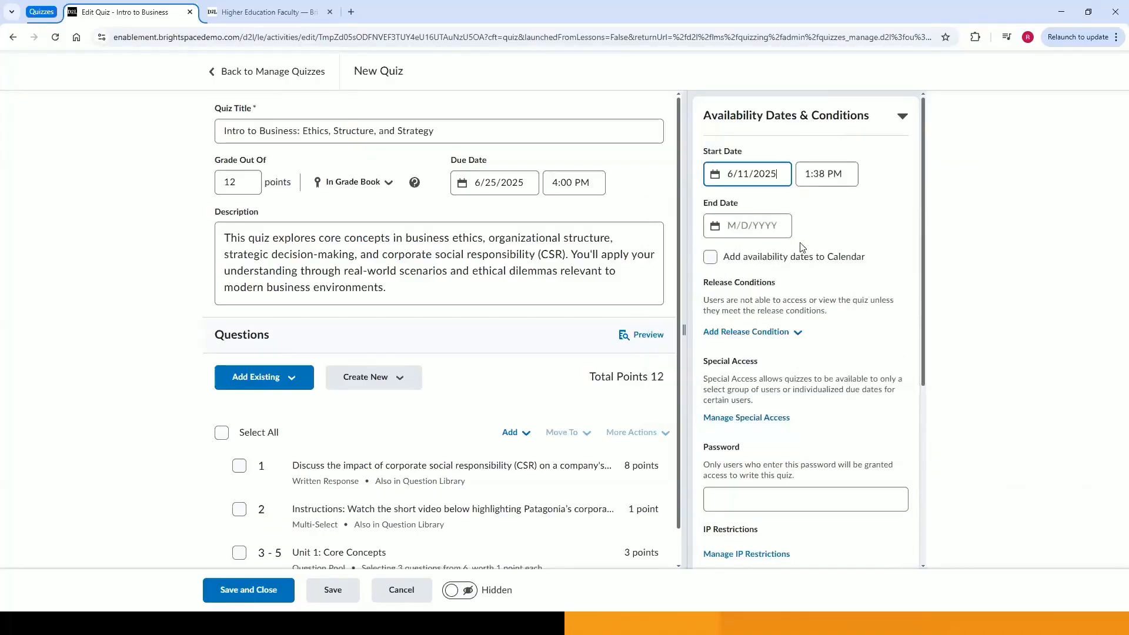
Set the quiz's availability end date to 6/27/2025, clearing the autofill suggestions that cover the calendar
left_click(769, 226)
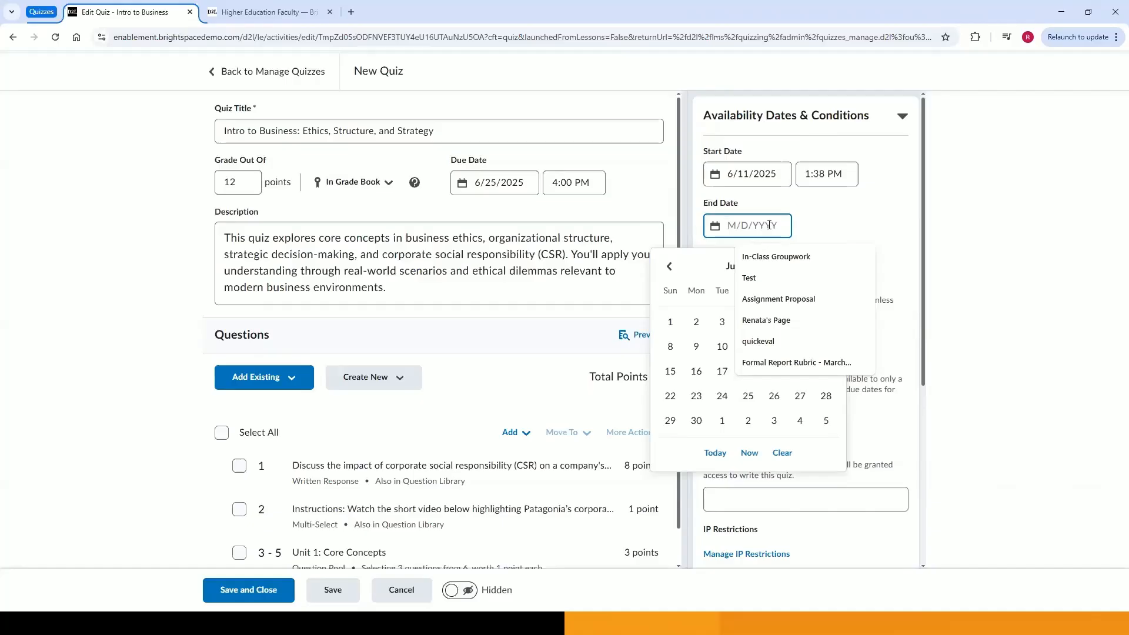
left_click(861, 257)
left_click(861, 257)
left_click(862, 258)
left_click(862, 259)
left_click(862, 258)
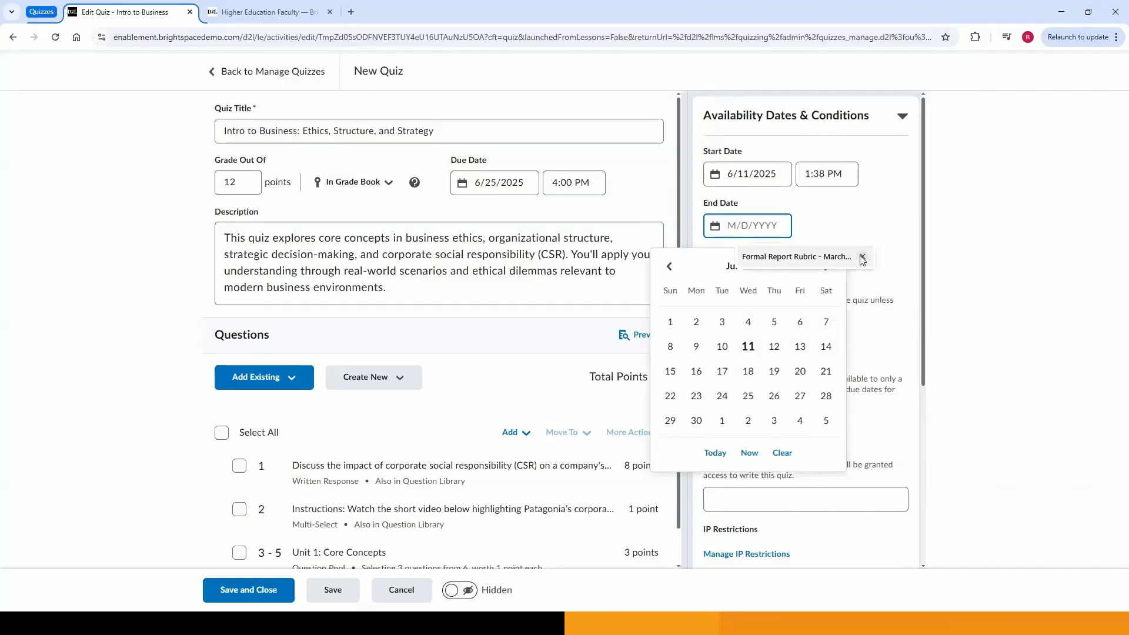
left_click(862, 259)
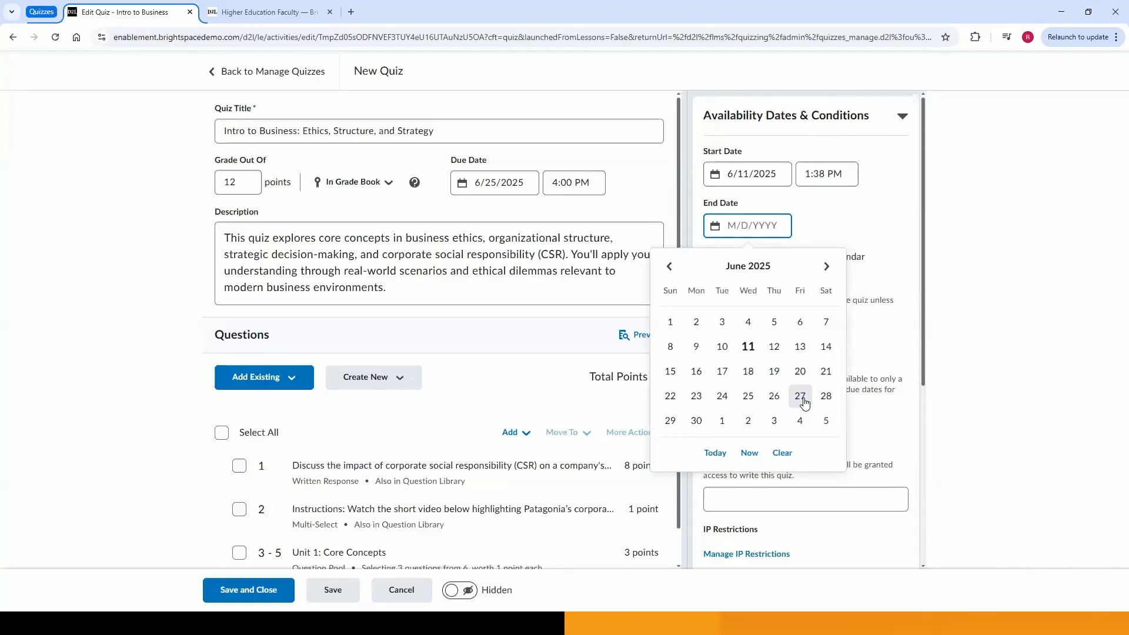
left_click(800, 396)
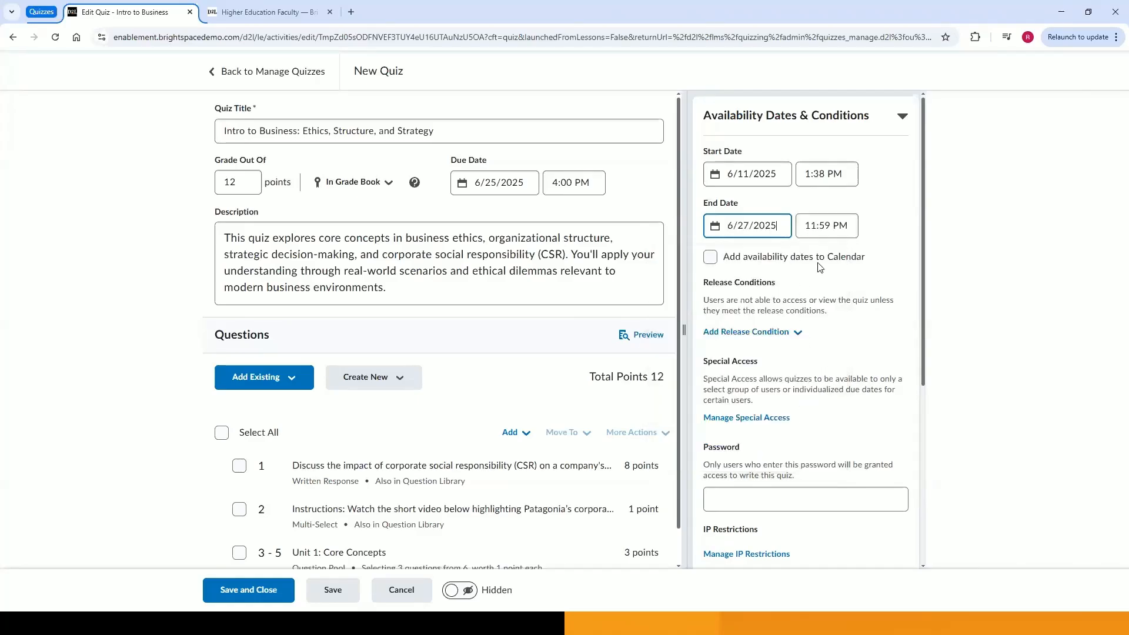
Set the availability end time to 4:00 PM and add the availability dates to the Calendar
left_click(835, 227)
scroll(832, 349, "up", 4)
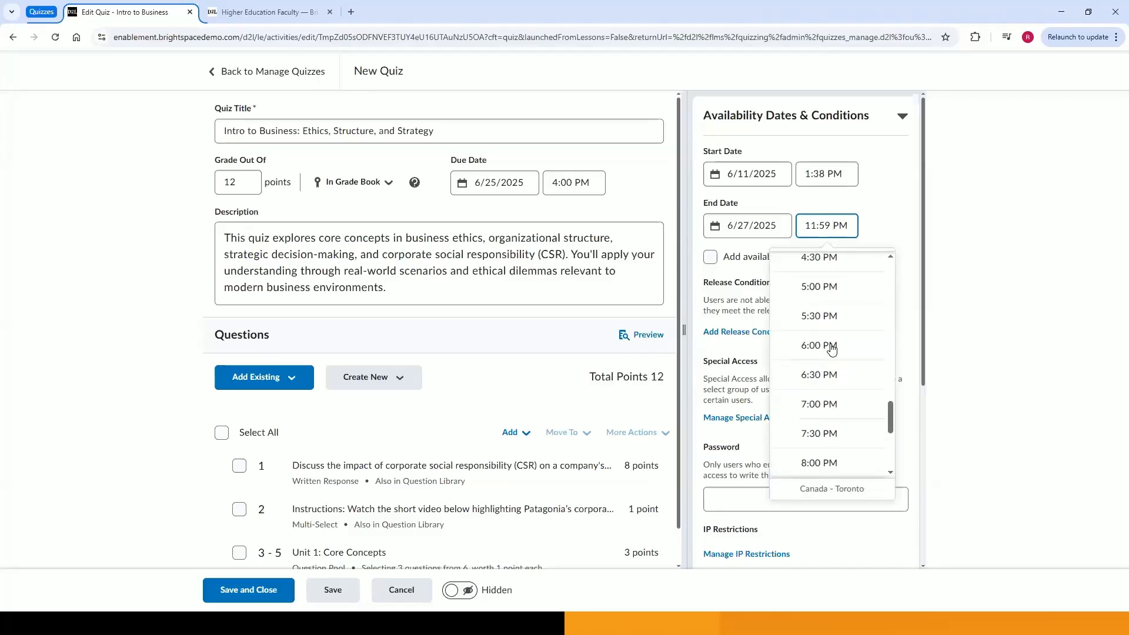
scroll(832, 349, "up", 2)
left_click(830, 346)
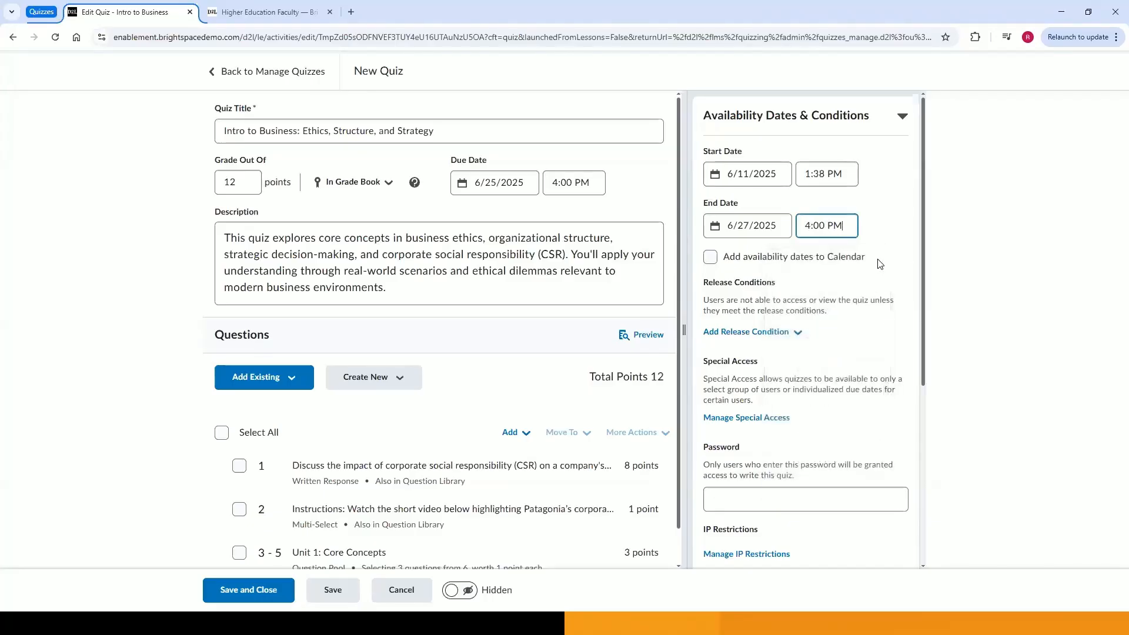
left_click(792, 262)
Create a "Visited content topic" release condition for "C+: Thinking About Entrepreneurship" and remove it from the quiz again
left_click(800, 333)
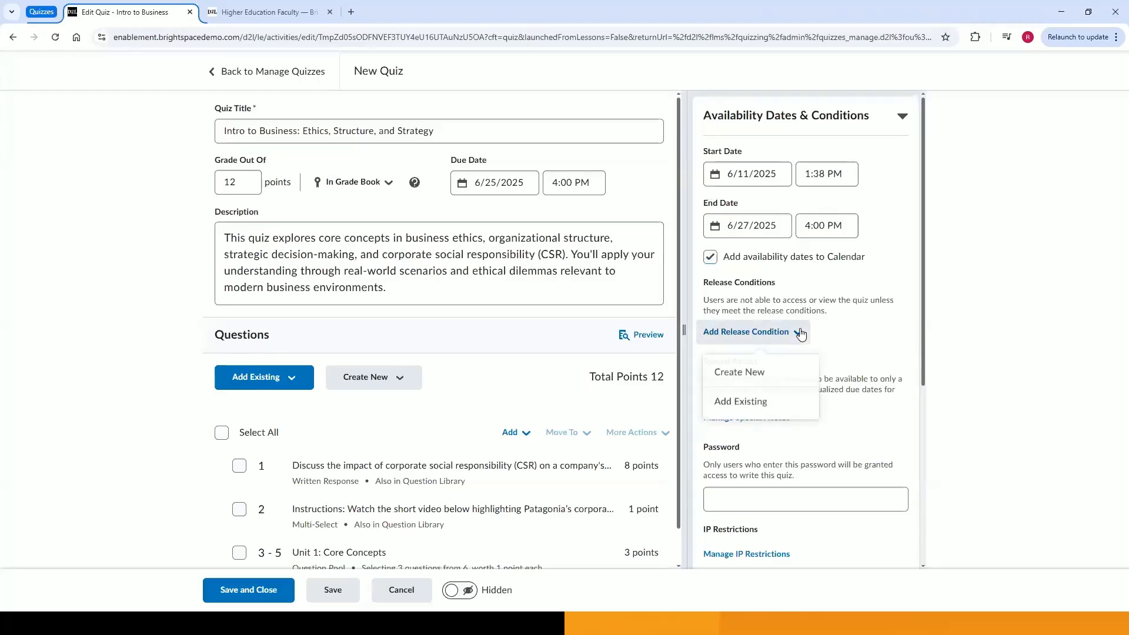
left_click(780, 376)
left_click(534, 169)
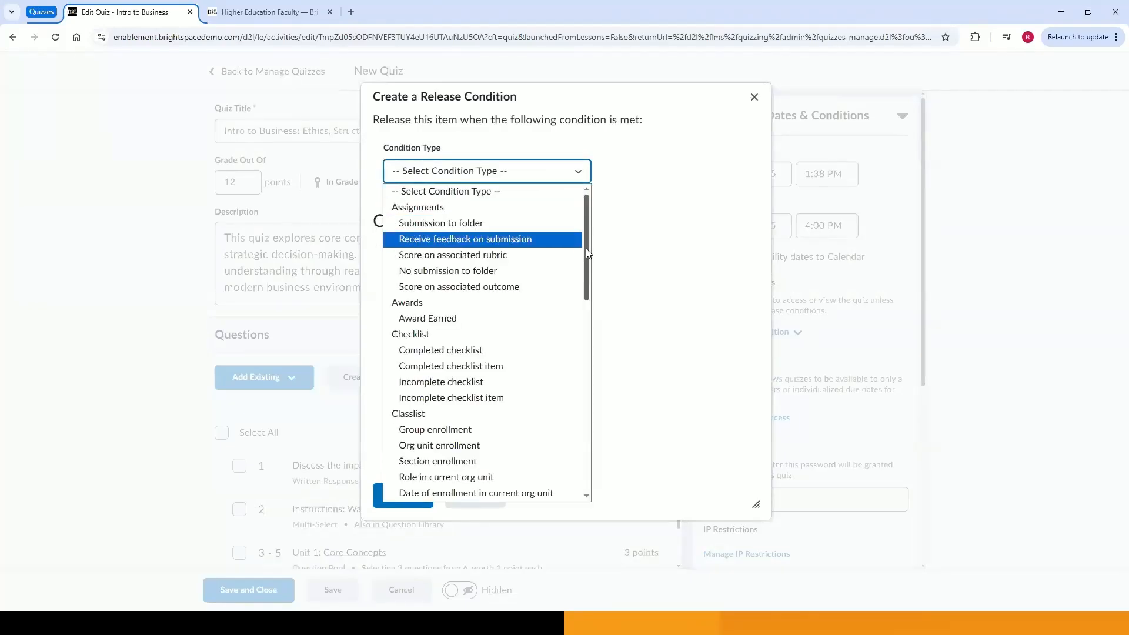
left_click_drag(586, 254, 582, 354)
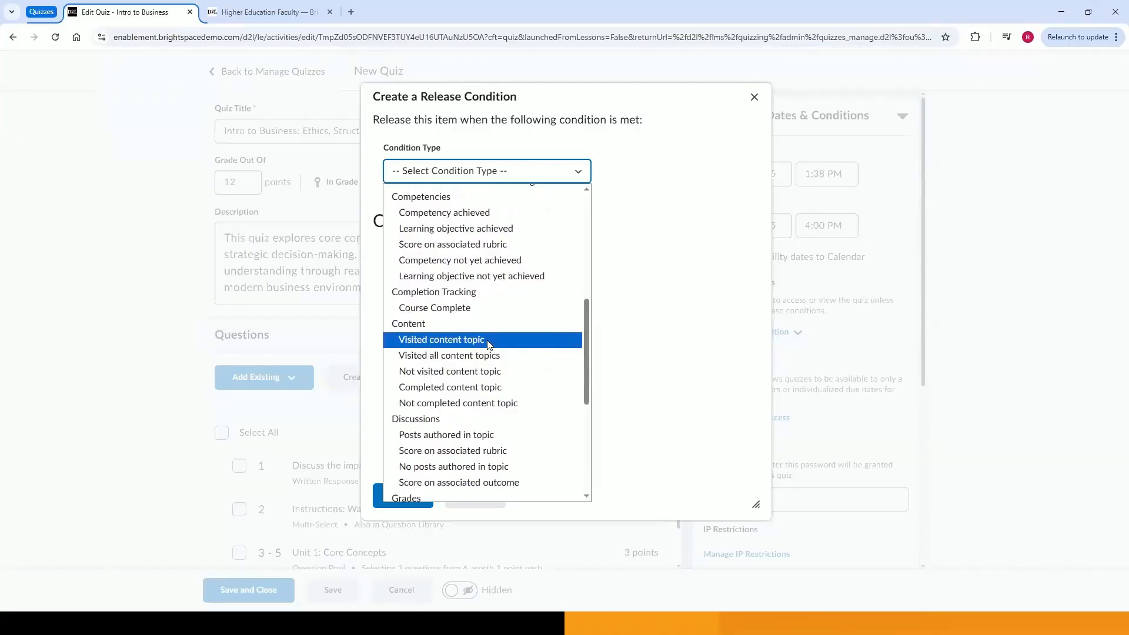
left_click(487, 339)
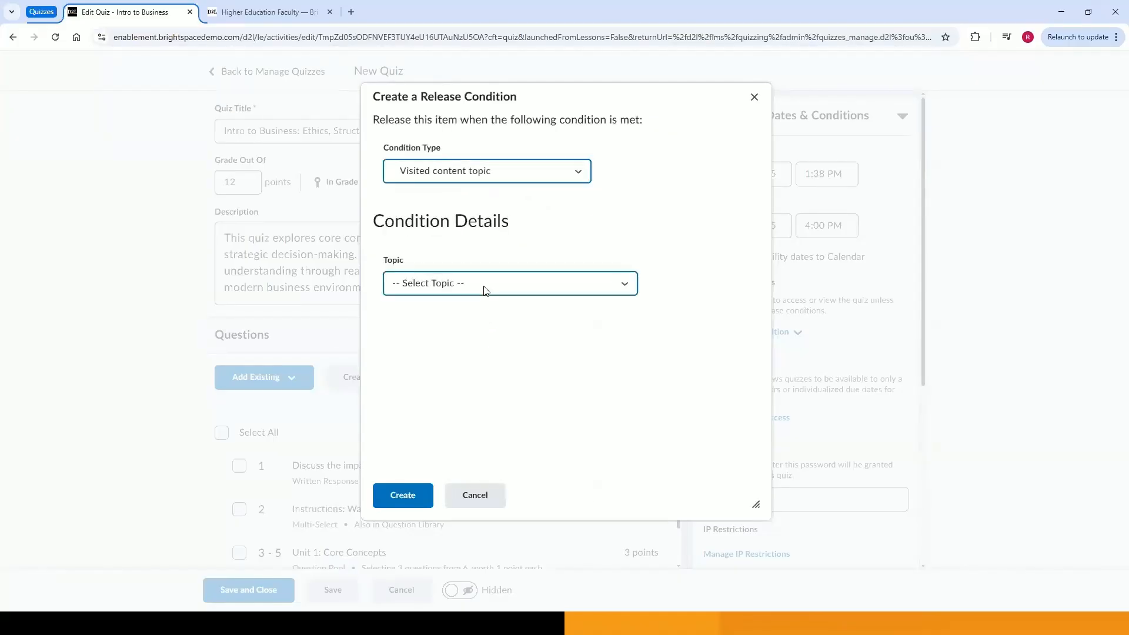
left_click(483, 286)
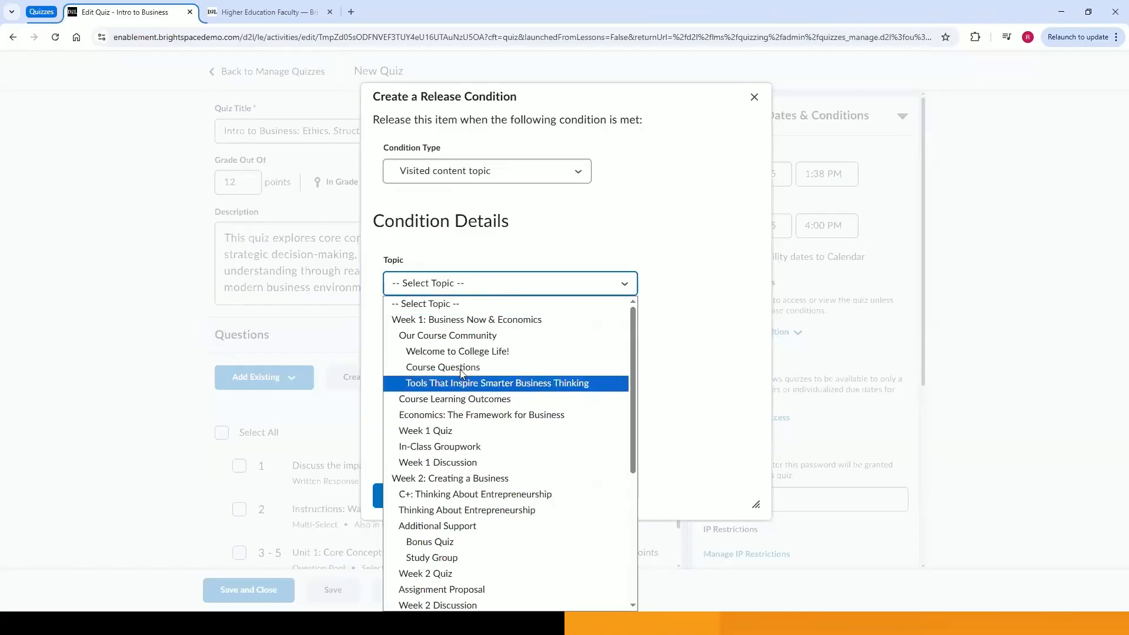
left_click(462, 494)
left_click(409, 499)
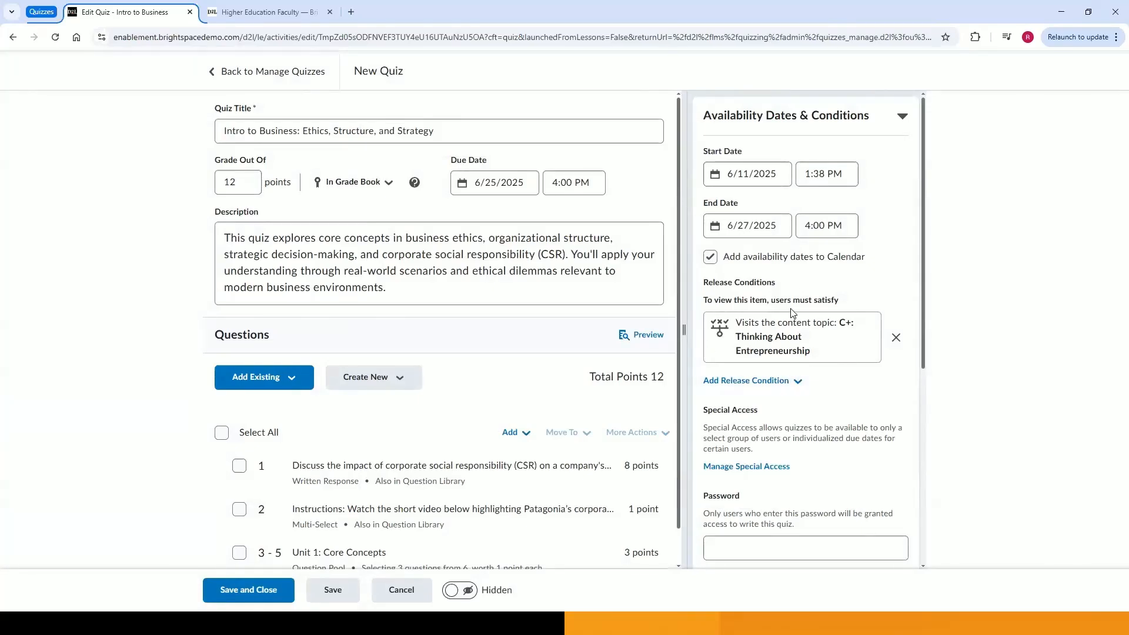
left_click(896, 337)
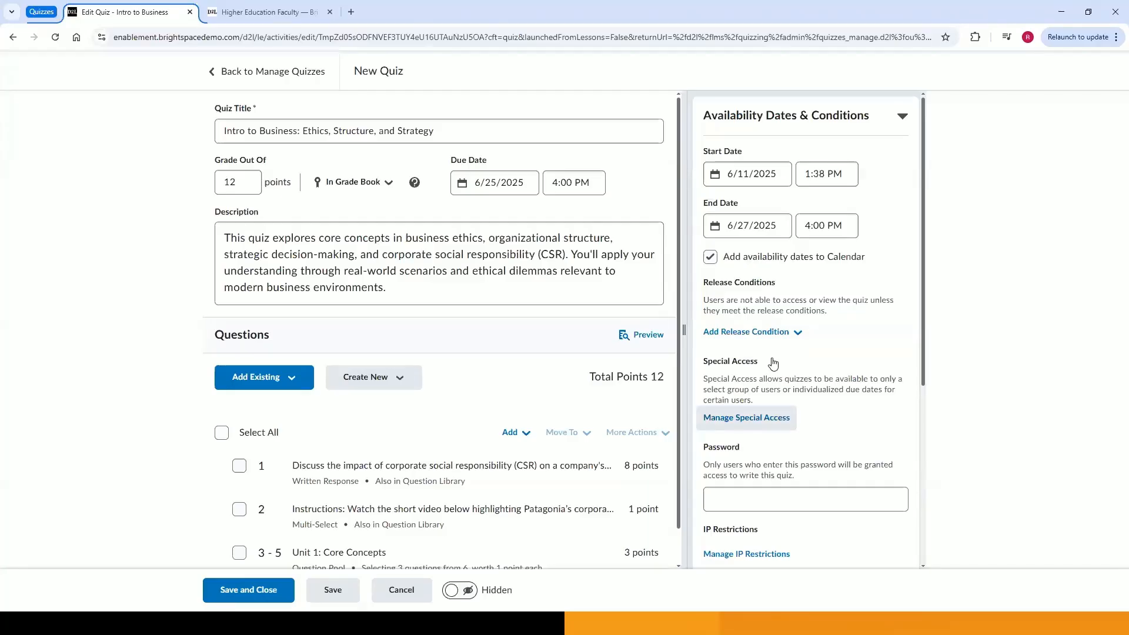
Start adding users to the quiz's special access, trying the due date and time limit overrides and turning both off again
left_click(774, 415)
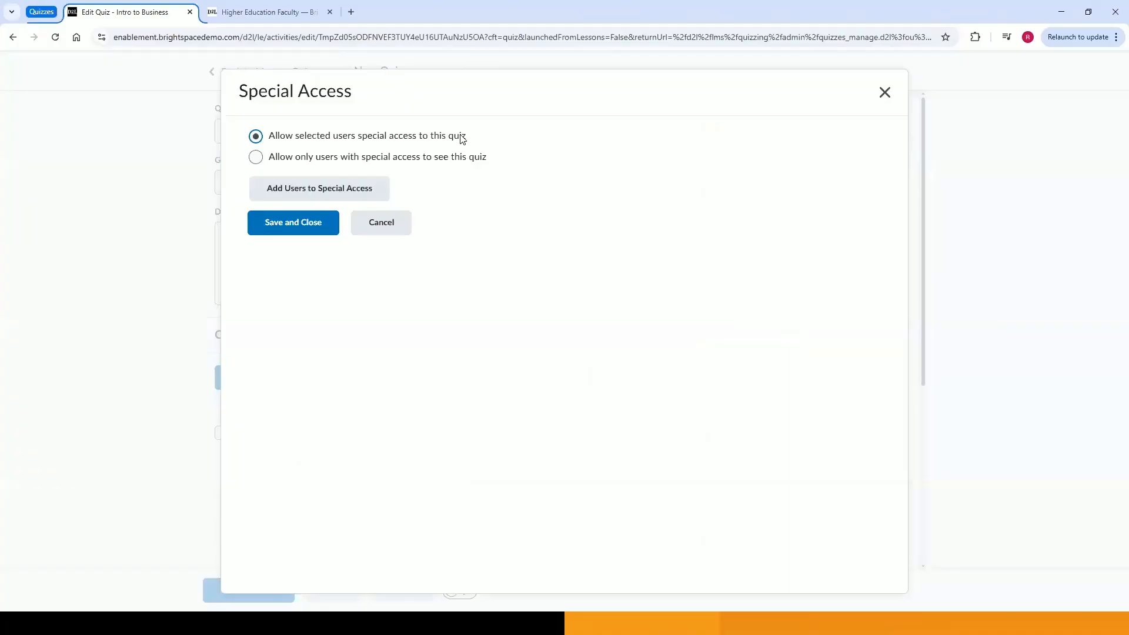
left_click(346, 192)
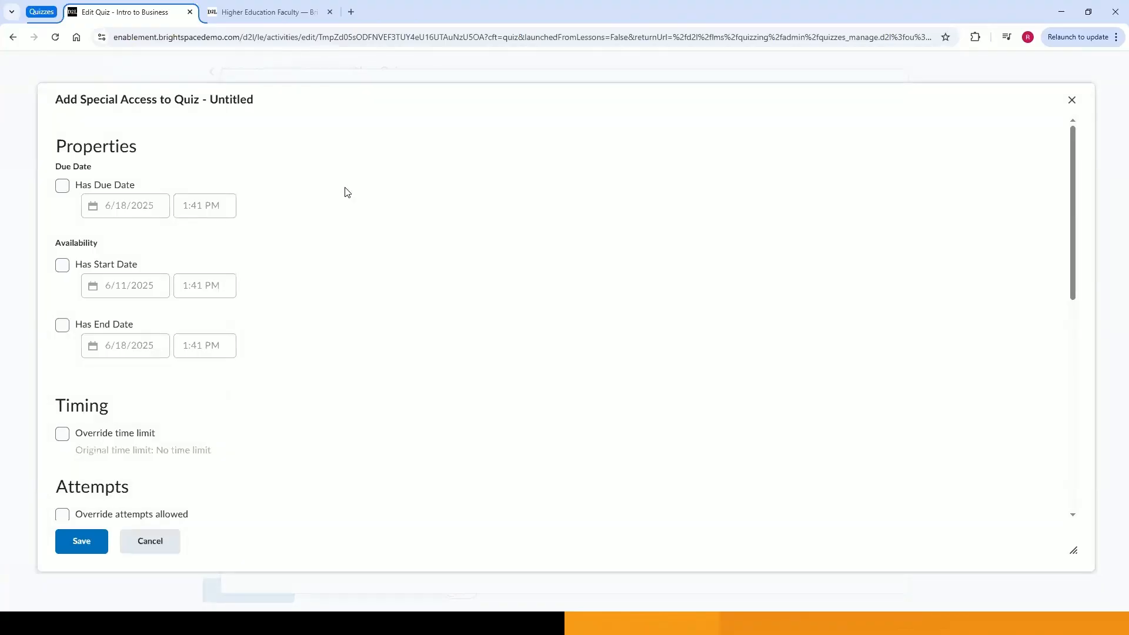
left_click(63, 187)
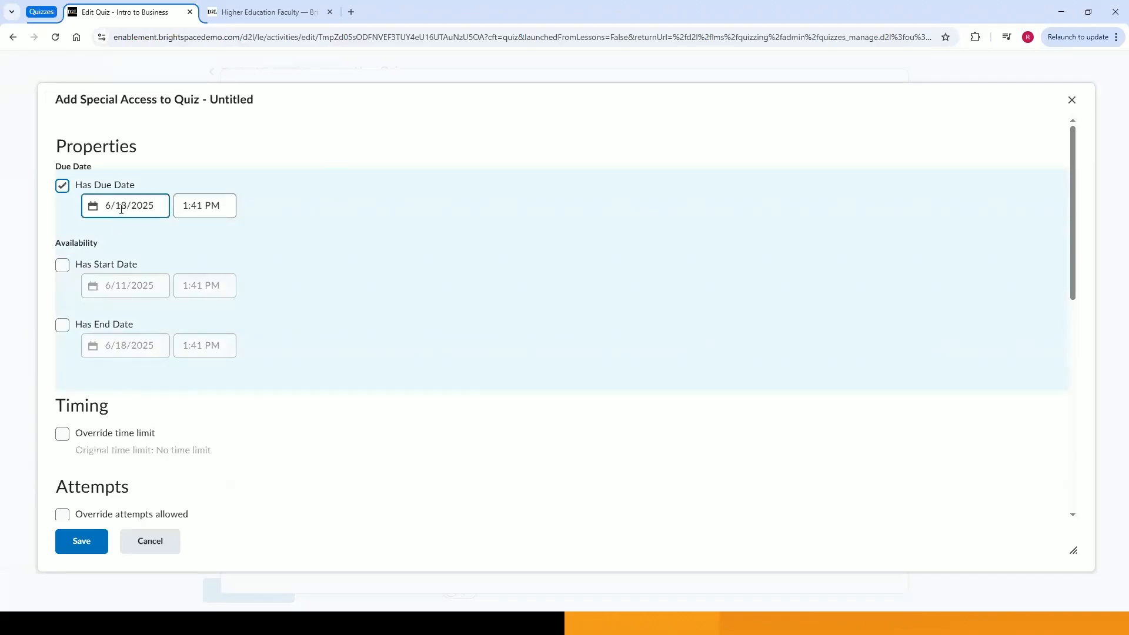
left_click(63, 187)
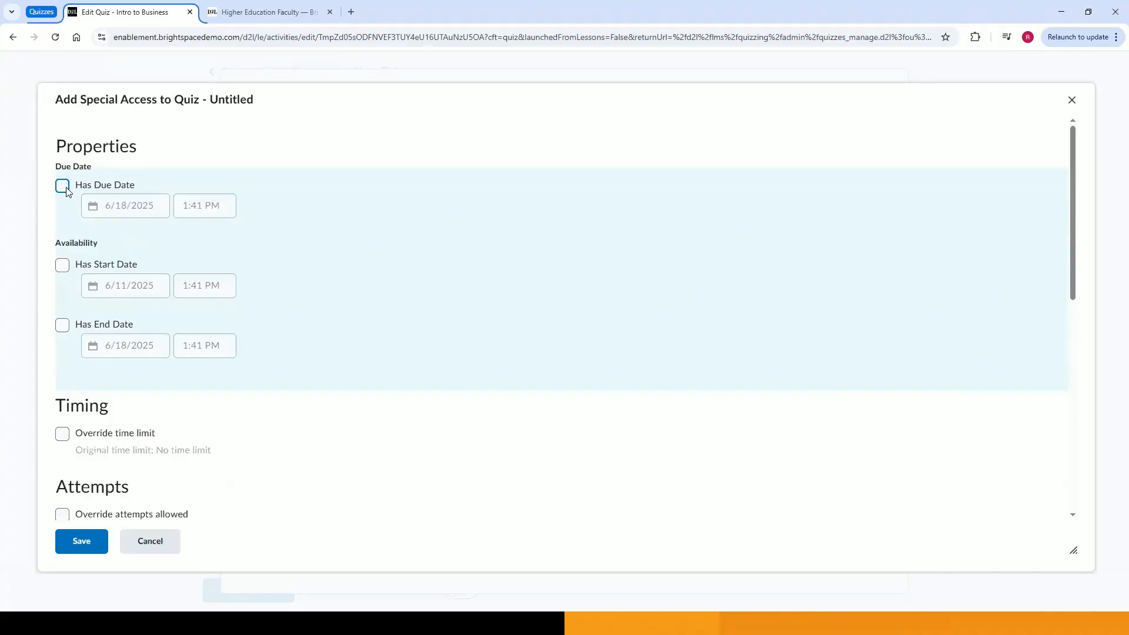
scroll(177, 247, "down", 1)
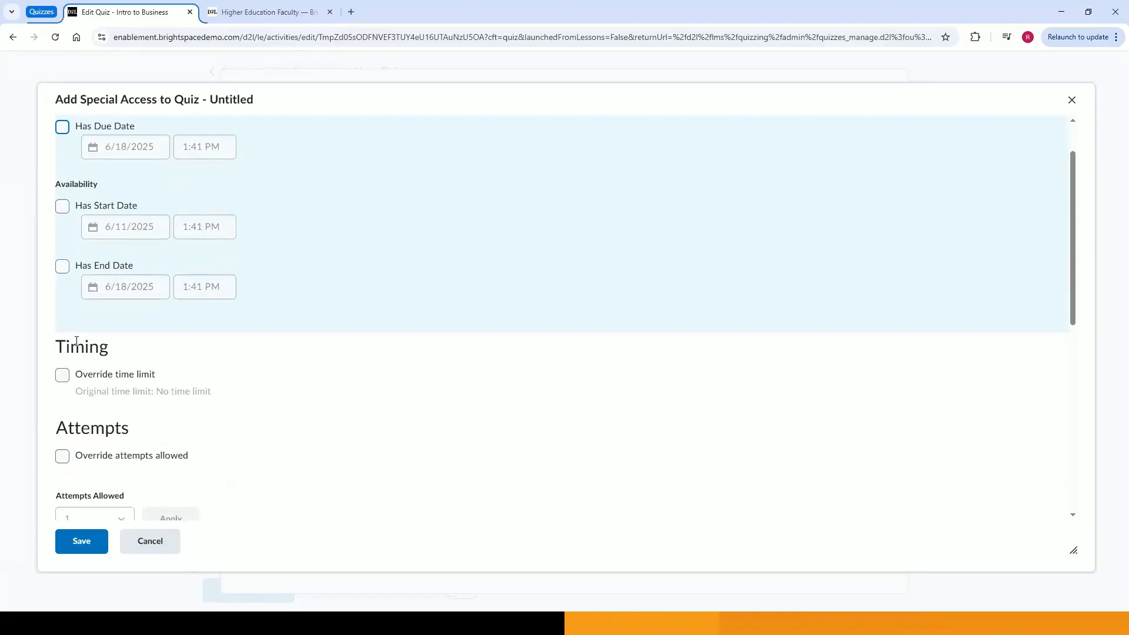
scroll(76, 341, "down", 3)
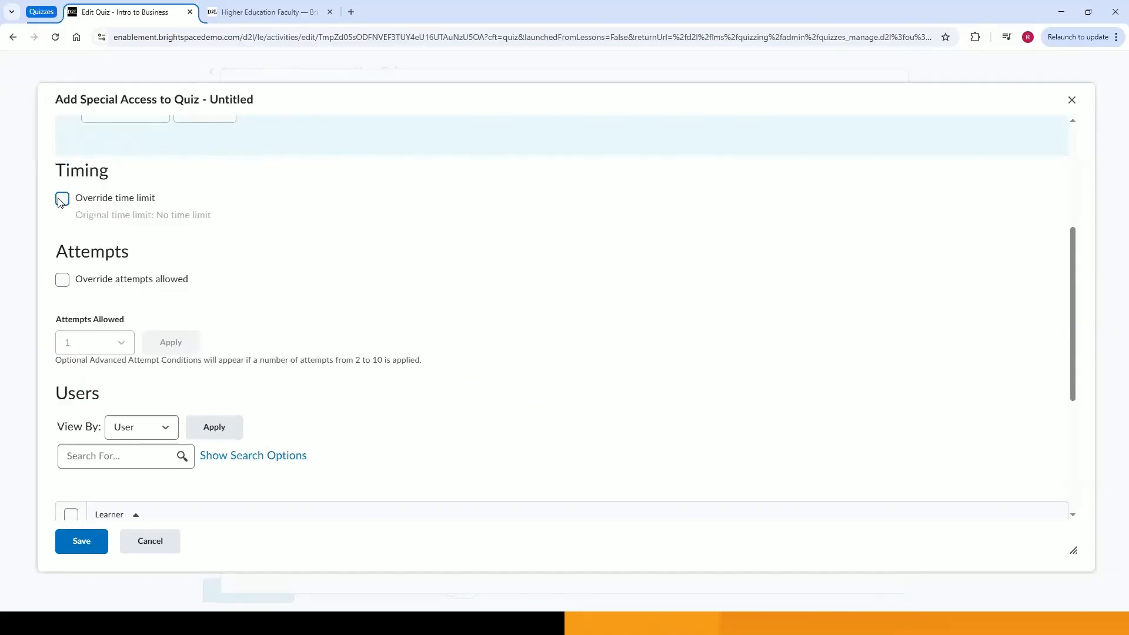
left_click(62, 199)
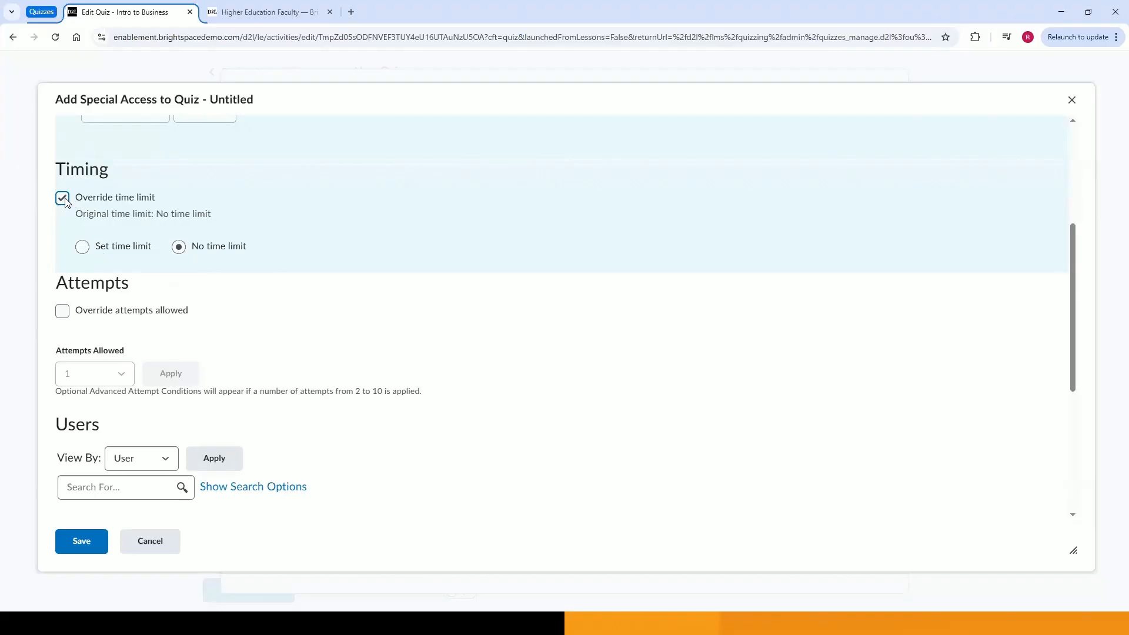
left_click(63, 199)
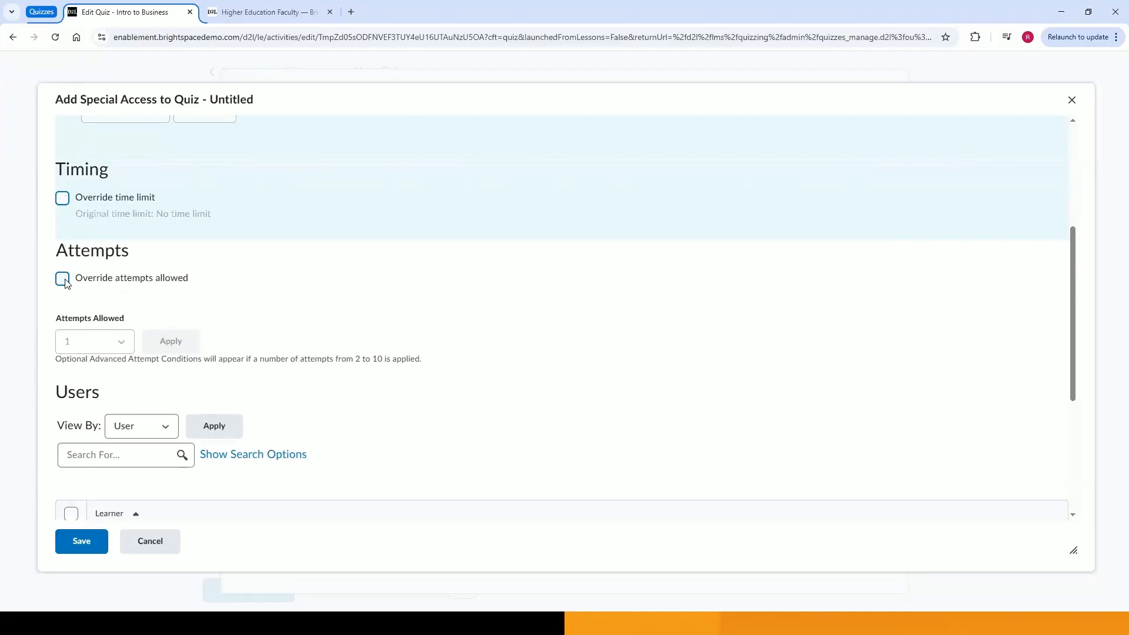
Override the attempts allowed for special access and set them to 2
left_click(62, 279)
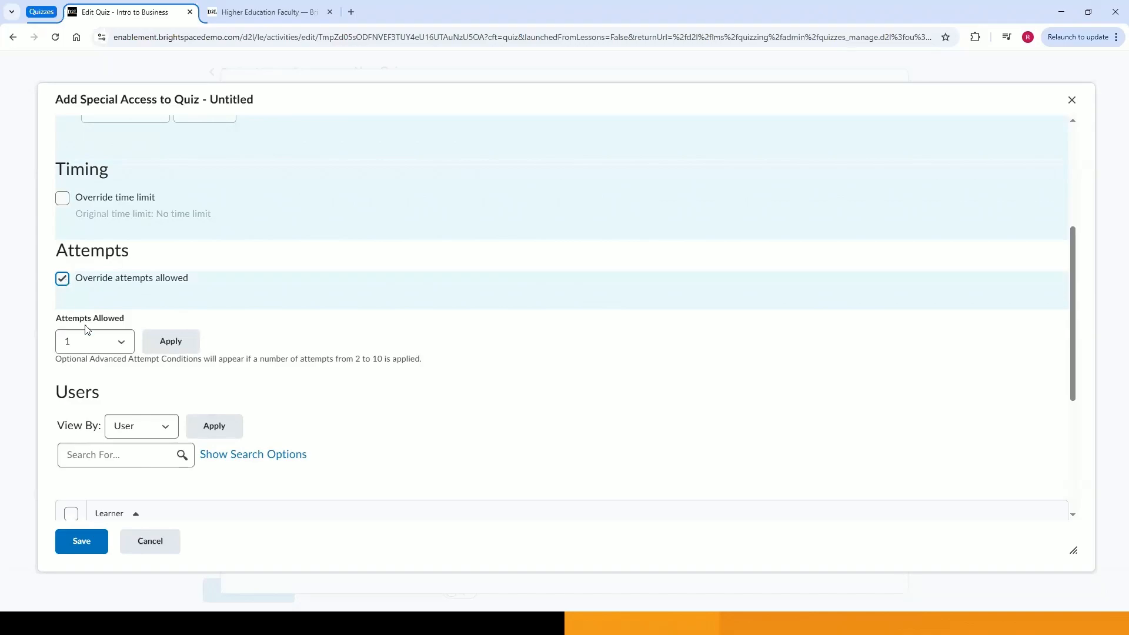
left_click(89, 344)
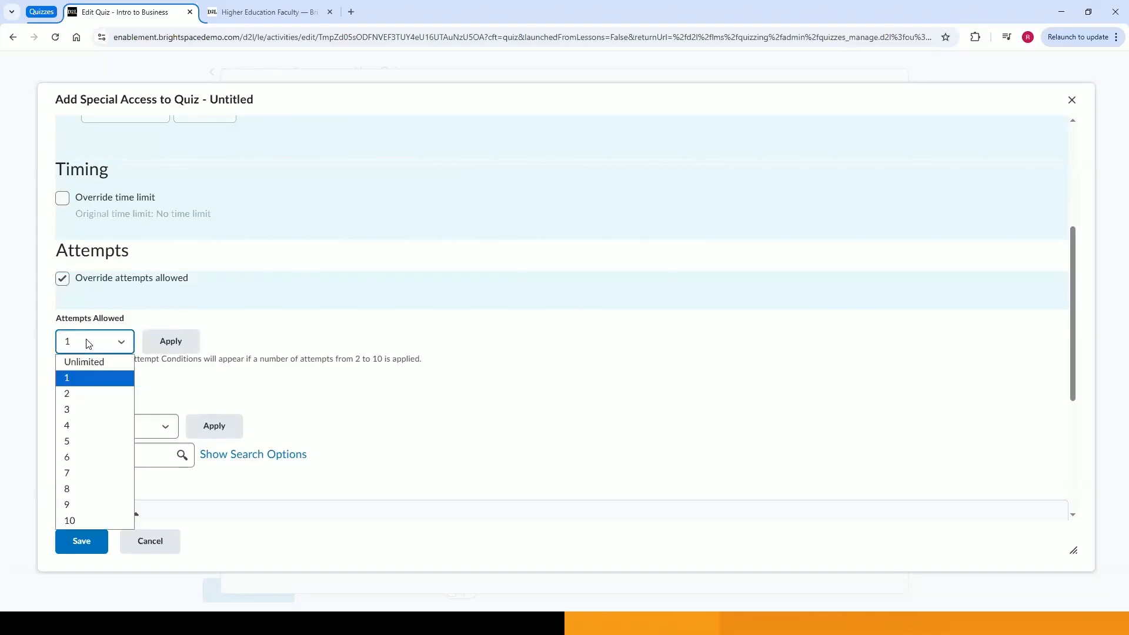
left_click(82, 394)
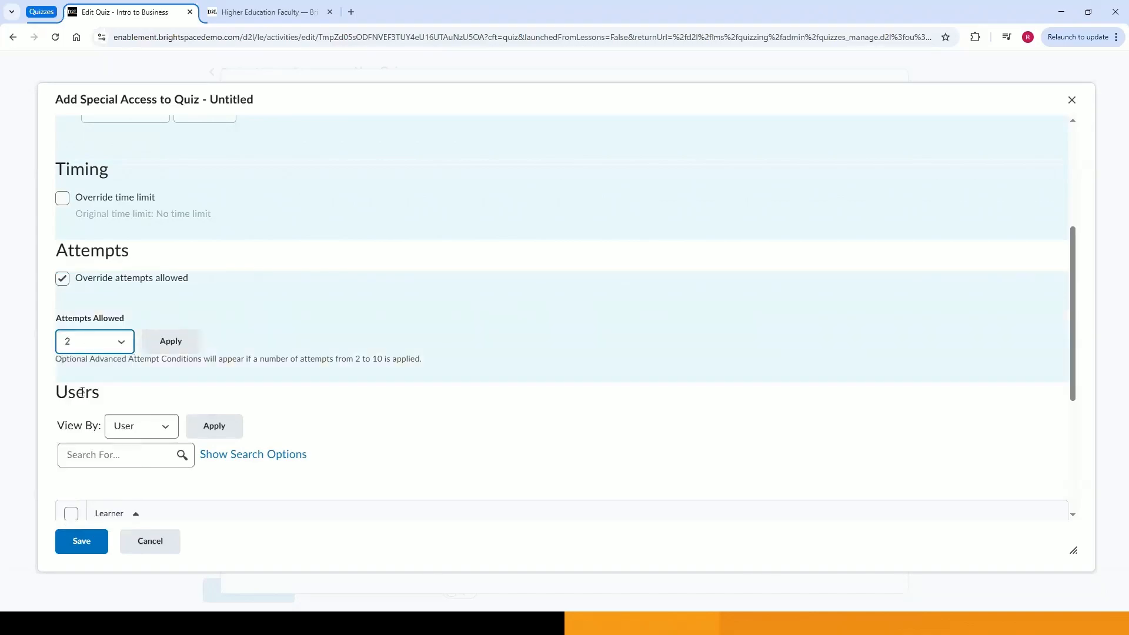
left_click(271, 394)
Grant the special access to the first learner in the user list and save the quiz's special access settings
scroll(270, 394, "down", 4)
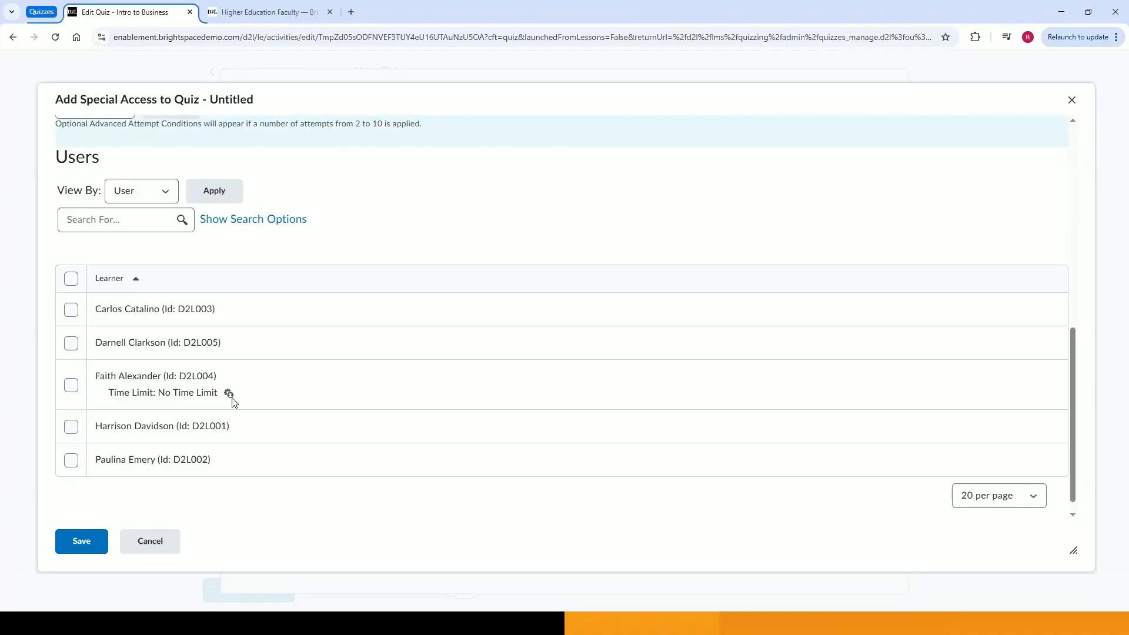
left_click(70, 313)
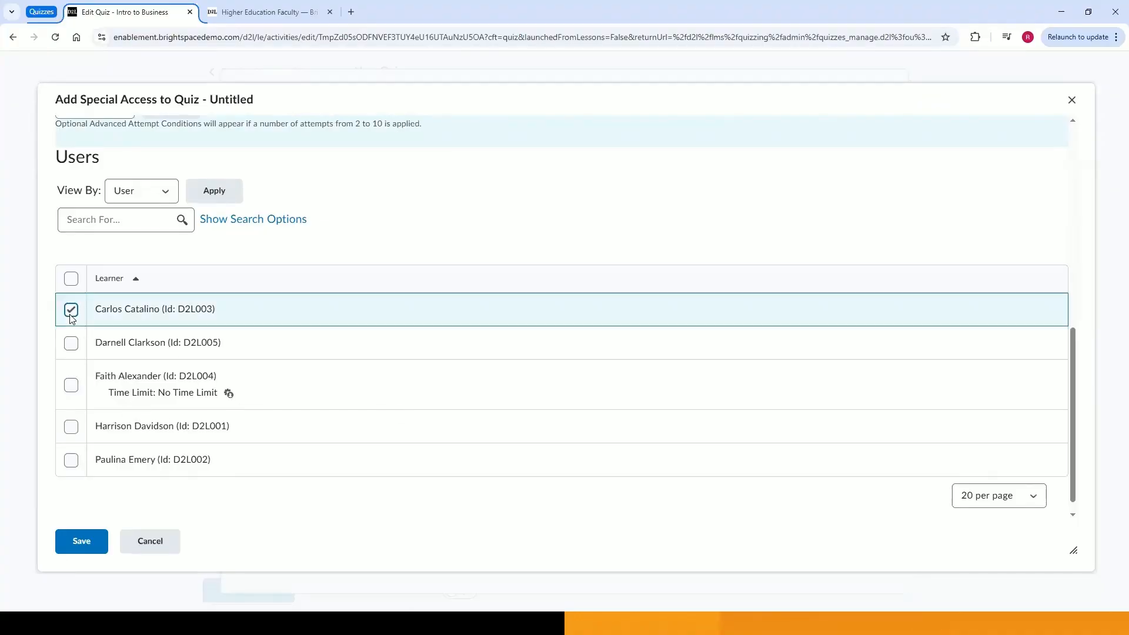
left_click(97, 545)
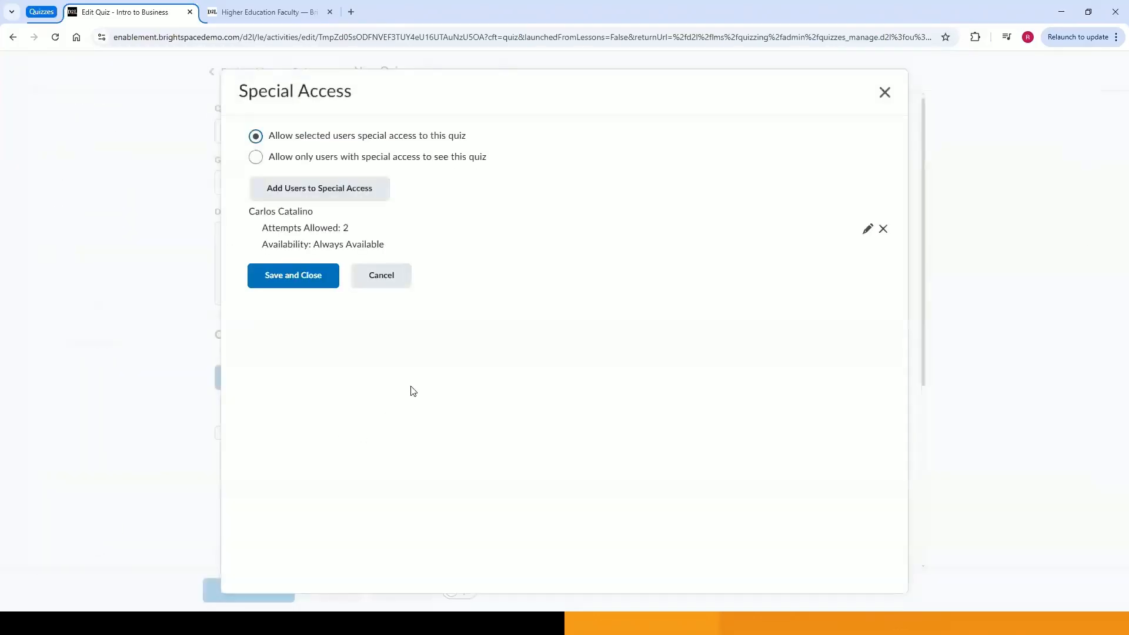
left_click(292, 275)
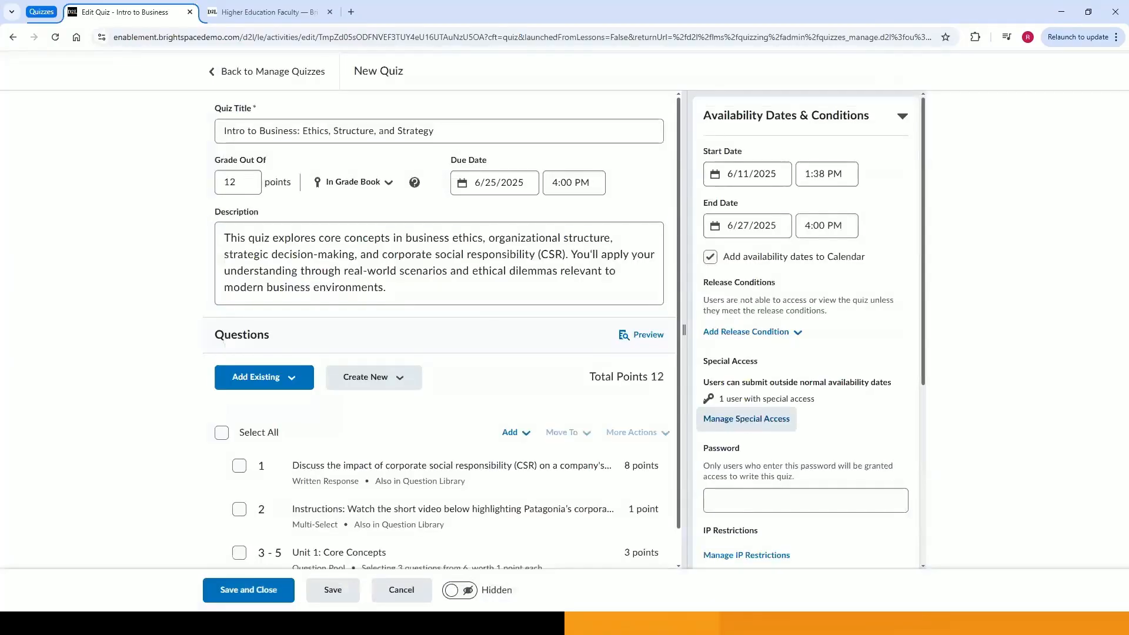
Allow only users with special access to see the quiz, then leave the add-users form and special access settings without adding anyone
left_click(759, 425)
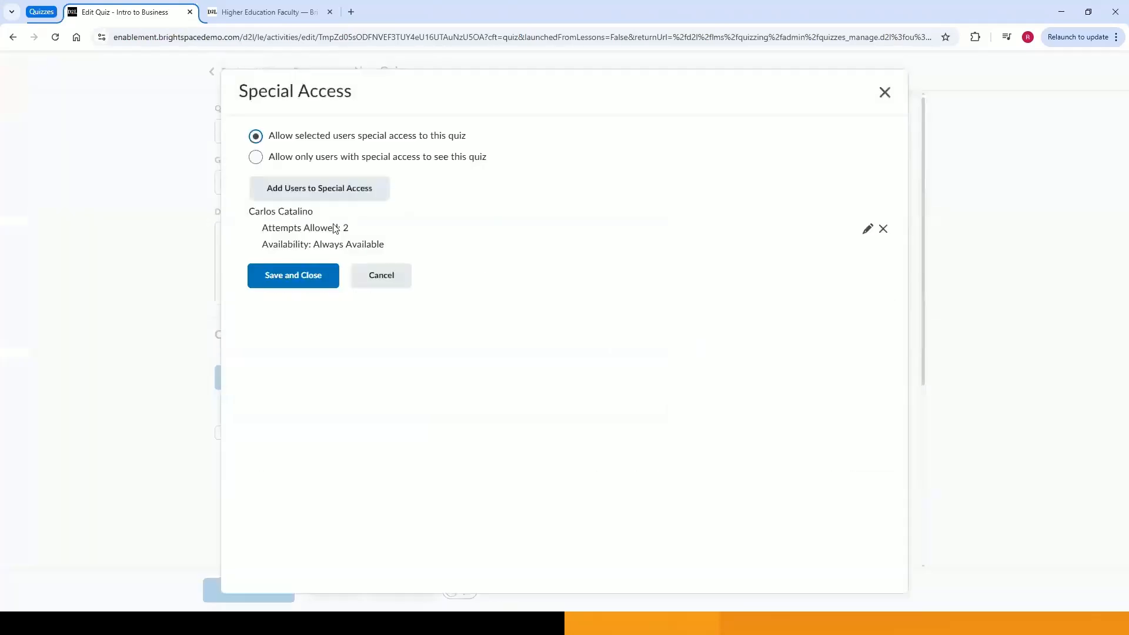
left_click(256, 158)
left_click(304, 189)
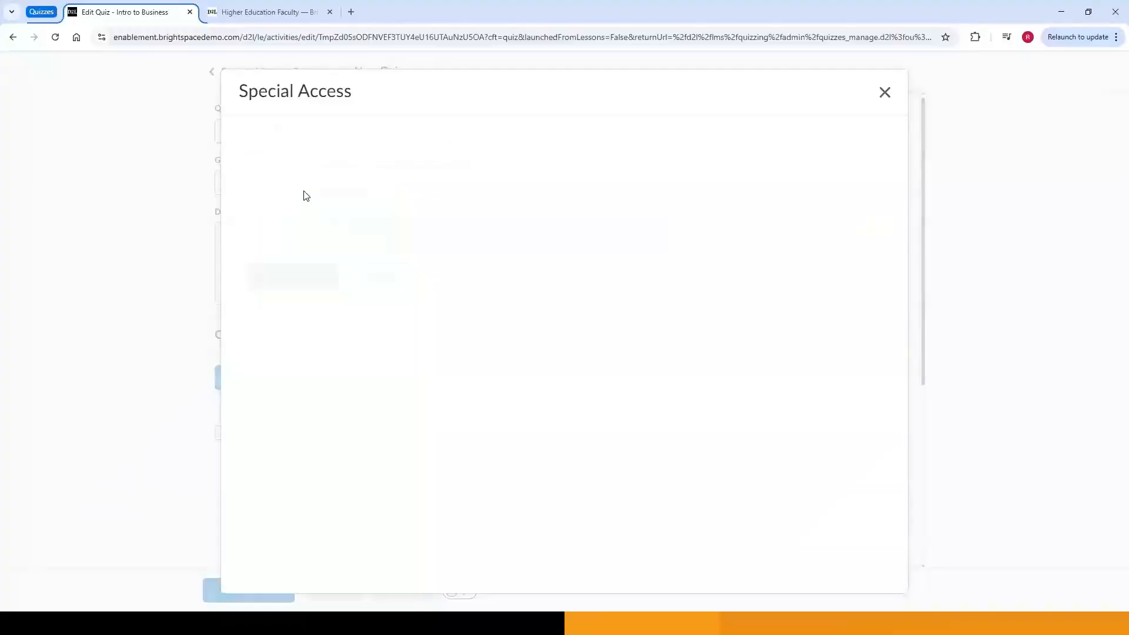
scroll(491, 341, "down", 6)
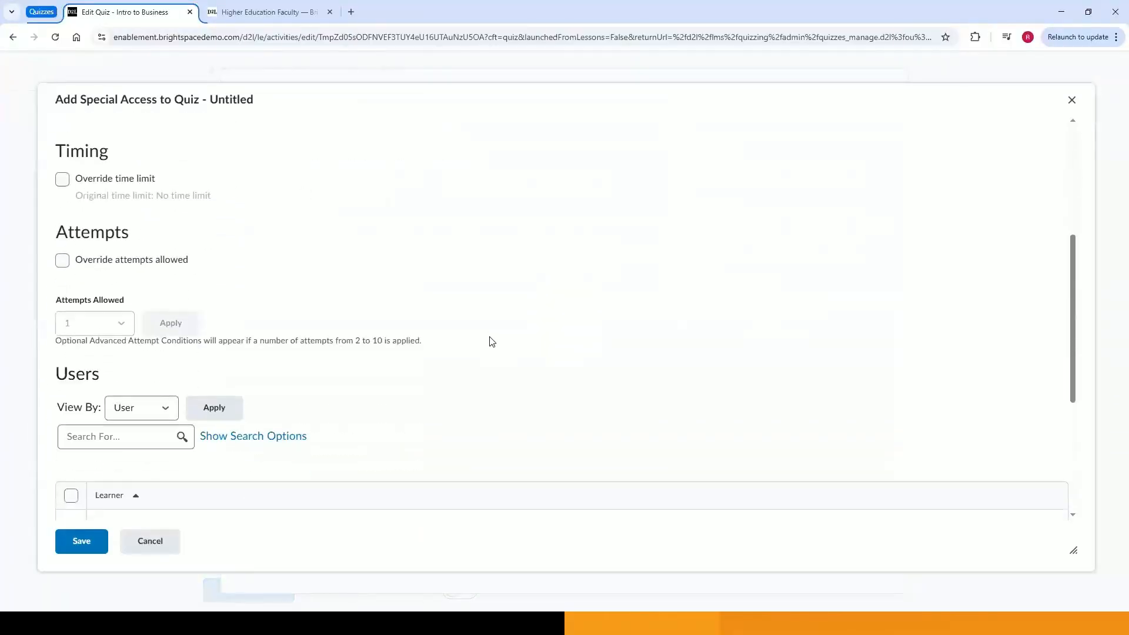
left_click(170, 538)
left_click(374, 276)
scroll(875, 425, "down", 4)
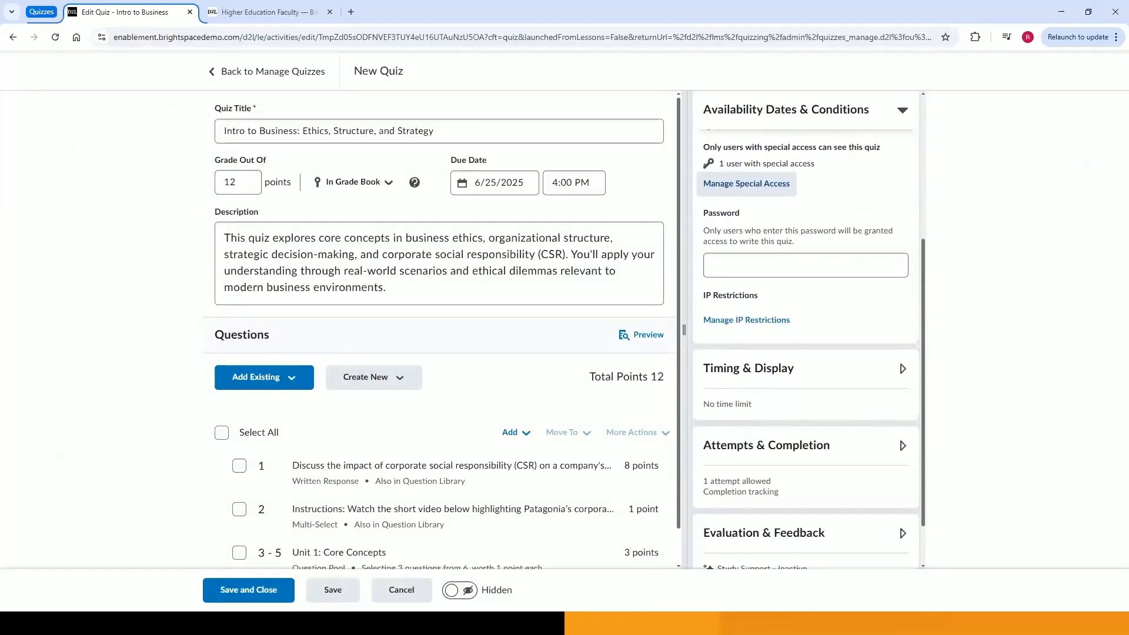
Turn on a 120-minute time limit for the quiz, with an asynchronous start and automatic submission when time expires
left_click(770, 255)
left_click(900, 117)
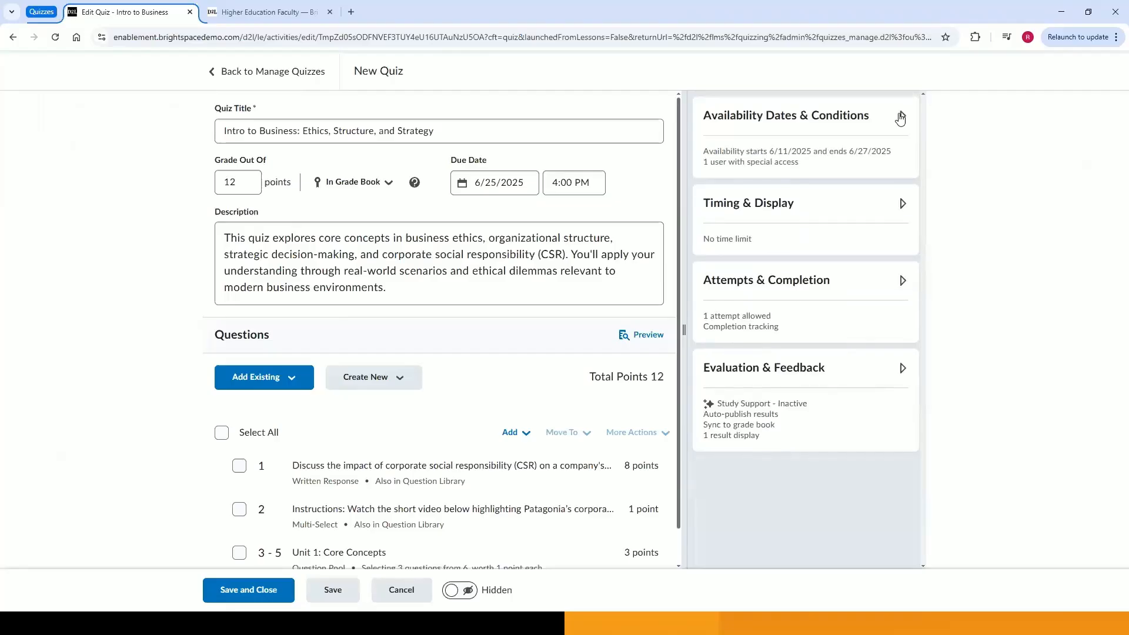
left_click(896, 212)
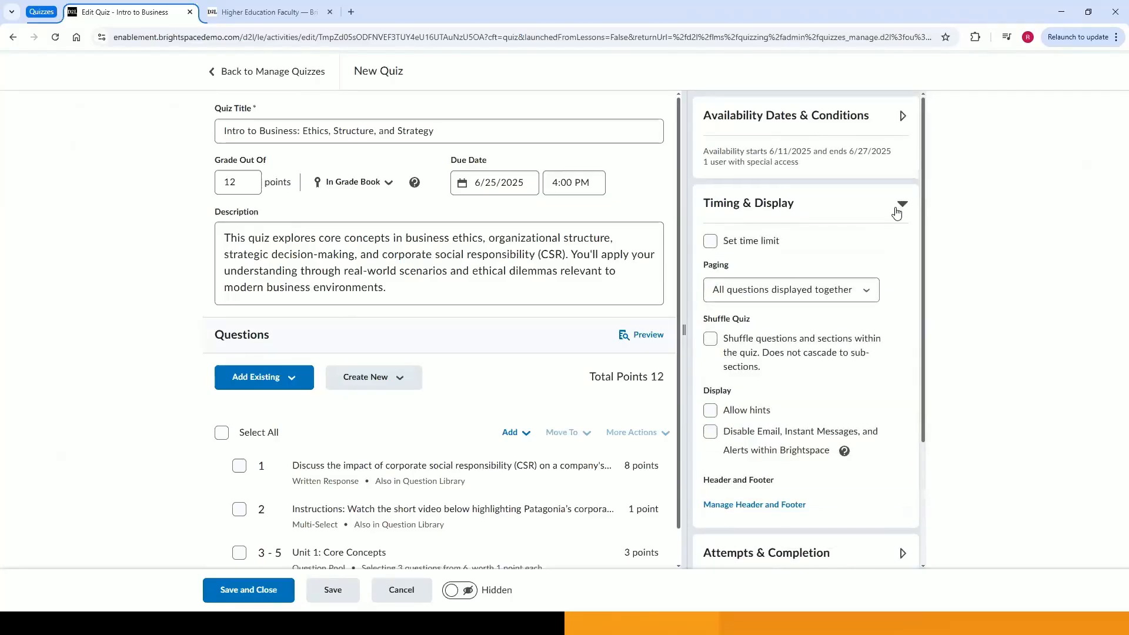
left_click(710, 242)
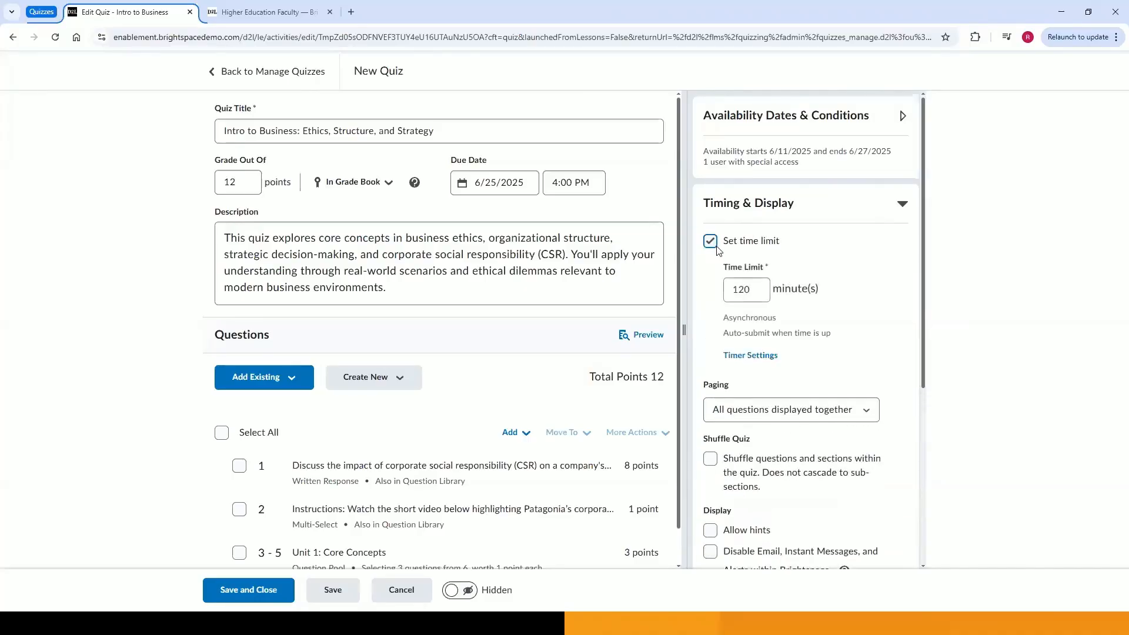
left_click(744, 356)
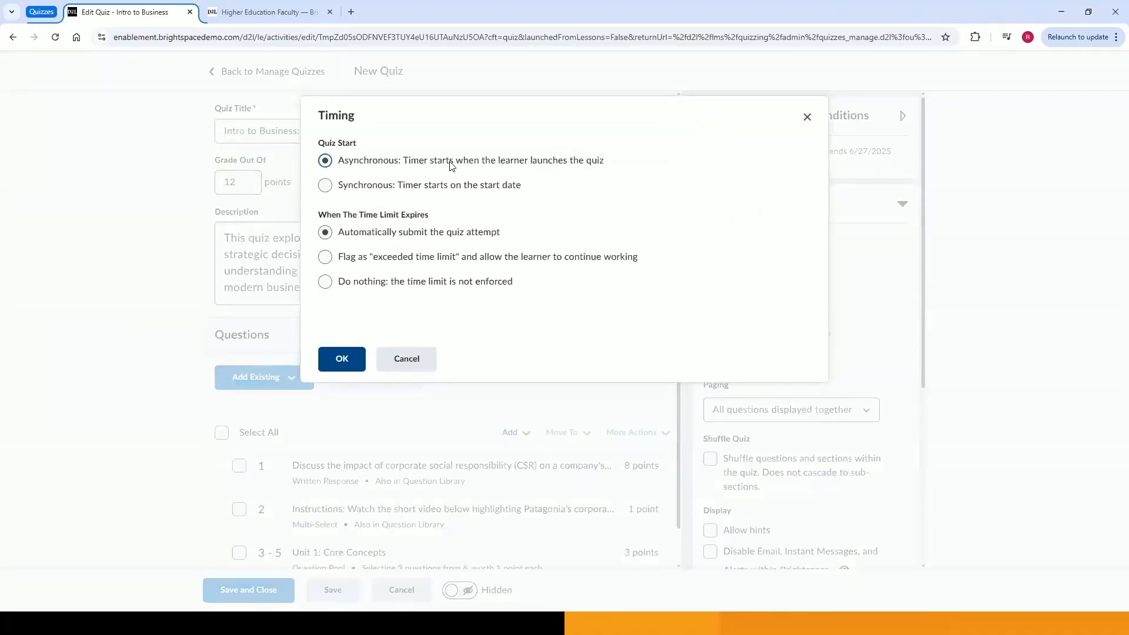
left_click(435, 185)
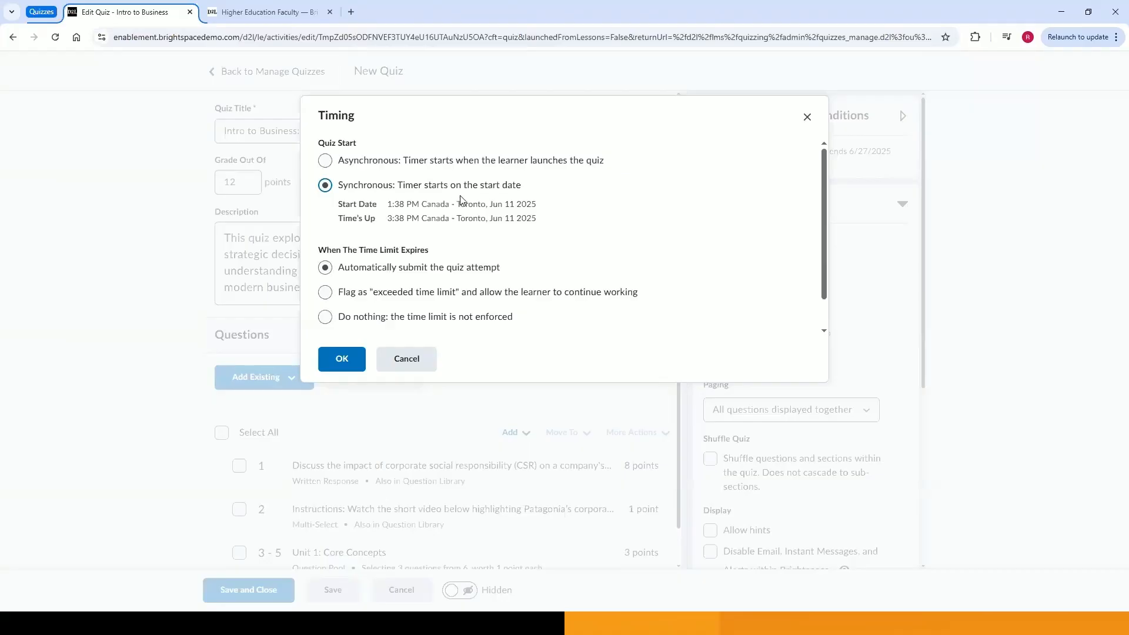
left_click(330, 166)
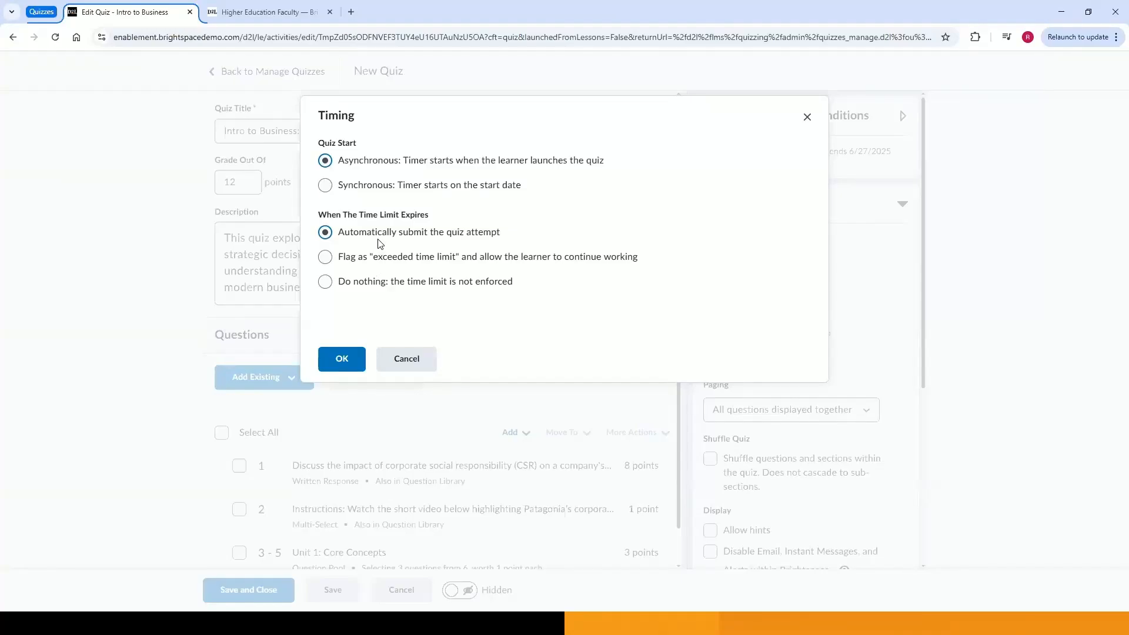
left_click(343, 363)
Set the quiz paging to 1 question per page and collapse the timing and display settings
scroll(857, 361, "down", 3)
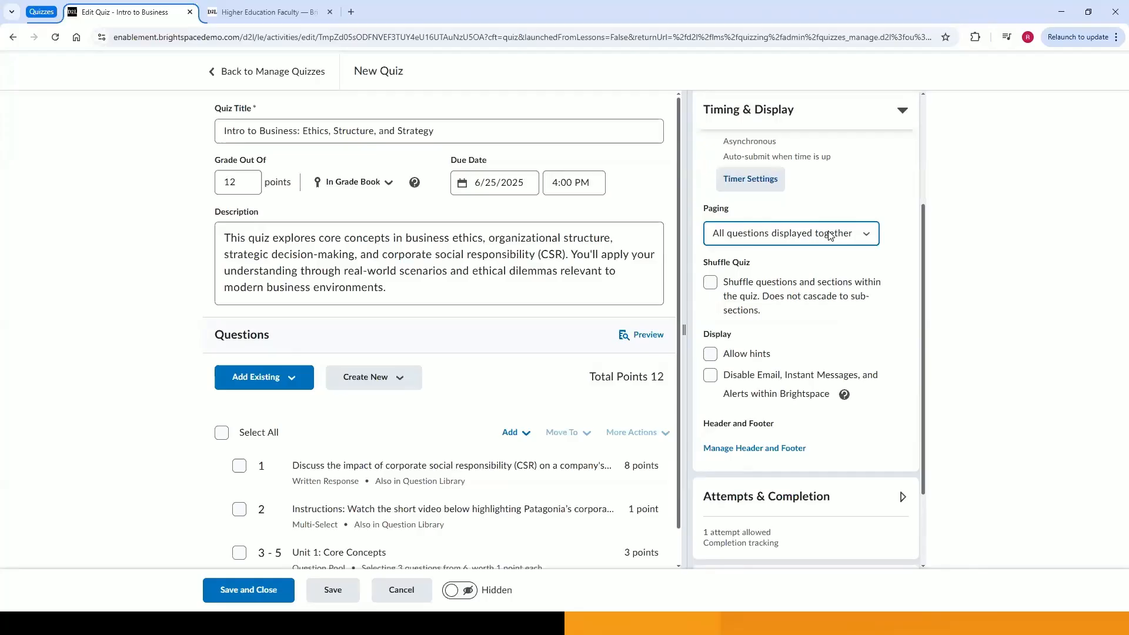
left_click(830, 235)
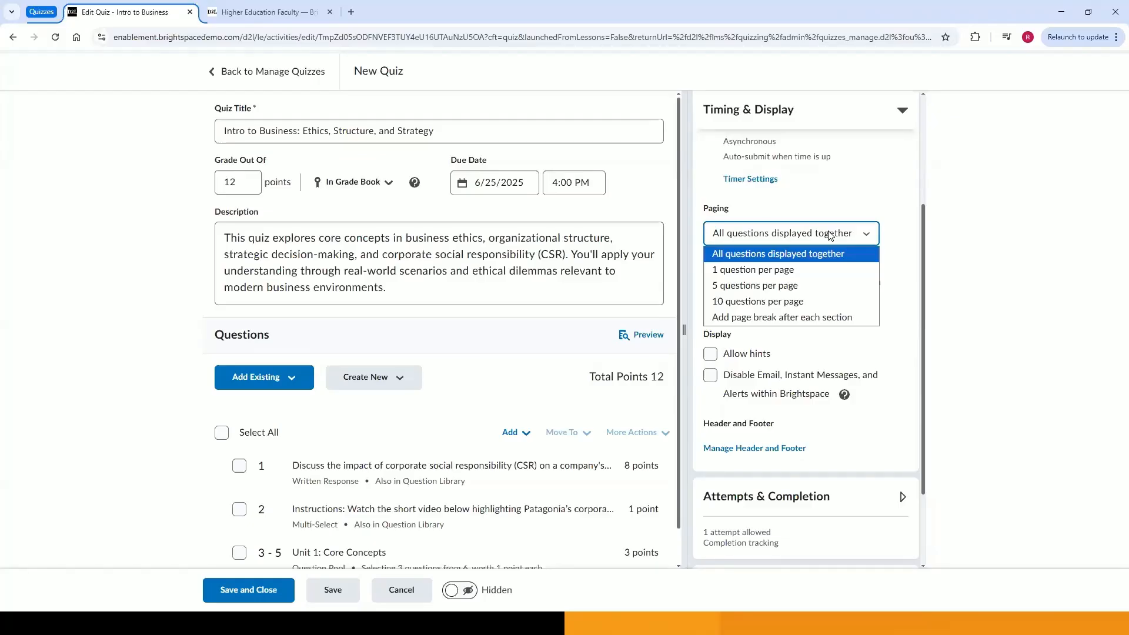
left_click(806, 270)
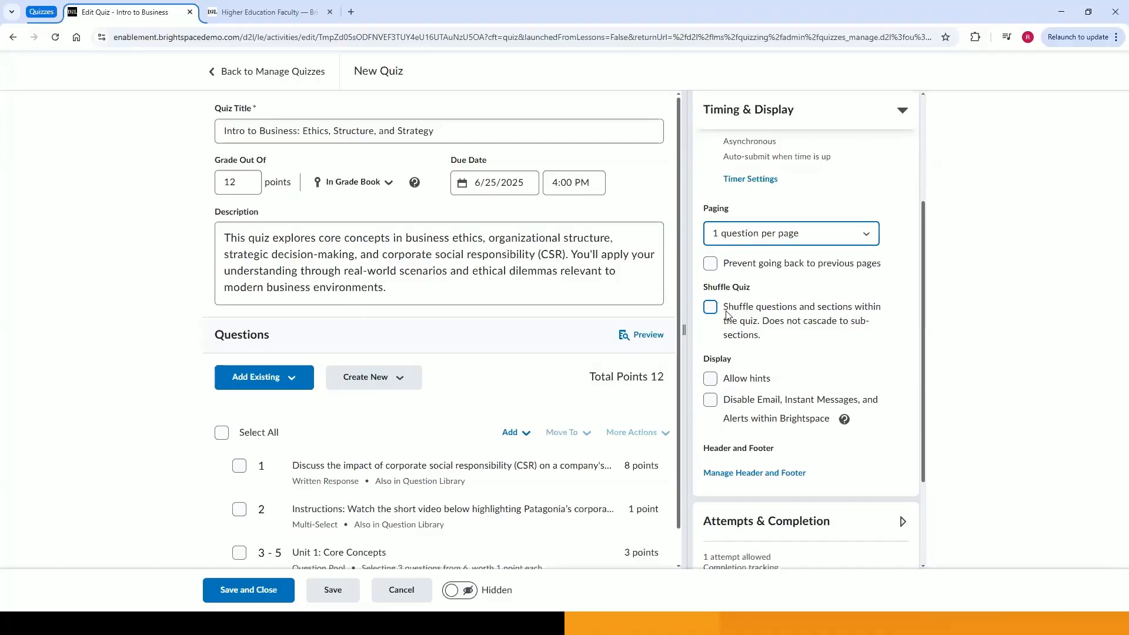
scroll(728, 316, "down", 1)
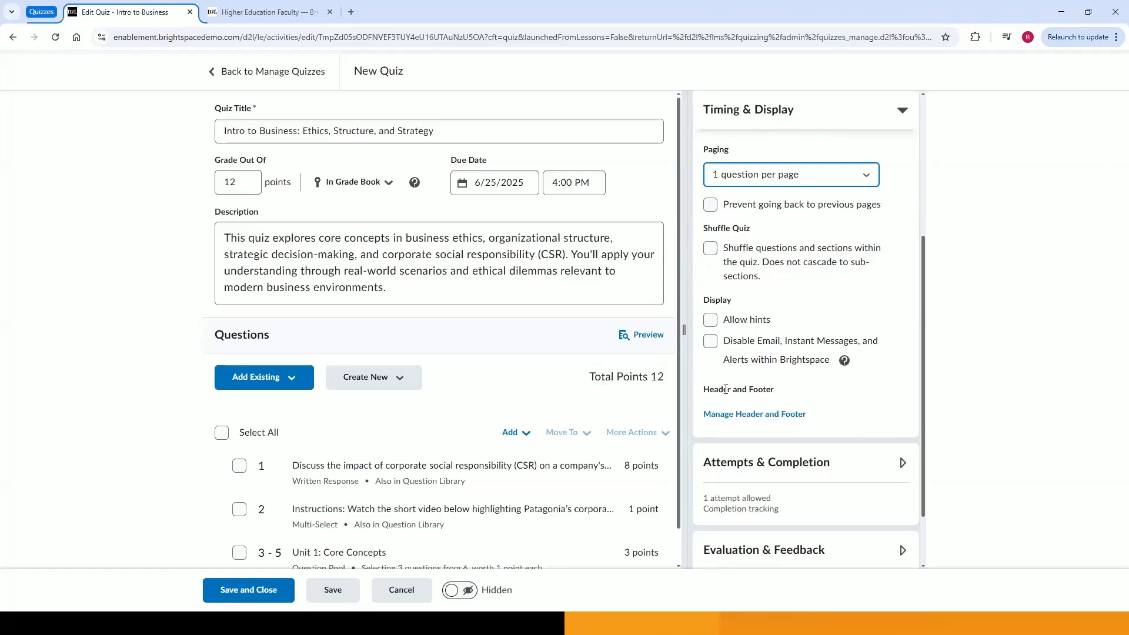
scroll(728, 385, "down", 2)
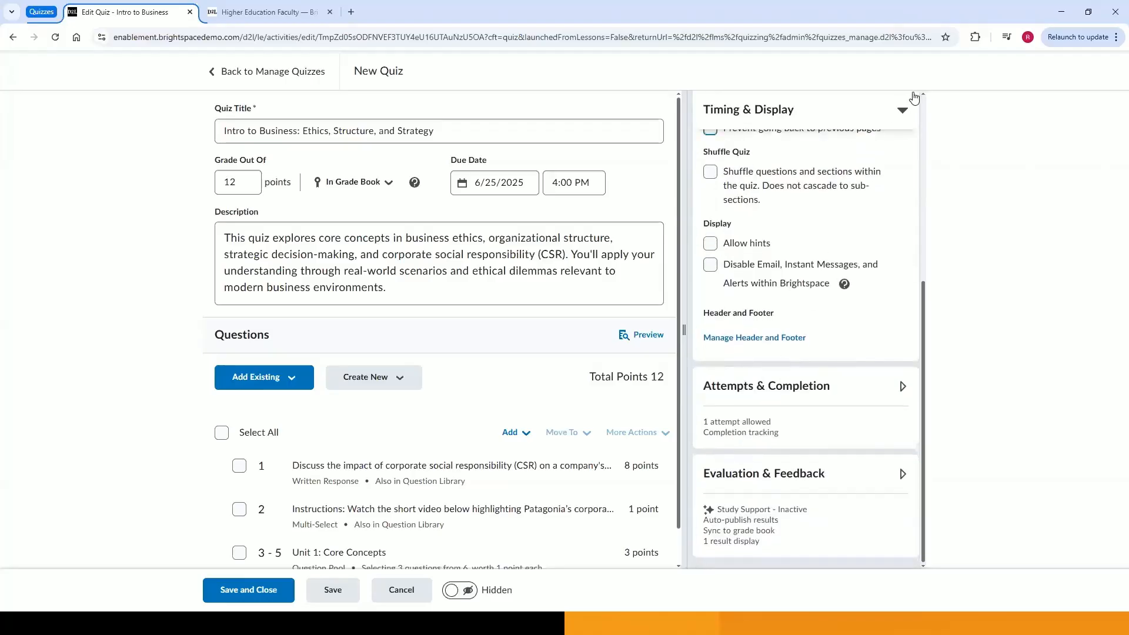
left_click(892, 115)
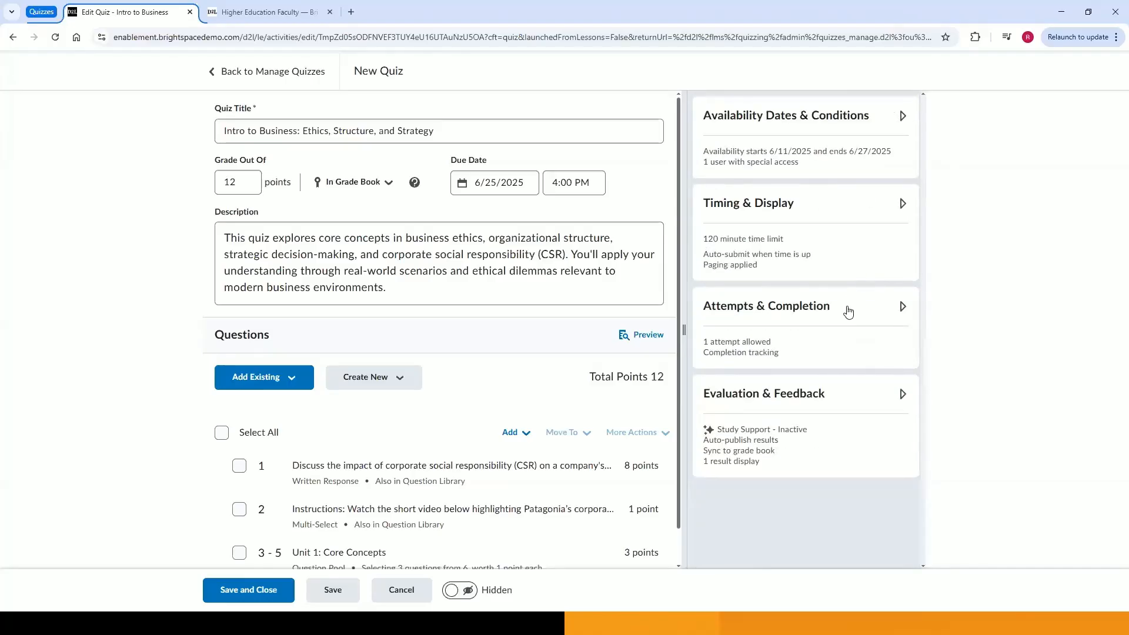
Try allowing 2 attempts with the highest attempt as the overall grade, and cancel the attempts settings
left_click(848, 311)
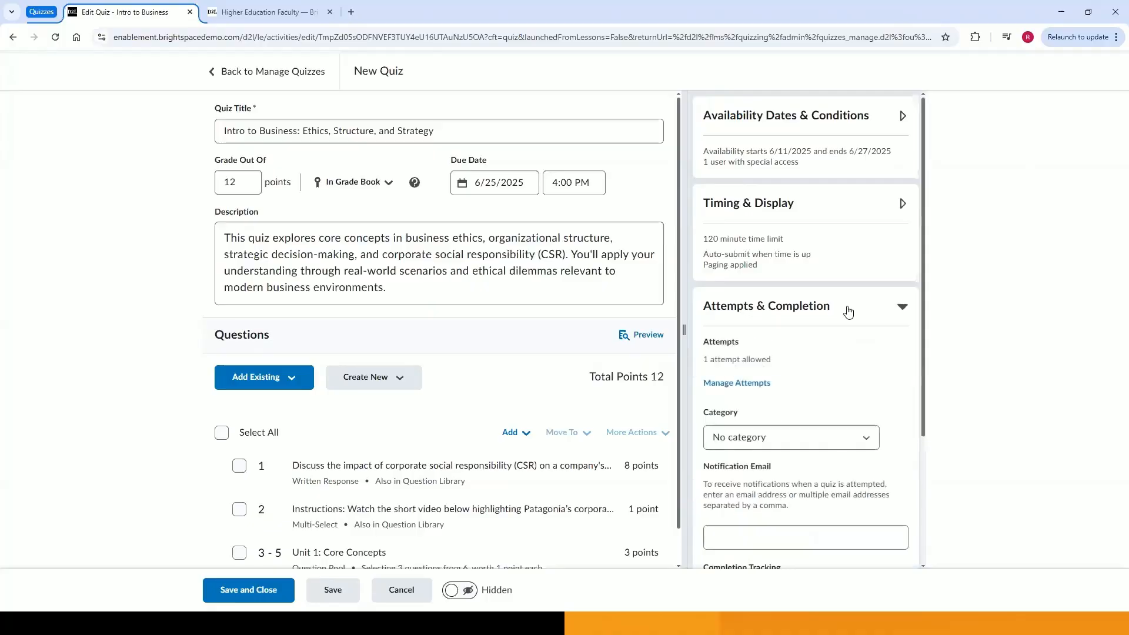
scroll(764, 317, "down", 1)
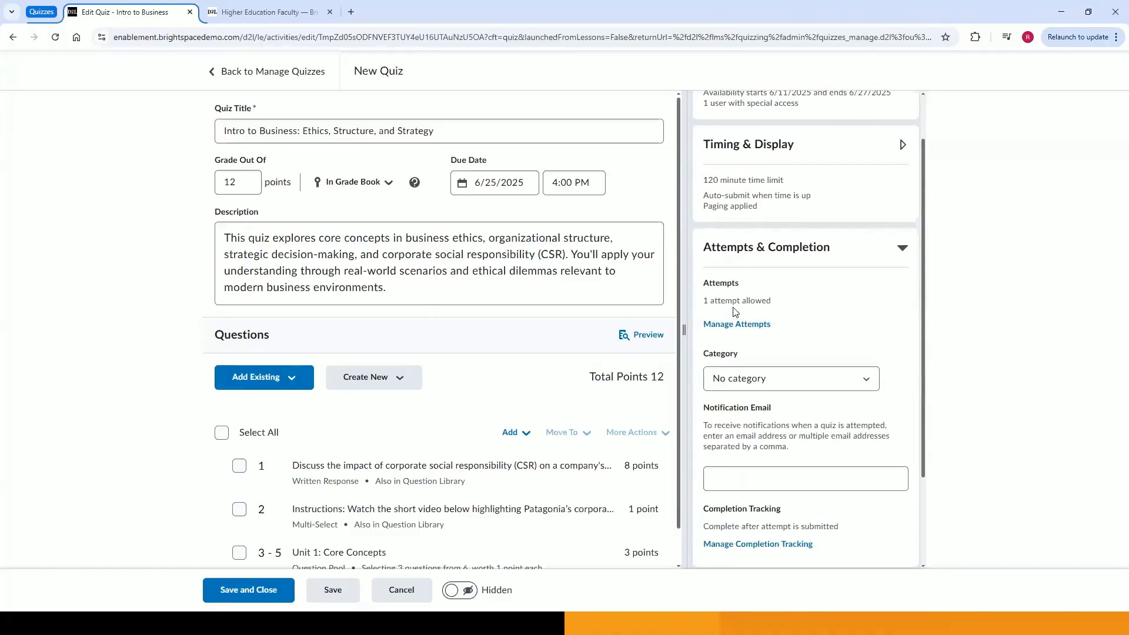
left_click(744, 327)
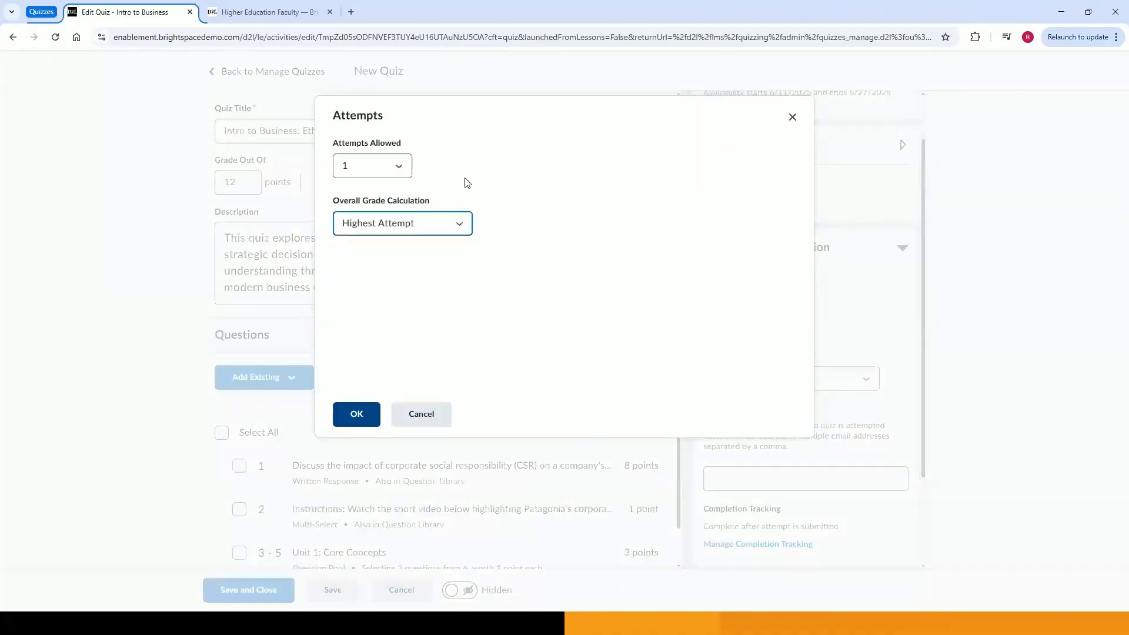
left_click(400, 169)
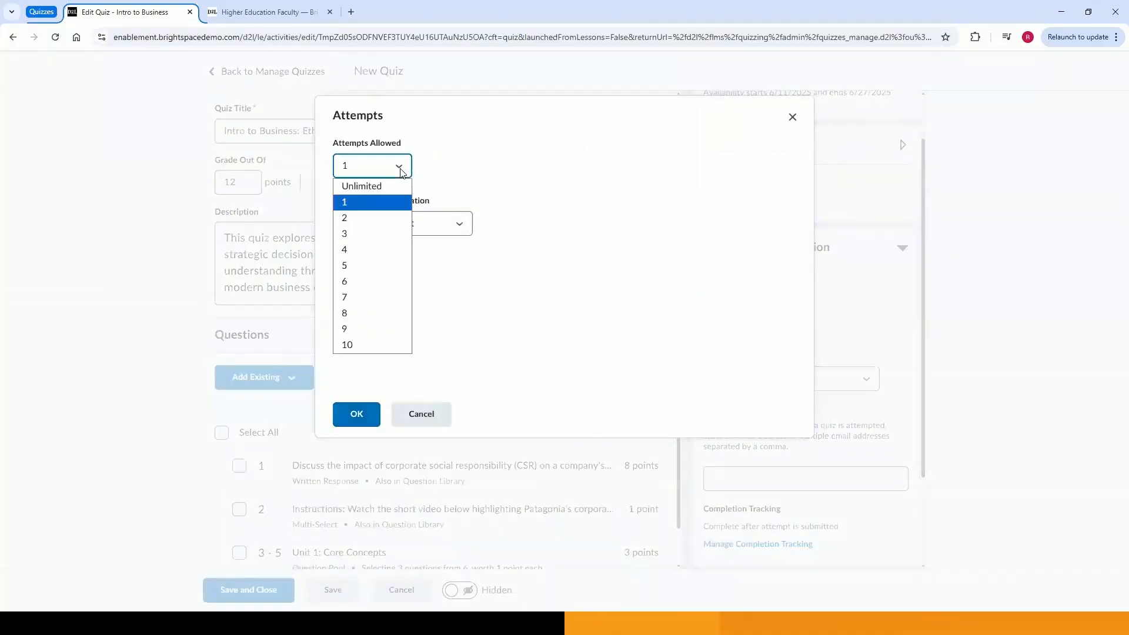
left_click(391, 219)
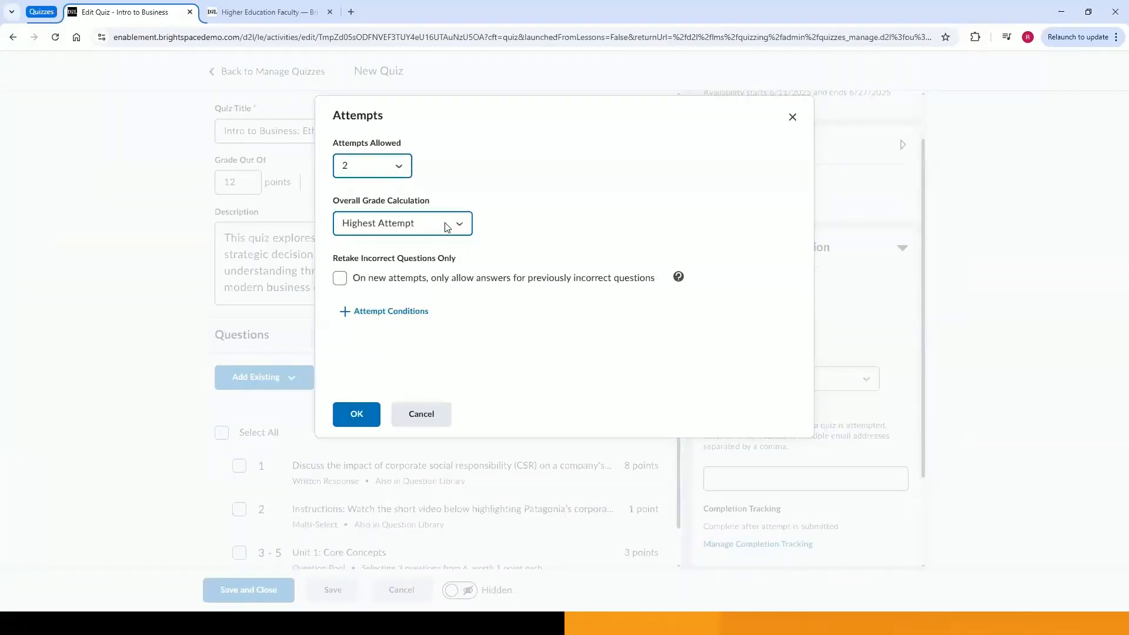
left_click(448, 228)
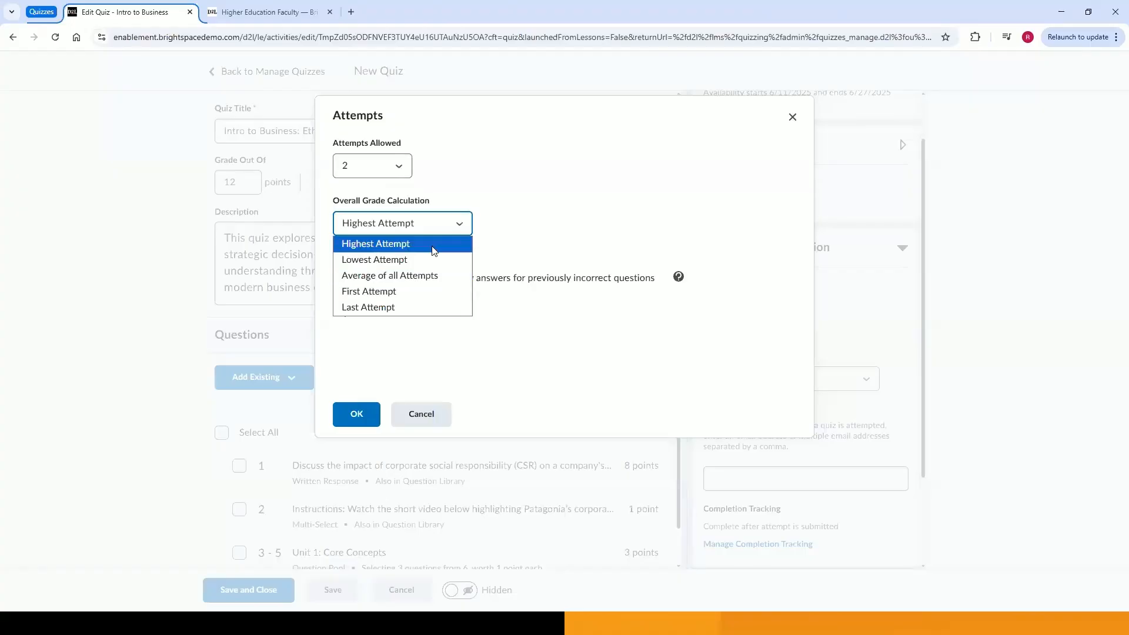
left_click(434, 243)
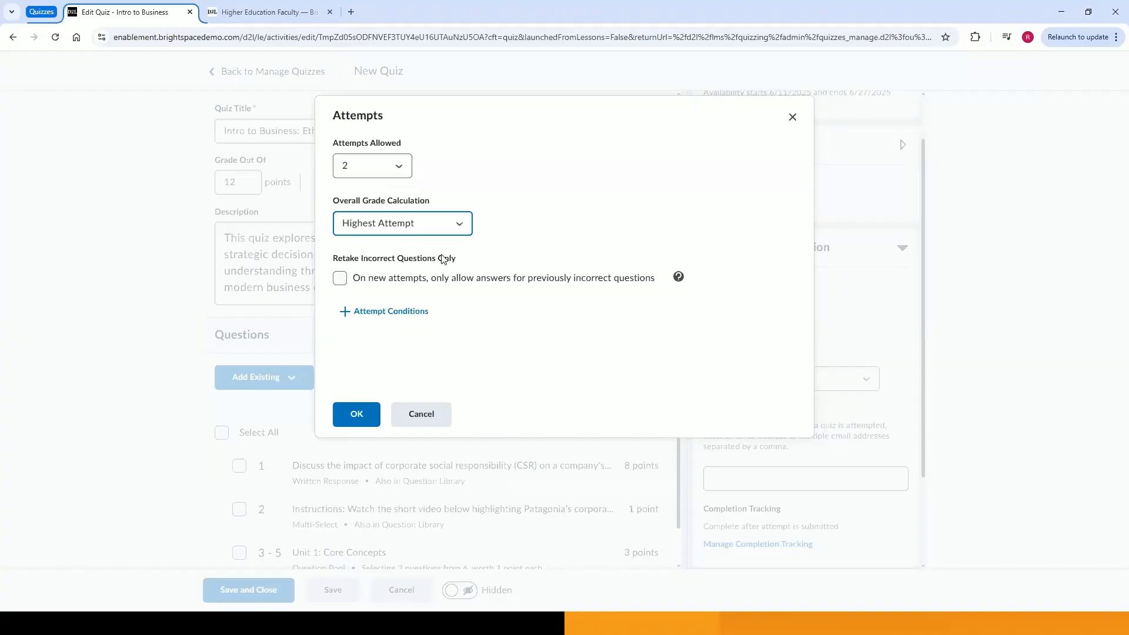
left_click(436, 423)
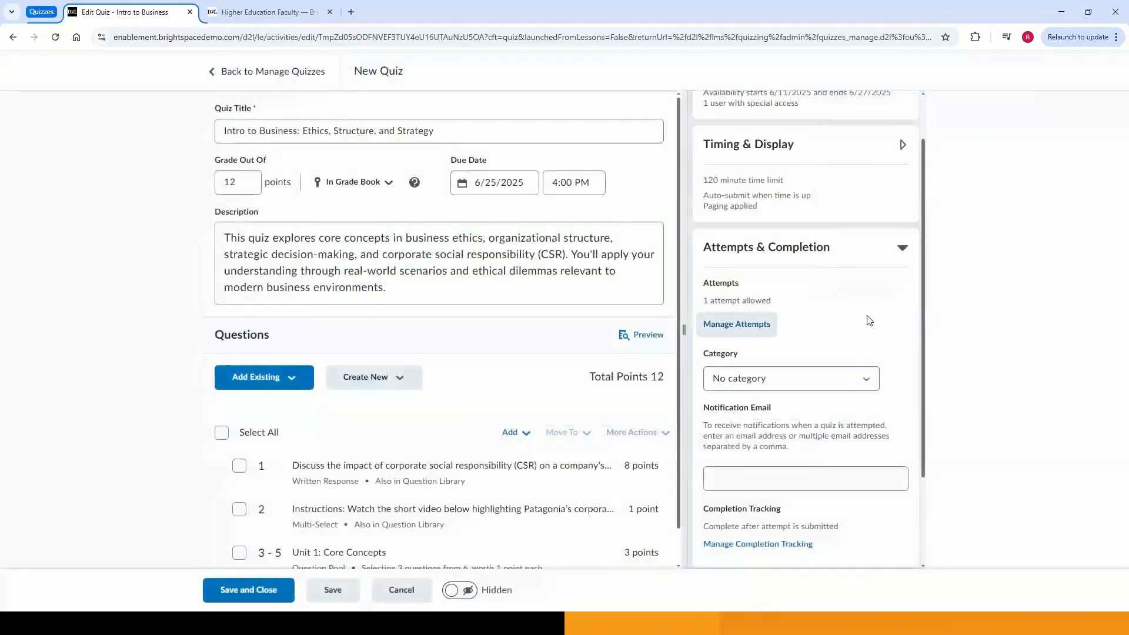
Examine the quiz's category choices, notification email field and completion tracking setting, and collapse the attempts and completion settings
scroll(870, 321, "down", 1)
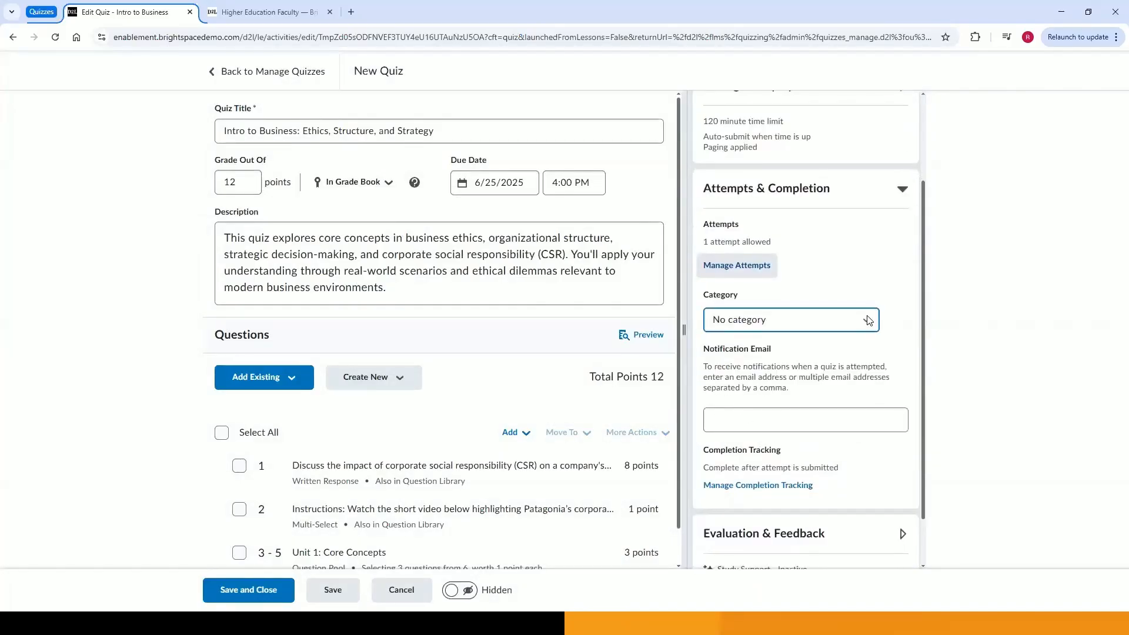
left_click(869, 320)
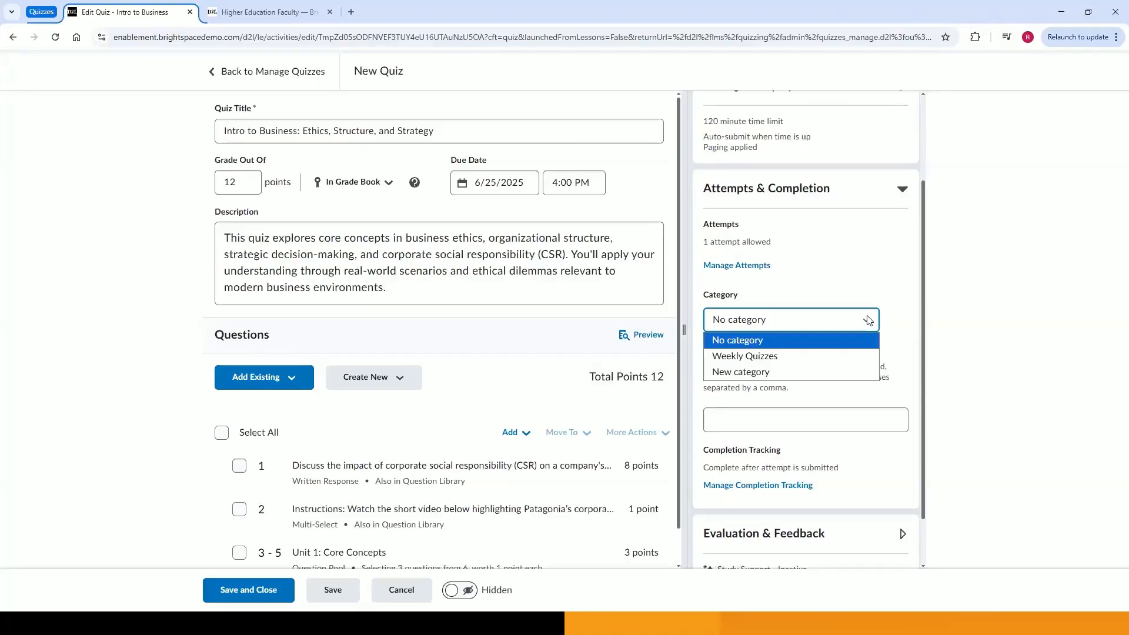
key("Down")
key("Down")
key("Up")
key("Up")
left_click(888, 273)
scroll(875, 335, "down", 1)
left_click(867, 369)
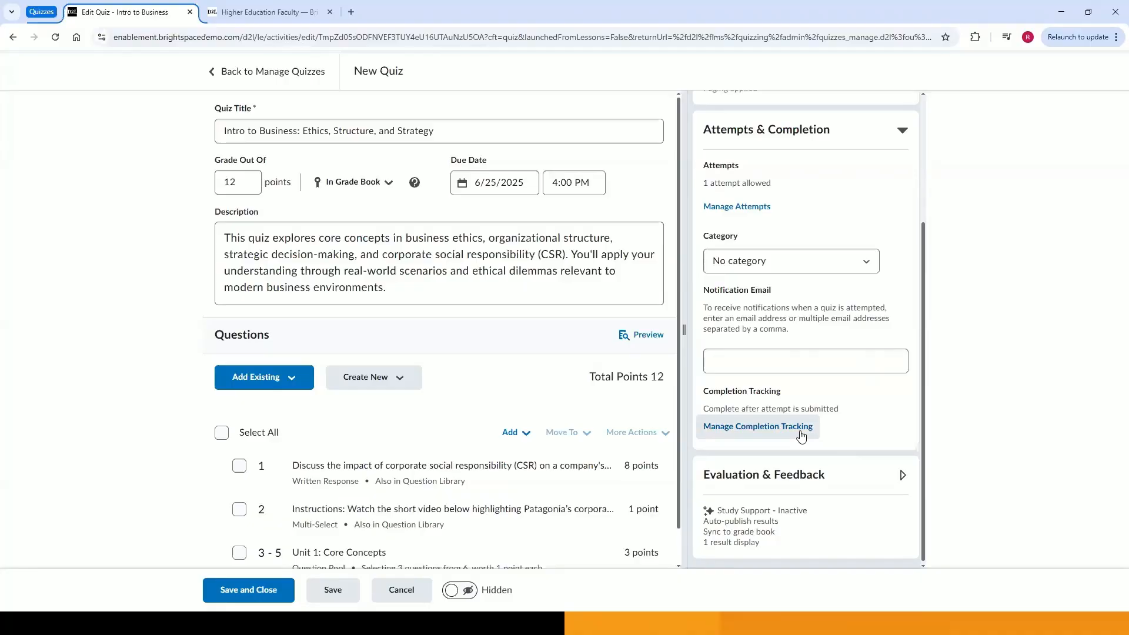
left_click(900, 130)
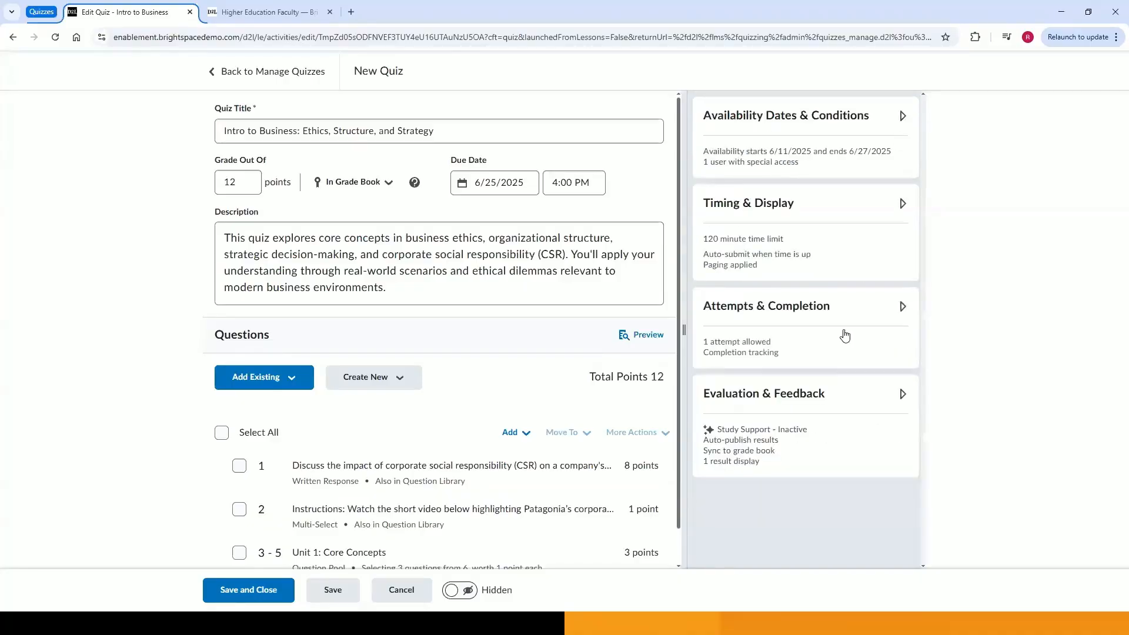
Turn off auto-publishing of attempt results upon completion and keep No questions as the question display for learners
left_click(817, 401)
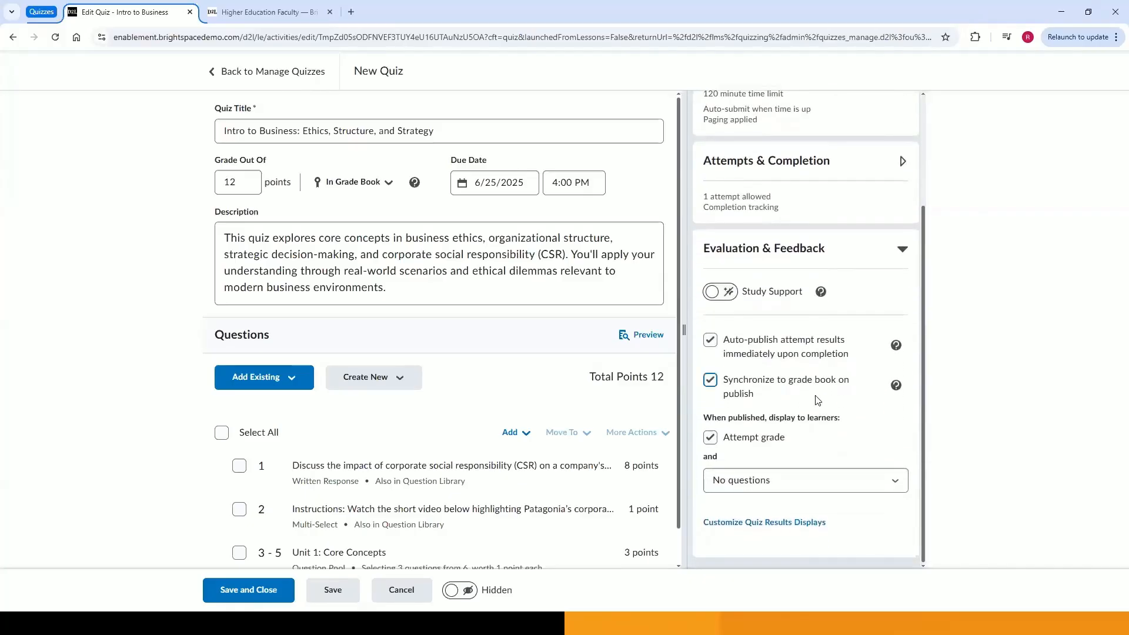
left_click(710, 345)
left_click(775, 482)
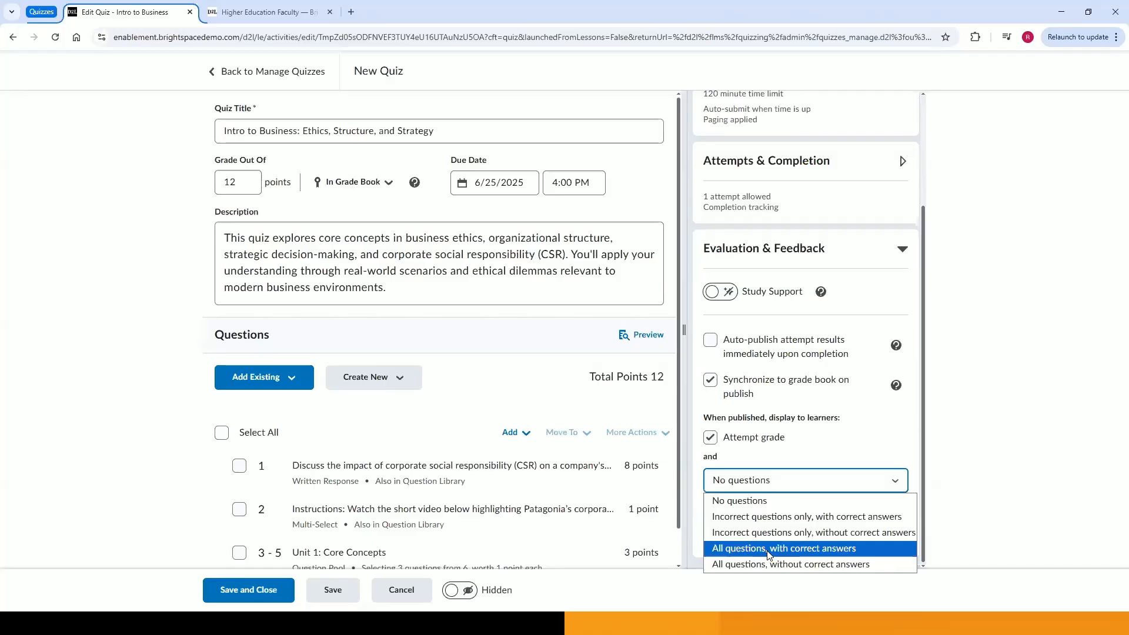
left_click(772, 501)
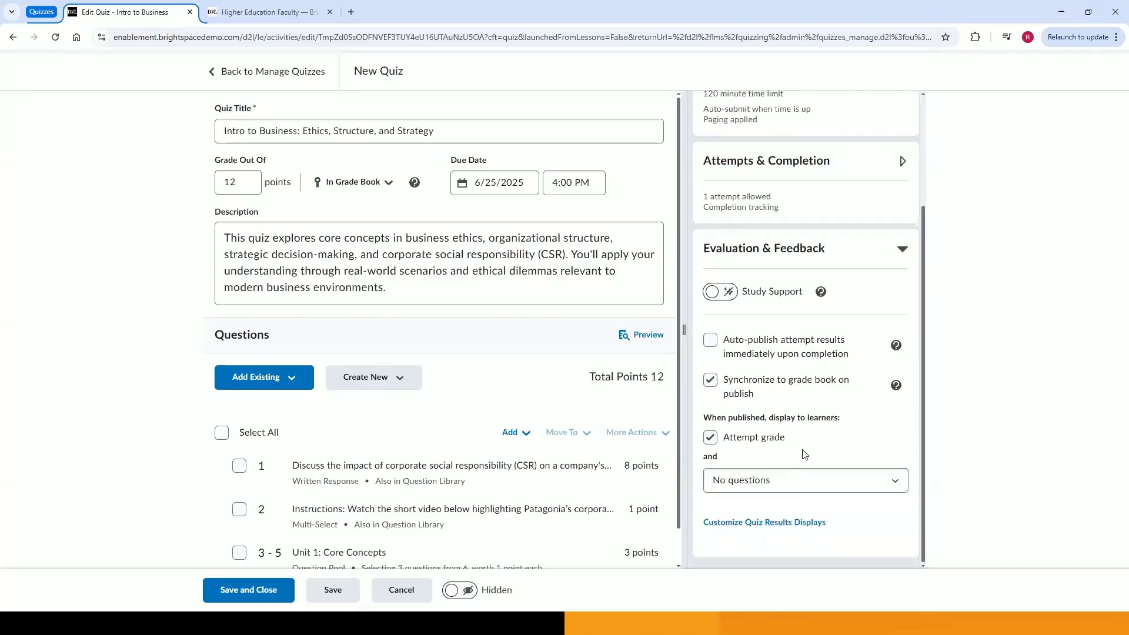
Review the primary view's message, question and statistics options in the quiz results displays, cancel out and collapse the evaluation and feedback settings
left_click(788, 533)
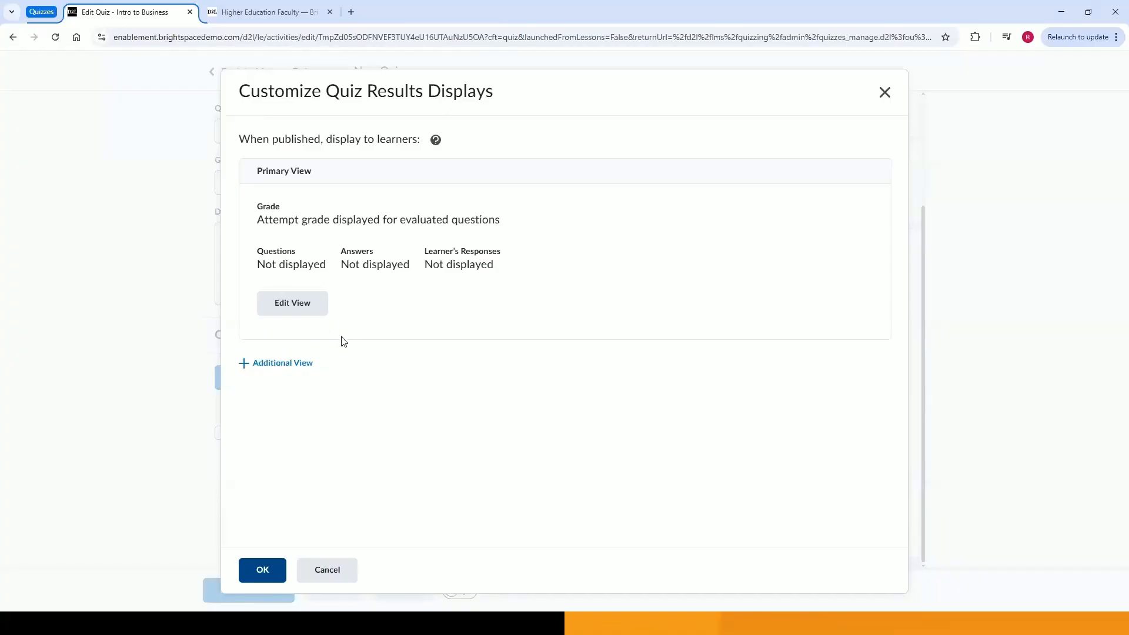
left_click(297, 308)
left_click(295, 277)
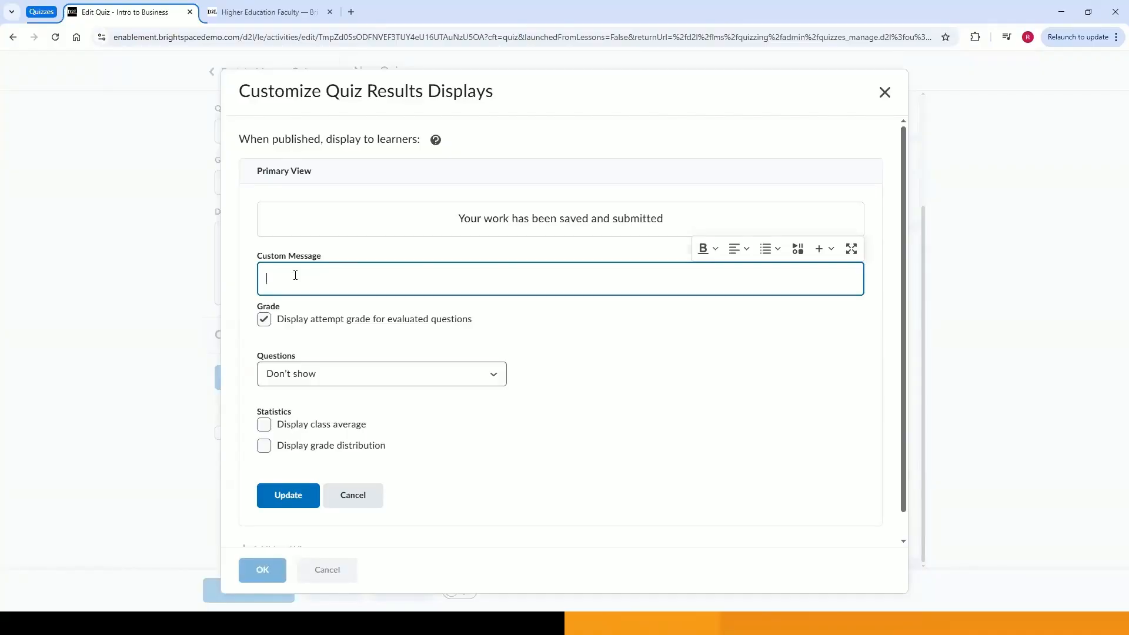
scroll(330, 336, "down", 1)
left_click(302, 347)
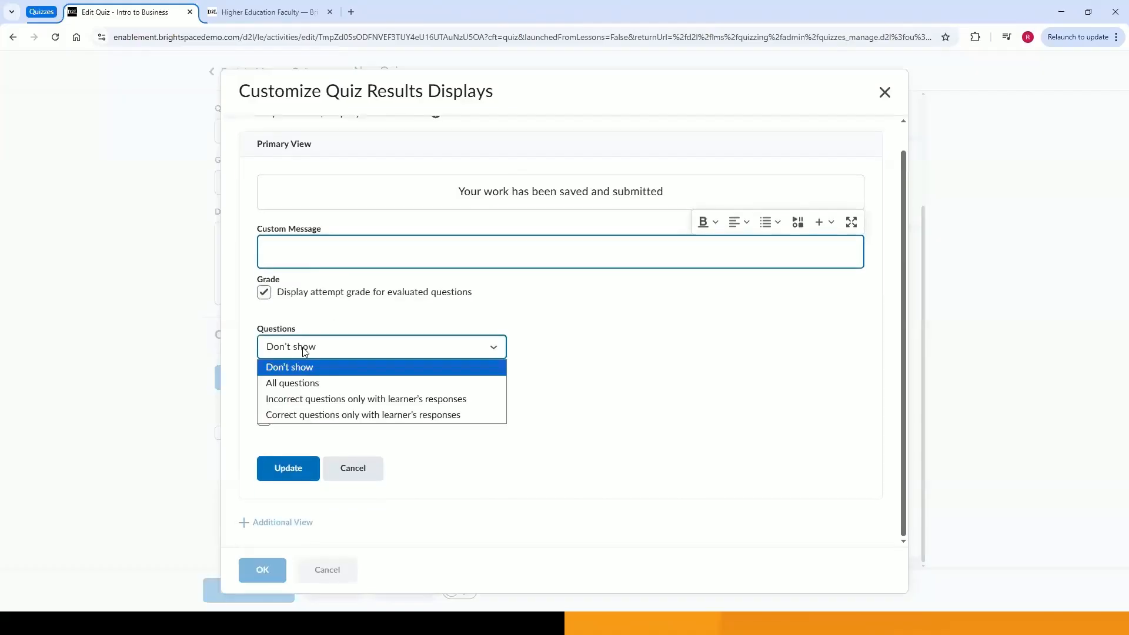
left_click(302, 347)
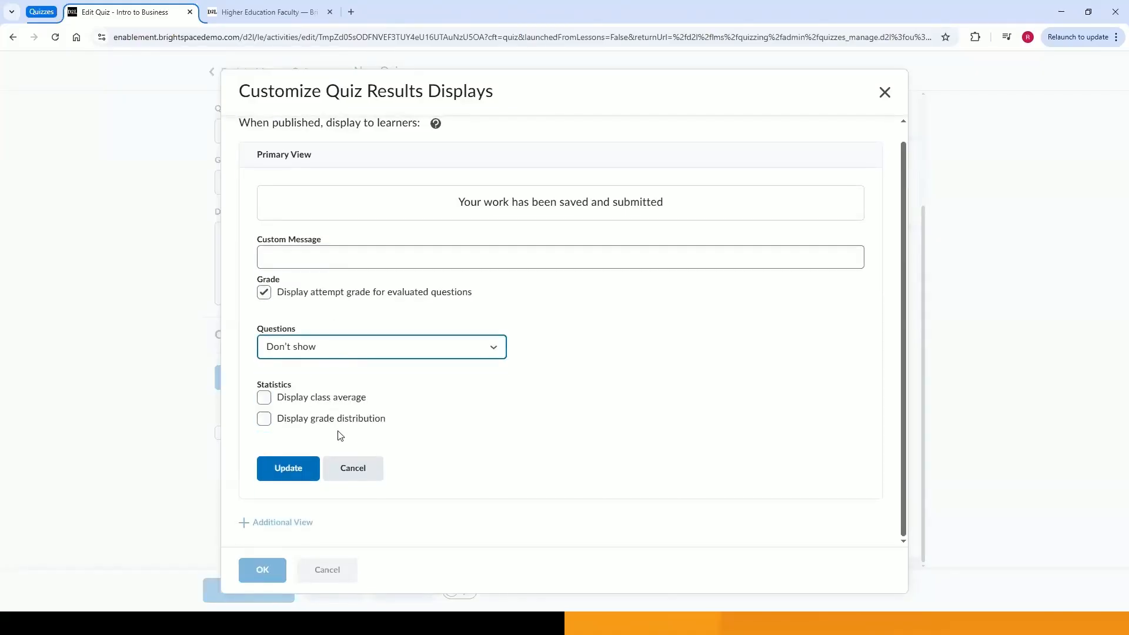
left_click(378, 476)
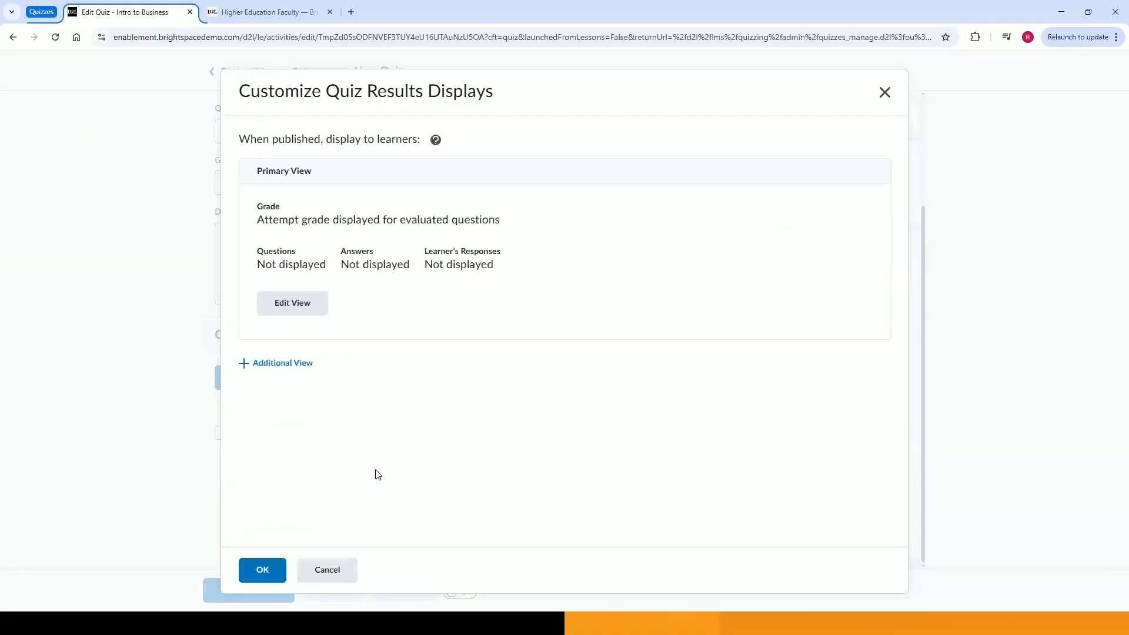
left_click(292, 569)
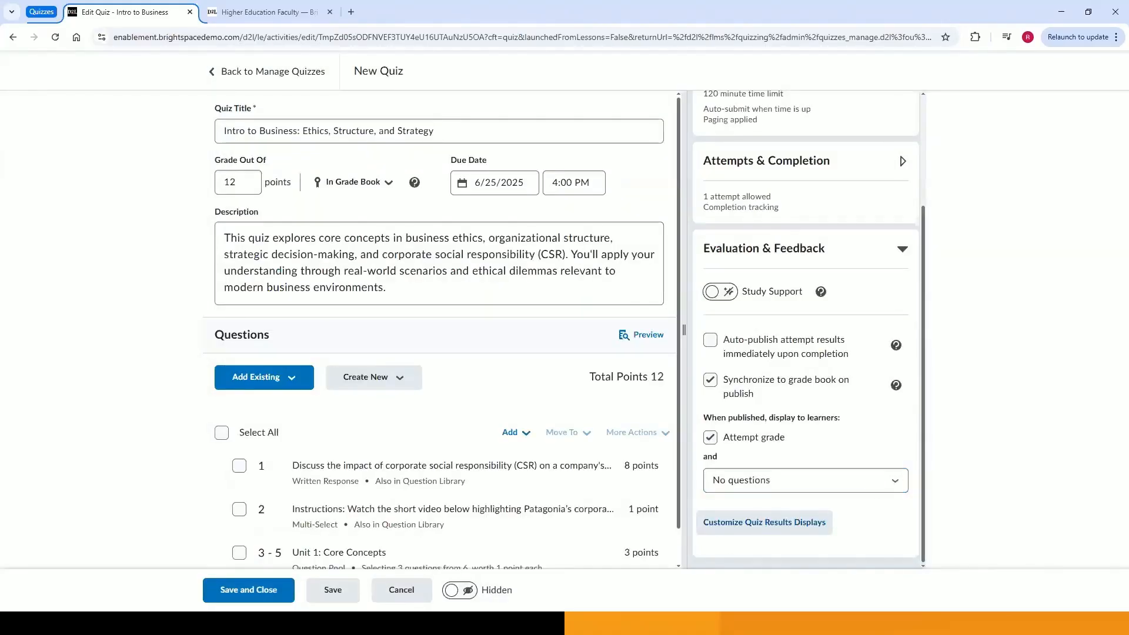
left_click(865, 254)
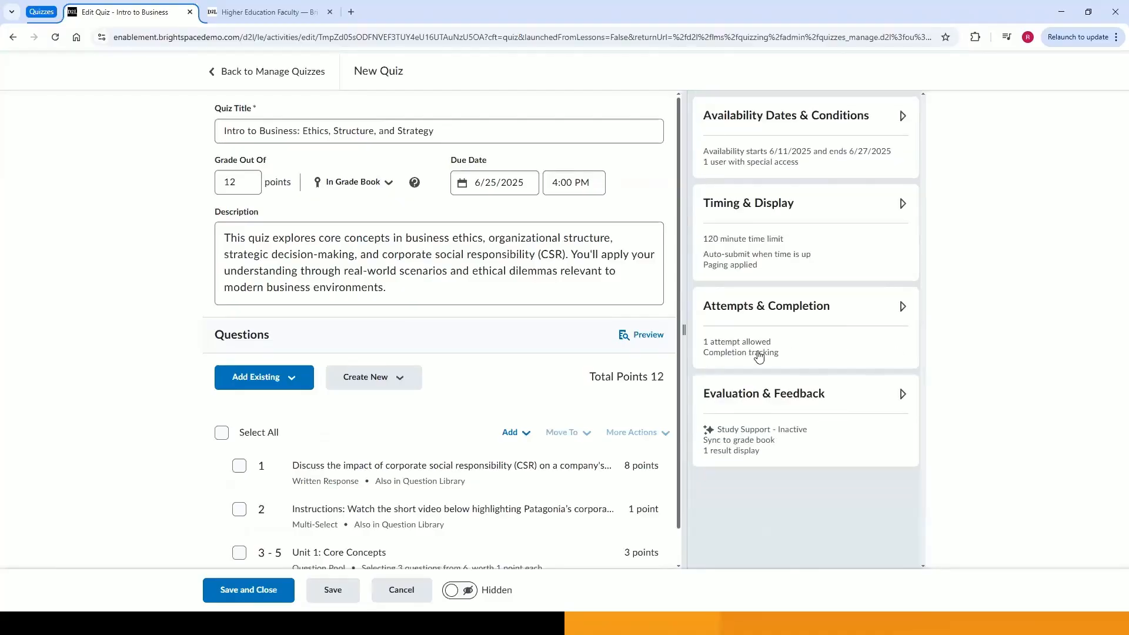
scroll(378, 388, "down", 1)
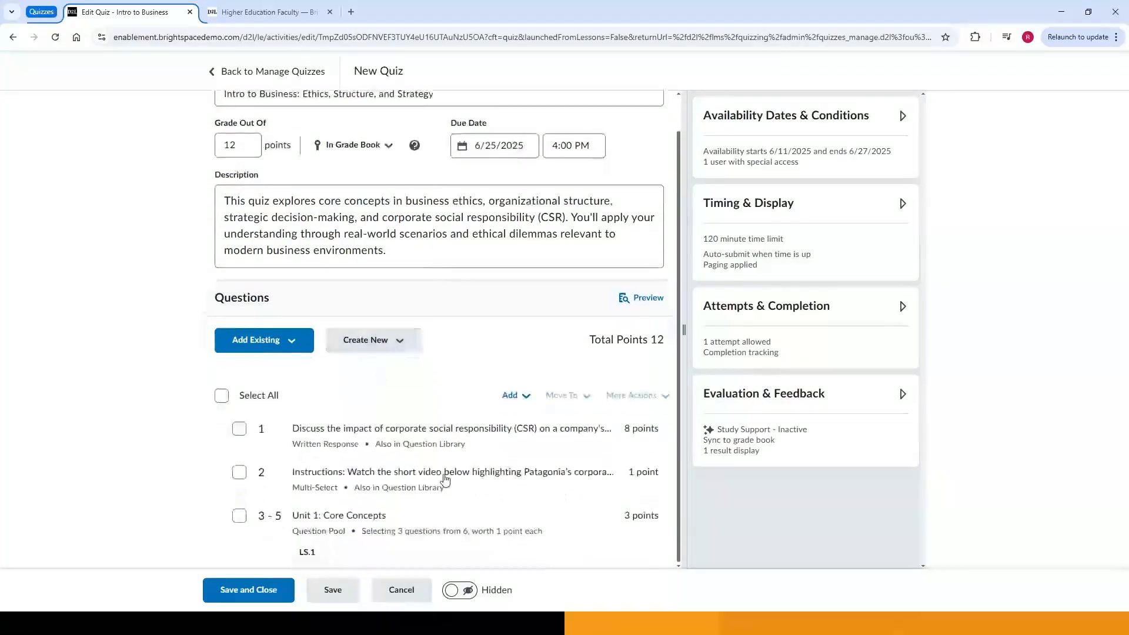
Save and close the quiz, and make "Intro to Business: Ethics, Structure, and Strategy" visible to users from the quiz list
left_click(238, 590)
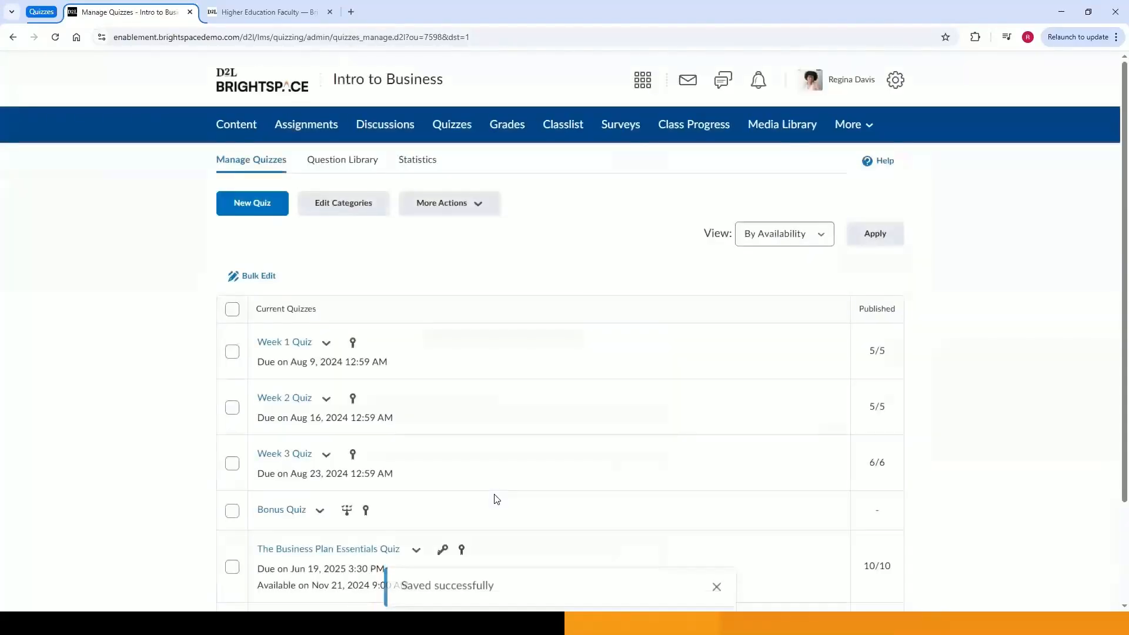
left_click(717, 573)
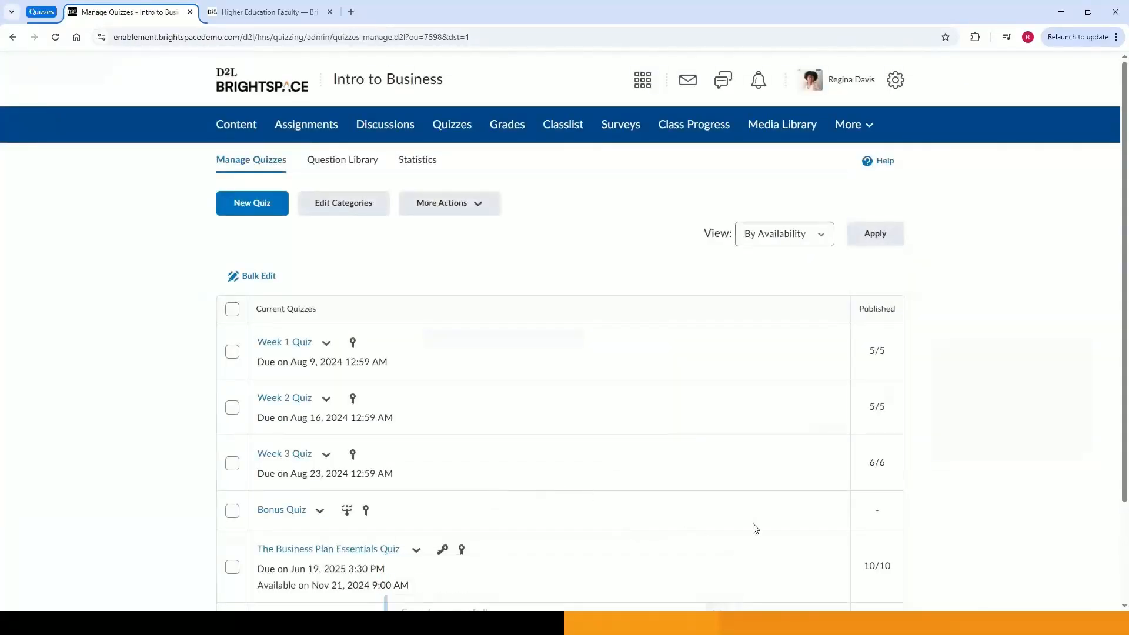
scroll(668, 328, "down", 2)
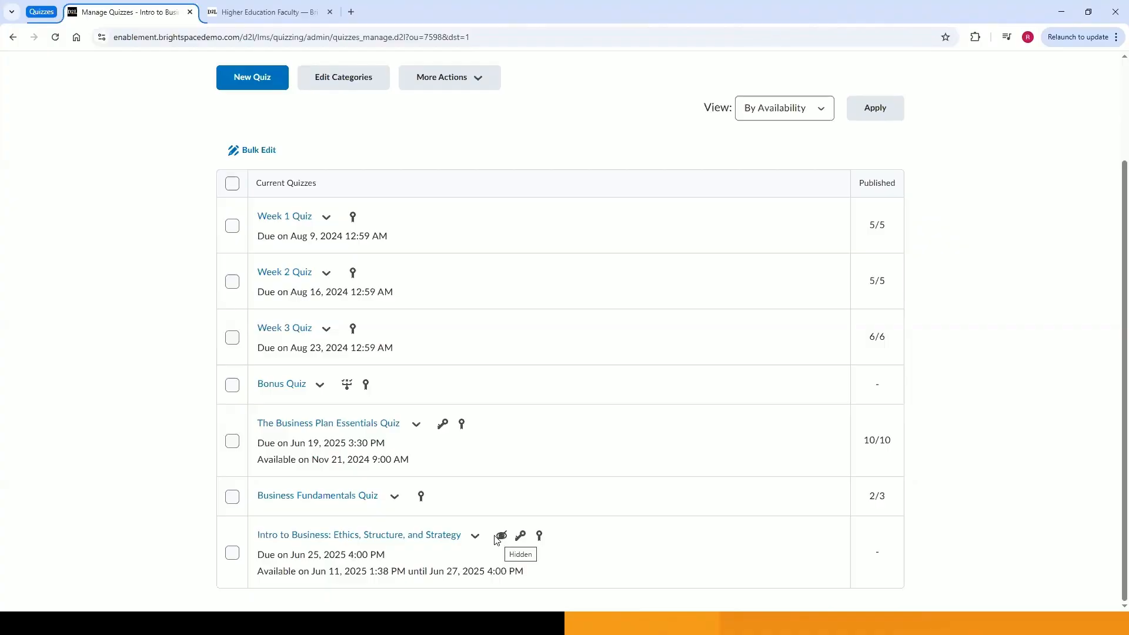
left_click(478, 540)
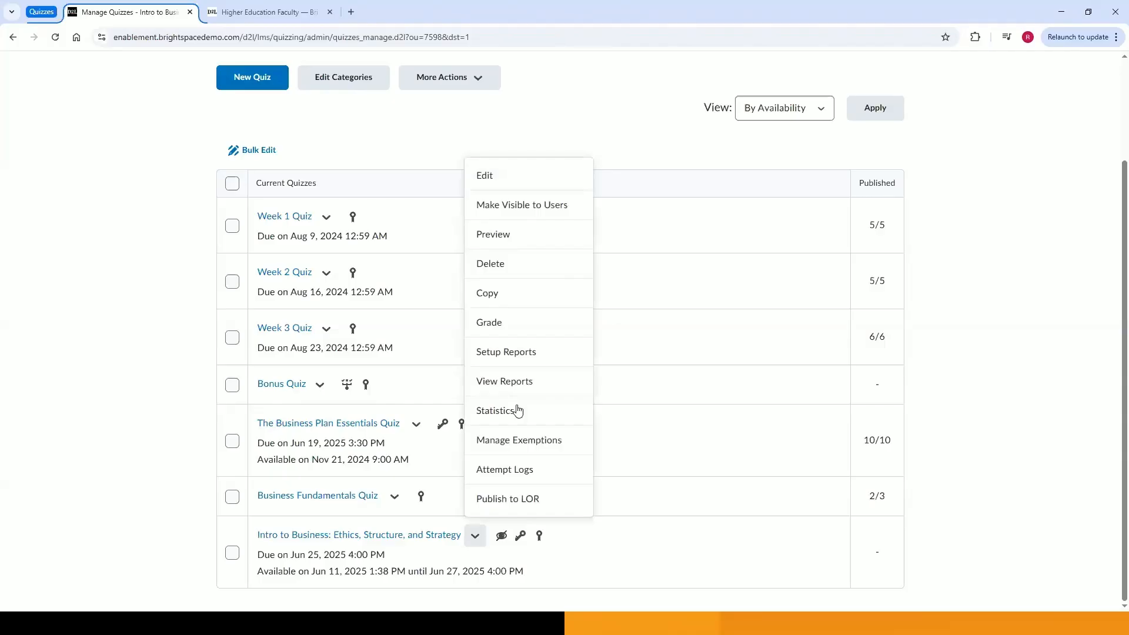
left_click(521, 215)
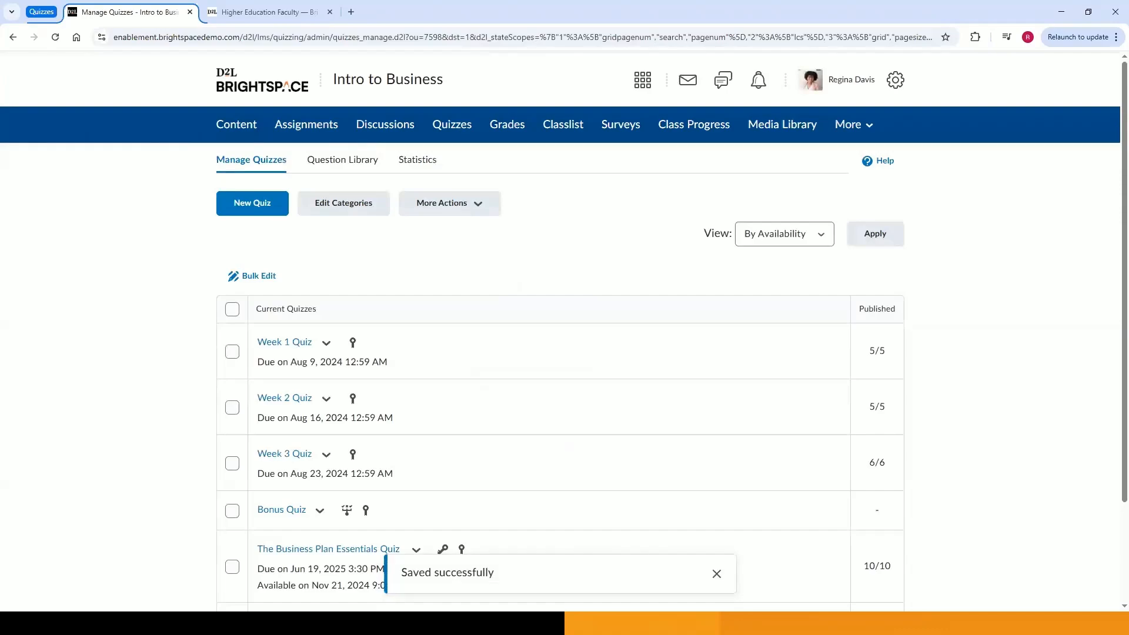
left_click(717, 573)
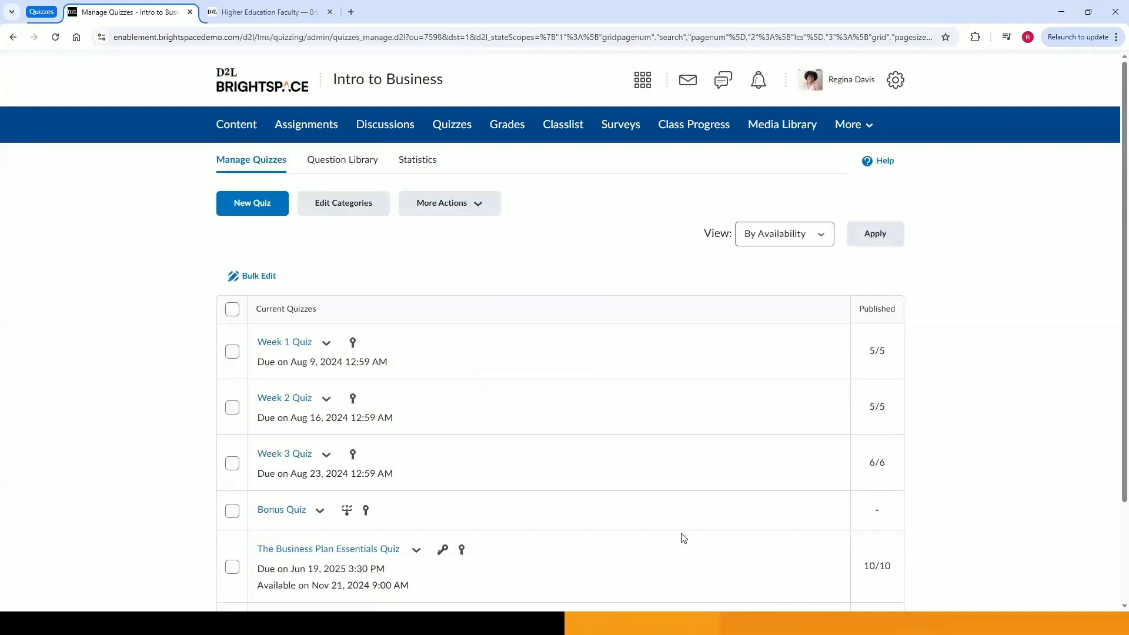
Review the actions available for the "Intro to Business: Ethics, Structure, and Strategy" quiz, including its preview option
scroll(682, 538, "down", 2)
left_click(475, 537)
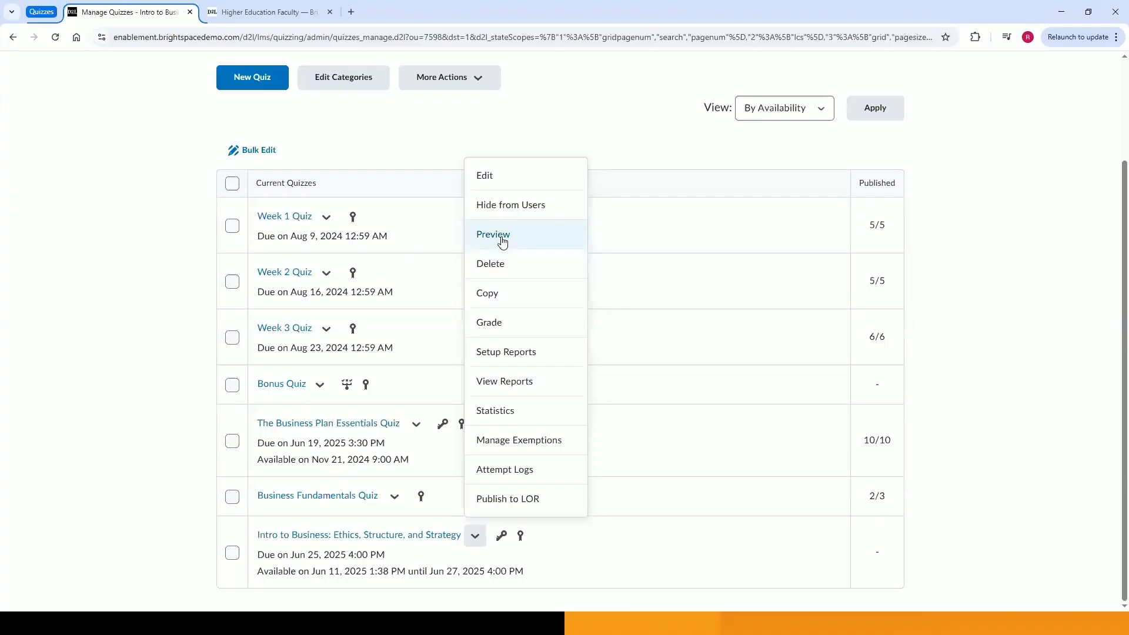
left_click(985, 460)
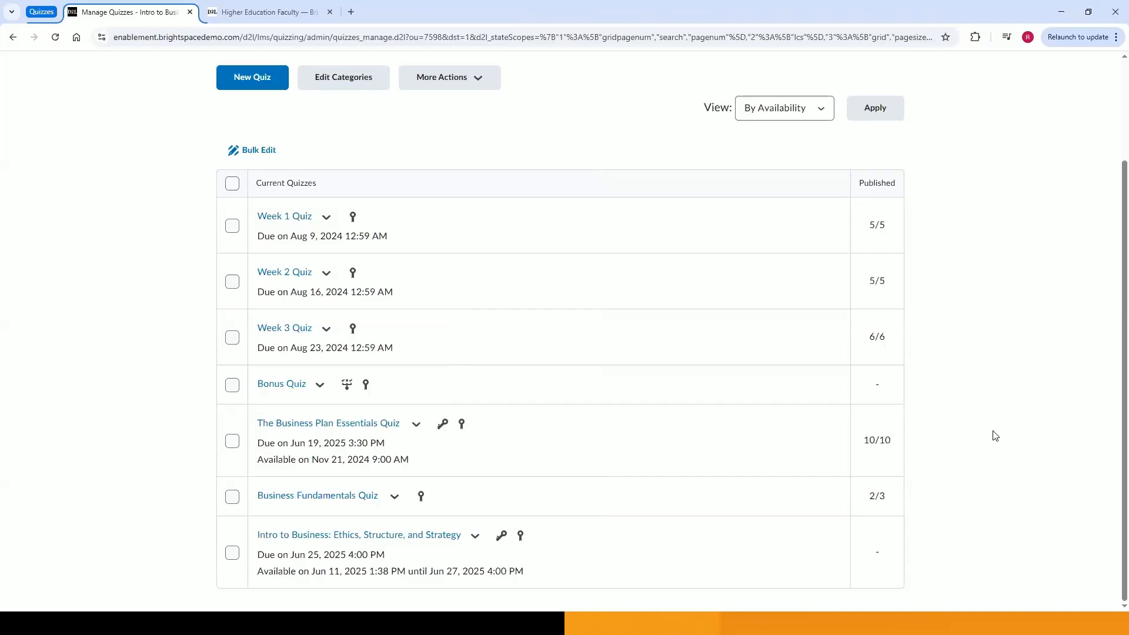
Open the course Classlist and review the quiz timing accommodations of the student flagged as having accommodations, leaving them unsaved
scroll(995, 436, "up", 3)
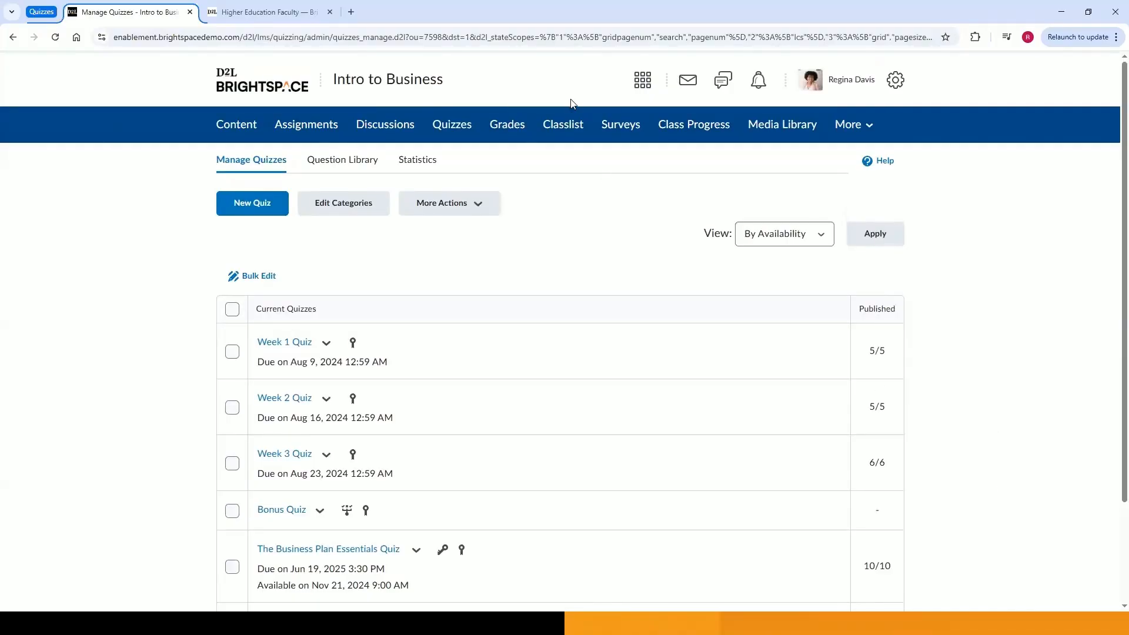
left_click(574, 129)
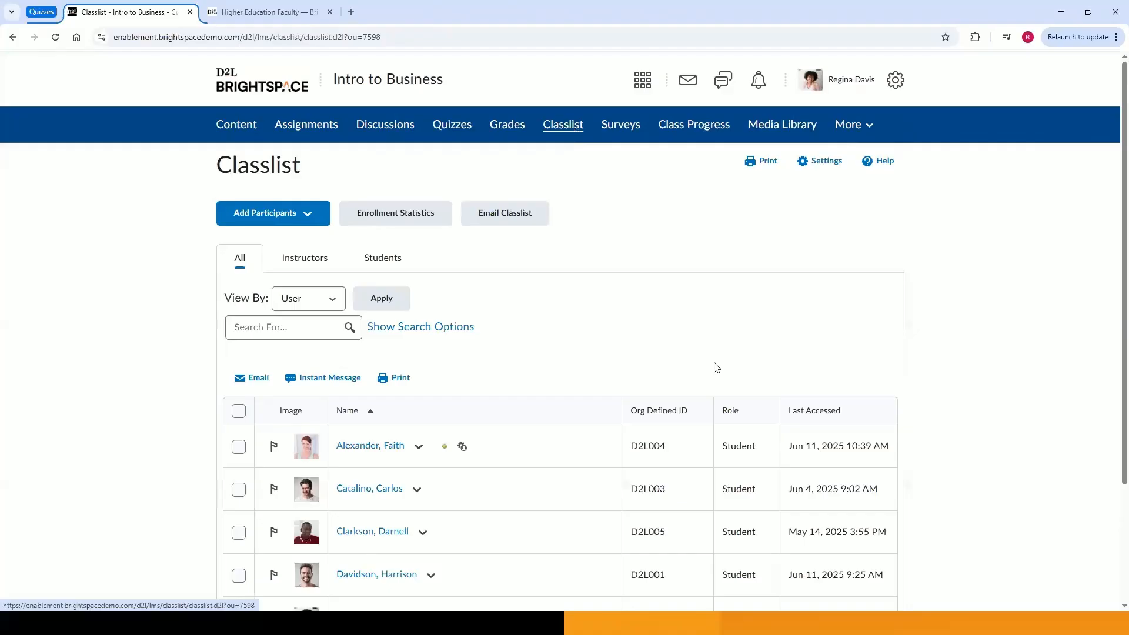
scroll(977, 273, "down", 3)
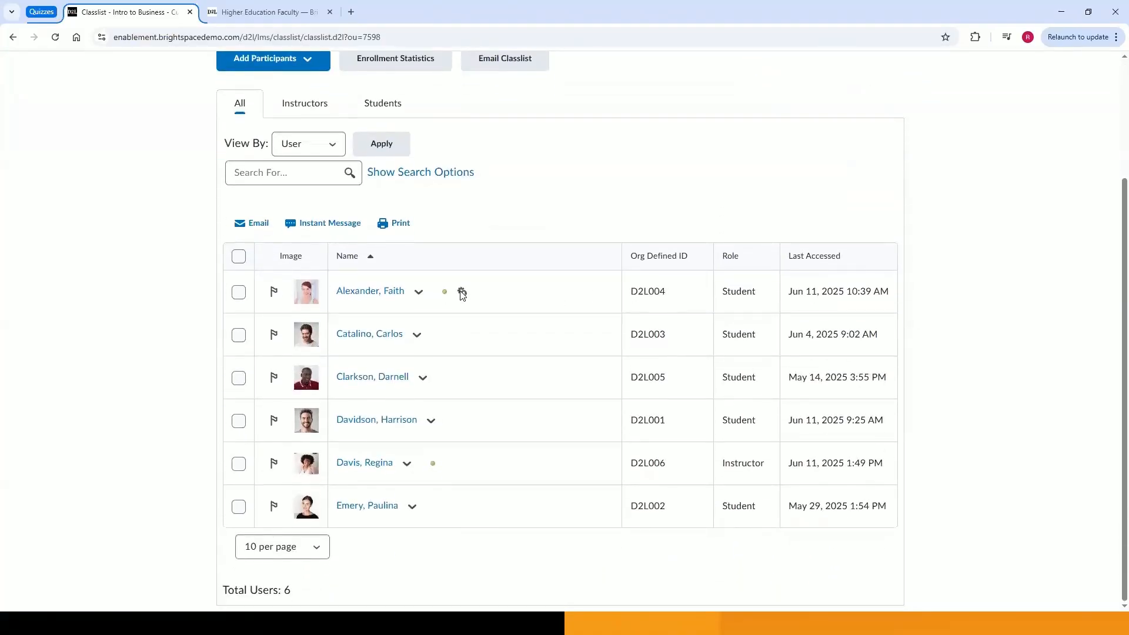
mouse_move(463, 295)
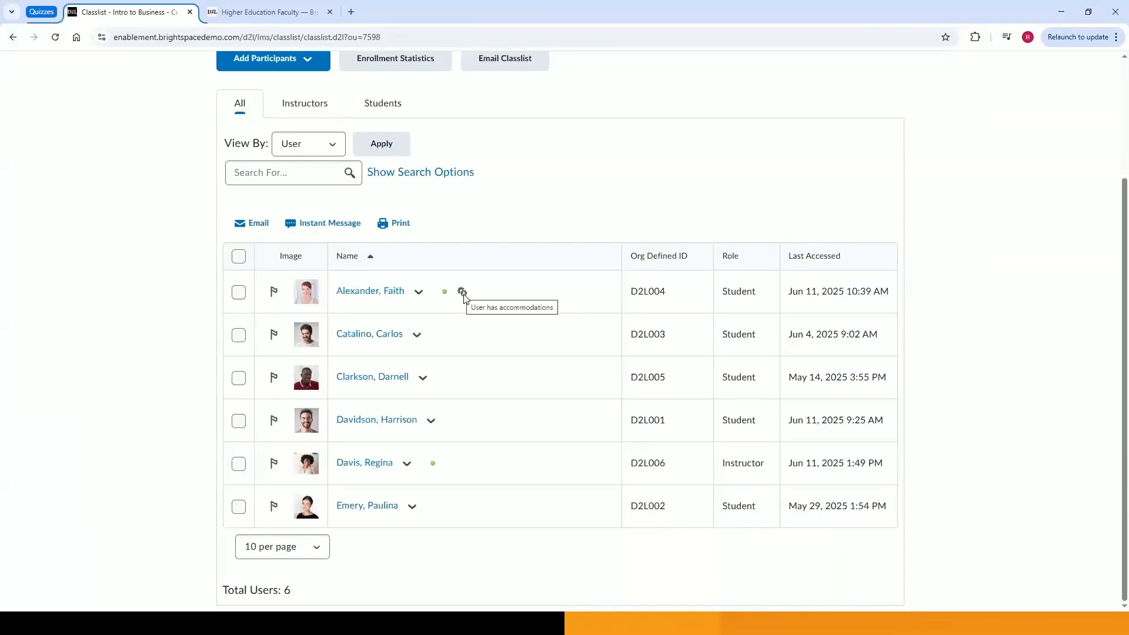
left_click(418, 291)
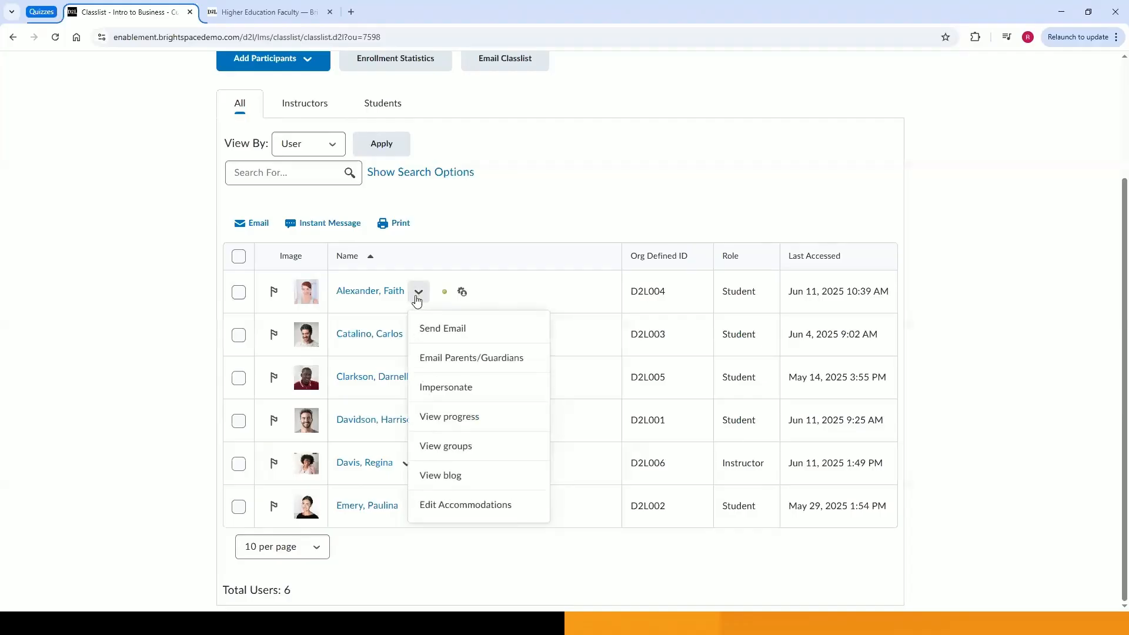
left_click(453, 513)
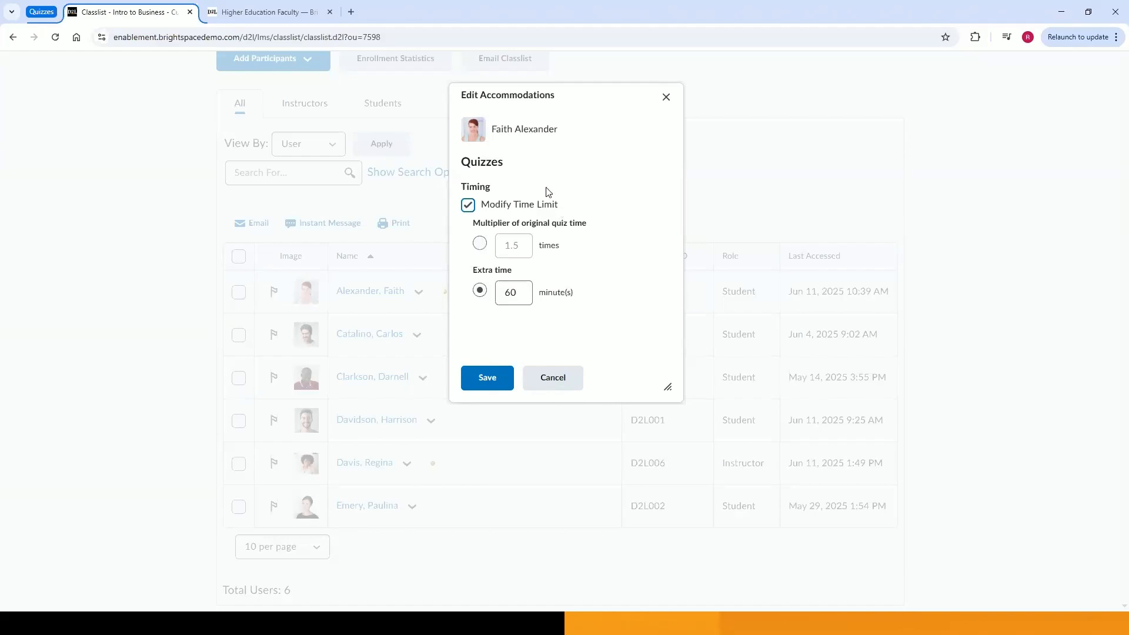
left_click(517, 294)
left_click(665, 99)
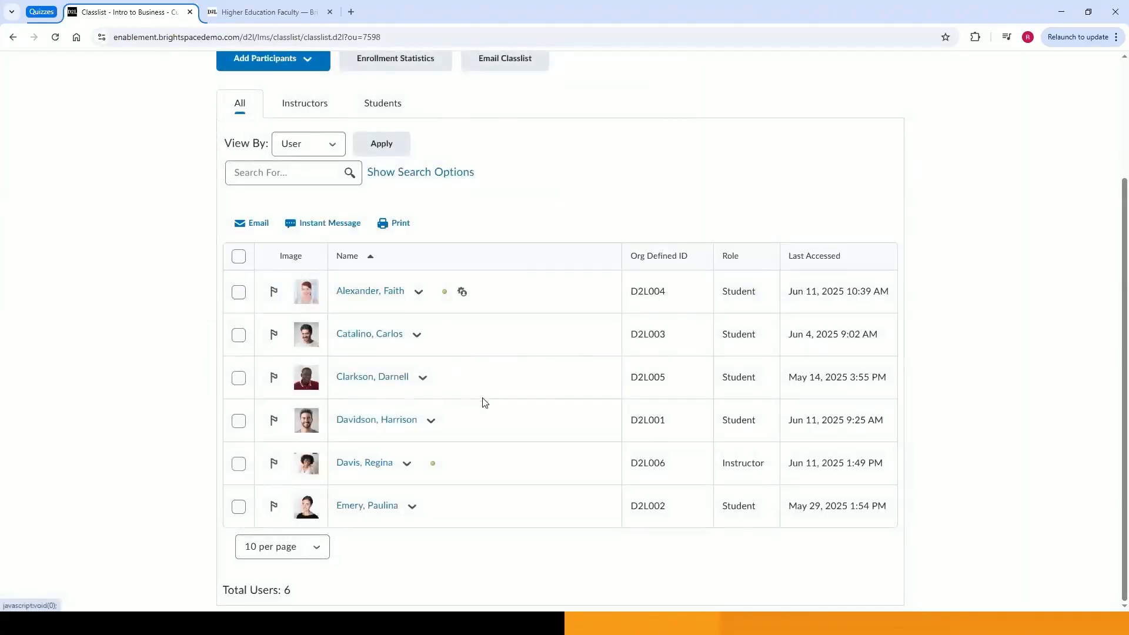
Try modifying the quiz time limit in the accommodations of the third student in the Classlist, and cancel
left_click(425, 383)
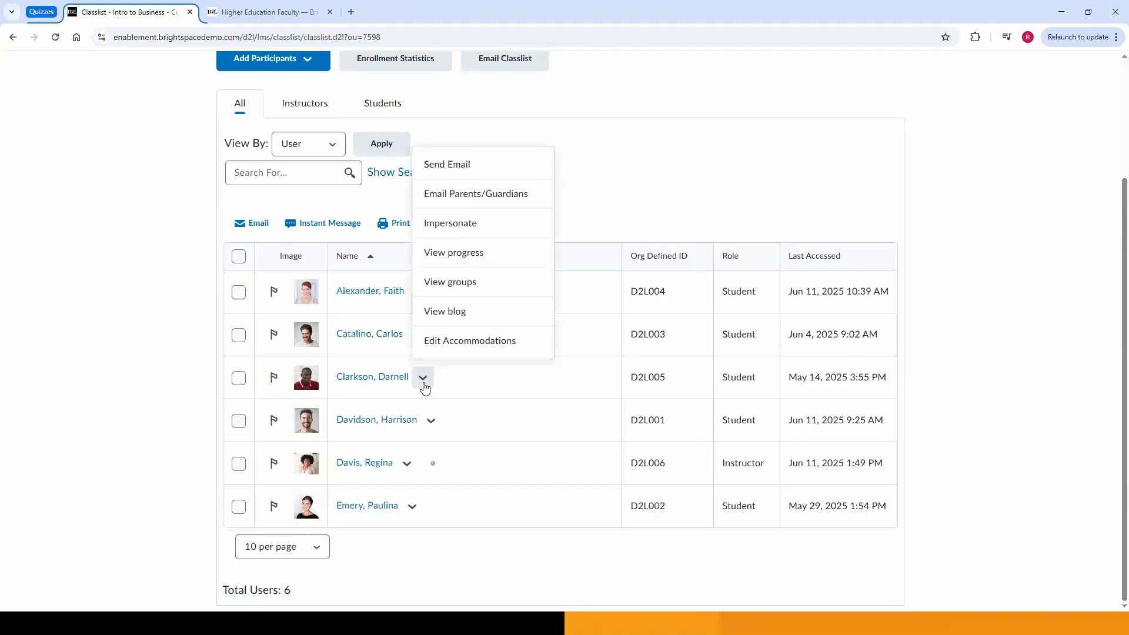
left_click(445, 347)
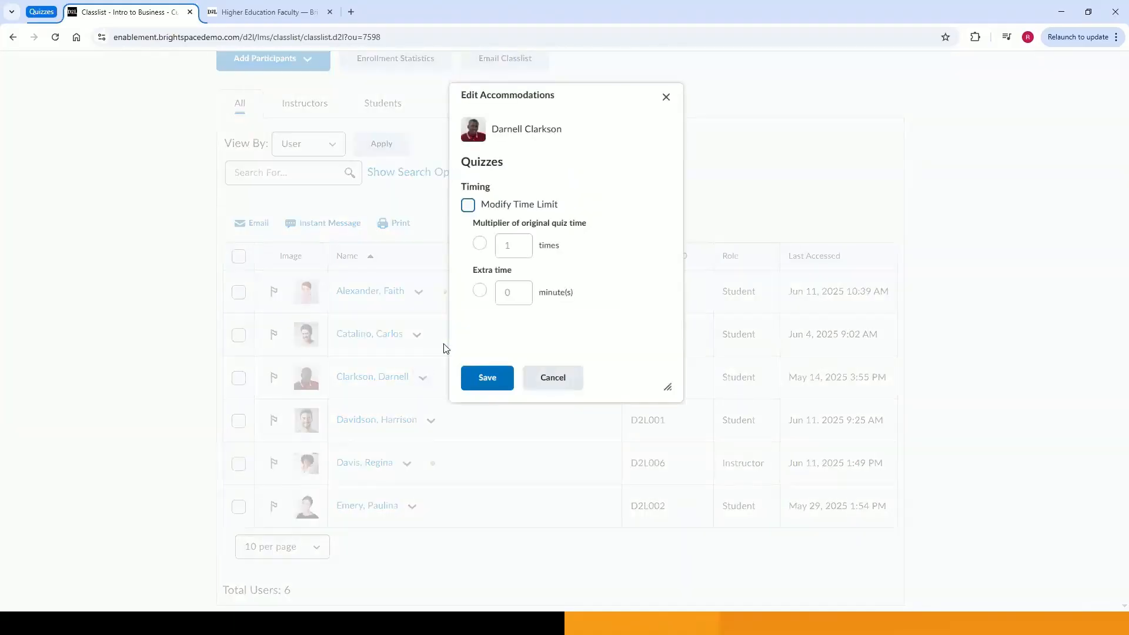
left_click(469, 207)
left_click(468, 206)
left_click(559, 377)
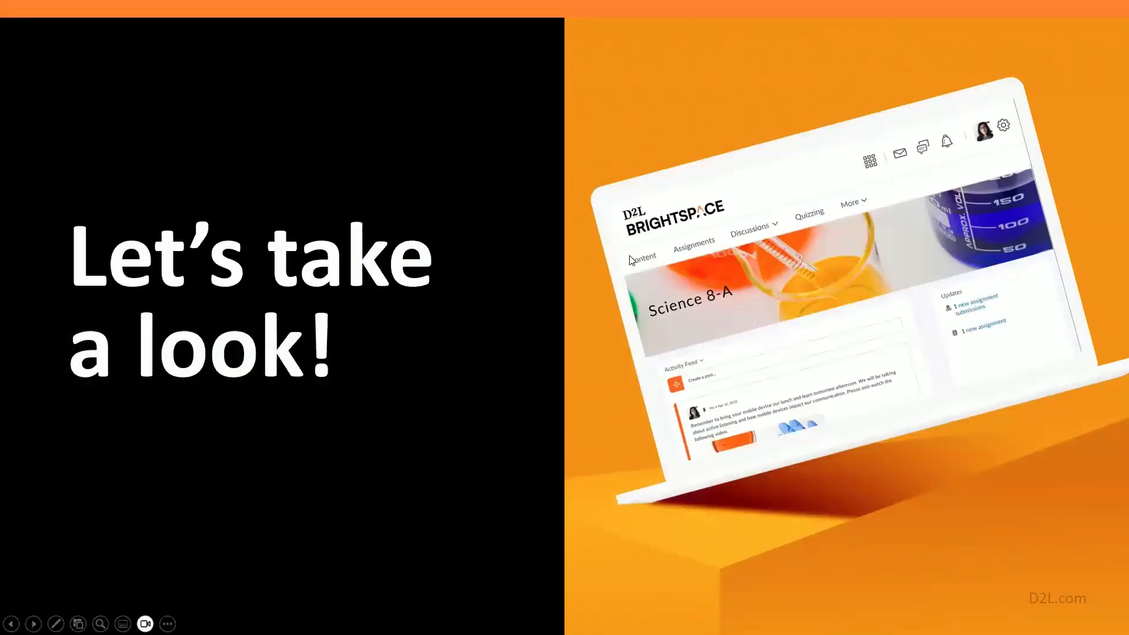
left_click(508, 259)
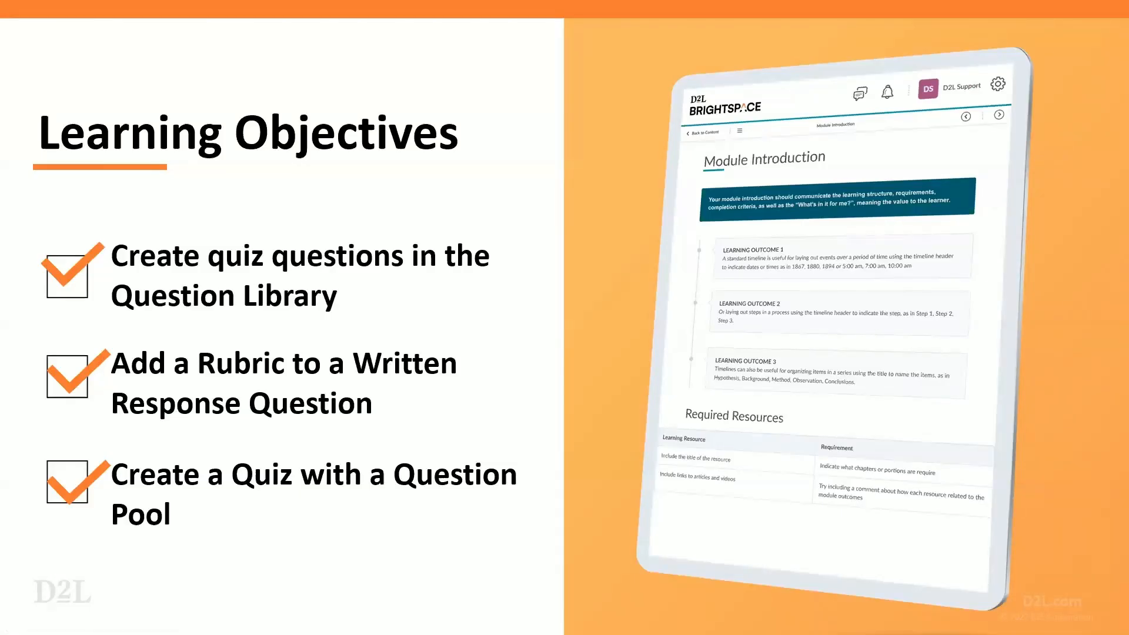
left_click(462, 316)
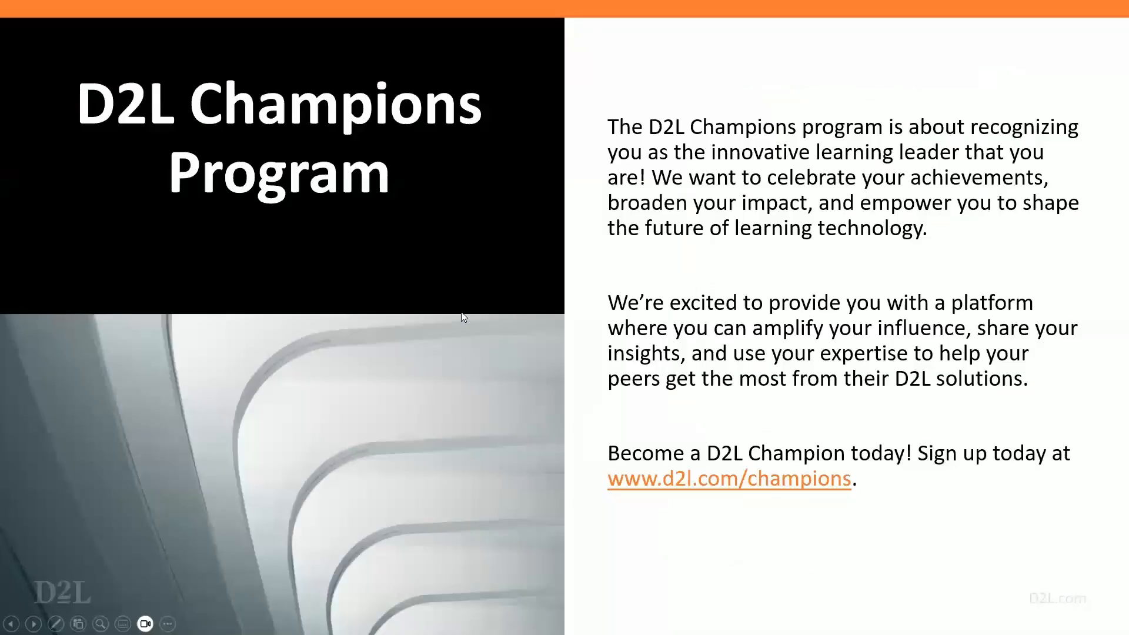
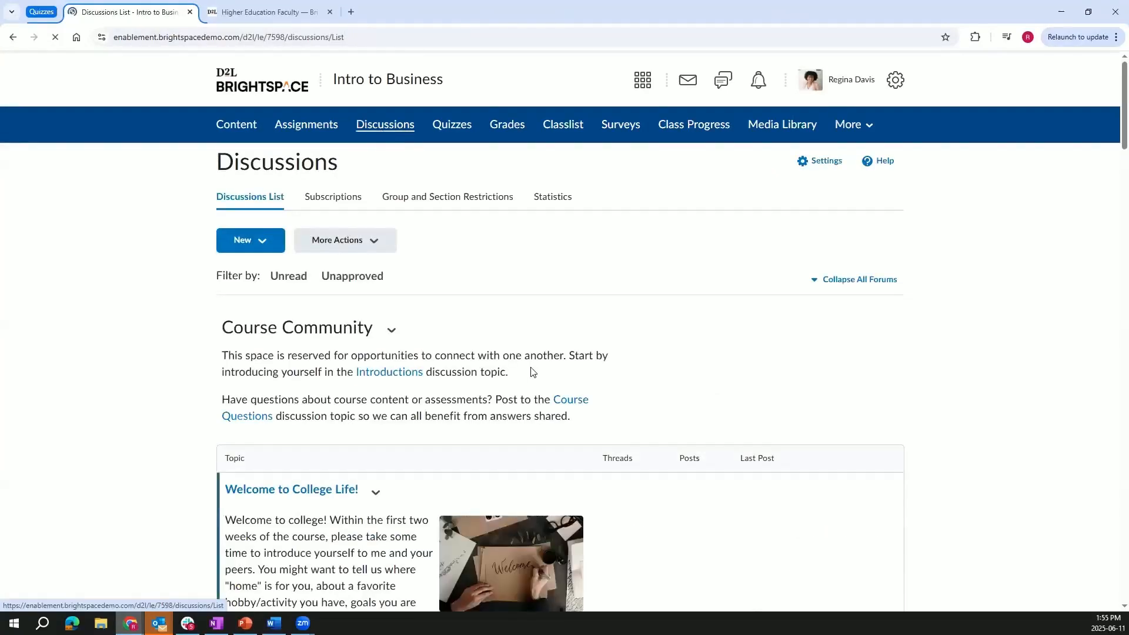
Open the Week 1 Discussion topic under Weekly Discussions for editing and examine its availability dates and release condition settings
scroll(531, 367, "down", 10)
scroll(532, 372, "down", 3)
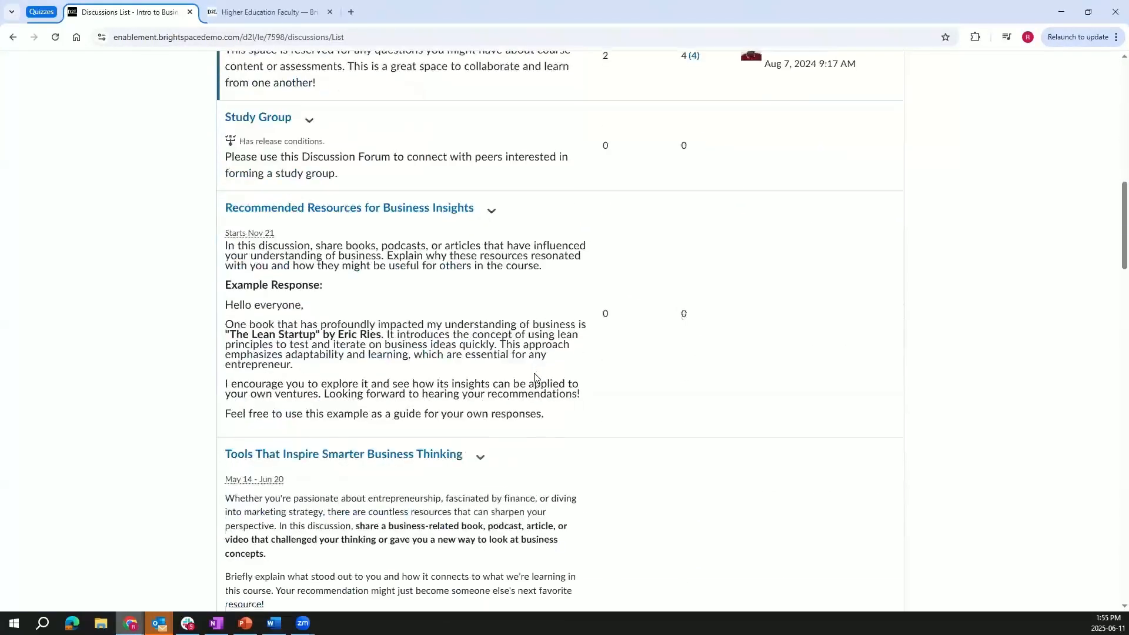
scroll(535, 376, "down", 6)
scroll(535, 376, "down", 6)
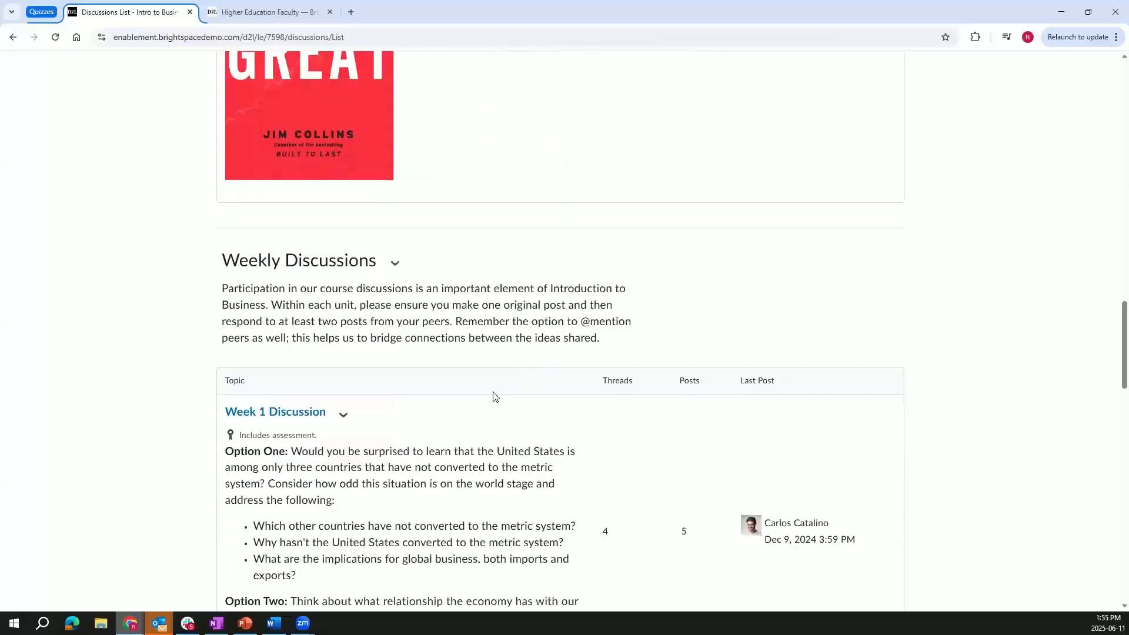
left_click(344, 416)
left_click(383, 211)
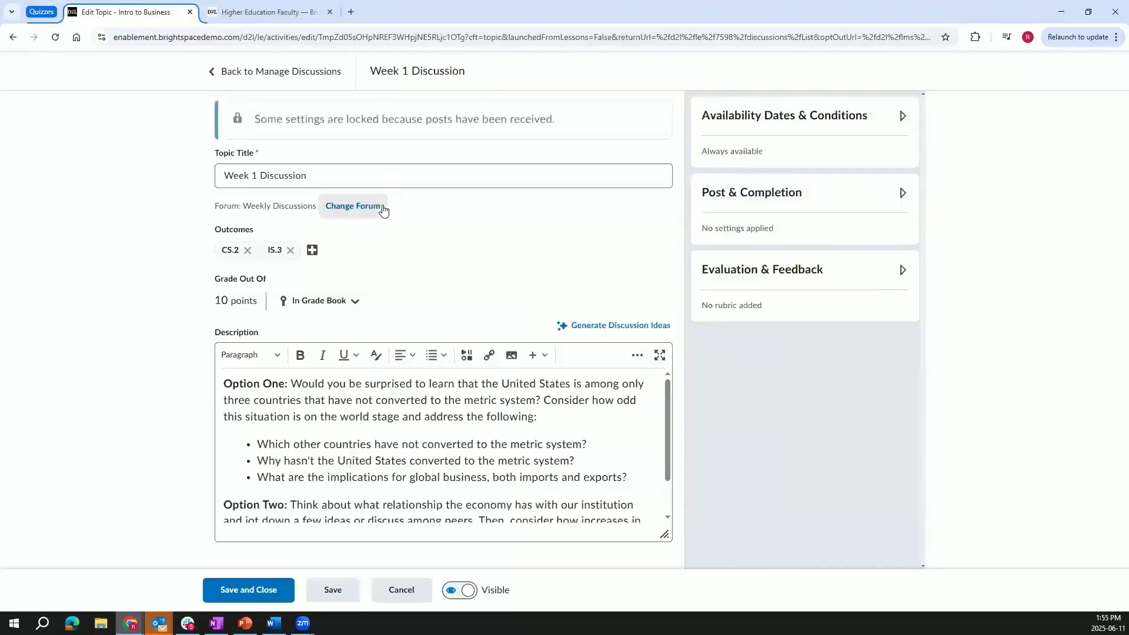
left_click(862, 120)
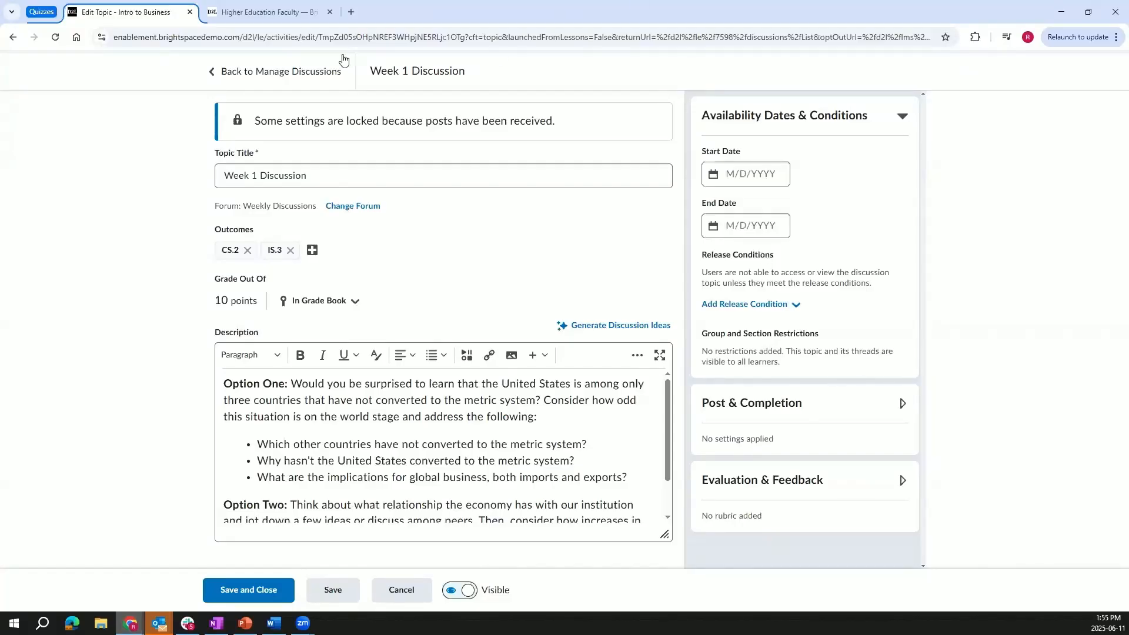
Open the Product Idea Exchange from the Brightspace Community resources and look through its idea categories
left_click(290, 14)
scroll(765, 267, "up", 5)
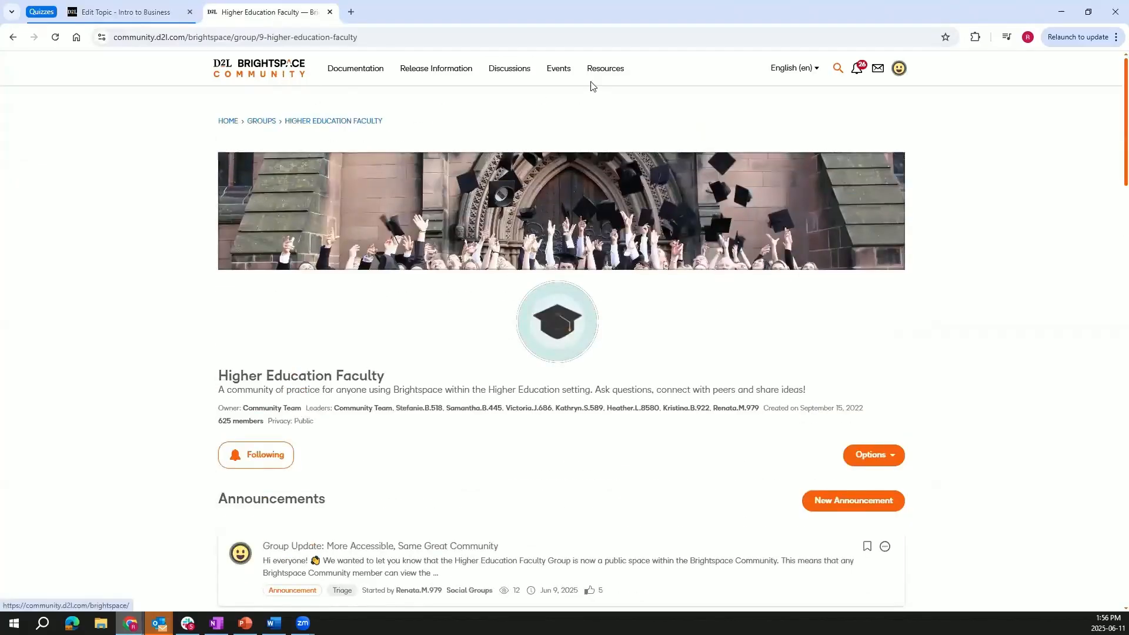
mouse_move(605, 68)
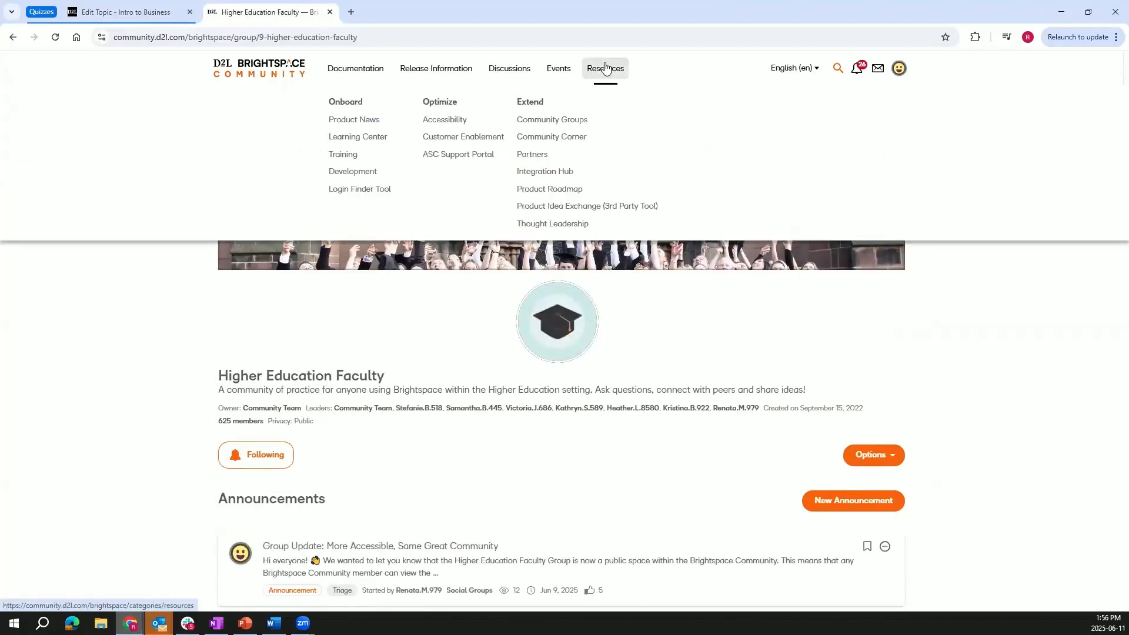
left_click(575, 209)
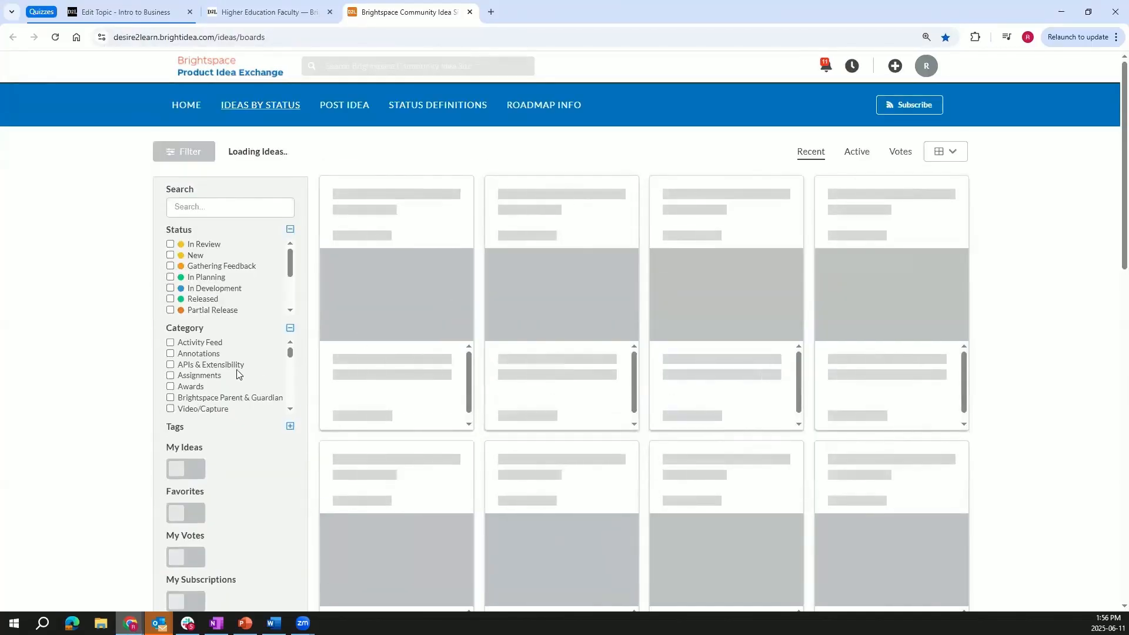
scroll(234, 376, "down", 3)
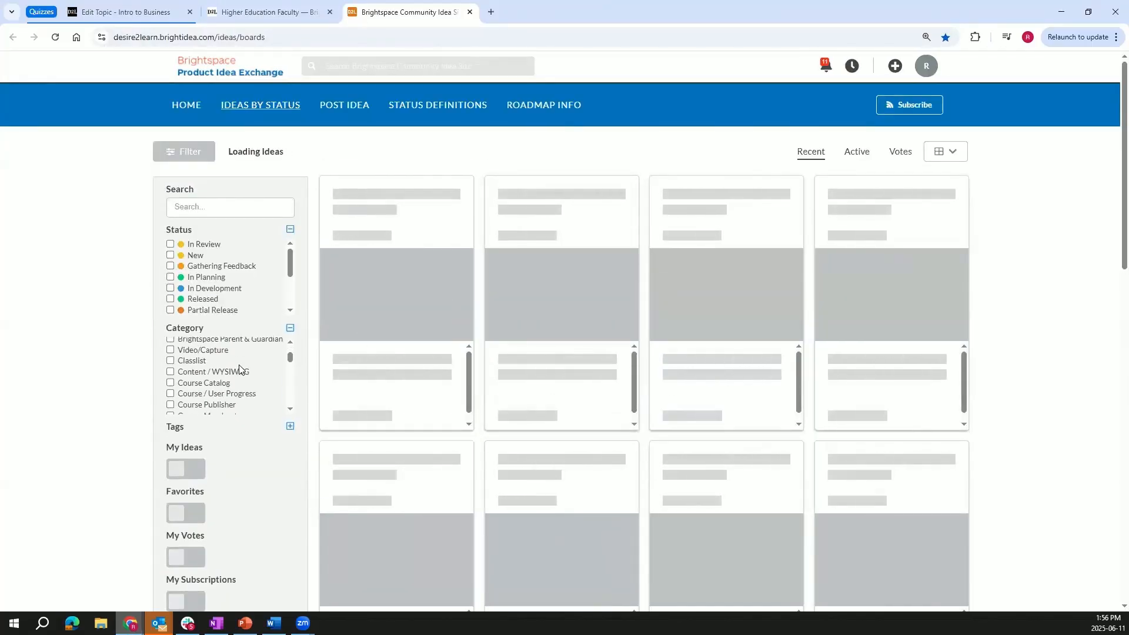
scroll(239, 369, "up", 3)
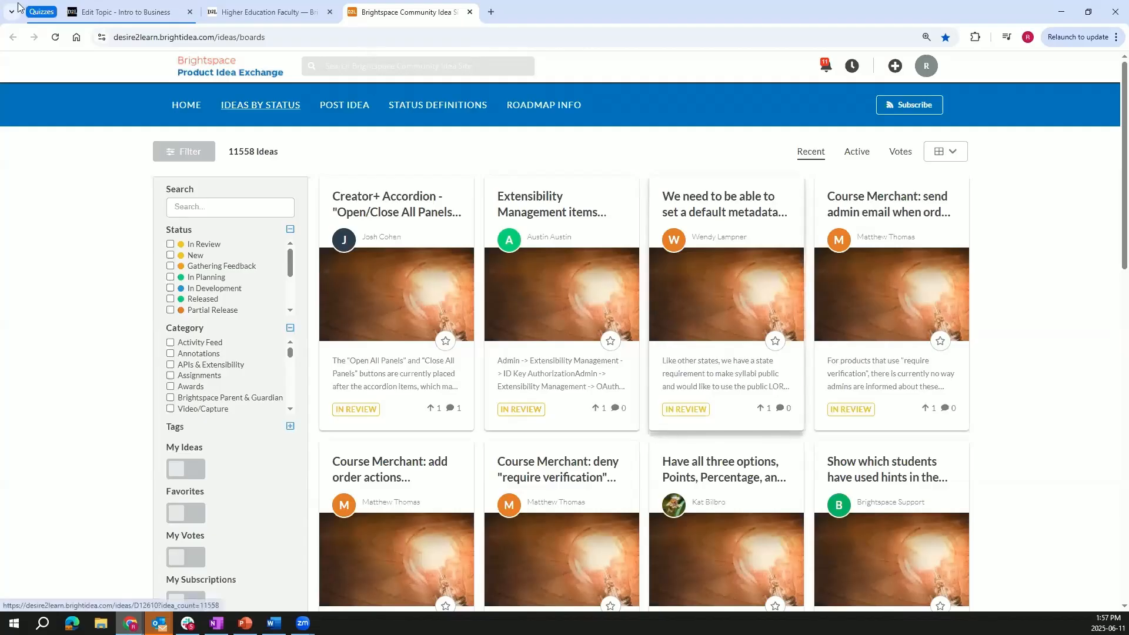
Return to the course, cancel editing the Week 1 Discussion topic and open the course's quiz list
left_click(105, 13)
left_click(401, 589)
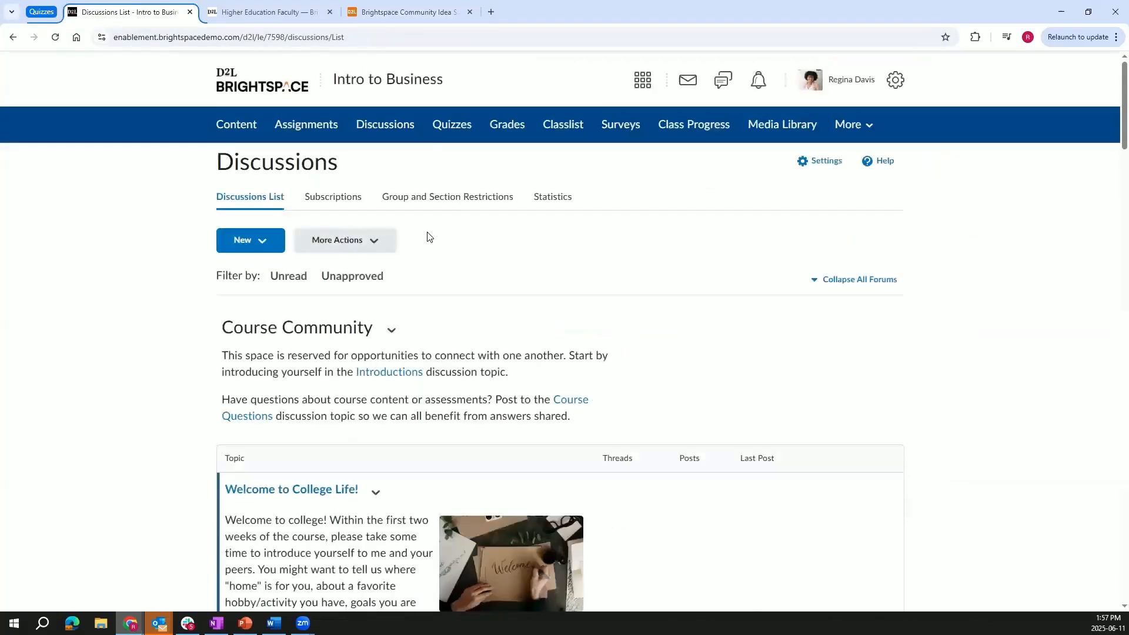
left_click(446, 127)
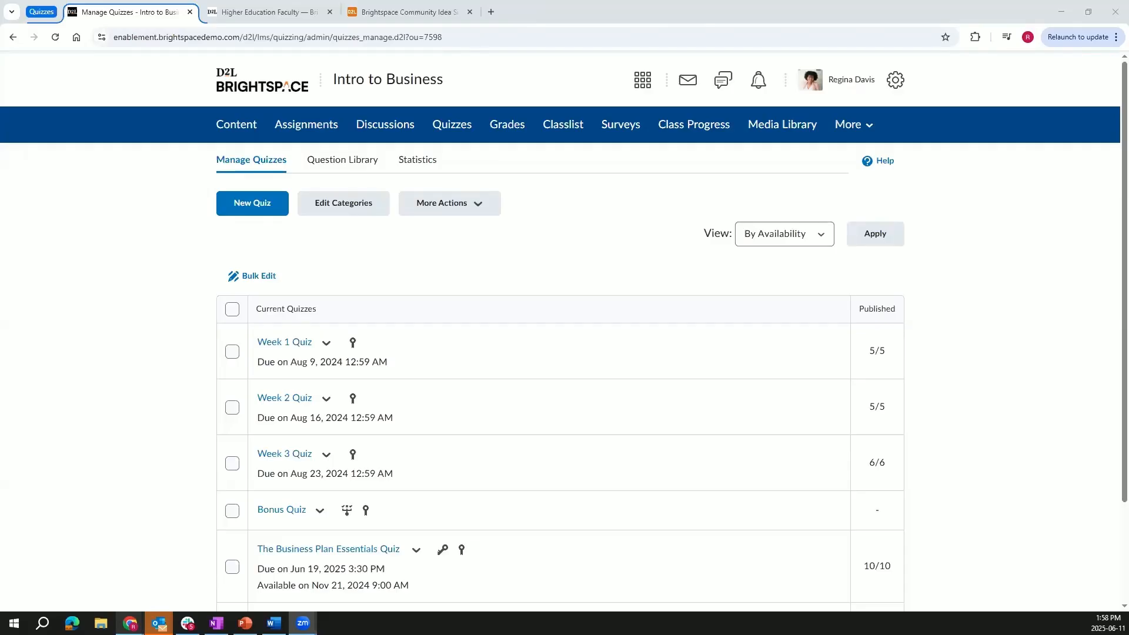
Return to the Brightspace Community and open the documentation for Higher Ed Instructors
left_click(300, 12)
mouse_move(353, 69)
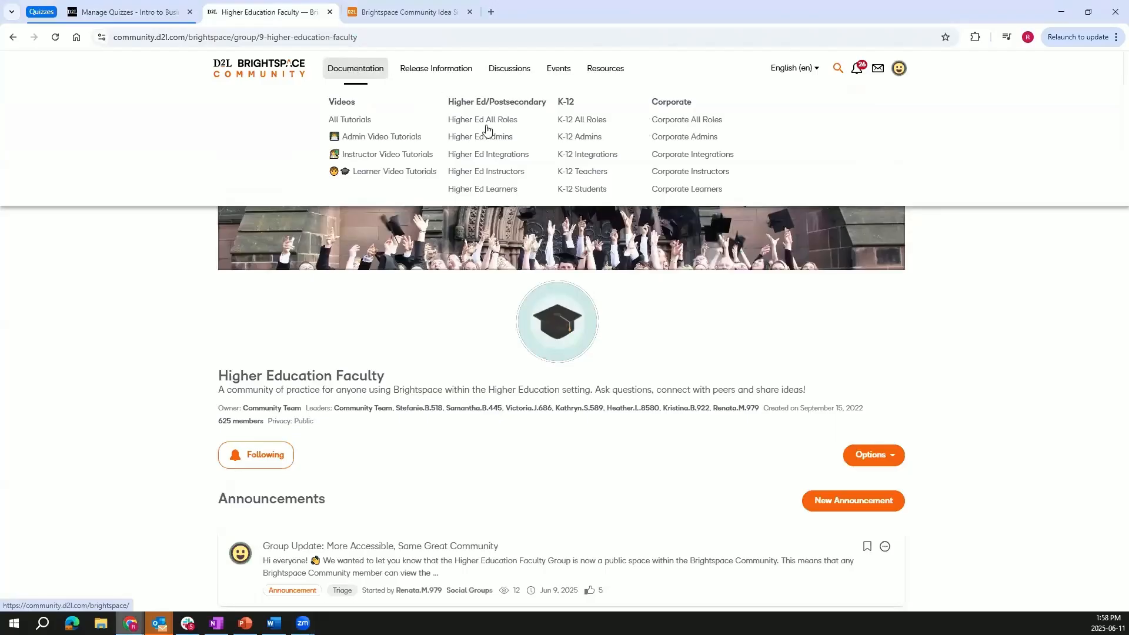
left_click(493, 174)
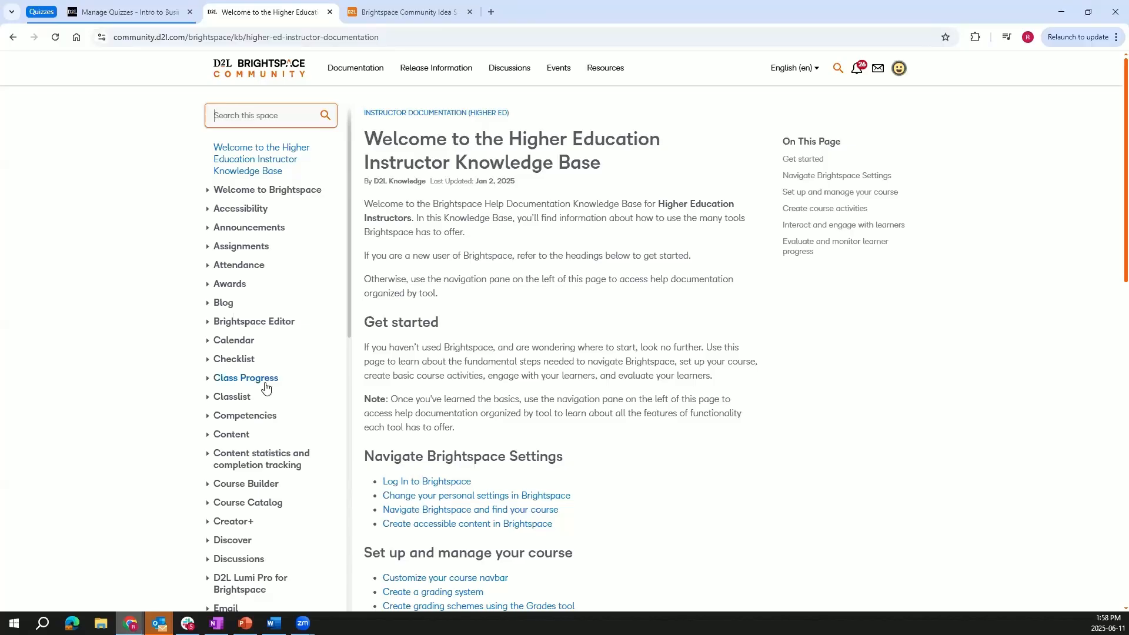
Find the Quizzes topics in the instructor knowledge base and open the article "Create and configure a quiz"
scroll(266, 387, "down", 4)
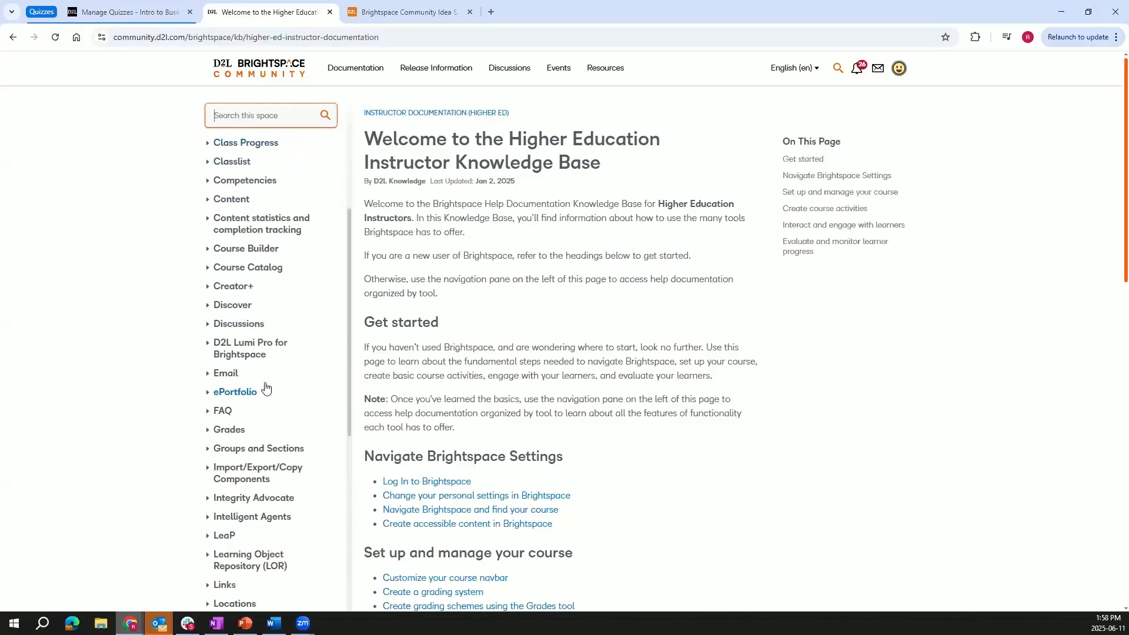
scroll(266, 387, "down", 2)
scroll(266, 387, "down", 3)
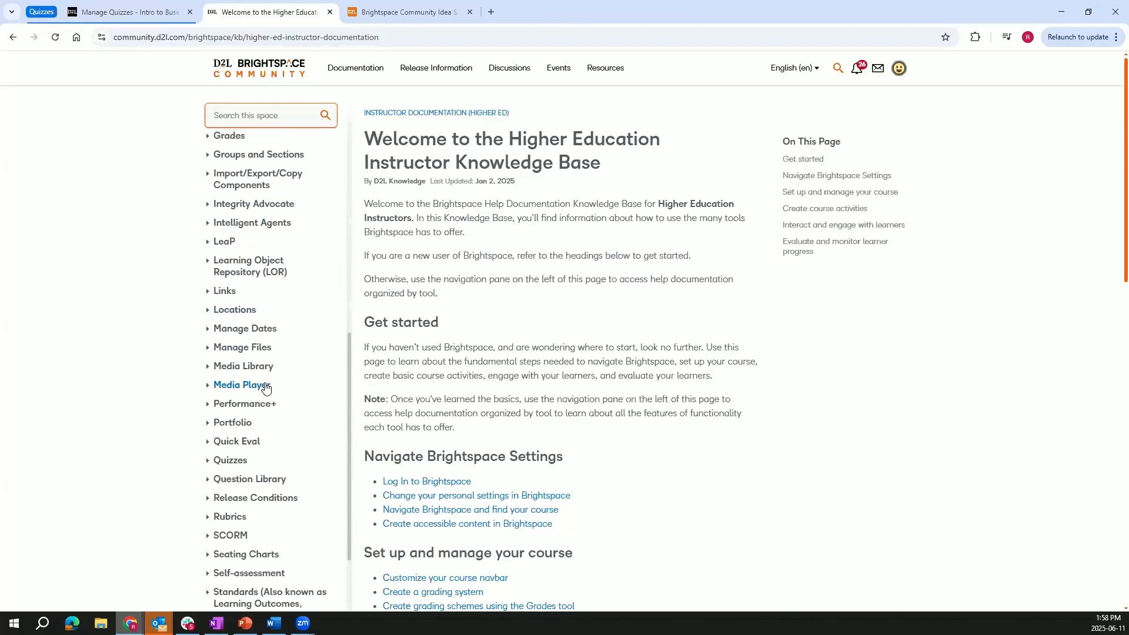
left_click(228, 461)
scroll(266, 460, "down", 1)
scroll(267, 459, "down", 1)
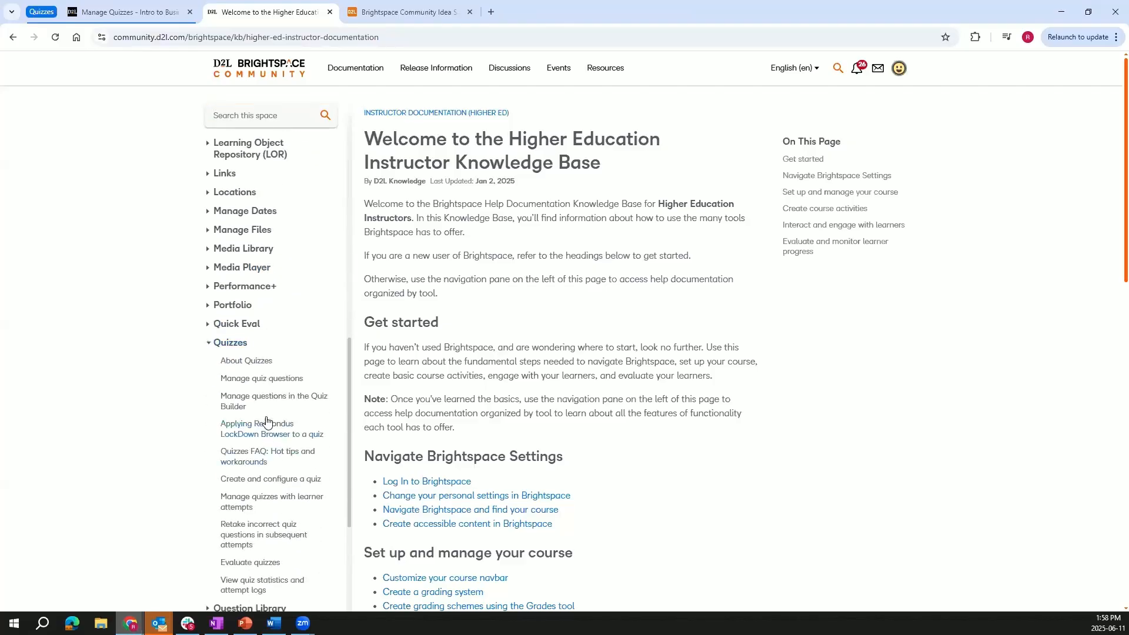
scroll(266, 405, "down", 1)
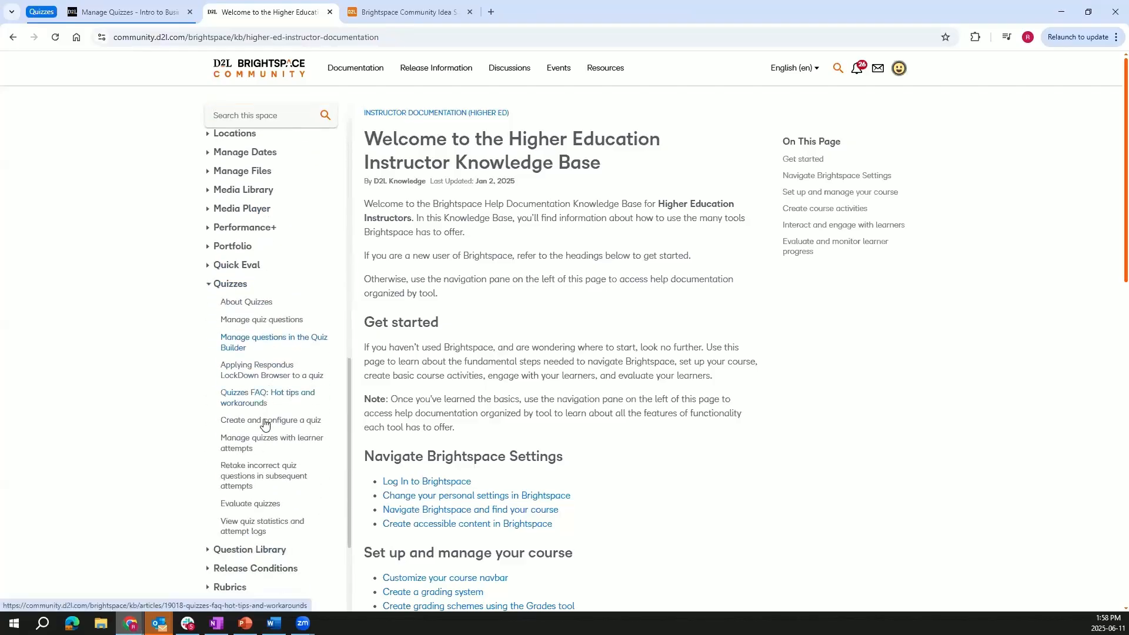
left_click(272, 419)
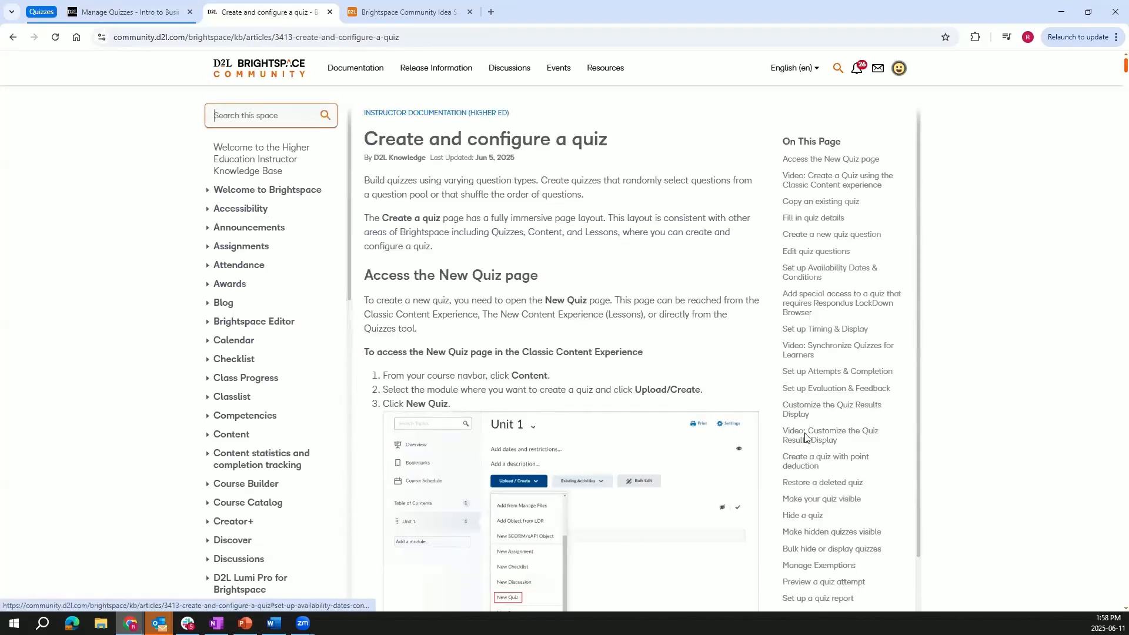
Look over the quiz article's page sections and open the Question Library article "Creating Question Library questions"
scroll(865, 411, "down", 2)
scroll(869, 423, "up", 2)
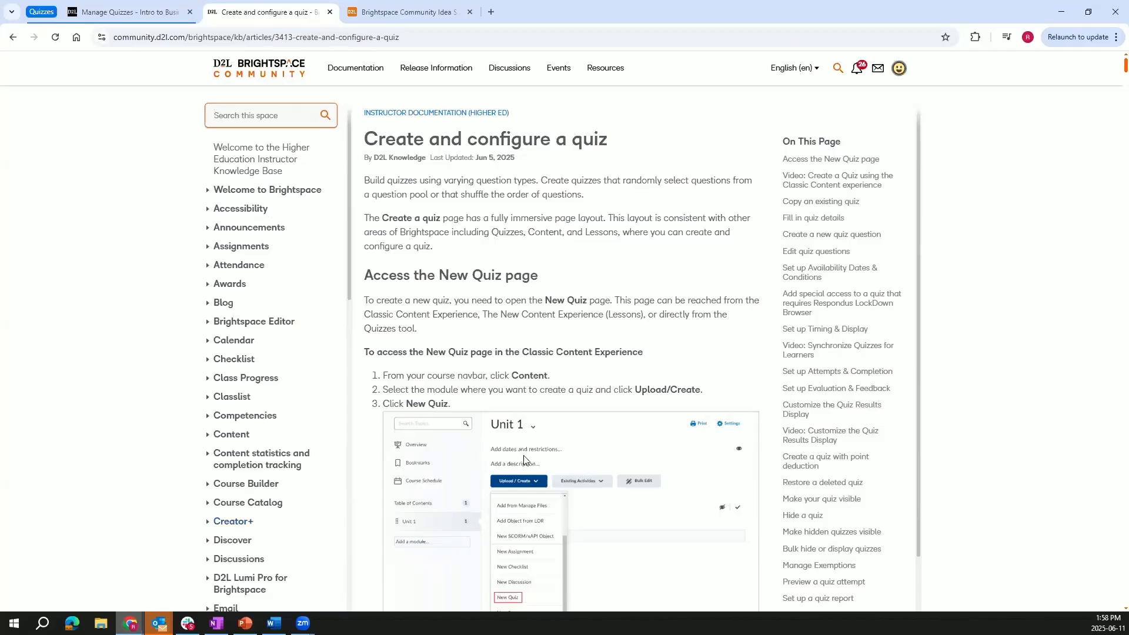
scroll(259, 482, "down", 6)
scroll(259, 482, "down", 9)
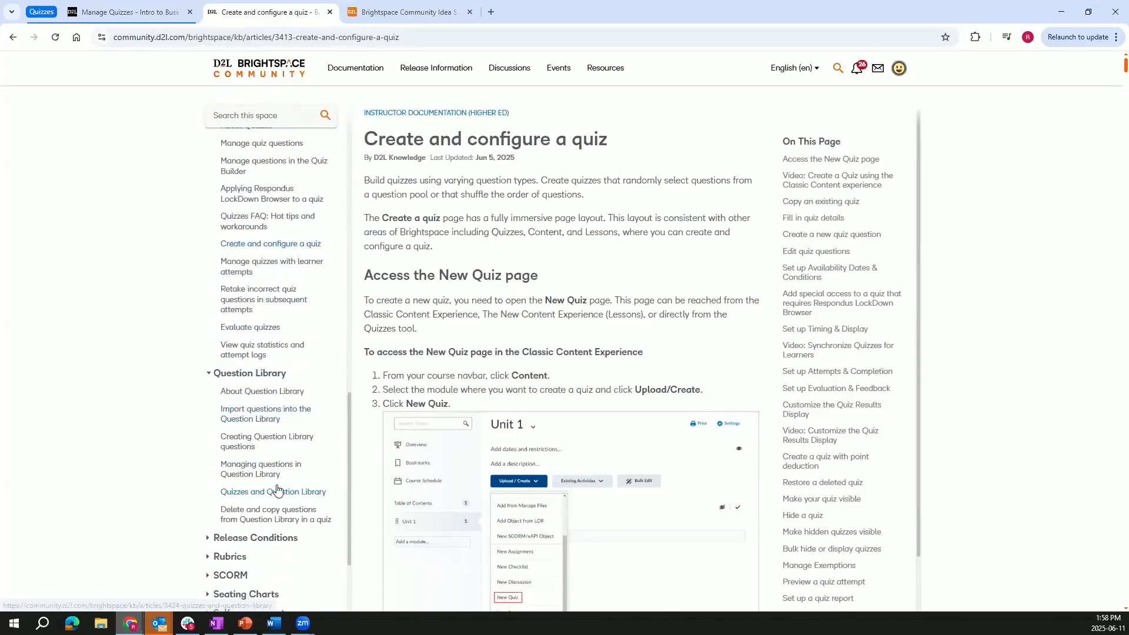
left_click(239, 447)
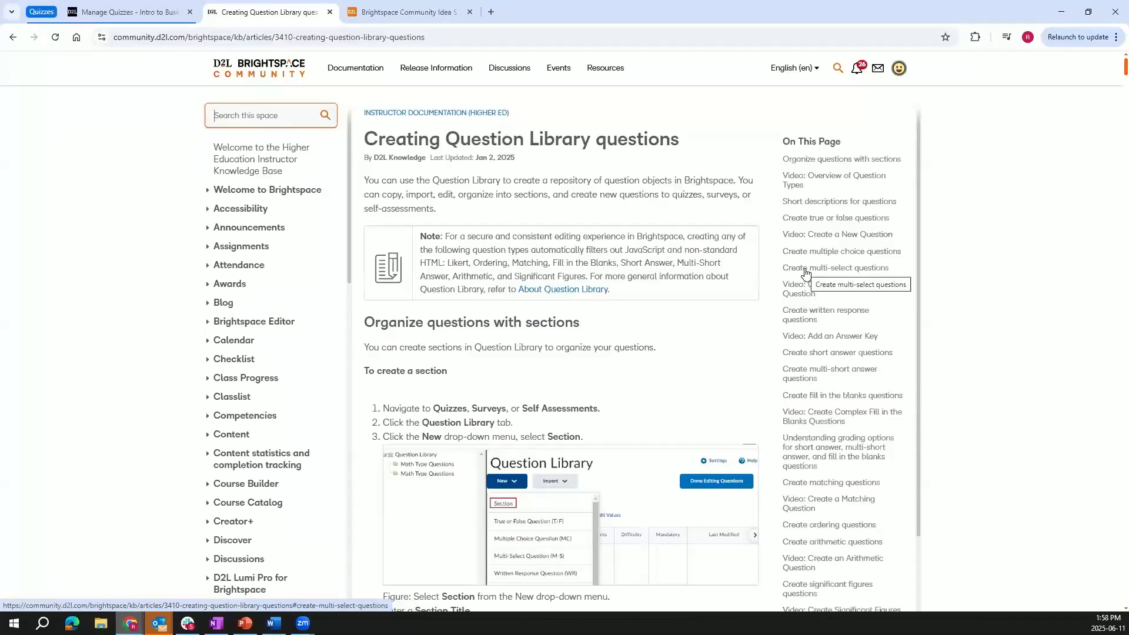
Examine the article's "Create matching questions" instructions and the related Quizzes and Question Library documentation topics
left_click(813, 487)
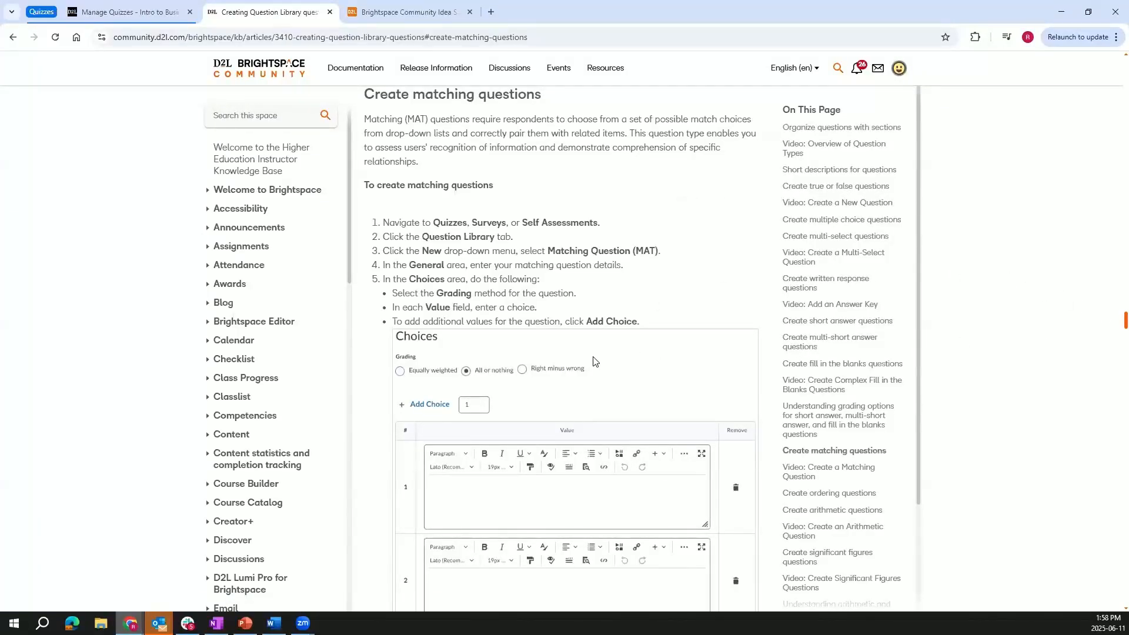
scroll(593, 361, "down", 5)
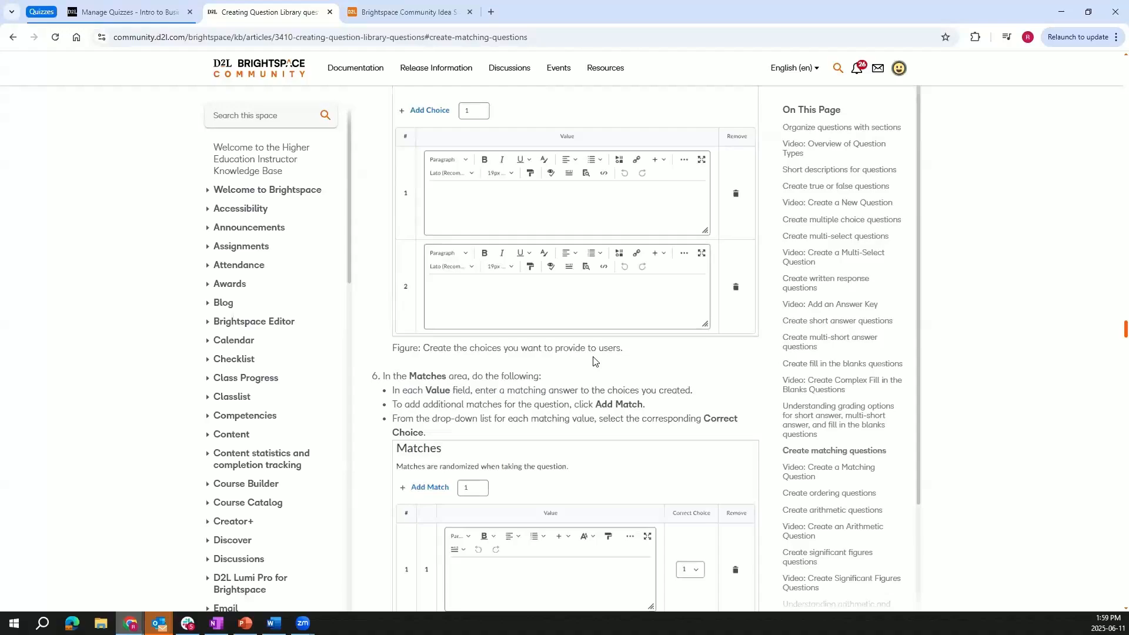
scroll(276, 487, "down", 8)
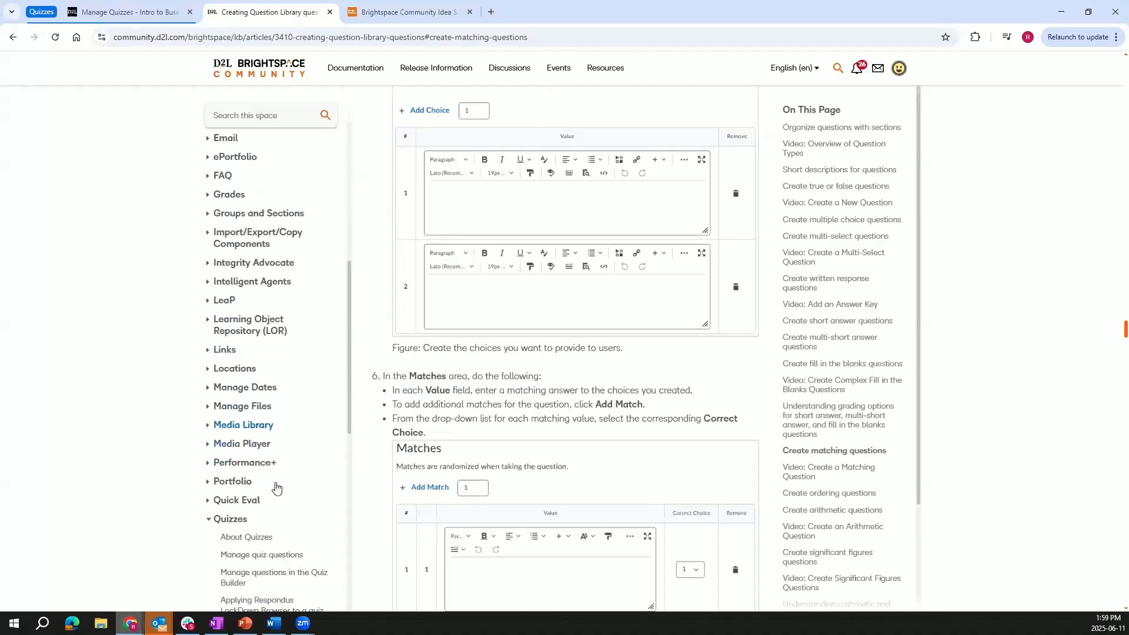
scroll(276, 487, "down", 7)
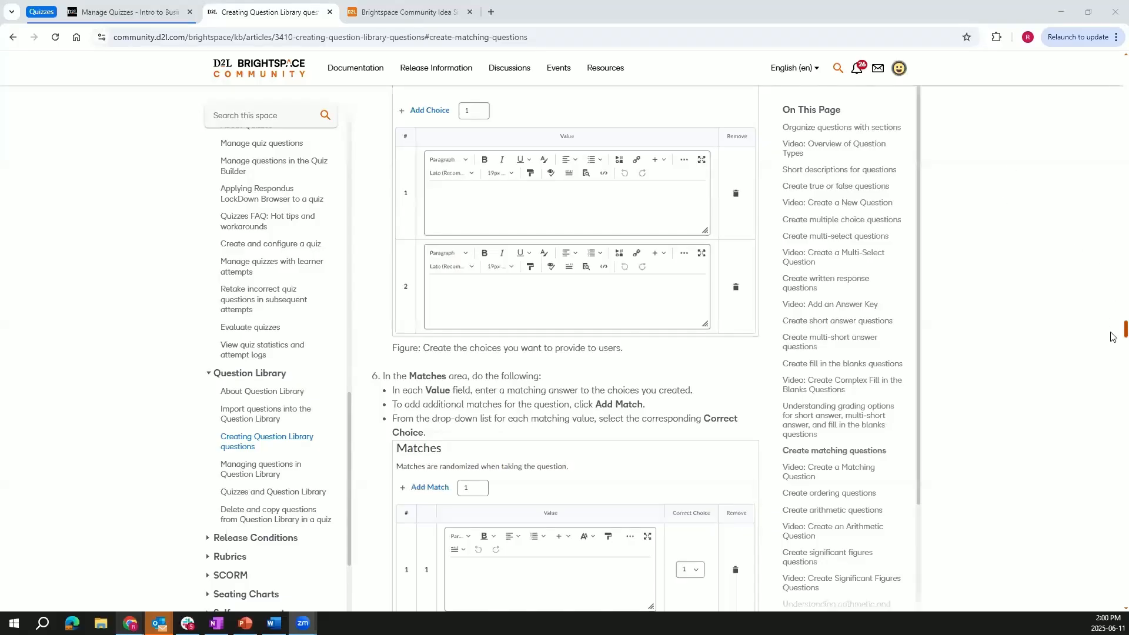
scroll(1113, 304, "up", 20)
scroll(1114, 67, "up", 15)
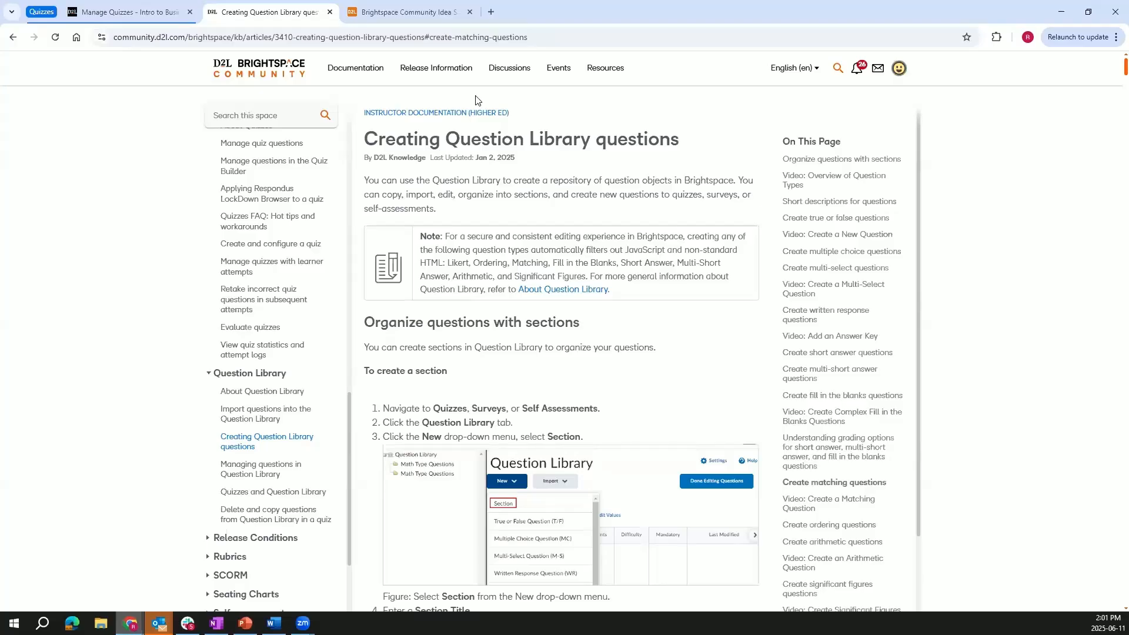
Return to the course's quiz list and open "Intro to Business: Ethics, Structure, and Strategy" for editing
left_click(99, 10)
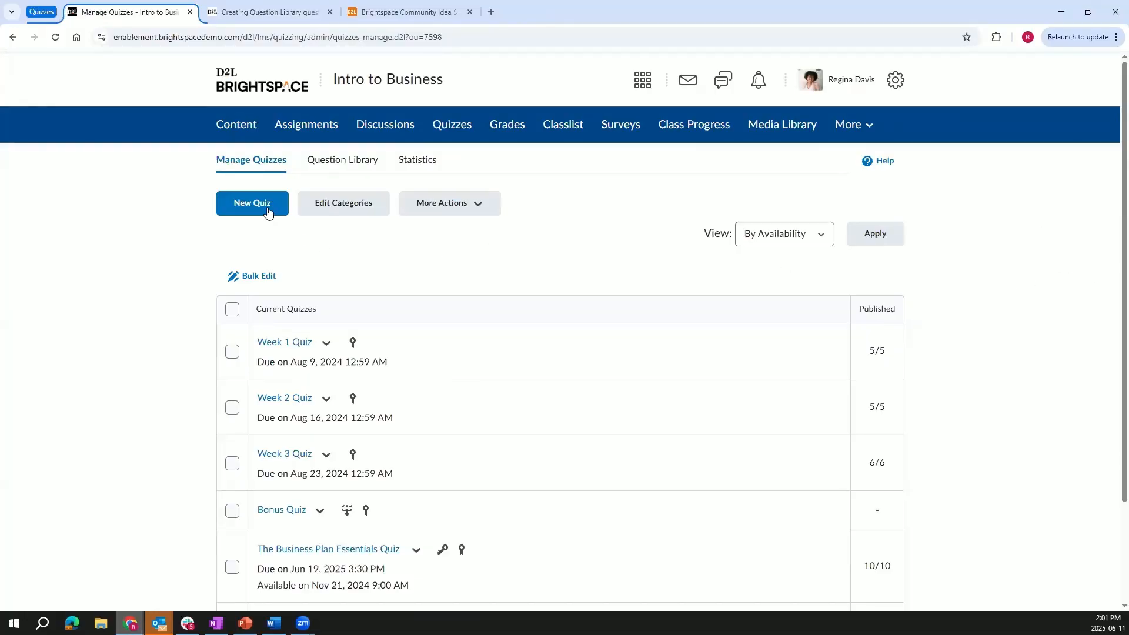
scroll(397, 330, "down", 3)
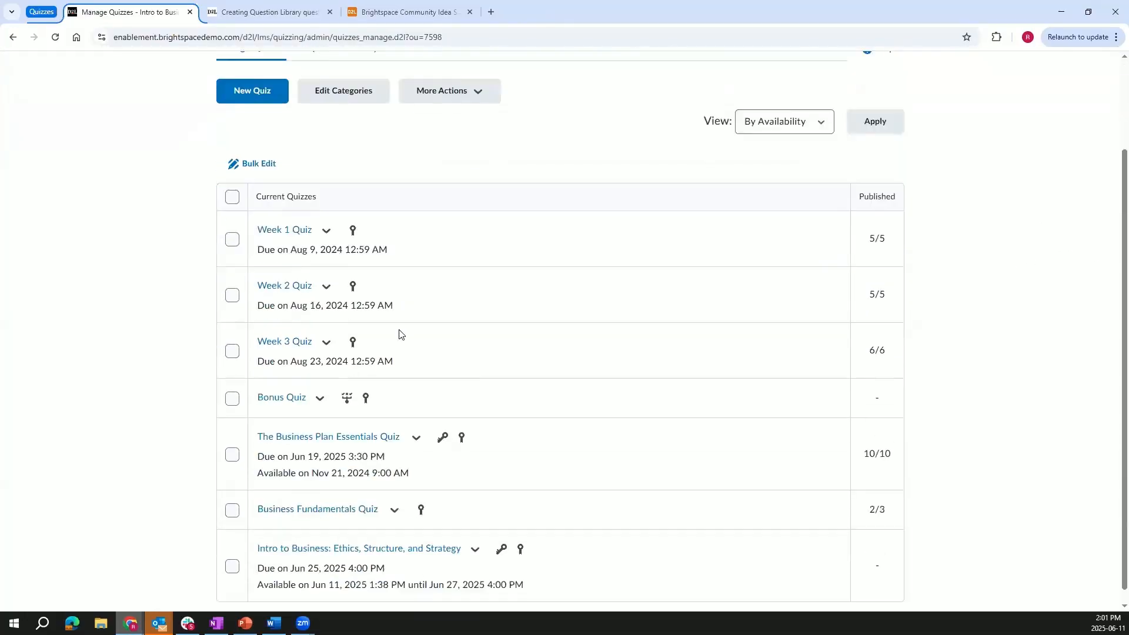
left_click(475, 536)
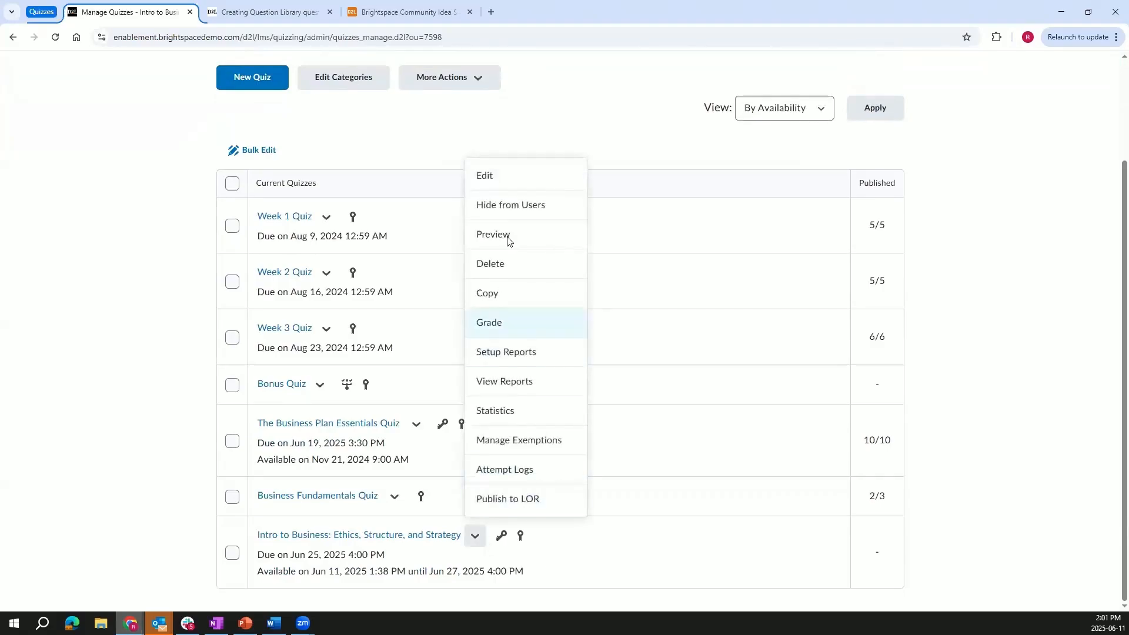
left_click(511, 181)
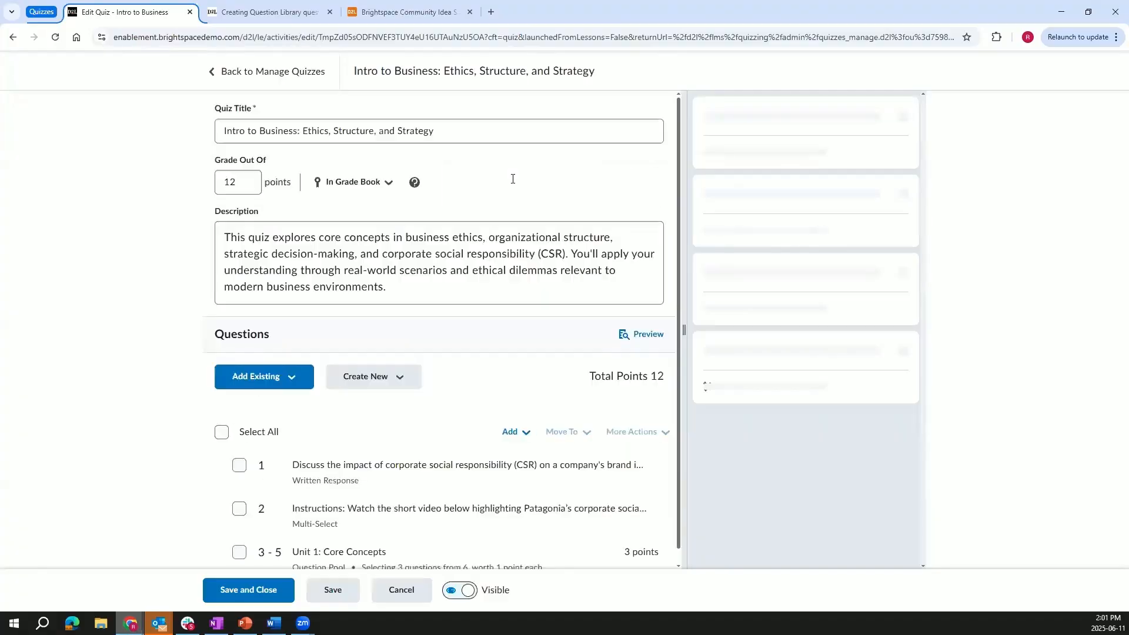
Start a new section in the quiz and title it "Math Part 1"
left_click(370, 365)
left_click(360, 429)
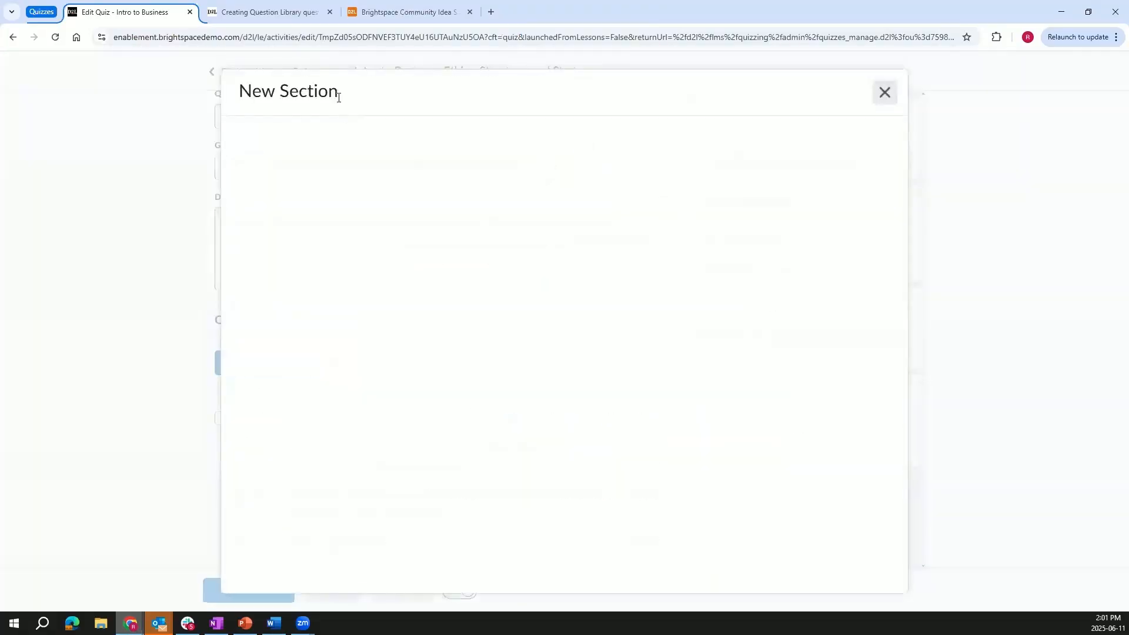
left_click(307, 181)
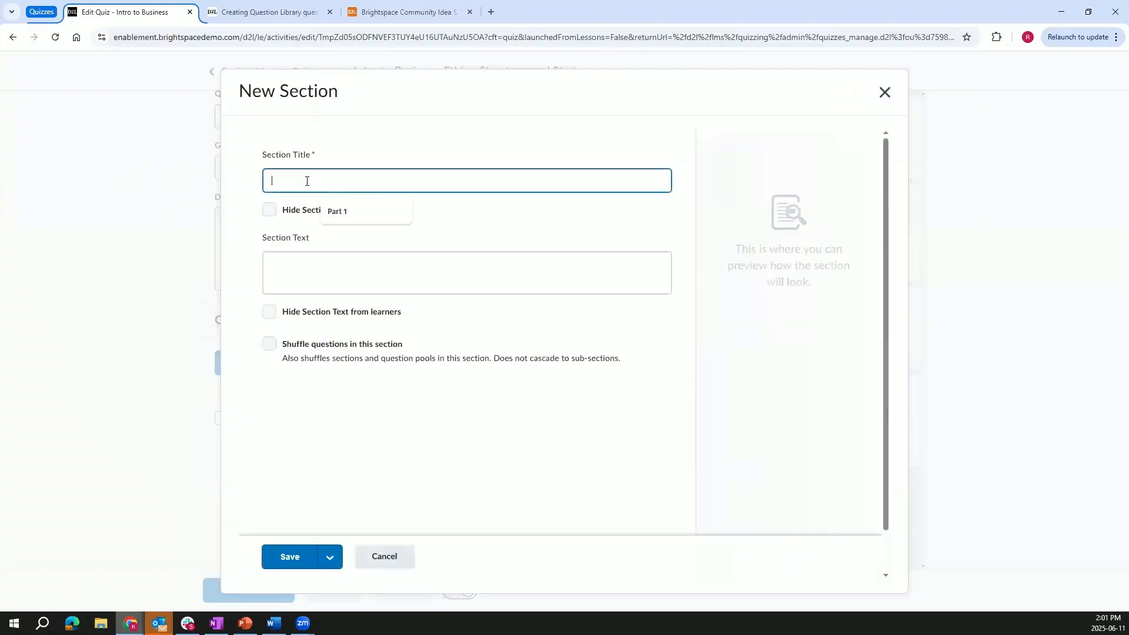
type("Mat h Part 1")
Try inserting an uploaded image into the new section's text, and cancel both the upload and the section
left_click(318, 273)
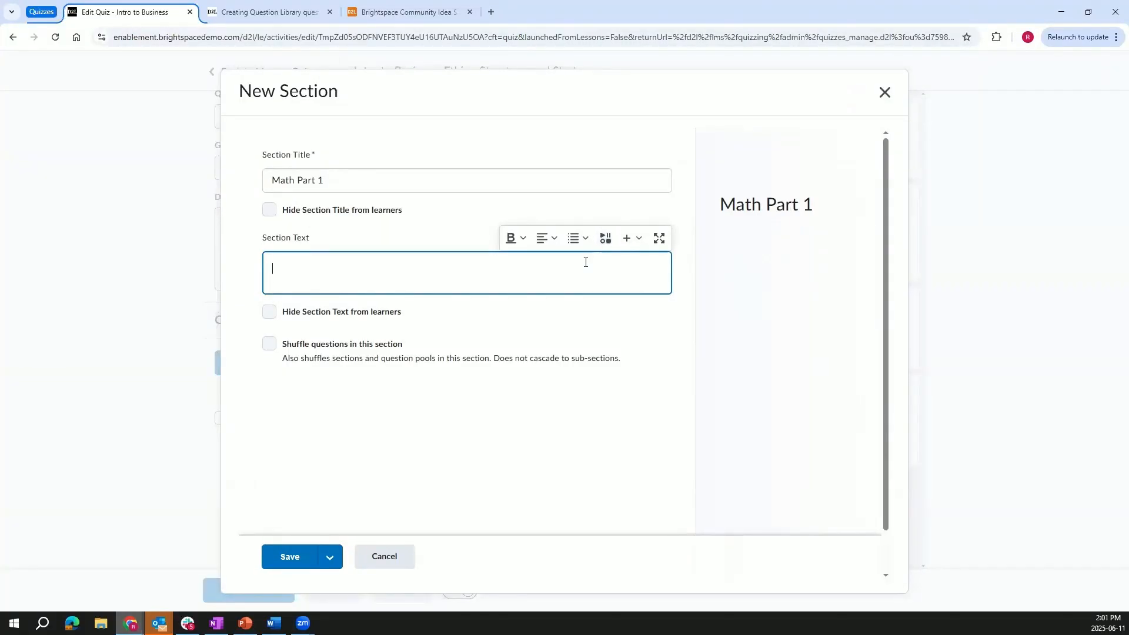
left_click(627, 240)
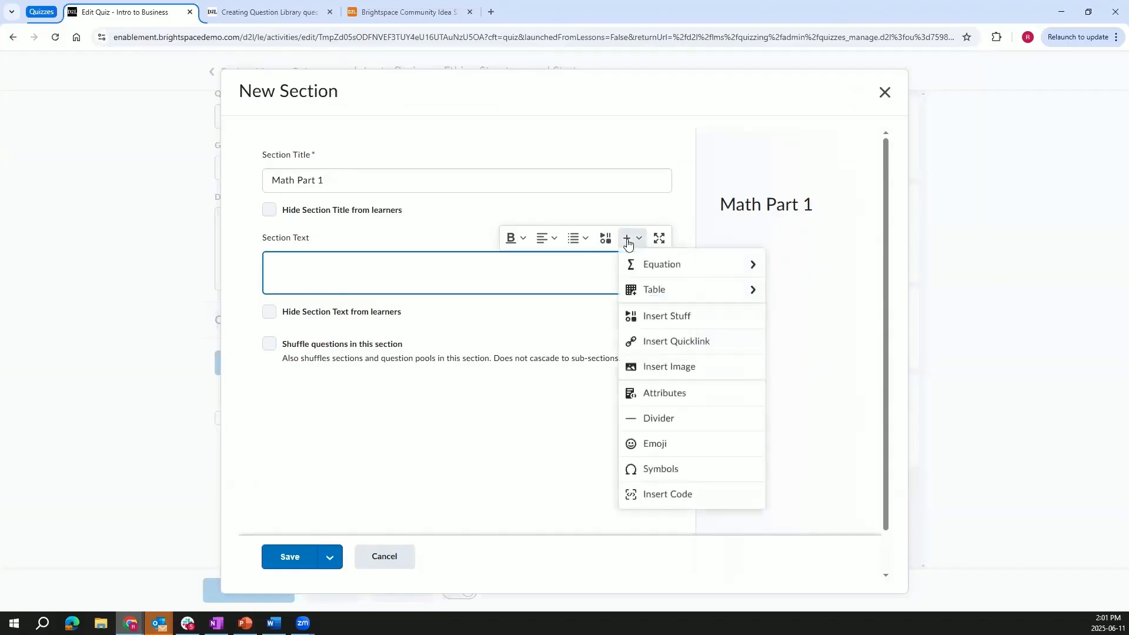
left_click(651, 369)
left_click(521, 154)
left_click_drag(499, 97, 848, 166)
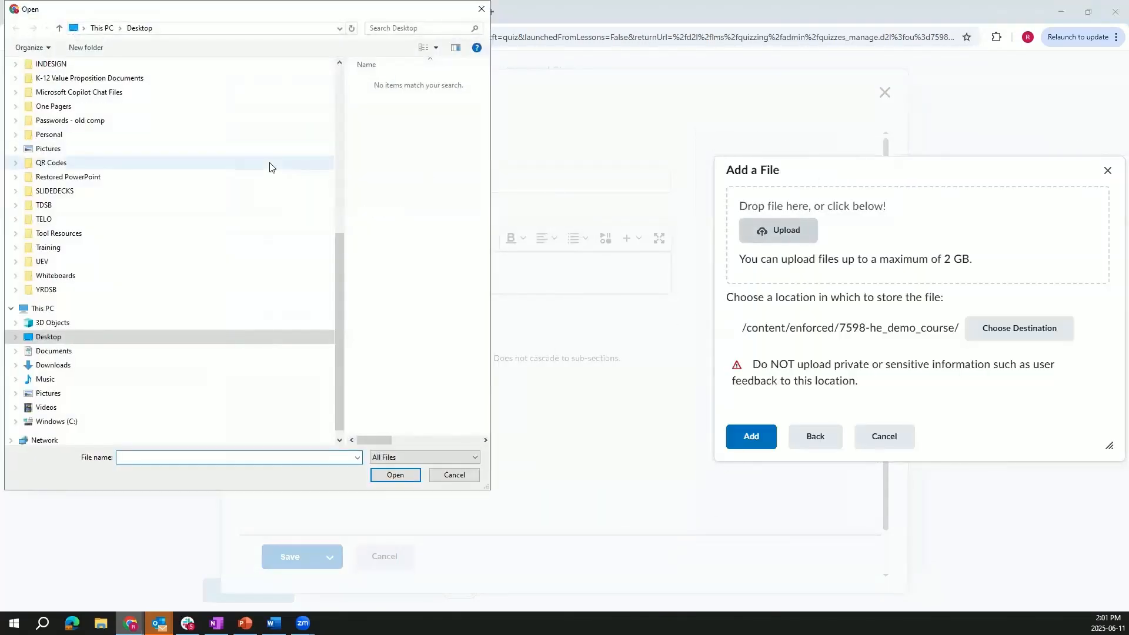
left_click(481, 9)
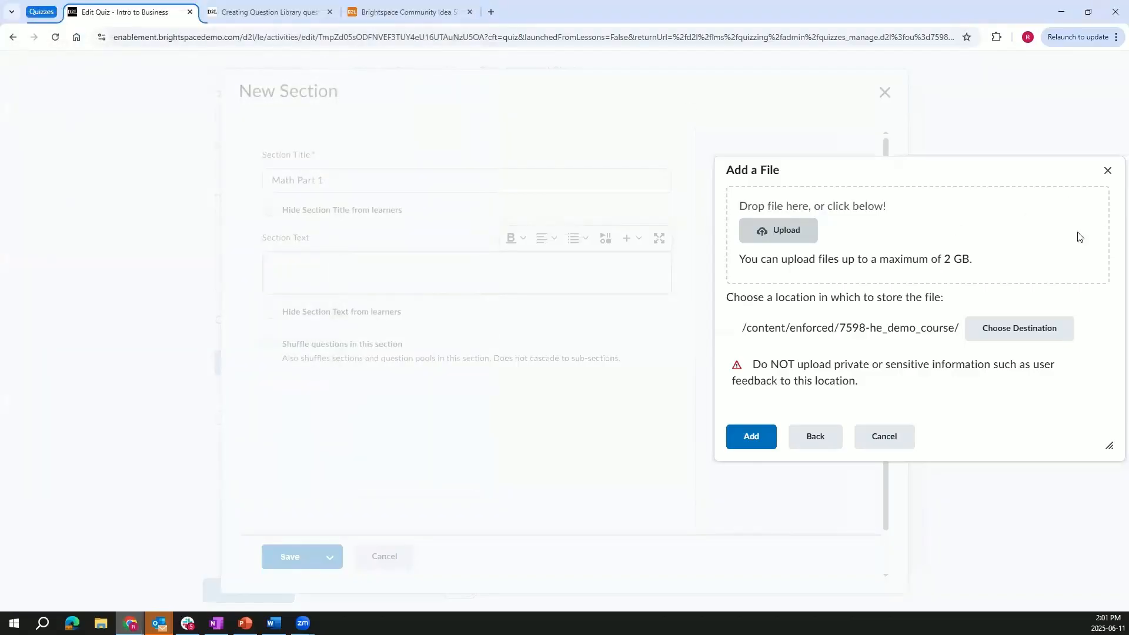
left_click(1108, 170)
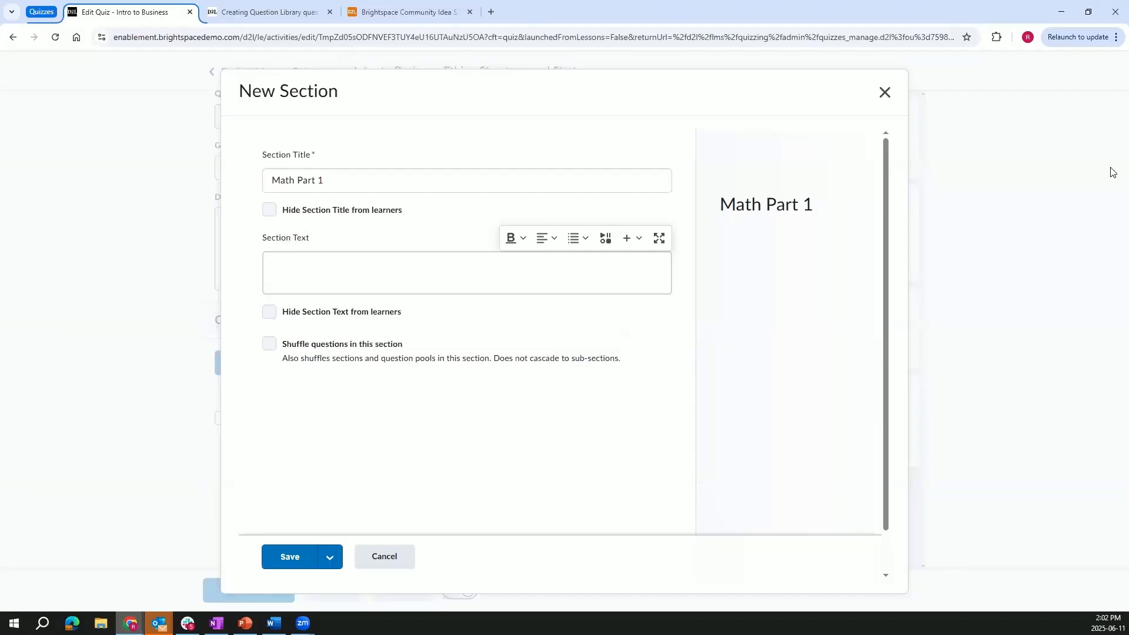
left_click(321, 268)
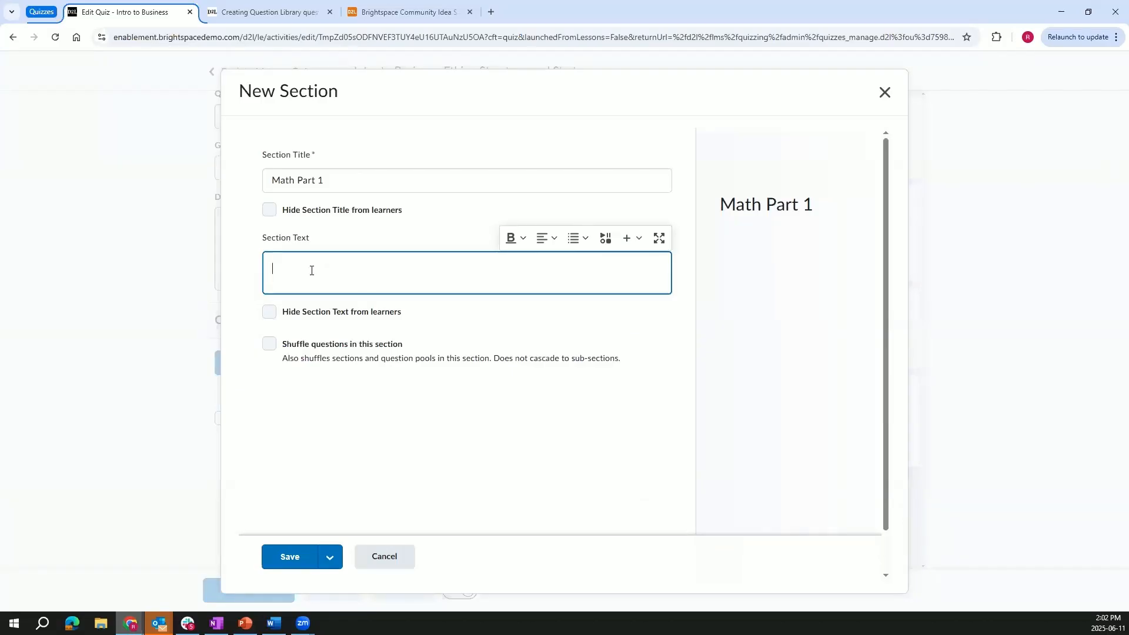
left_click(381, 559)
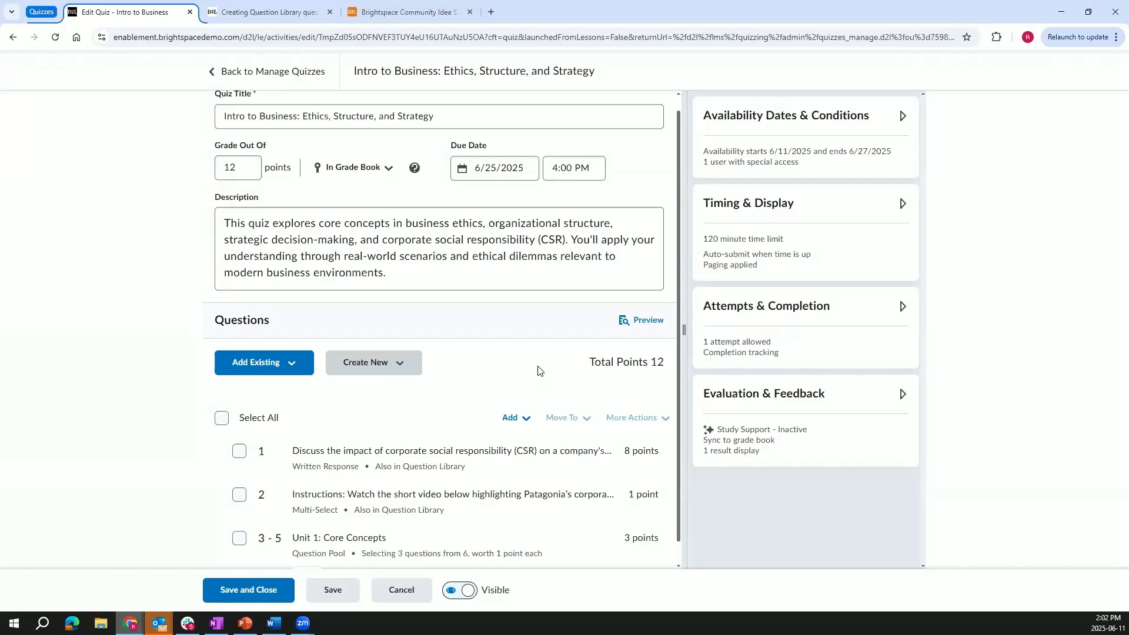
Open the quiz's Timing & Display settings
left_click(402, 257)
left_click(757, 228)
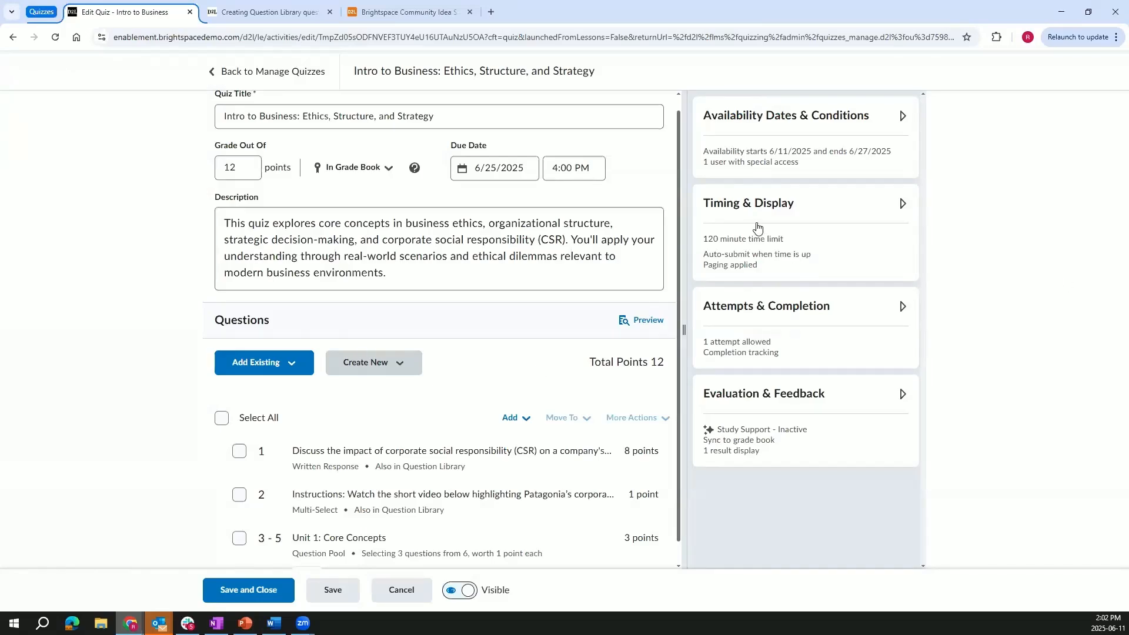